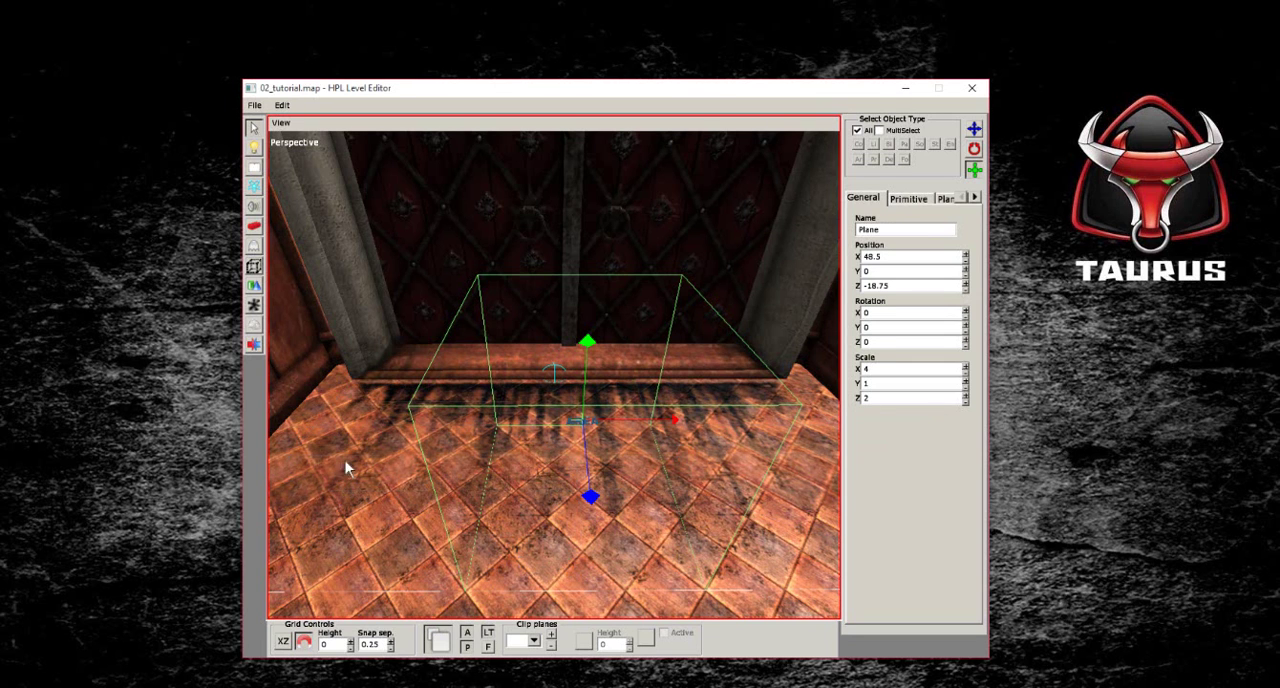
Step: Delete the candlestick_wall_orange entity lying on the floor beside the wardrobe
mouse_move(345, 460)
middle_mouse_down()
mouse_move(521, 293)
mouse_move(517, 311)
mouse_move(434, 366)
mouse_move(476, 393)
mouse_move(613, 388)
mouse_move(497, 343)
mouse_move(529, 271)
mouse_move(607, 268)
mouse_move(634, 294)
mouse_move(611, 351)
mouse_move(538, 397)
mouse_move(620, 314)
mouse_move(600, 330)
mouse_move(478, 300)
mouse_move(495, 336)
middle_mouse_up()
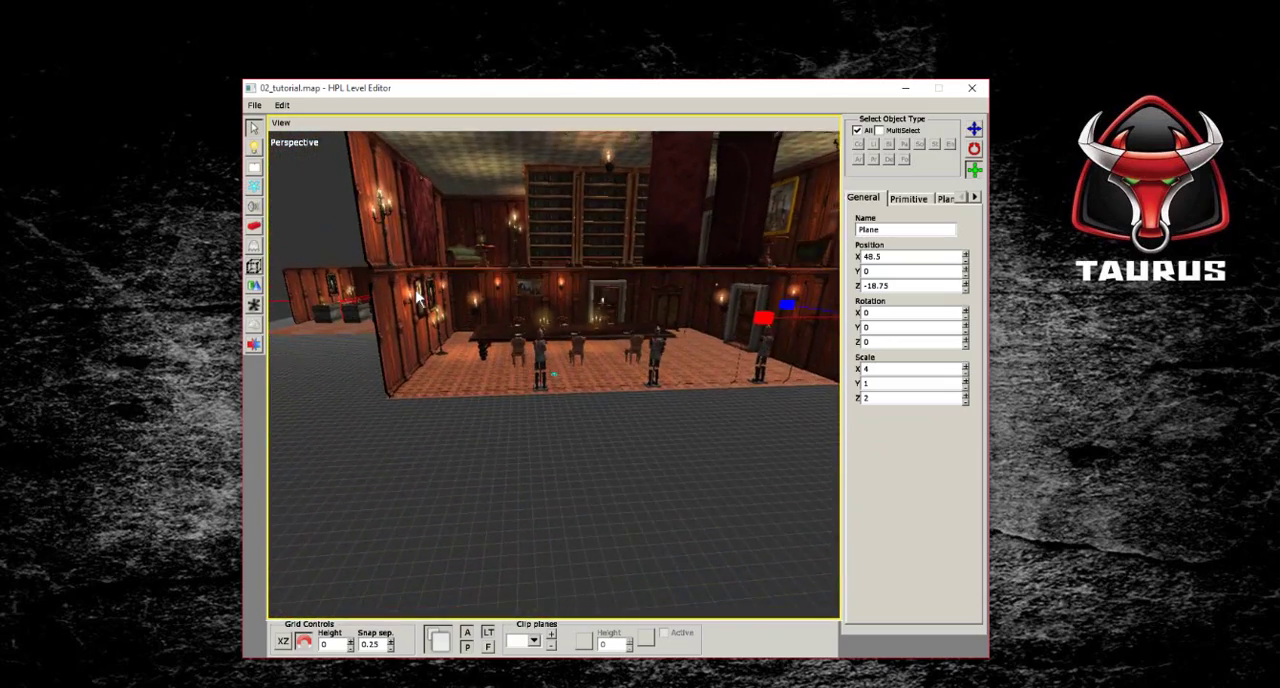
mouse_move(418, 292)
middle_mouse_down()
mouse_move(504, 418)
mouse_move(480, 443)
mouse_move(634, 467)
mouse_move(352, 470)
mouse_move(391, 443)
mouse_move(377, 400)
mouse_move(506, 400)
mouse_move(349, 443)
mouse_move(629, 369)
mouse_move(505, 368)
mouse_move(523, 371)
mouse_move(537, 400)
mouse_move(494, 314)
mouse_move(476, 351)
mouse_move(527, 440)
mouse_move(333, 436)
mouse_move(240, 380)
mouse_move(462, 375)
mouse_move(508, 420)
mouse_move(560, 385)
mouse_move(572, 428)
mouse_move(591, 413)
mouse_move(506, 383)
mouse_move(614, 434)
mouse_move(509, 363)
mouse_move(363, 612)
mouse_move(486, 389)
mouse_move(530, 345)
mouse_move(514, 331)
mouse_move(586, 294)
mouse_move(506, 294)
mouse_move(543, 420)
mouse_move(503, 371)
mouse_move(532, 396)
middle_mouse_up()
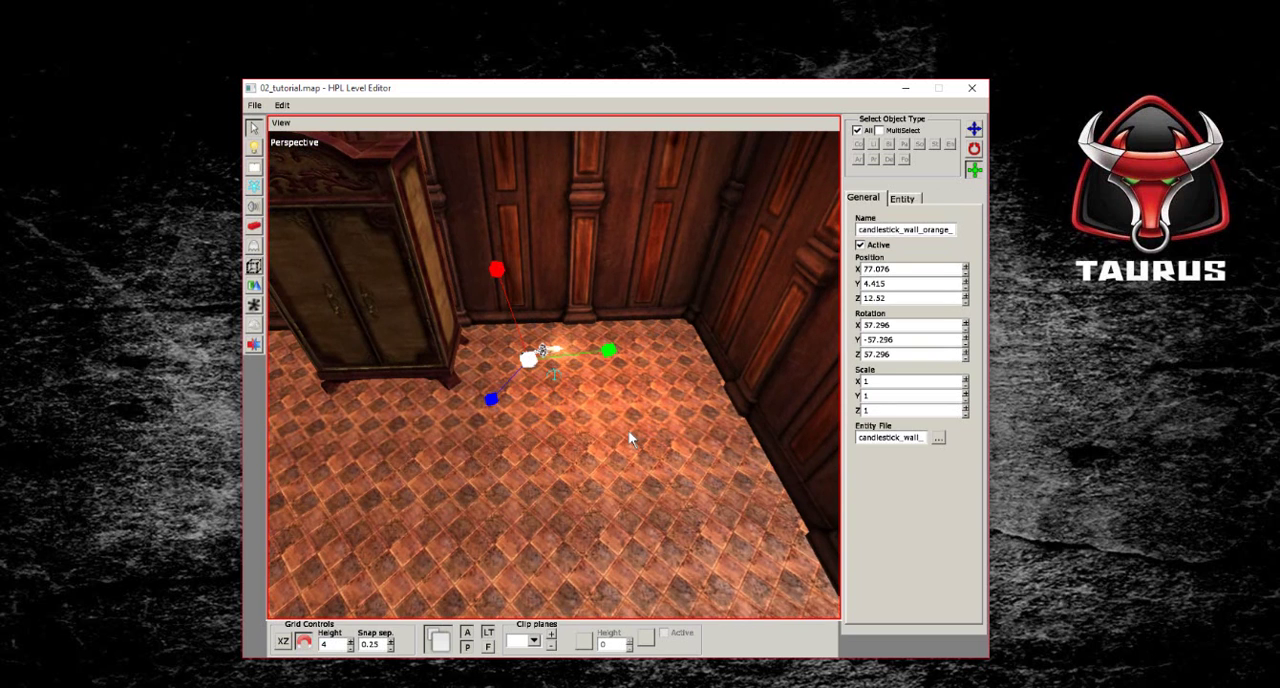
middle_click_drag(587, 378, 522, 364)
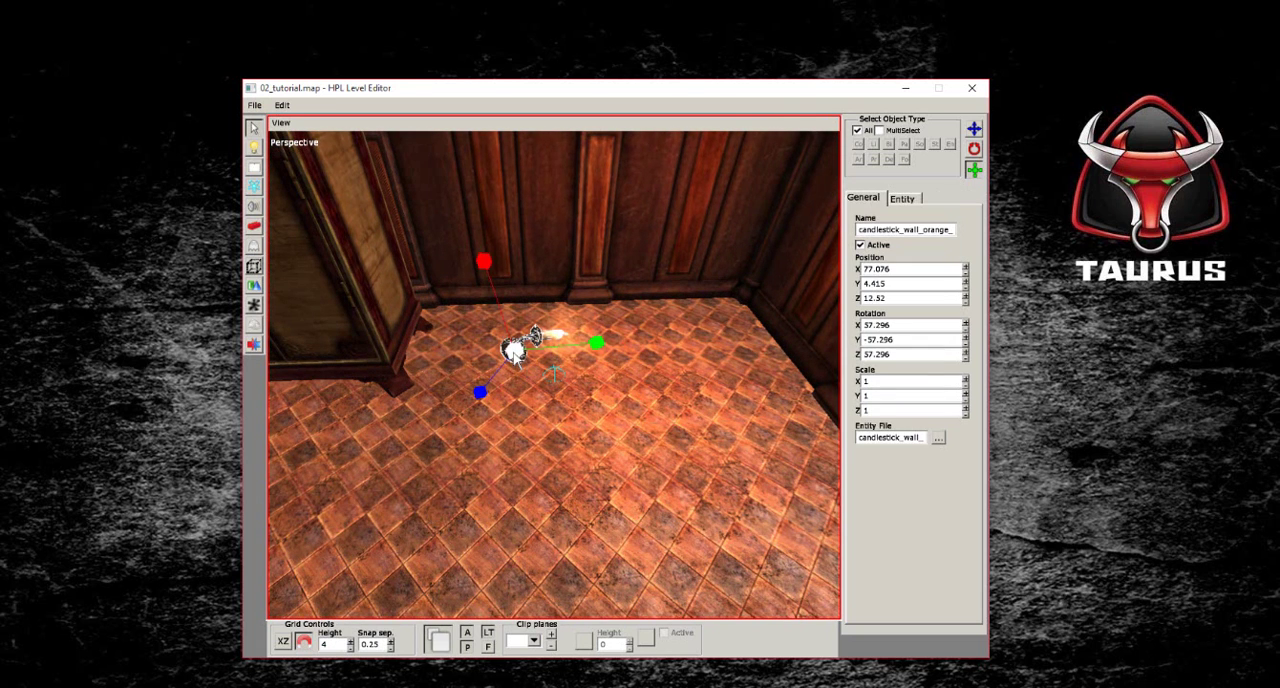
key("Delete")
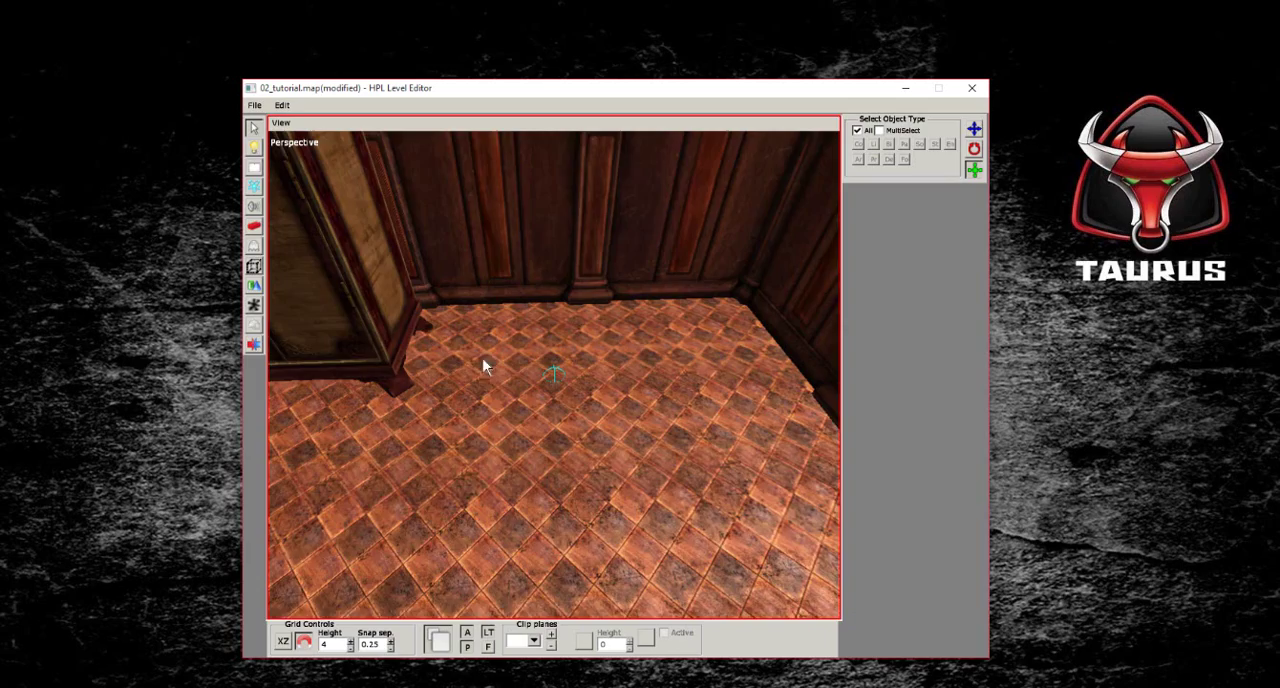
mouse_move(482, 366)
middle_mouse_down()
mouse_move(403, 337)
mouse_move(692, 308)
mouse_move(586, 306)
mouse_move(623, 271)
mouse_move(516, 280)
mouse_move(593, 315)
middle_mouse_up()
Step: Delete the hallway wall_default02 panel, its candlestick and the armor_20 statue
mouse_move(549, 278)
middle_mouse_down()
mouse_move(449, 308)
mouse_move(405, 303)
middle_mouse_up()
middle_click_drag(519, 306, 508, 291)
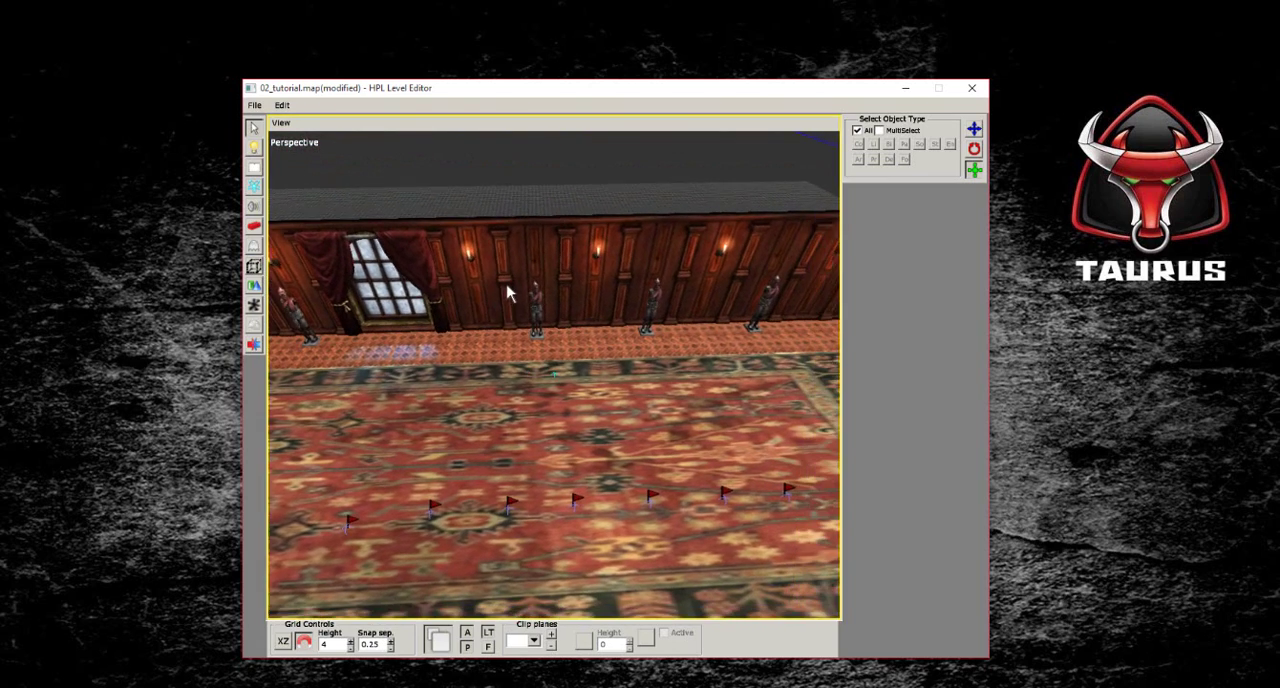
mouse_move(710, 290)
middle_mouse_down()
mouse_move(534, 297)
mouse_move(562, 278)
mouse_move(692, 262)
mouse_move(578, 300)
middle_mouse_up()
left_click(530, 280)
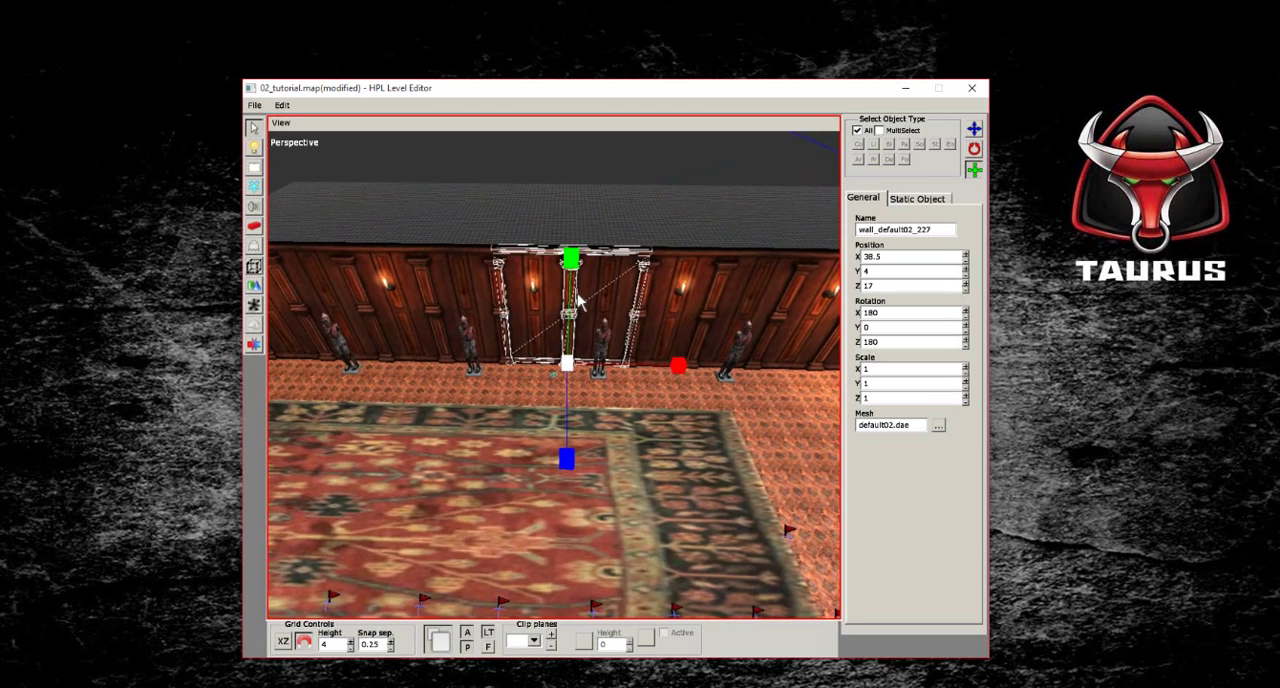
key("Delete")
left_click(533, 291)
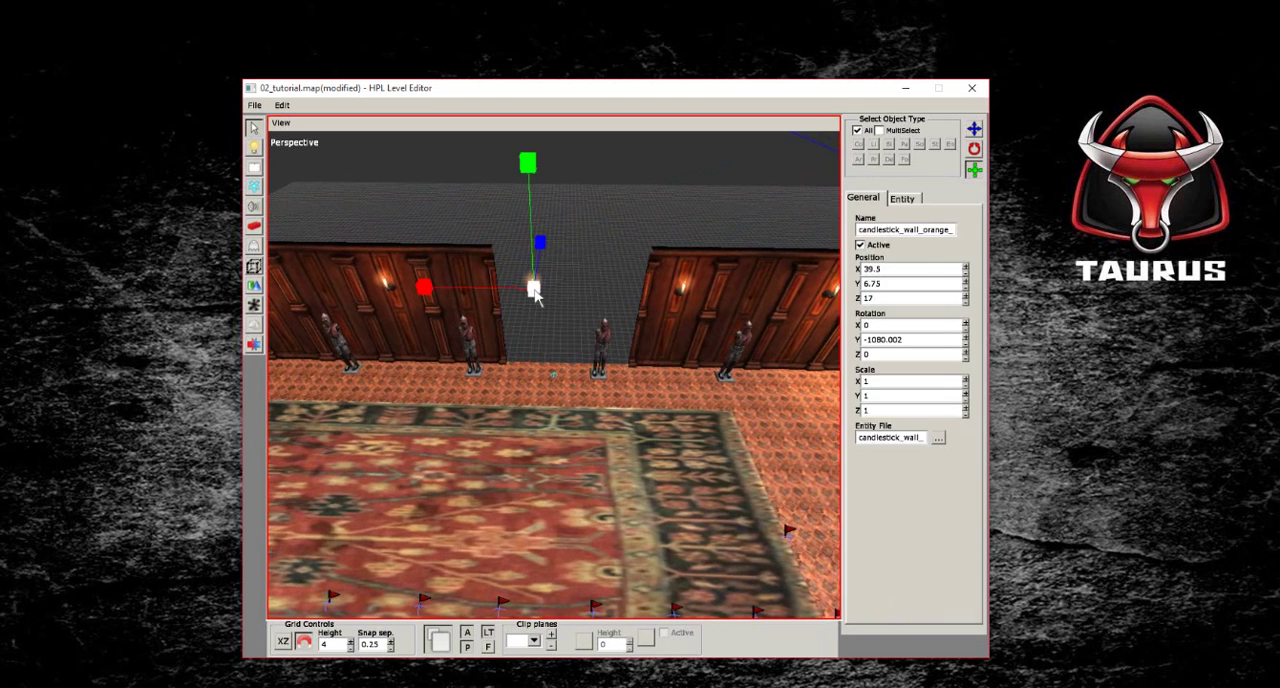
key("Delete")
left_click(604, 345)
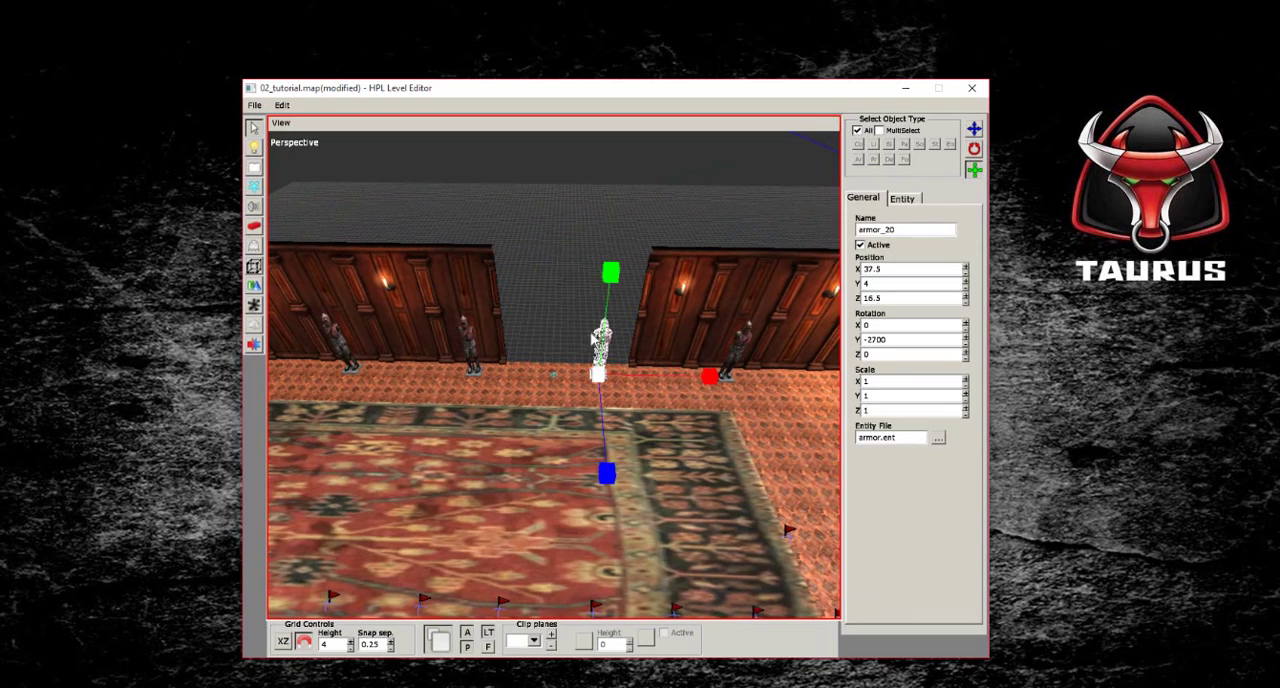
mouse_move(557, 337)
middle_mouse_down()
mouse_move(531, 371)
mouse_move(546, 331)
mouse_move(543, 365)
mouse_move(539, 336)
middle_mouse_up()
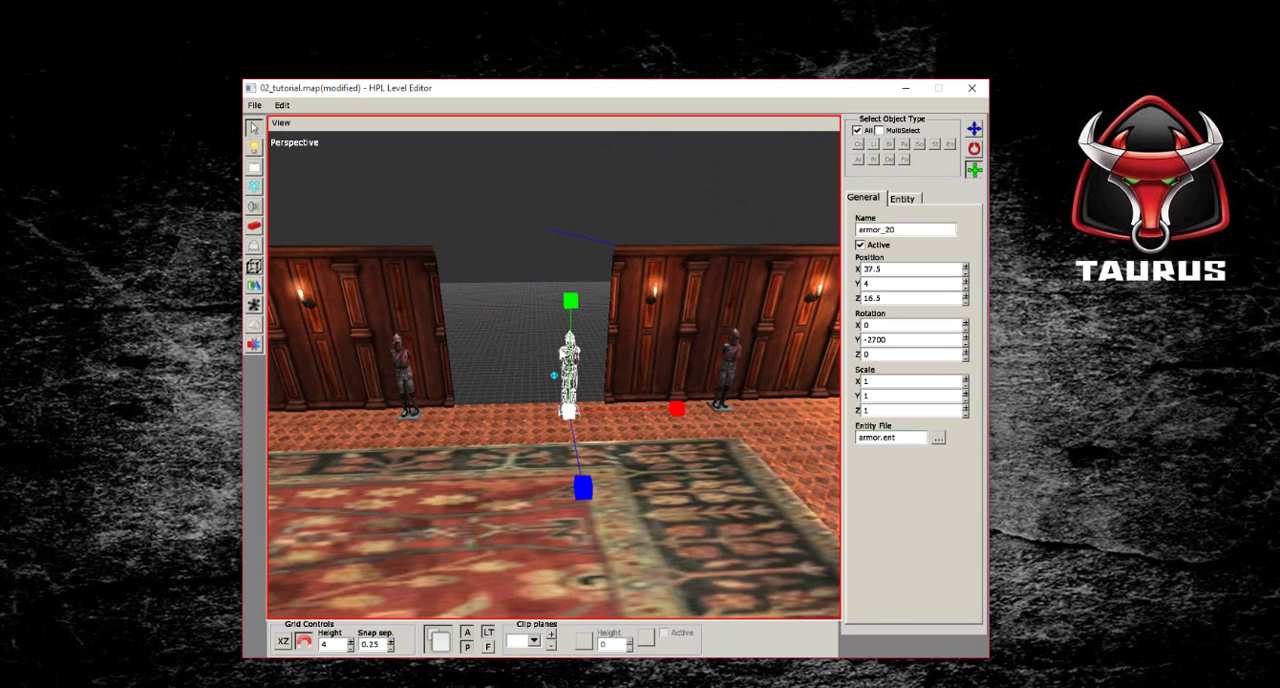
key("Delete")
Step: Preview window02_large_blue in the Static Objects tool, then cancel placement
middle_click_drag(537, 335, 314, 273)
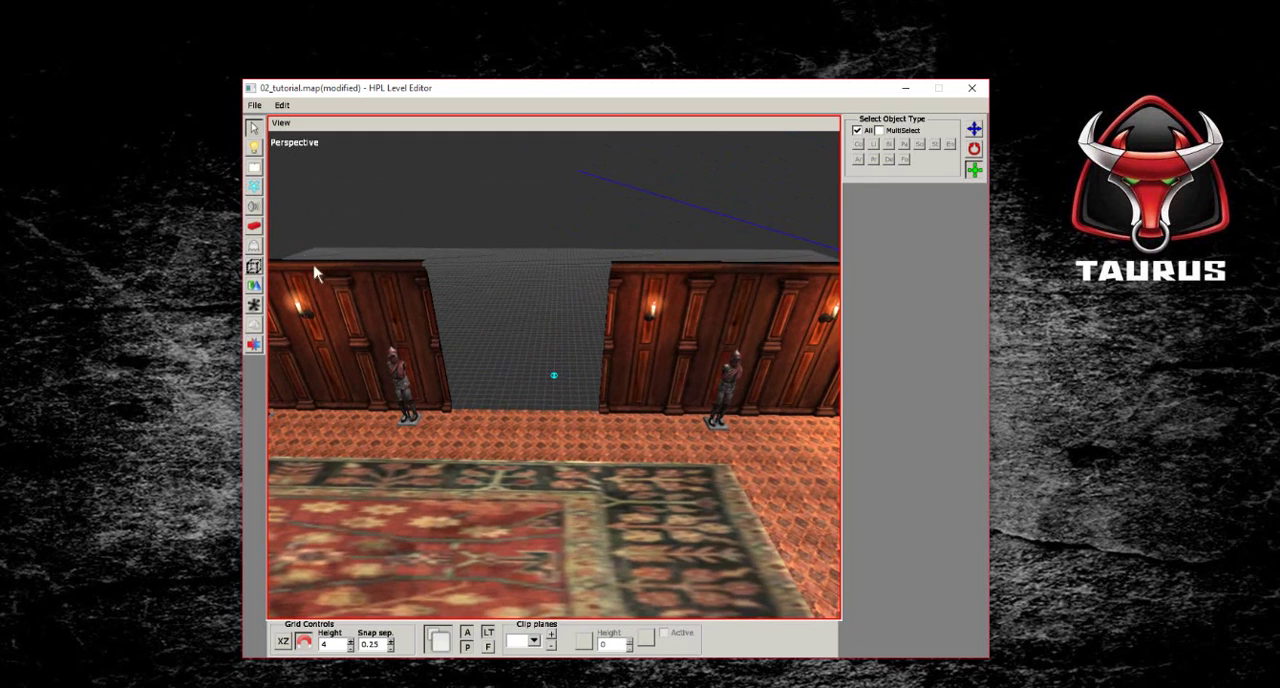
left_click(253, 228)
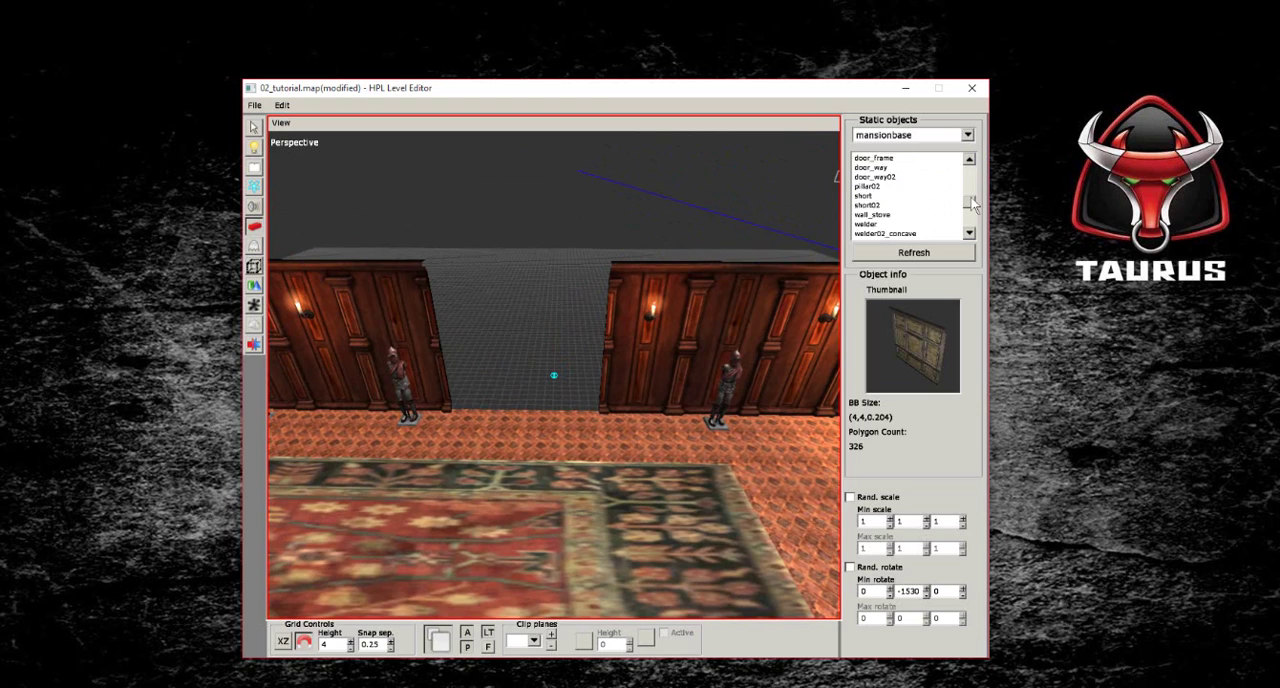
scroll(526, 412, "down", 5)
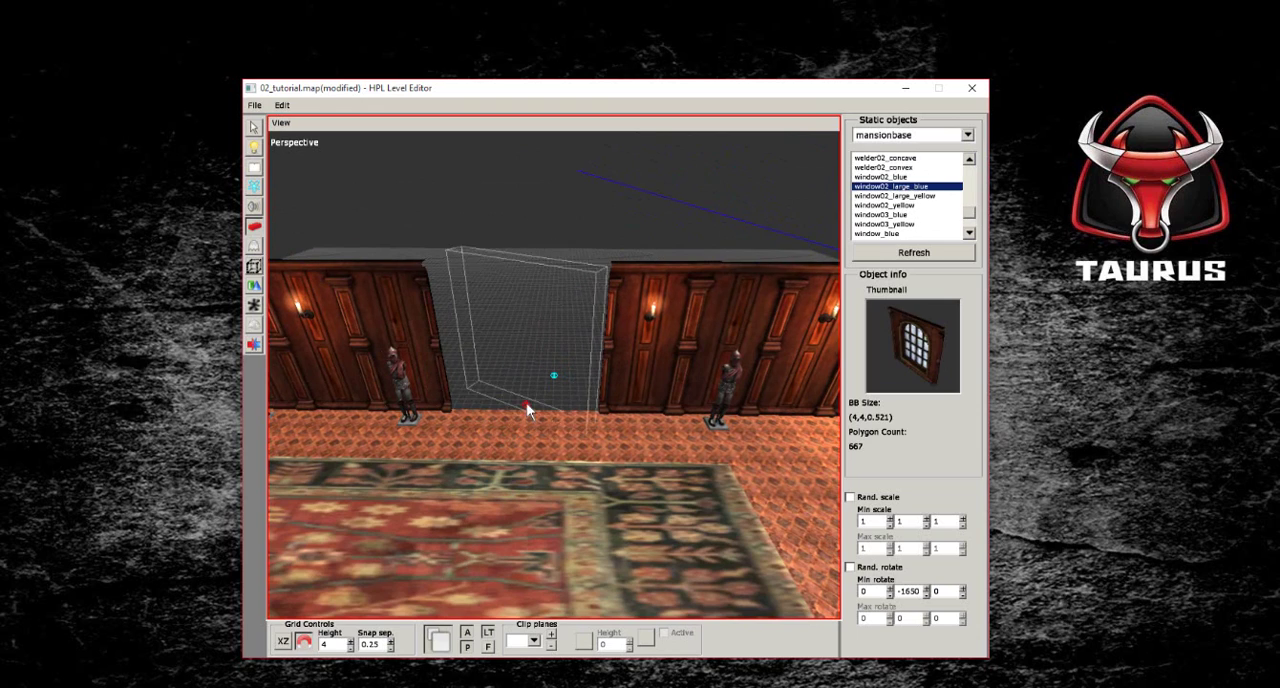
middle_click_drag(530, 417, 554, 375)
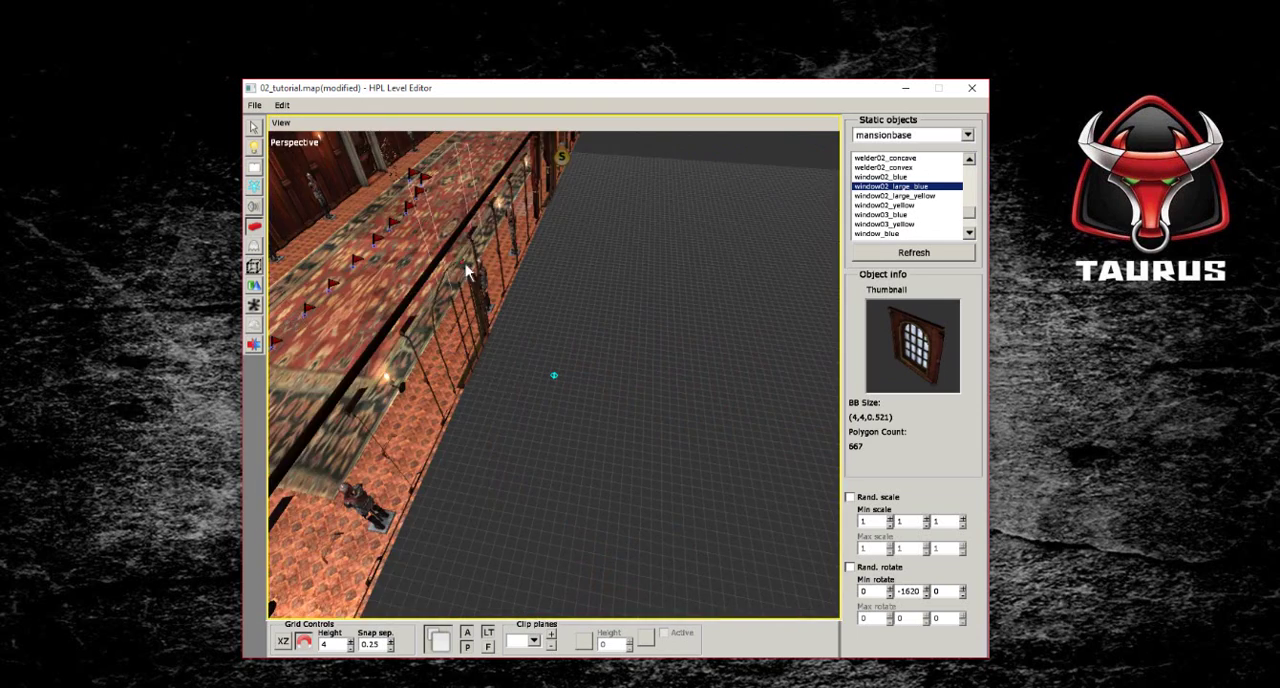
key("Escape")
Step: Nudge SpotLight_14 a little along the hall on its X gizmo
middle_click_drag(531, 500, 531, 420)
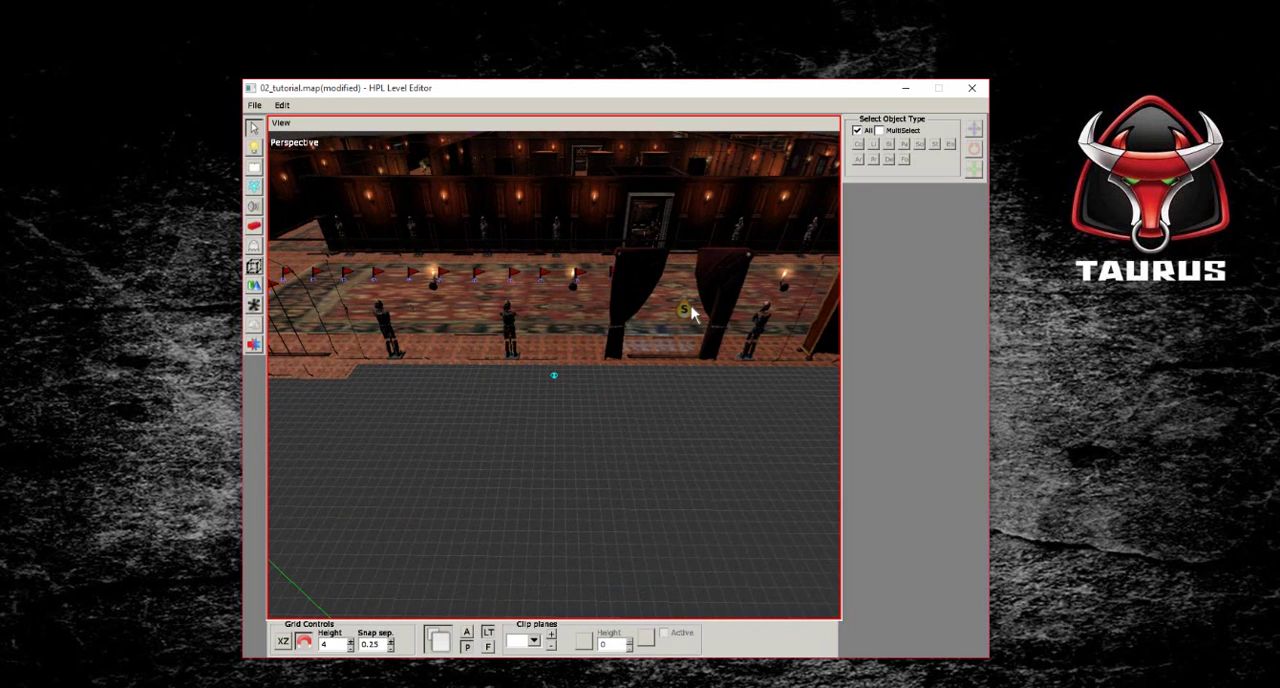
left_click(688, 312)
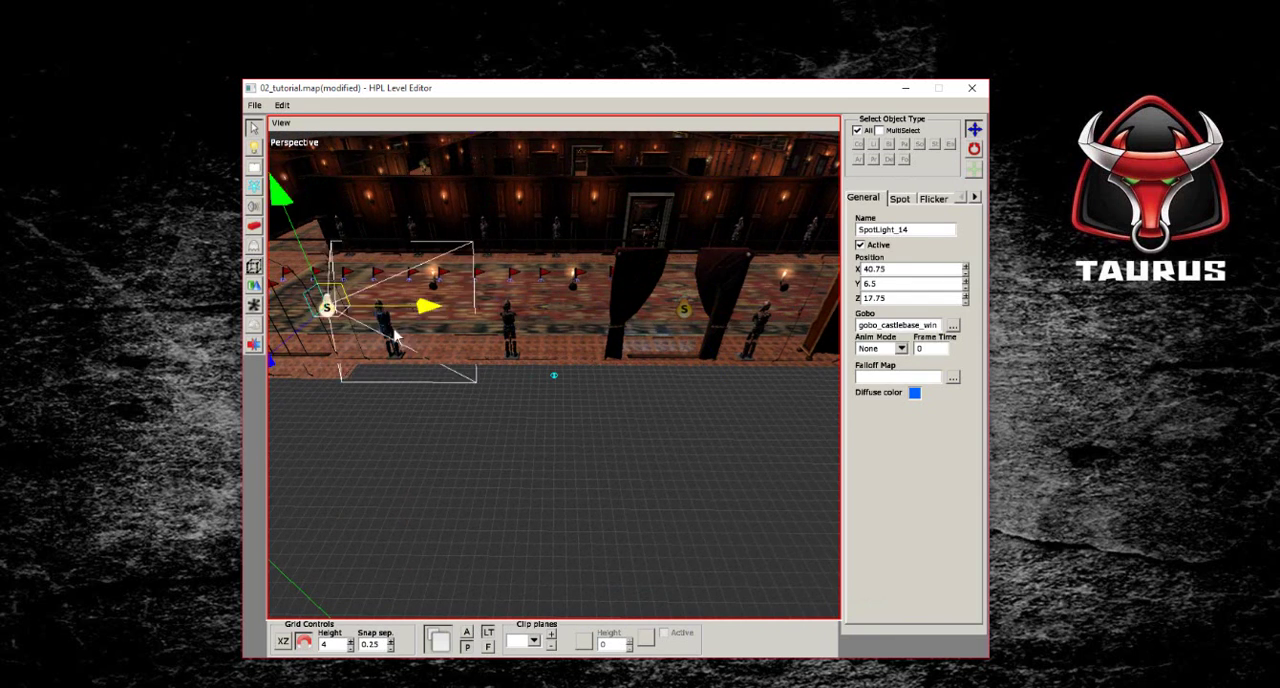
mouse_move(397, 338)
middle_mouse_down()
mouse_move(671, 315)
mouse_move(485, 271)
middle_mouse_up()
middle_click_drag(330, 438, 747, 382)
mouse_move(660, 383)
middle_mouse_down()
mouse_move(437, 400)
mouse_move(360, 374)
mouse_move(532, 430)
mouse_move(749, 457)
mouse_move(766, 371)
mouse_move(565, 376)
mouse_move(557, 334)
mouse_move(554, 422)
mouse_move(574, 306)
mouse_move(538, 361)
mouse_move(545, 428)
middle_mouse_up()
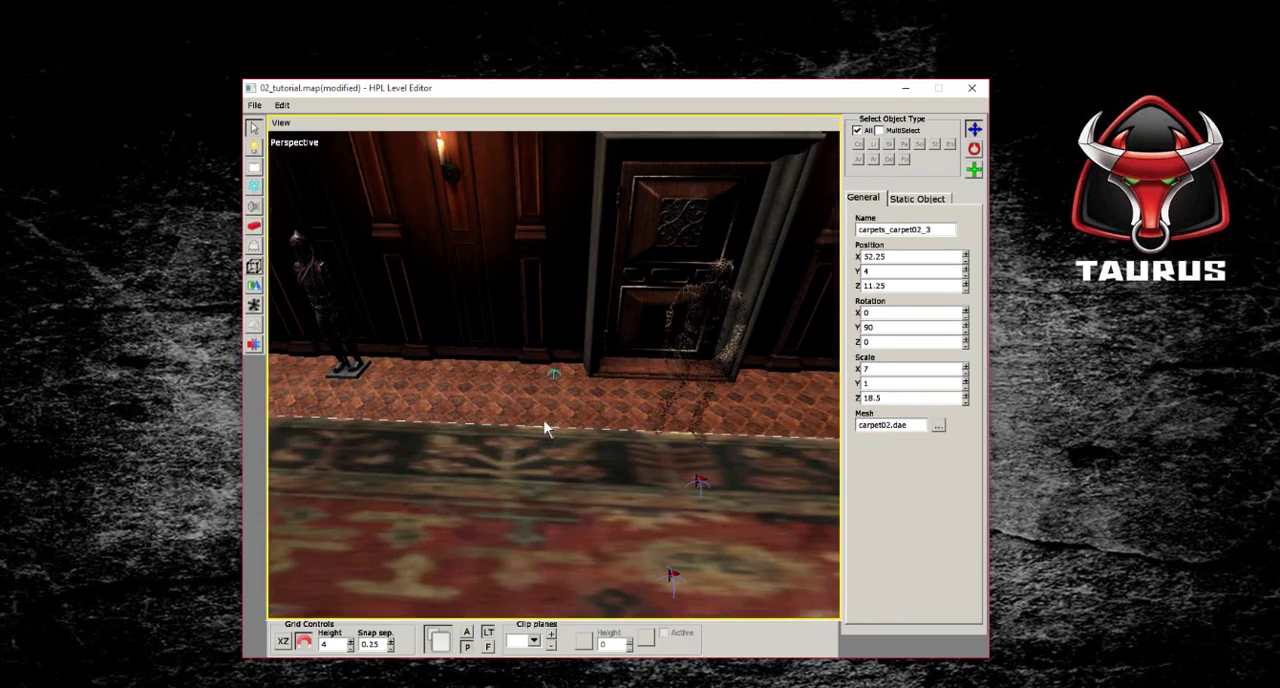
left_click(518, 381)
mouse_move(514, 380)
middle_mouse_down()
mouse_move(500, 354)
mouse_move(567, 320)
mouse_move(580, 331)
mouse_move(766, 305)
mouse_move(680, 343)
mouse_move(720, 300)
mouse_move(416, 334)
mouse_move(430, 334)
mouse_move(302, 411)
middle_mouse_up()
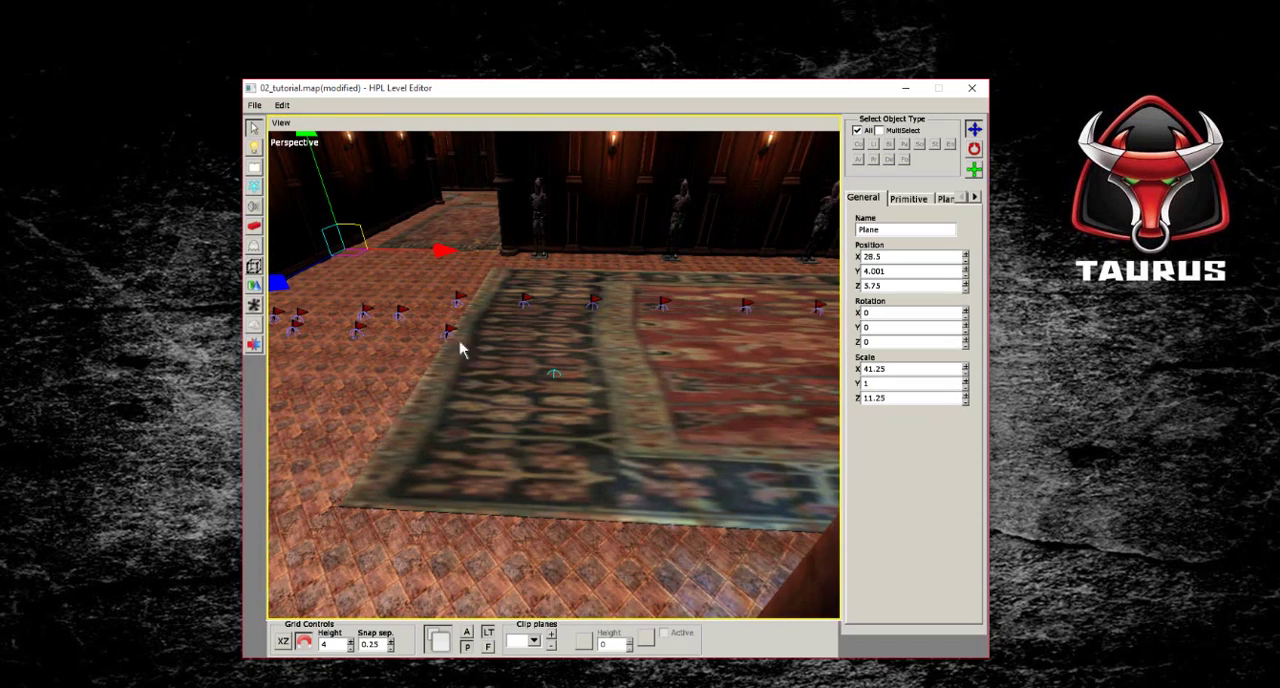
mouse_move(460, 347)
middle_mouse_down()
mouse_move(543, 394)
mouse_move(437, 303)
mouse_move(351, 317)
mouse_move(363, 314)
mouse_move(371, 343)
mouse_move(449, 328)
mouse_move(494, 388)
mouse_move(580, 394)
mouse_move(460, 363)
mouse_move(354, 400)
mouse_move(509, 420)
mouse_move(466, 543)
mouse_move(686, 531)
mouse_move(557, 479)
mouse_move(554, 375)
middle_mouse_up()
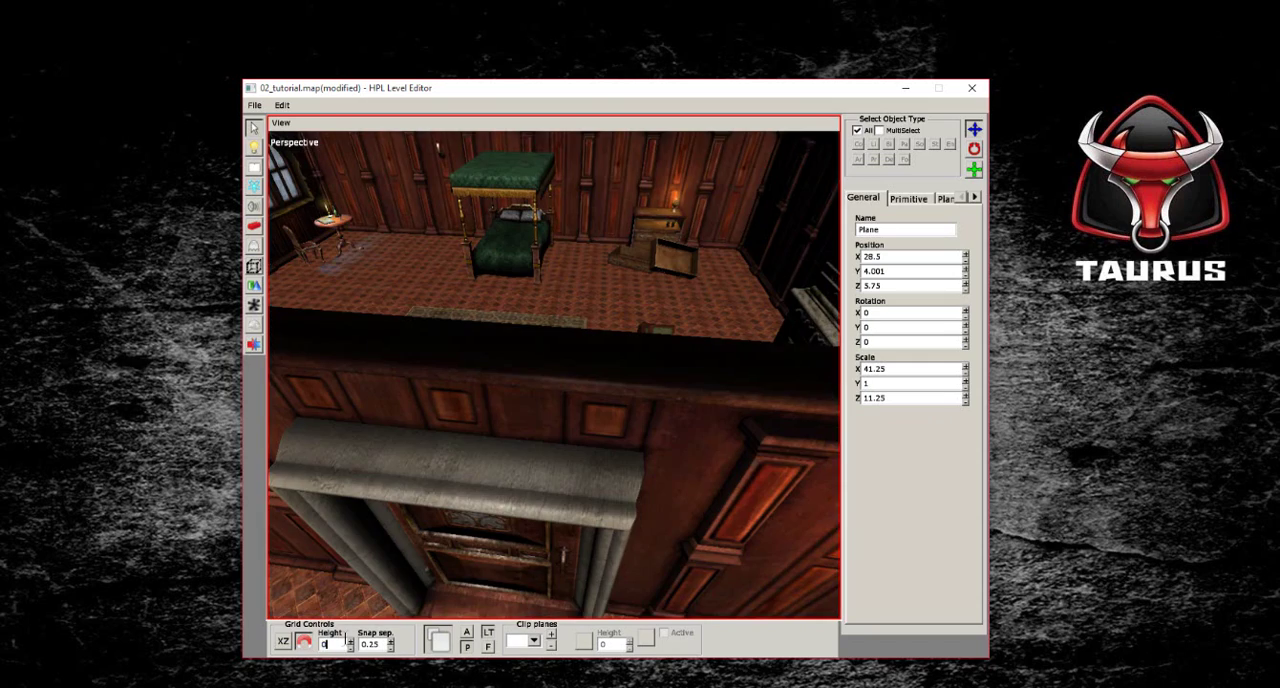
mouse_move(455, 472)
middle_mouse_down()
mouse_move(480, 380)
mouse_move(517, 386)
mouse_move(380, 548)
middle_mouse_up()
middle_click_drag(461, 641, 527, 466)
mouse_move(631, 190)
middle_mouse_down()
mouse_move(526, 289)
mouse_move(571, 320)
mouse_move(403, 360)
mouse_move(492, 372)
mouse_move(462, 320)
mouse_move(403, 349)
mouse_move(358, 352)
mouse_move(348, 336)
middle_mouse_up()
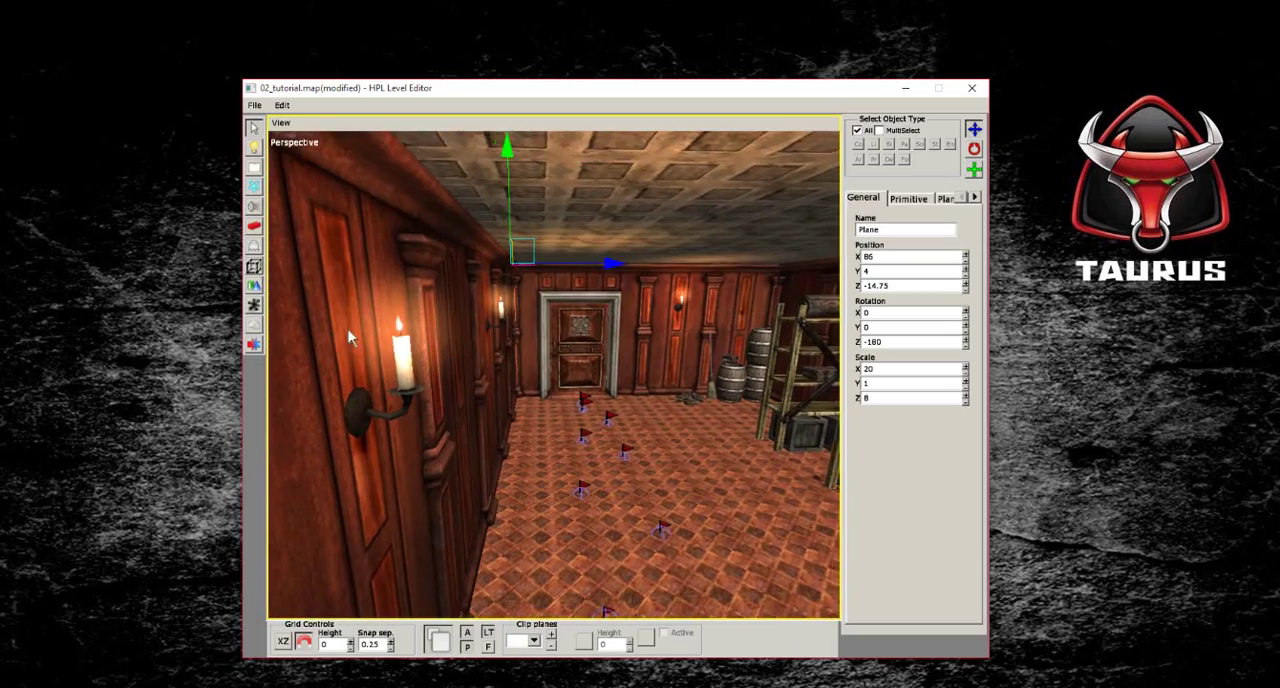
middle_click_drag(516, 290, 815, 290)
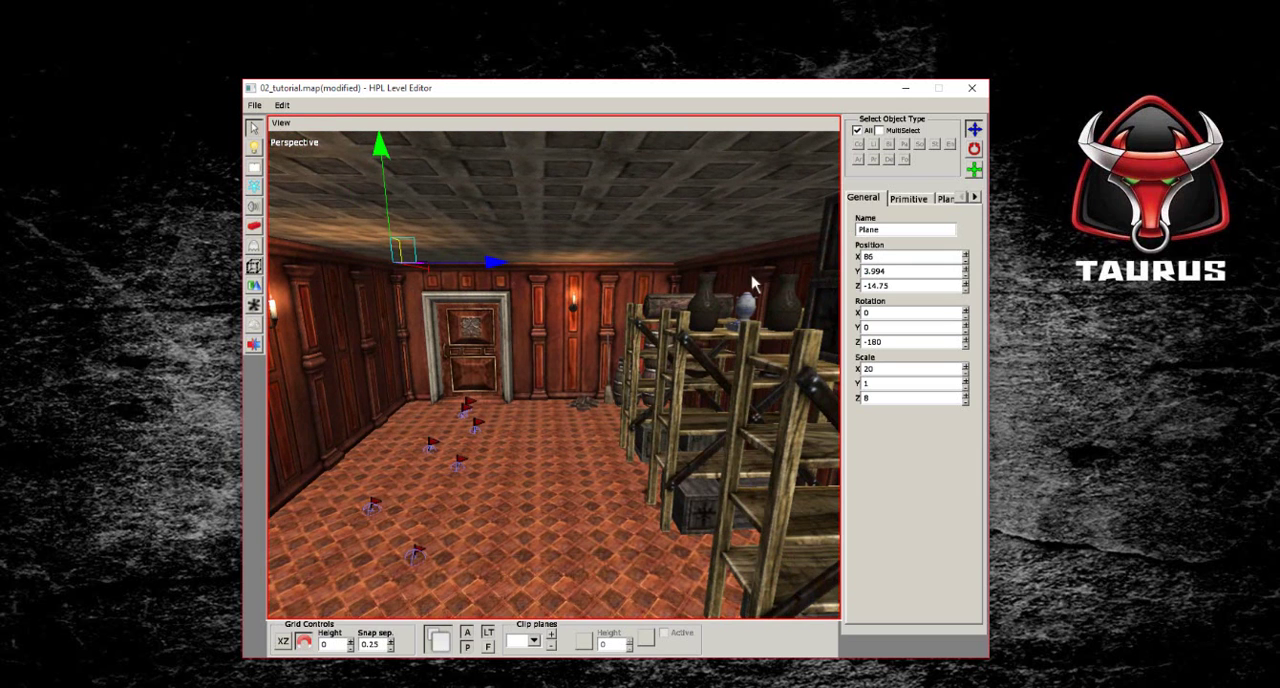
mouse_move(550, 445)
middle_mouse_down()
mouse_move(551, 428)
mouse_move(526, 428)
mouse_move(527, 408)
mouse_move(537, 426)
mouse_move(529, 415)
middle_mouse_up()
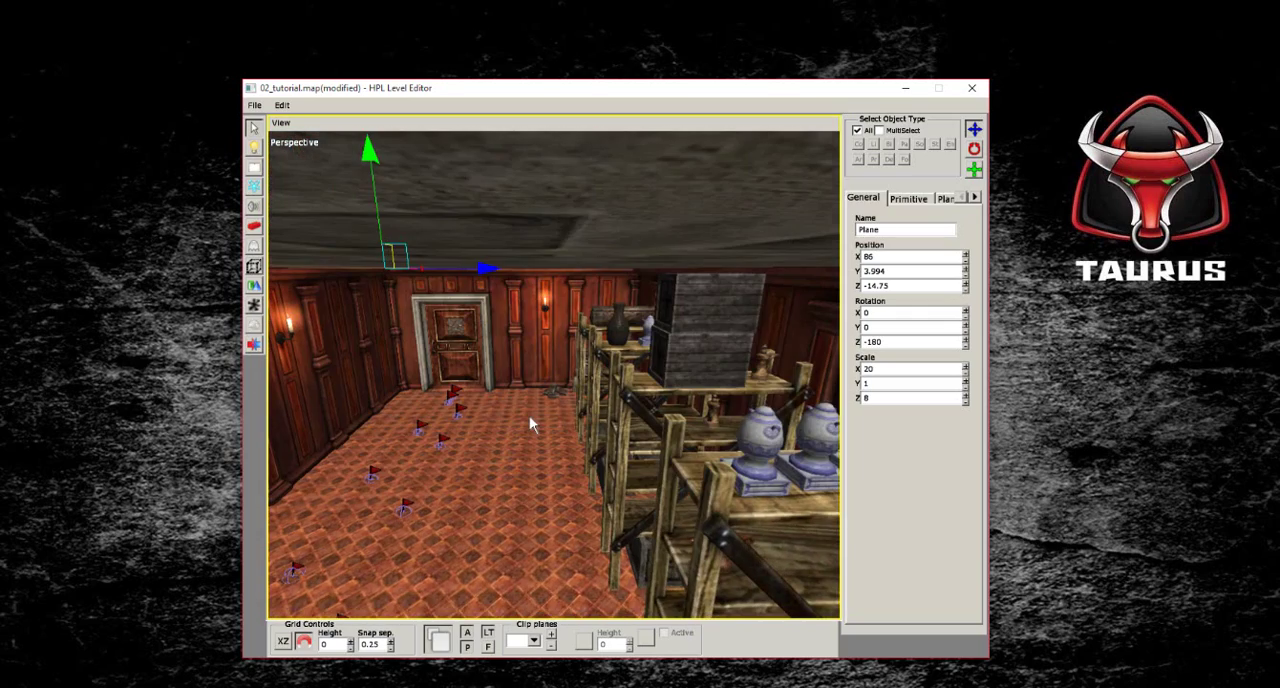
mouse_move(486, 491)
middle_mouse_down()
mouse_move(563, 451)
mouse_move(507, 418)
mouse_move(550, 410)
middle_mouse_up()
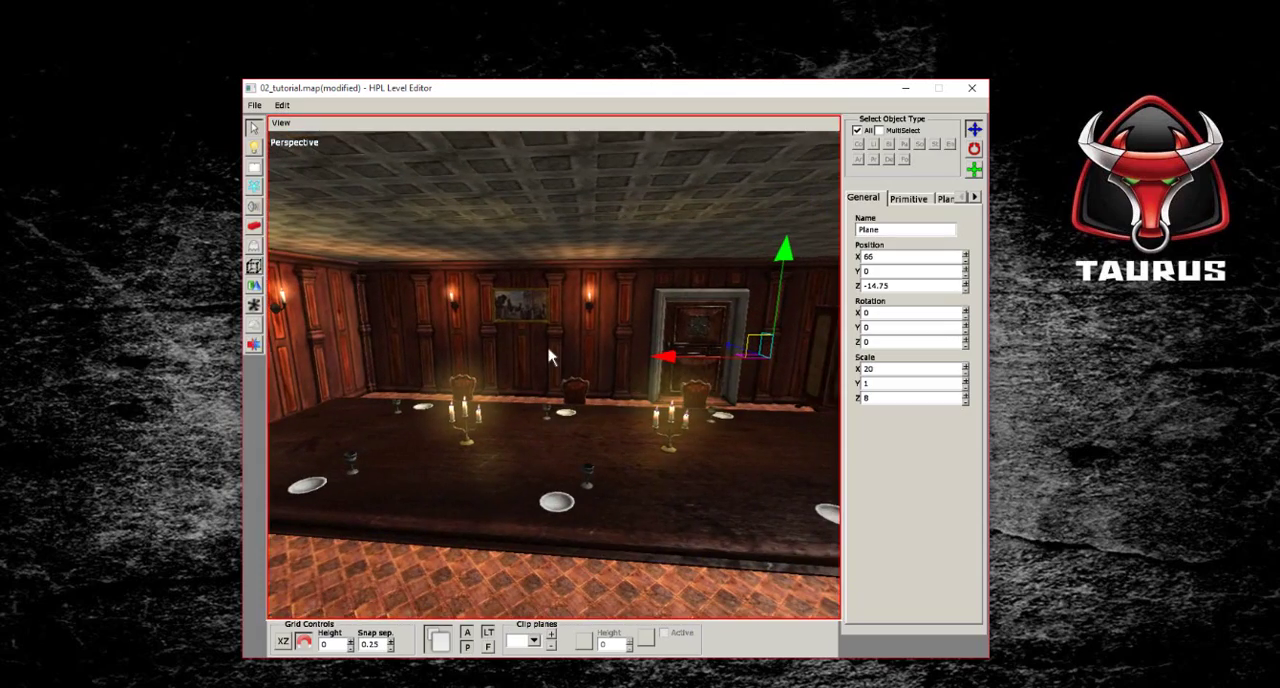
mouse_move(560, 365)
middle_mouse_down()
mouse_move(474, 391)
mouse_move(491, 448)
mouse_move(509, 449)
mouse_move(522, 508)
mouse_move(495, 425)
mouse_move(391, 380)
mouse_move(400, 286)
mouse_move(452, 400)
mouse_move(469, 349)
mouse_move(586, 277)
mouse_move(569, 371)
mouse_move(557, 369)
mouse_move(540, 286)
mouse_move(551, 480)
mouse_move(434, 443)
mouse_move(851, 464)
middle_mouse_up()
Step: Move the spotlight copy to the round-table room's arched window (X 23.25, Y 7), previewing lighting
mouse_move(617, 281)
middle_mouse_down()
mouse_move(575, 315)
mouse_move(552, 400)
mouse_move(597, 352)
mouse_move(567, 355)
mouse_move(276, 140)
middle_mouse_up()
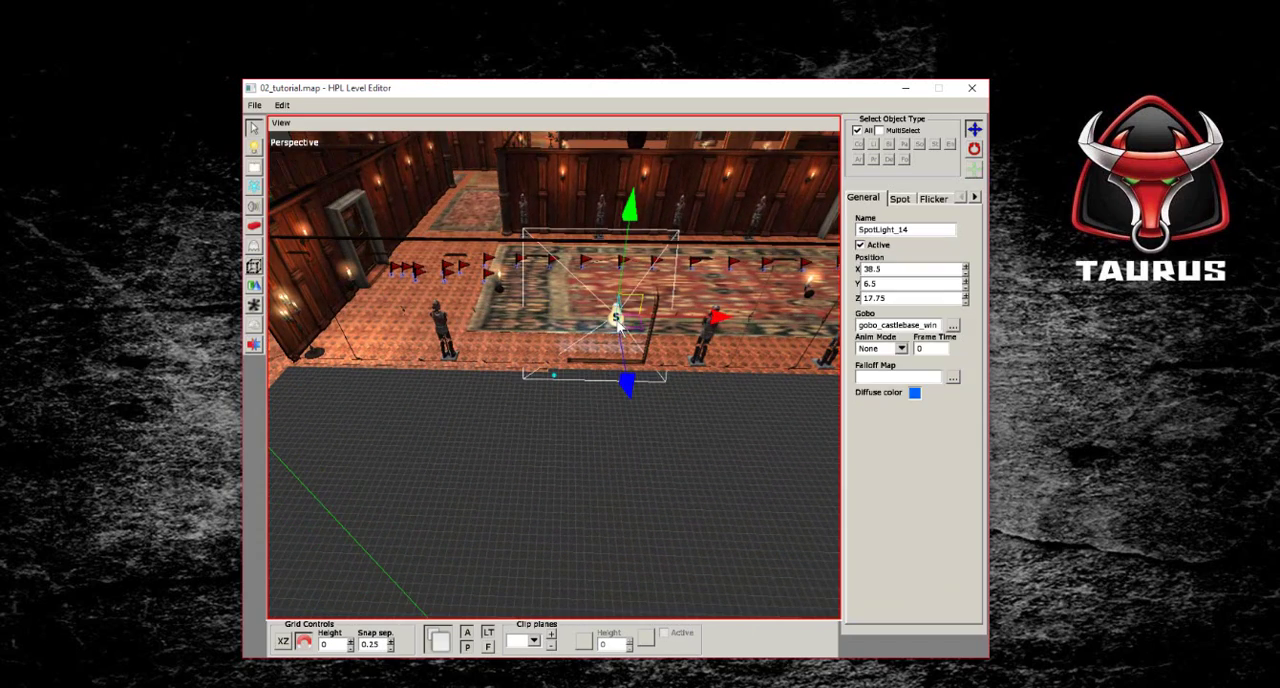
left_click_drag(593, 316, 600, 320)
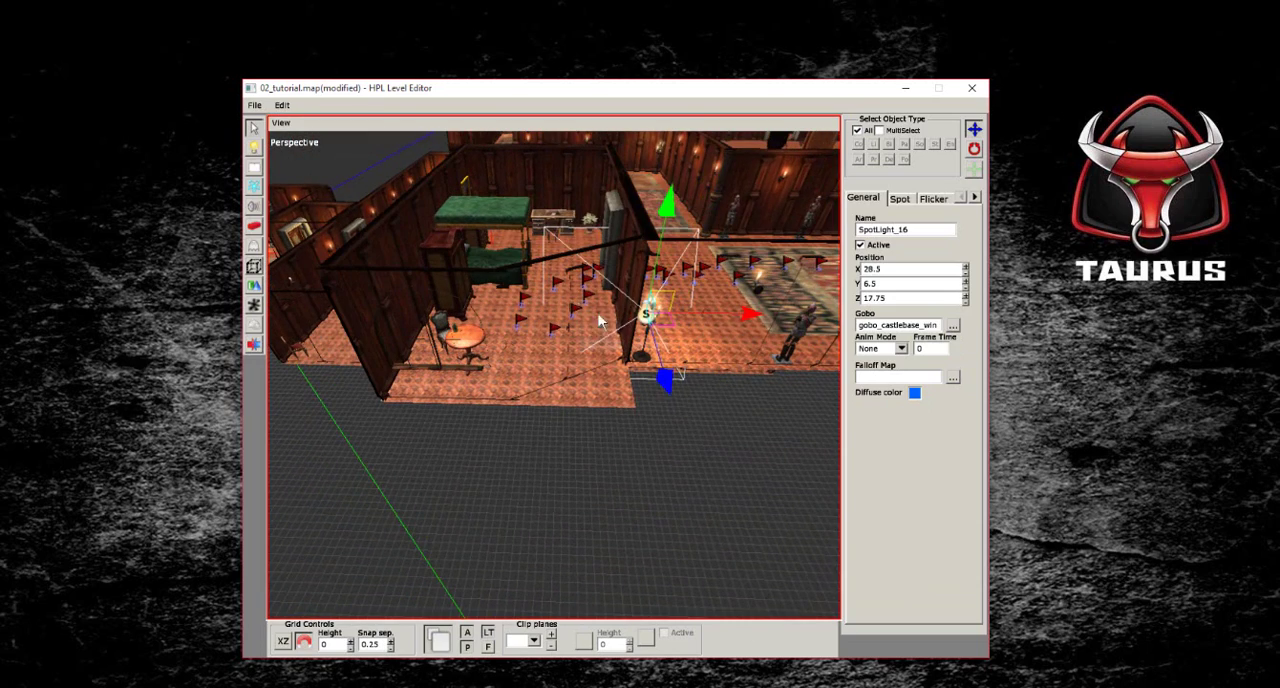
left_click(441, 638)
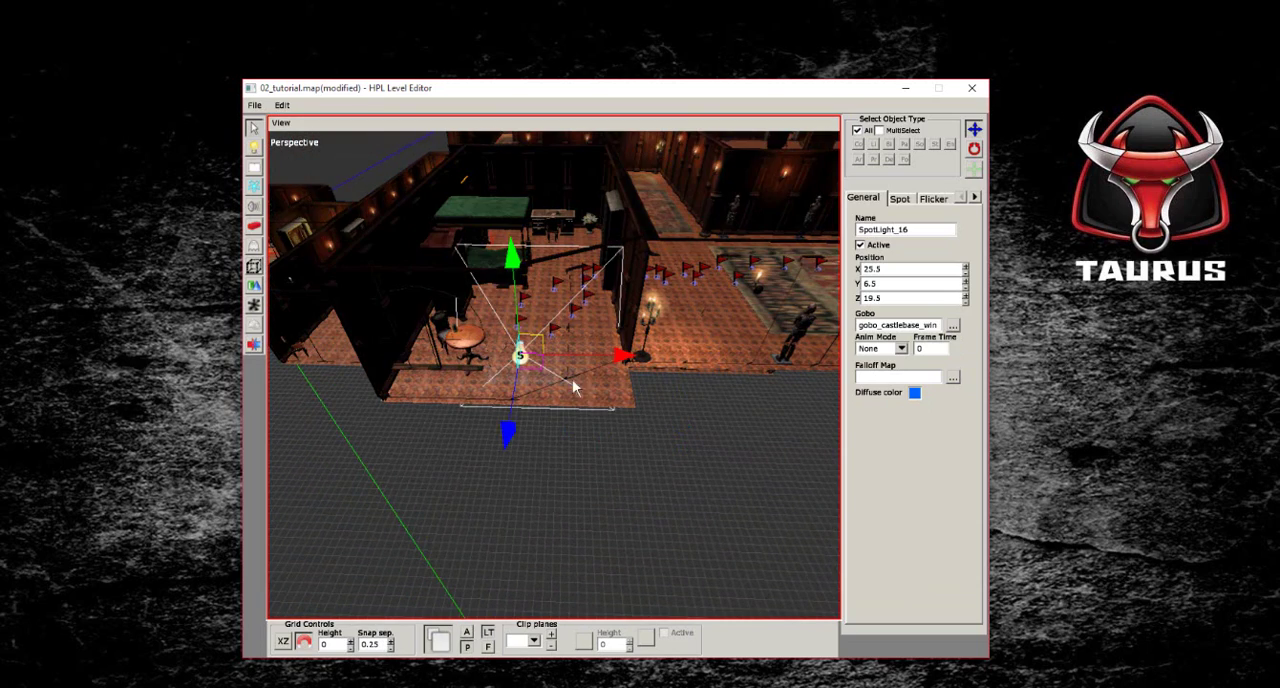
middle_click_drag(470, 365, 377, 302)
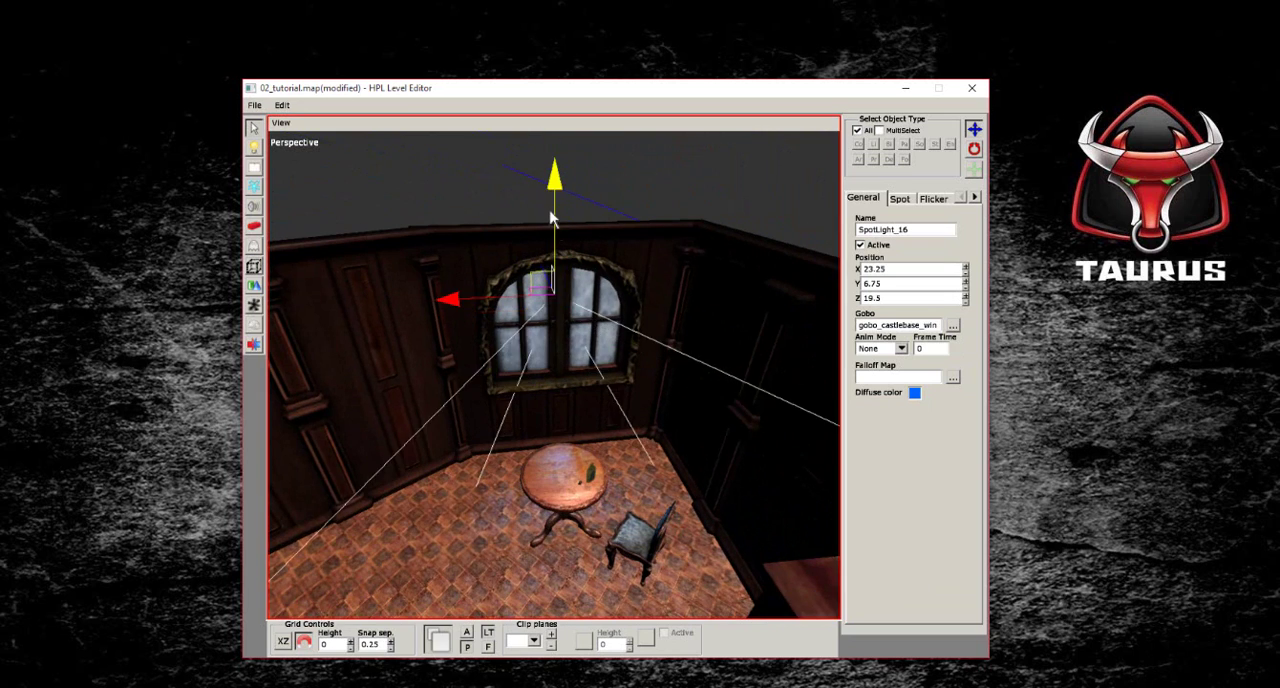
middle_click_drag(485, 258, 401, 300)
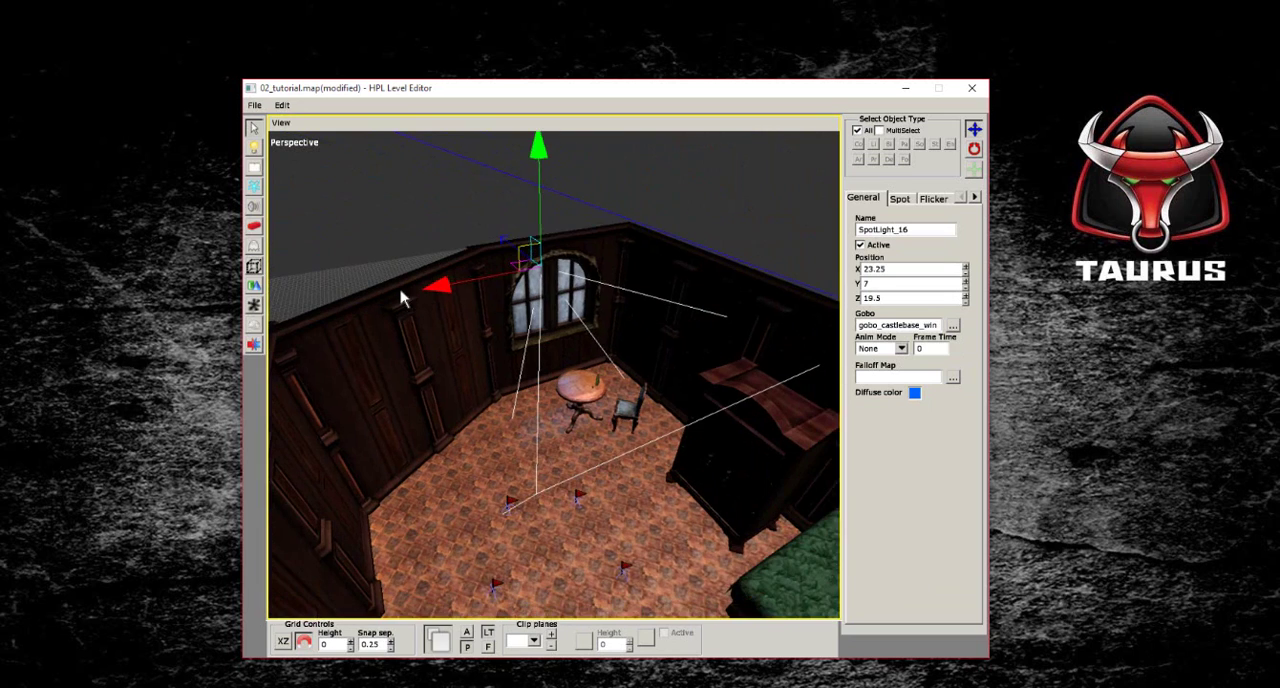
mouse_move(601, 255)
middle_mouse_down()
mouse_move(417, 271)
mouse_move(470, 517)
middle_mouse_up()
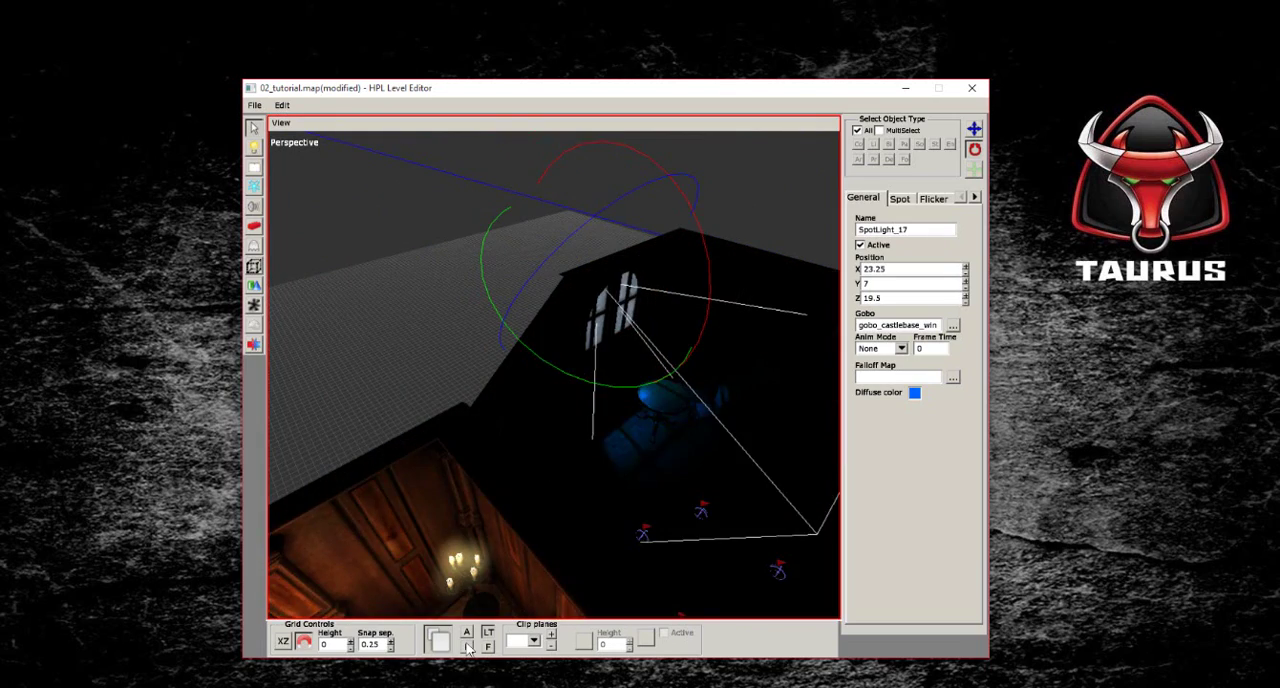
left_click_drag(534, 428, 561, 297, "alt")
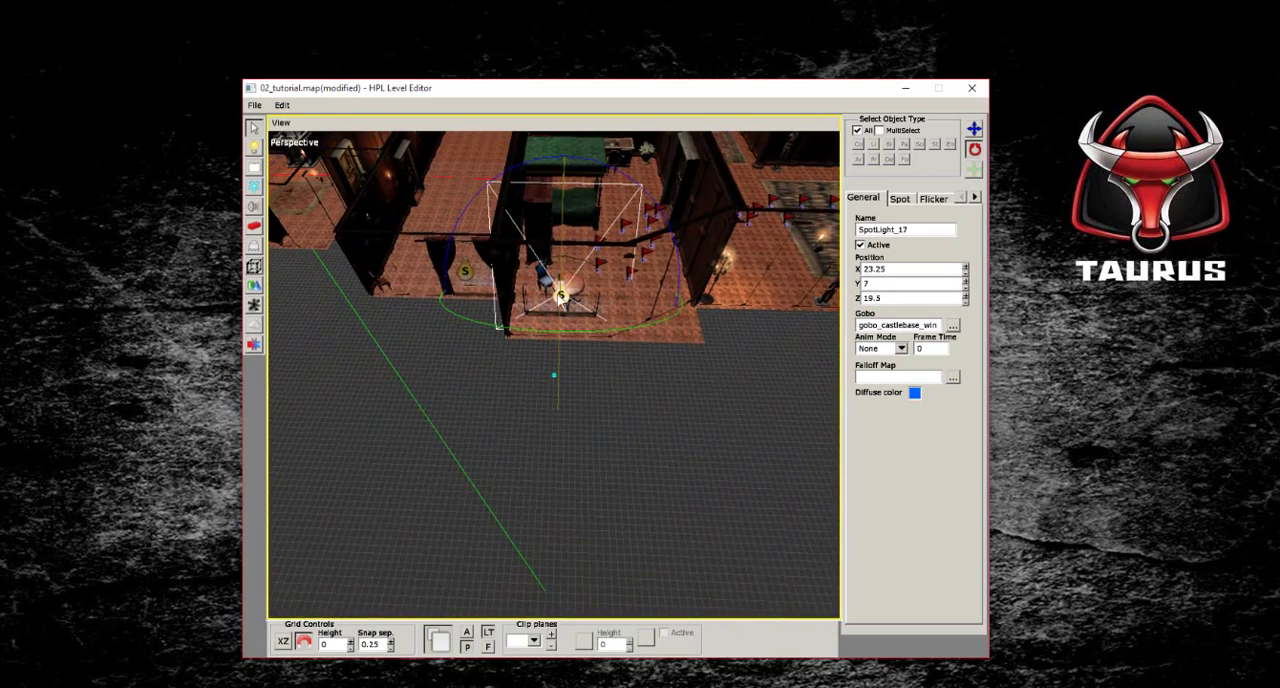
left_click(397, 365)
mouse_move(397, 365)
left_mouse_down("alt")
mouse_move(601, 420)
mouse_move(609, 391)
left_mouse_up("alt")
Step: Save the 02_tutorial map with File > Save
left_click(255, 105)
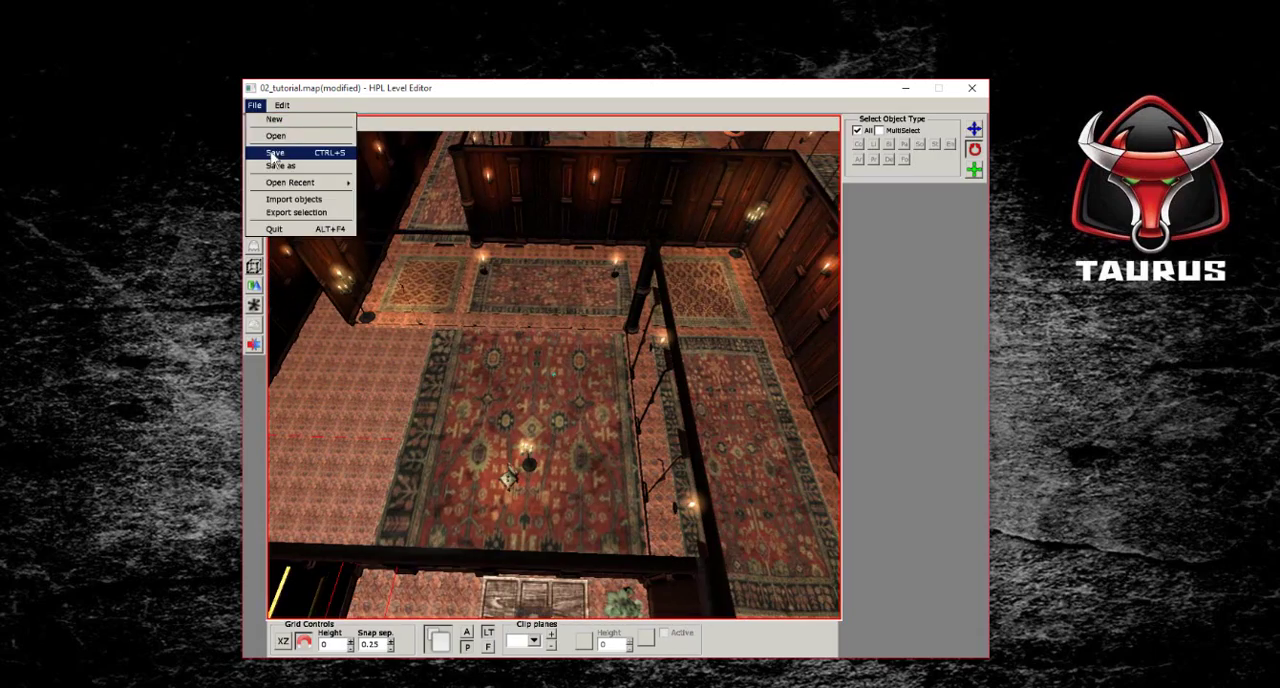
left_click(282, 148)
mouse_move(400, 186)
left_mouse_down("alt")
mouse_move(351, 351)
mouse_move(475, 313)
mouse_move(463, 343)
mouse_move(474, 280)
mouse_move(528, 271)
mouse_move(437, 297)
mouse_move(434, 343)
mouse_move(529, 334)
mouse_move(471, 363)
mouse_move(488, 365)
mouse_move(426, 377)
mouse_move(397, 363)
mouse_move(372, 397)
left_mouse_up("alt")
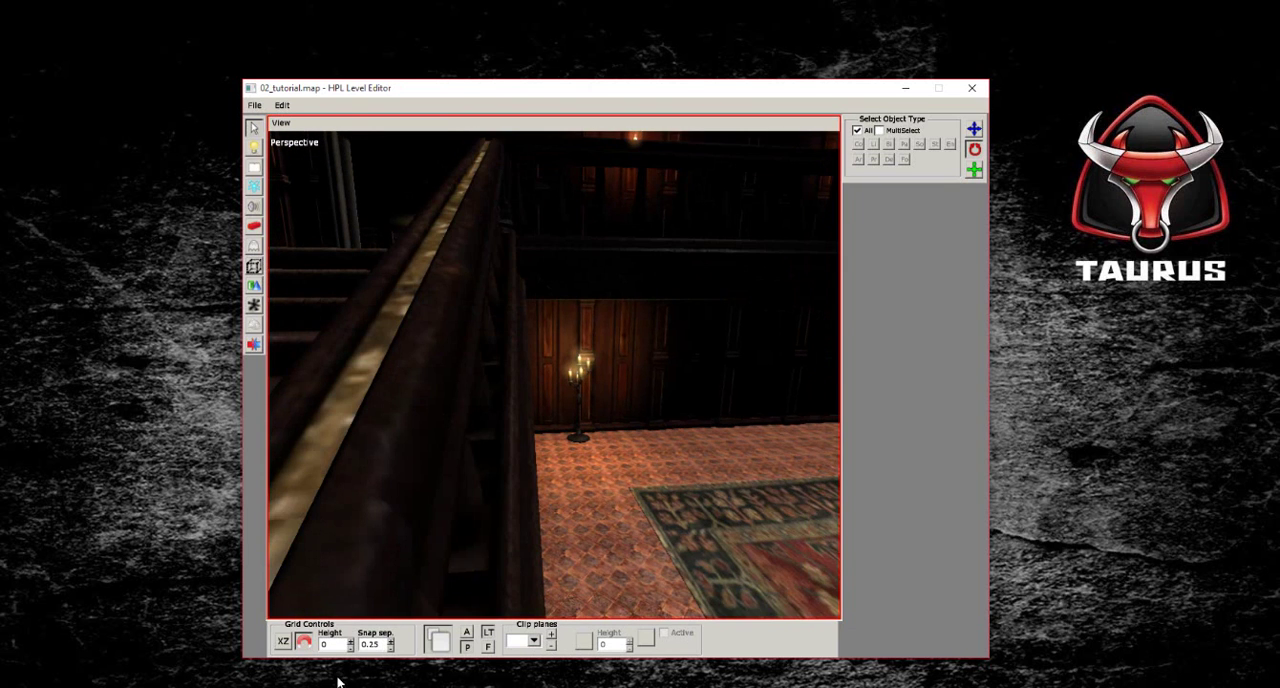
left_click_drag(460, 446, 296, 196, "alt")
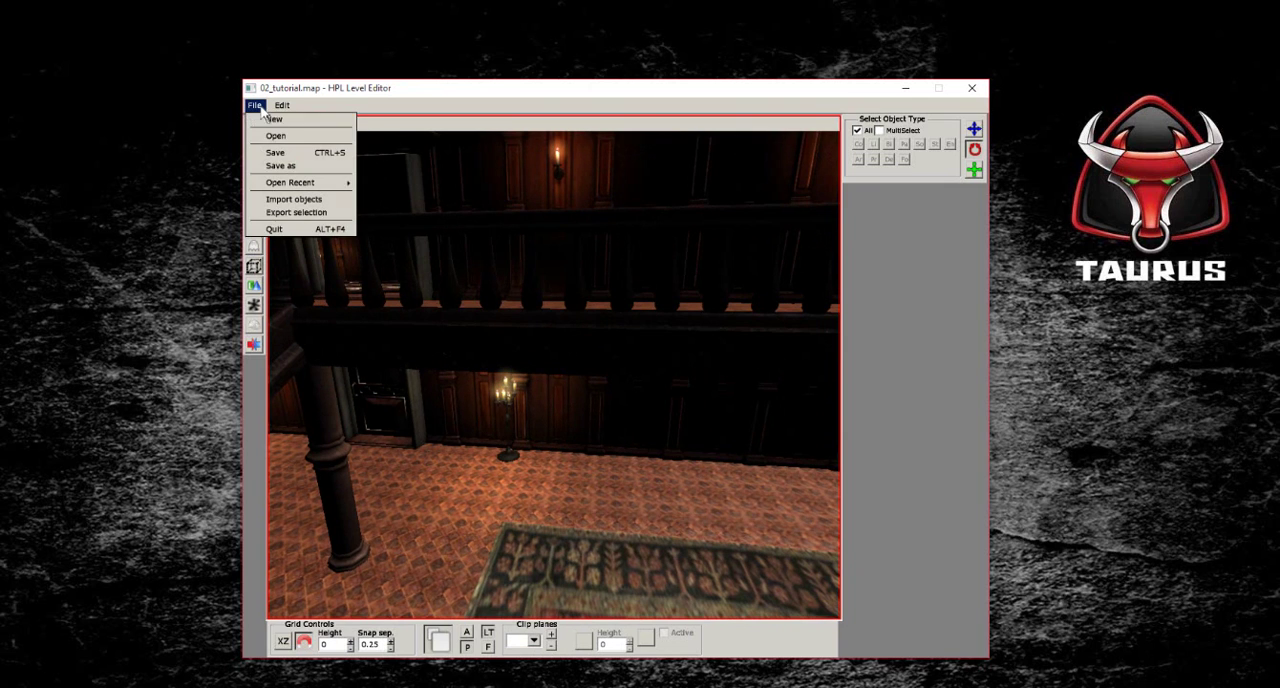
Step: Open 03_tutorial.map and switch to the light placement tool
left_click(276, 140)
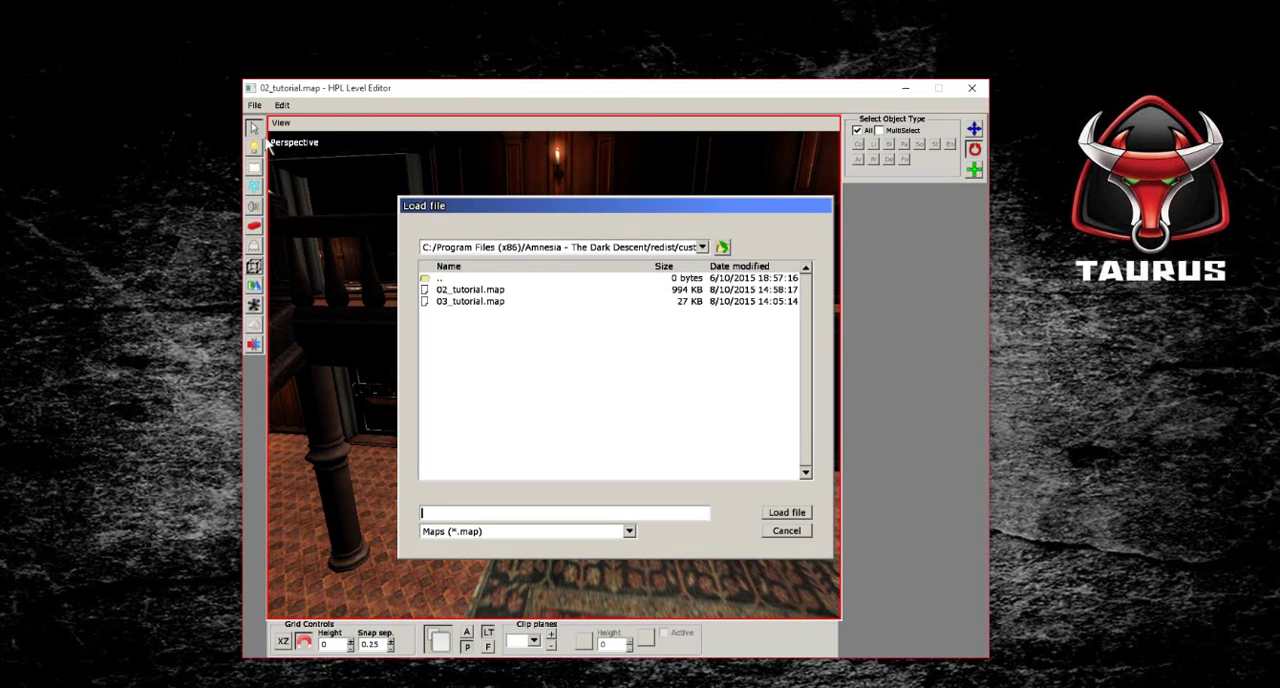
double_click(464, 301)
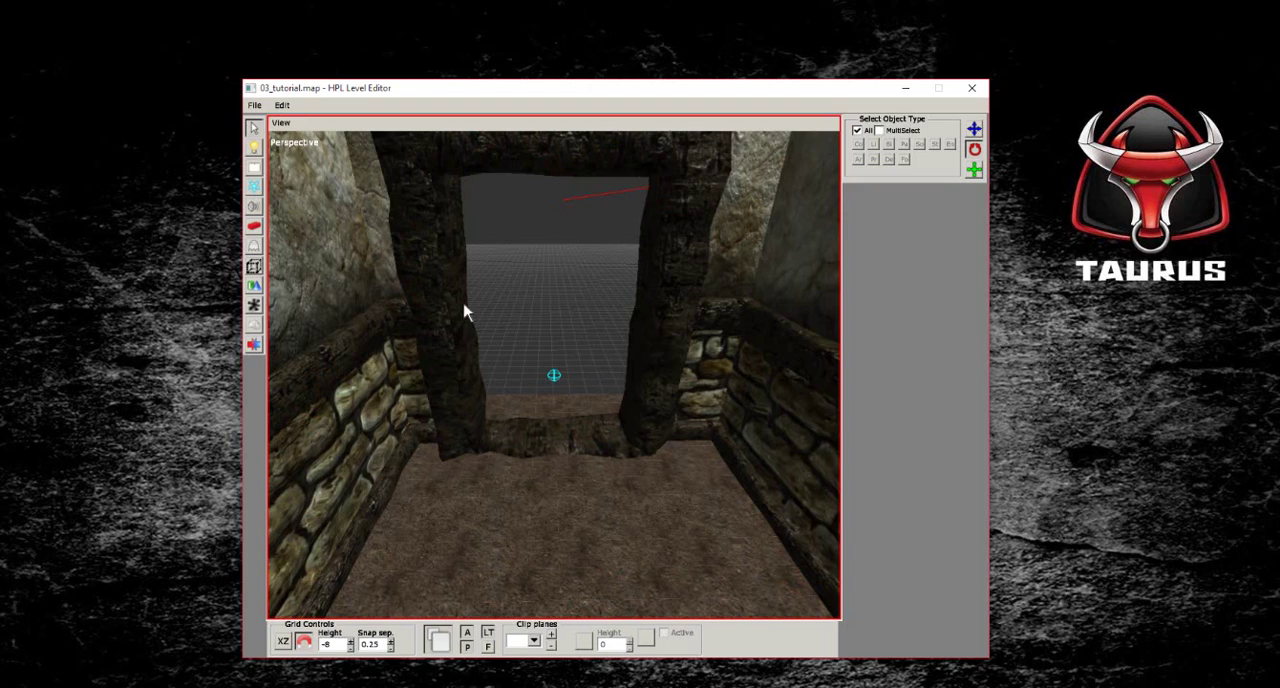
mouse_move(503, 320)
left_mouse_down("alt")
mouse_move(260, 414)
mouse_move(309, 303)
mouse_move(483, 304)
mouse_move(497, 354)
mouse_move(491, 309)
mouse_move(428, 249)
mouse_move(486, 320)
mouse_move(643, 429)
left_mouse_up("alt")
left_click(600, 214)
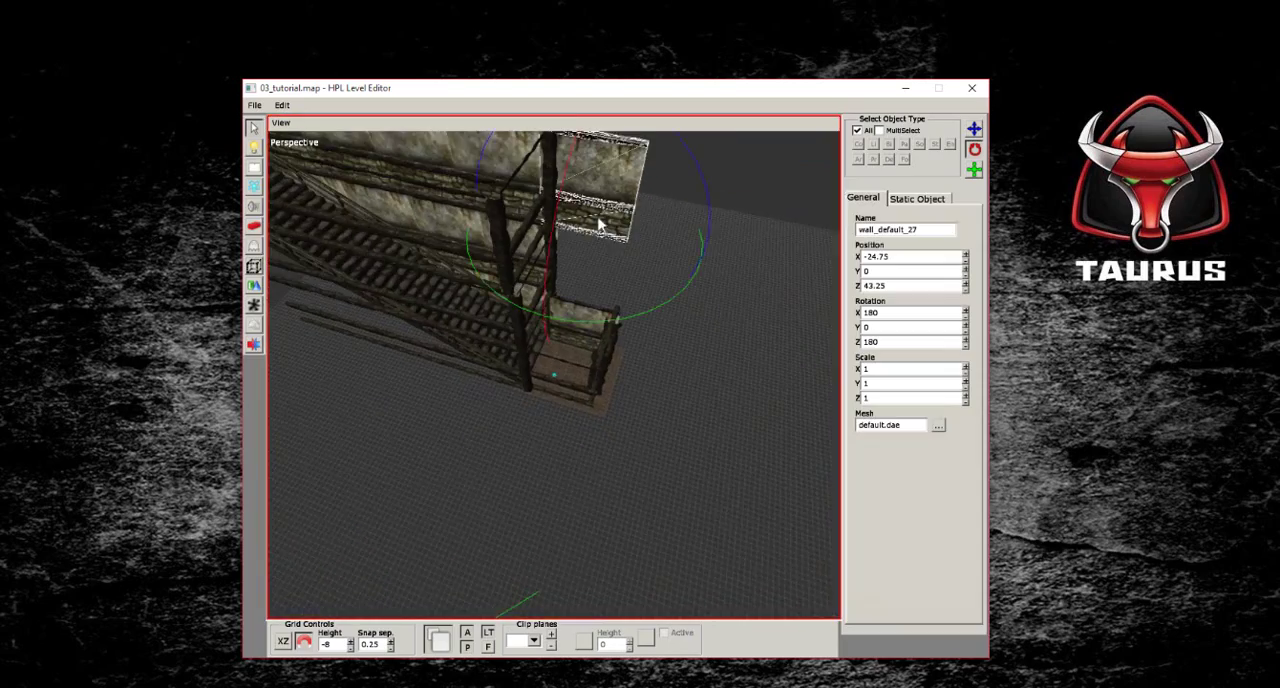
mouse_move(623, 240)
left_mouse_down("alt")
mouse_move(516, 249)
mouse_move(523, 131)
mouse_move(503, 363)
mouse_move(564, 359)
mouse_move(523, 425)
mouse_move(397, 429)
mouse_move(634, 334)
mouse_move(483, 309)
mouse_move(506, 283)
mouse_move(494, 317)
mouse_move(683, 343)
mouse_move(573, 336)
left_mouse_up("alt")
key("w")
mouse_move(766, 235)
left_mouse_down("alt")
mouse_move(449, 277)
mouse_move(351, 503)
left_mouse_up("alt")
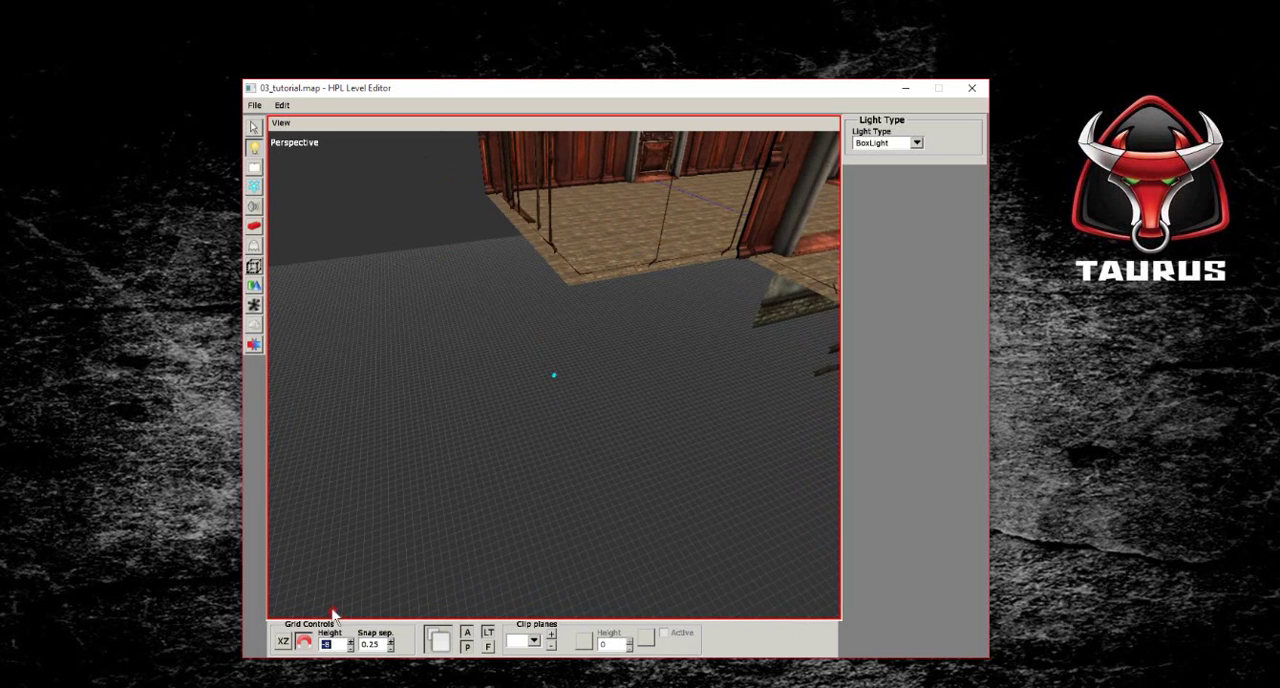
Step: Place a SpotLight-type light on the floor near the room
mouse_move(333, 613)
left_mouse_down("alt")
mouse_move(547, 382)
mouse_move(584, 385)
left_mouse_up("alt")
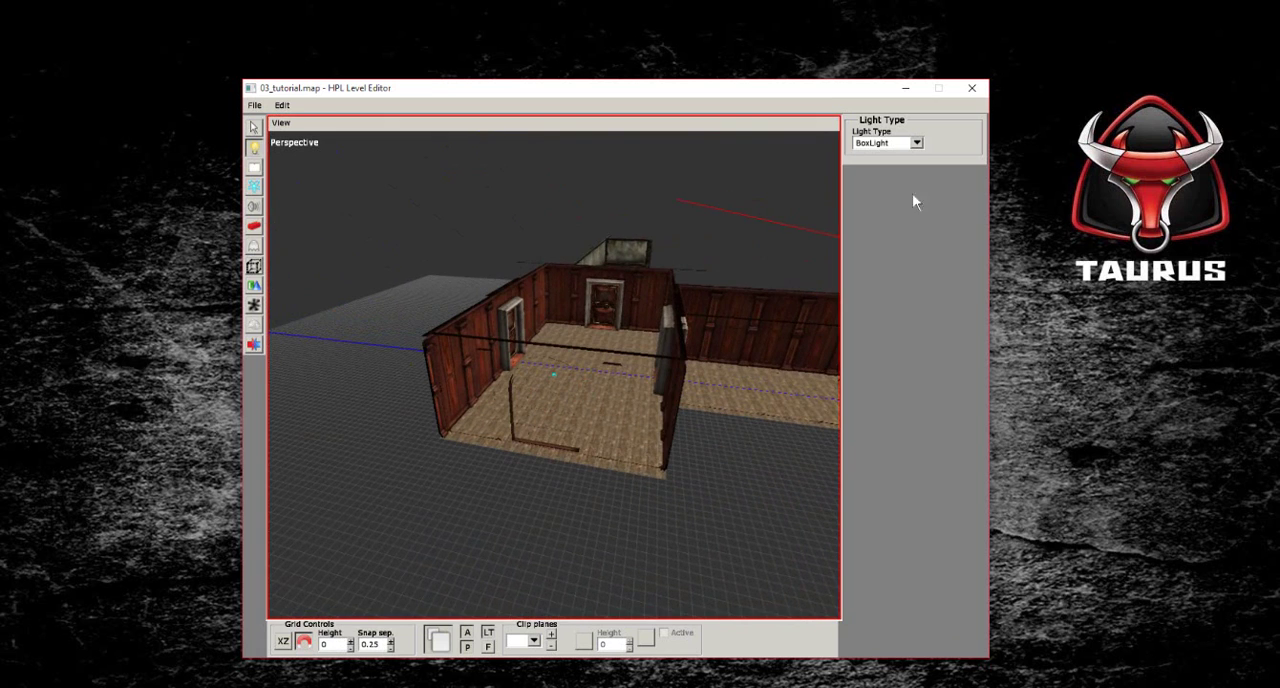
left_click(916, 142)
left_click(868, 178)
left_click(535, 485)
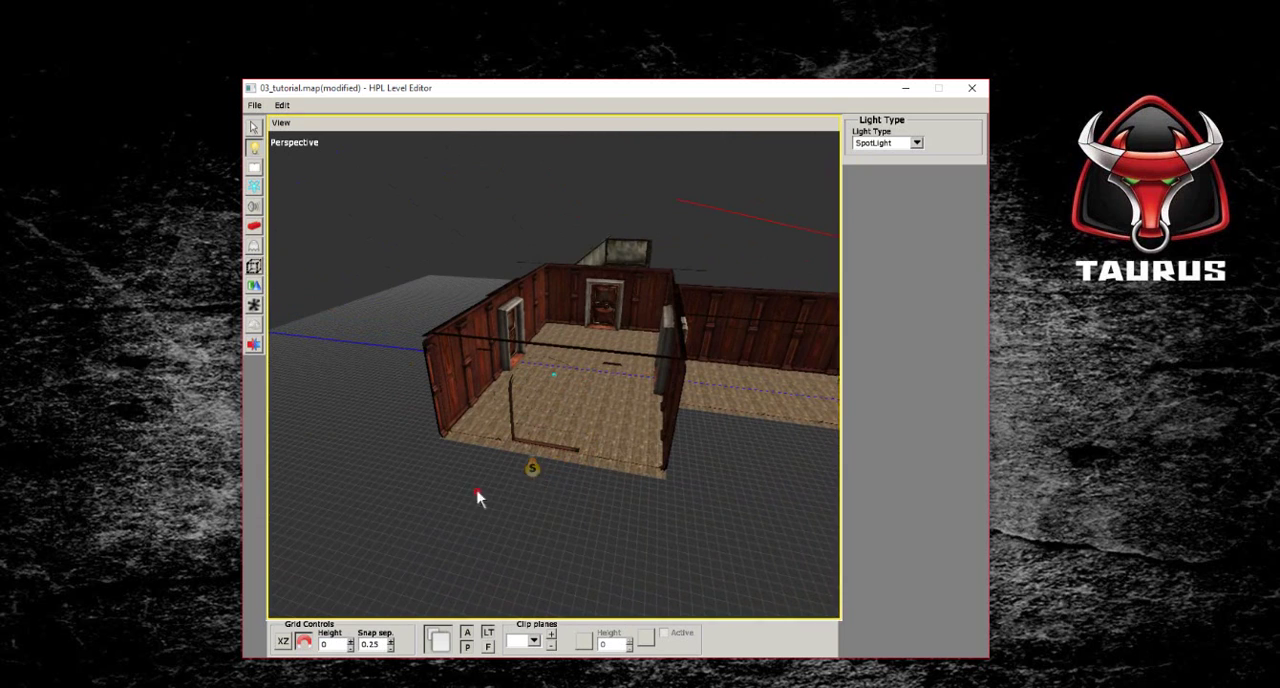
left_click_drag(477, 494, 486, 491, "alt")
left_click_drag(570, 468, 549, 487, "alt")
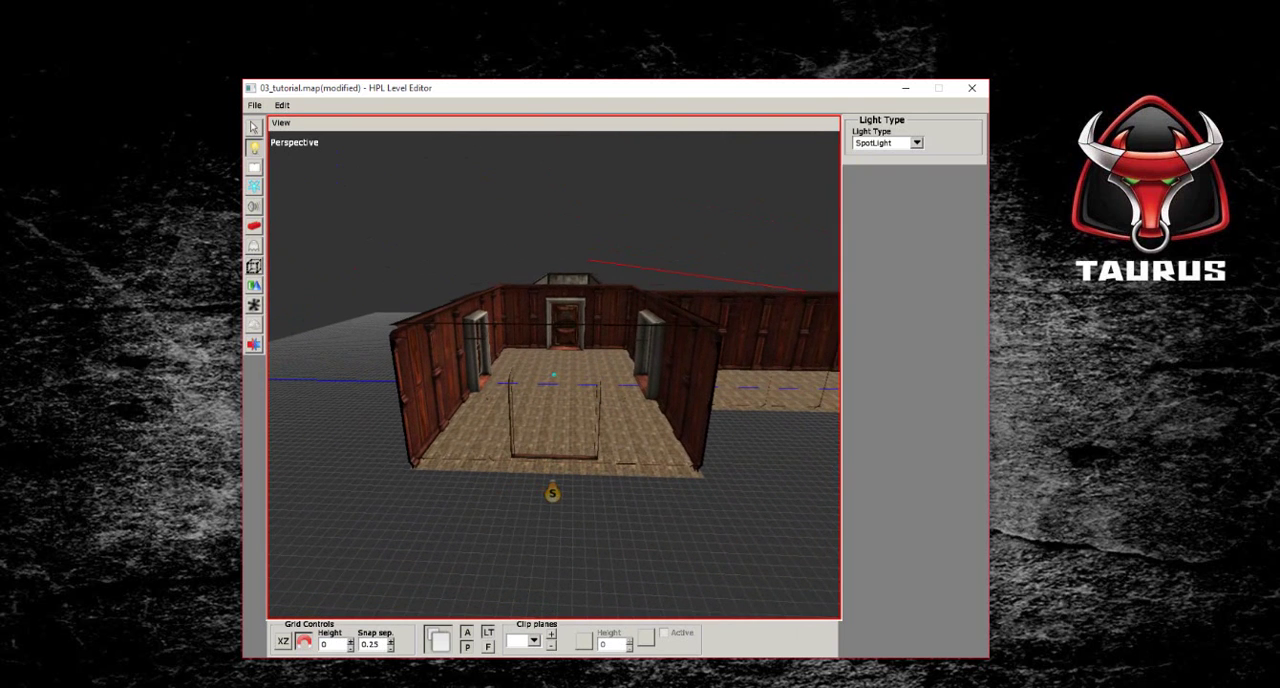
Step: Raise the new spotlight up beside the arched window
key("q")
left_click(490, 500)
key("r")
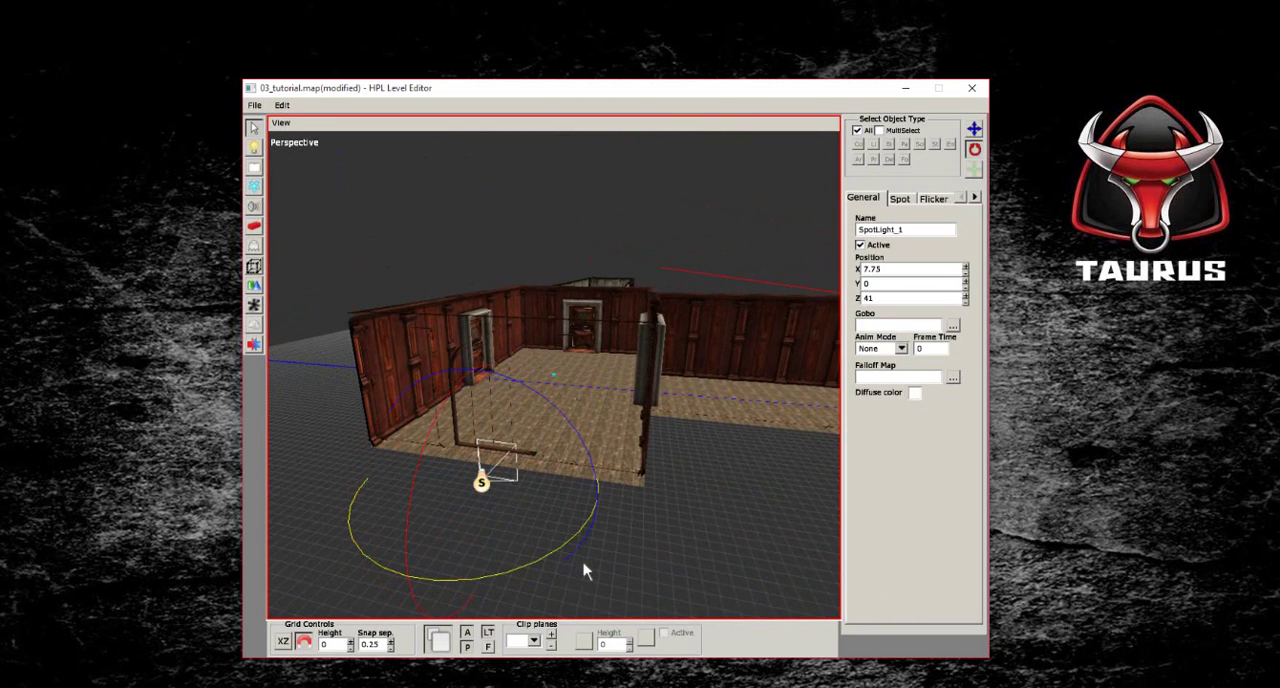
key("w")
mouse_move(485, 430)
left_mouse_down()
mouse_move(485, 340)
mouse_move(500, 575)
mouse_move(508, 455)
left_mouse_up()
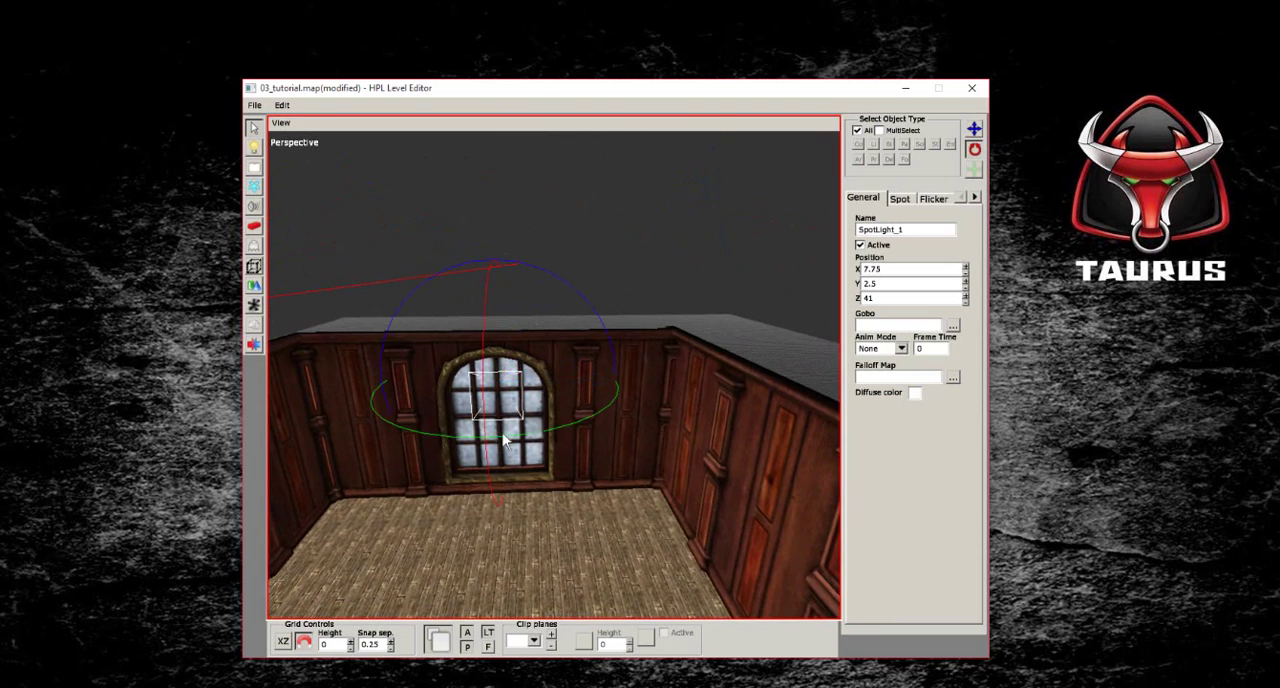
left_click_drag(484, 355, 488, 400)
key("w")
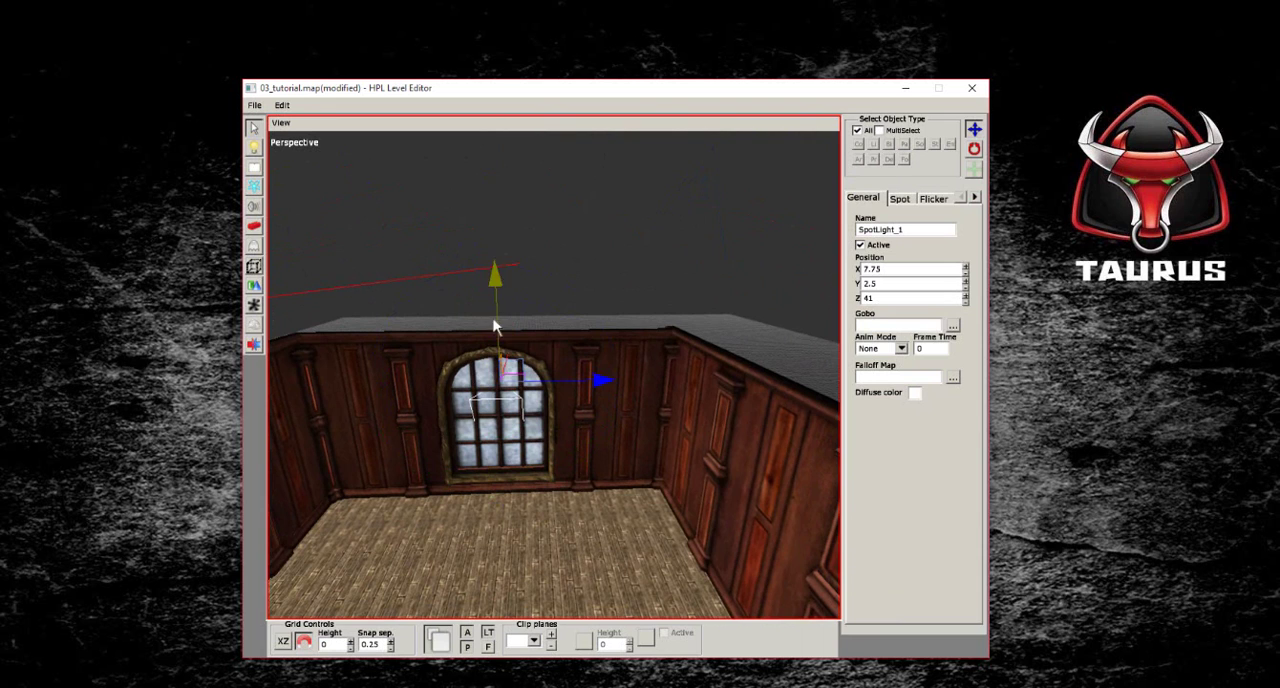
left_click_drag(493, 312, 497, 240, "alt")
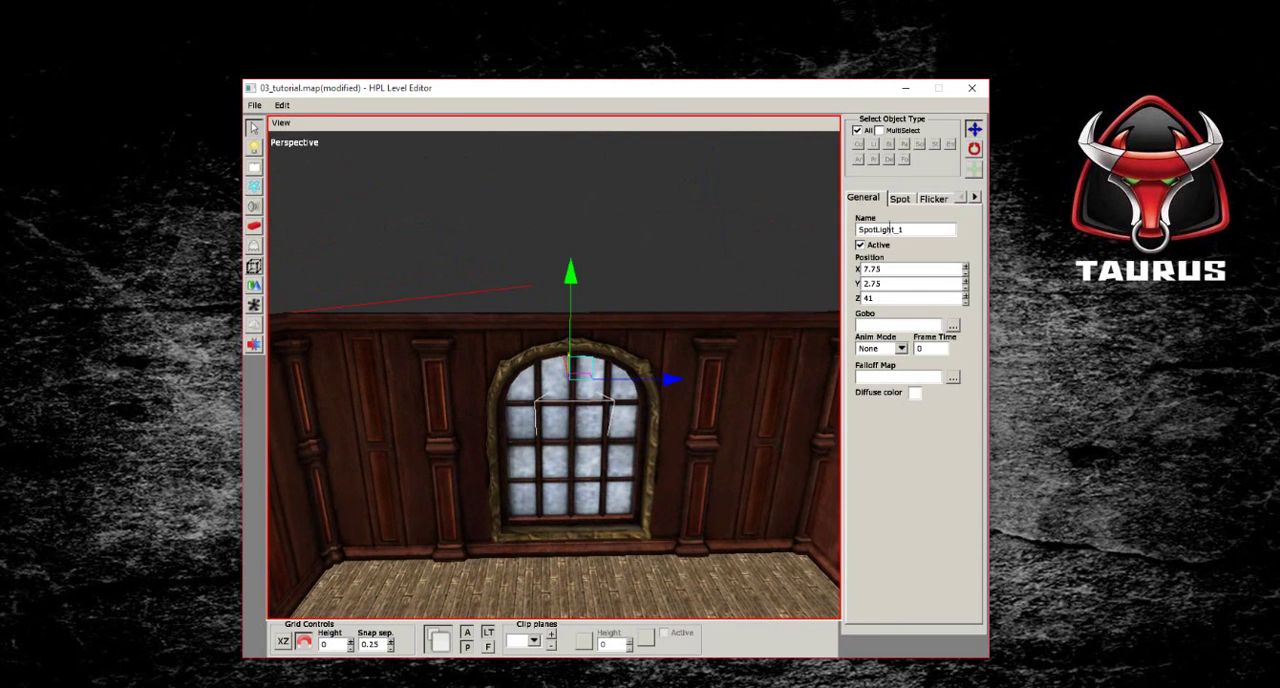
Step: Widen the spotlight's radius to 5 on the Spot tab
left_click(899, 198)
left_click(887, 349)
scroll(614, 394, "down", 2)
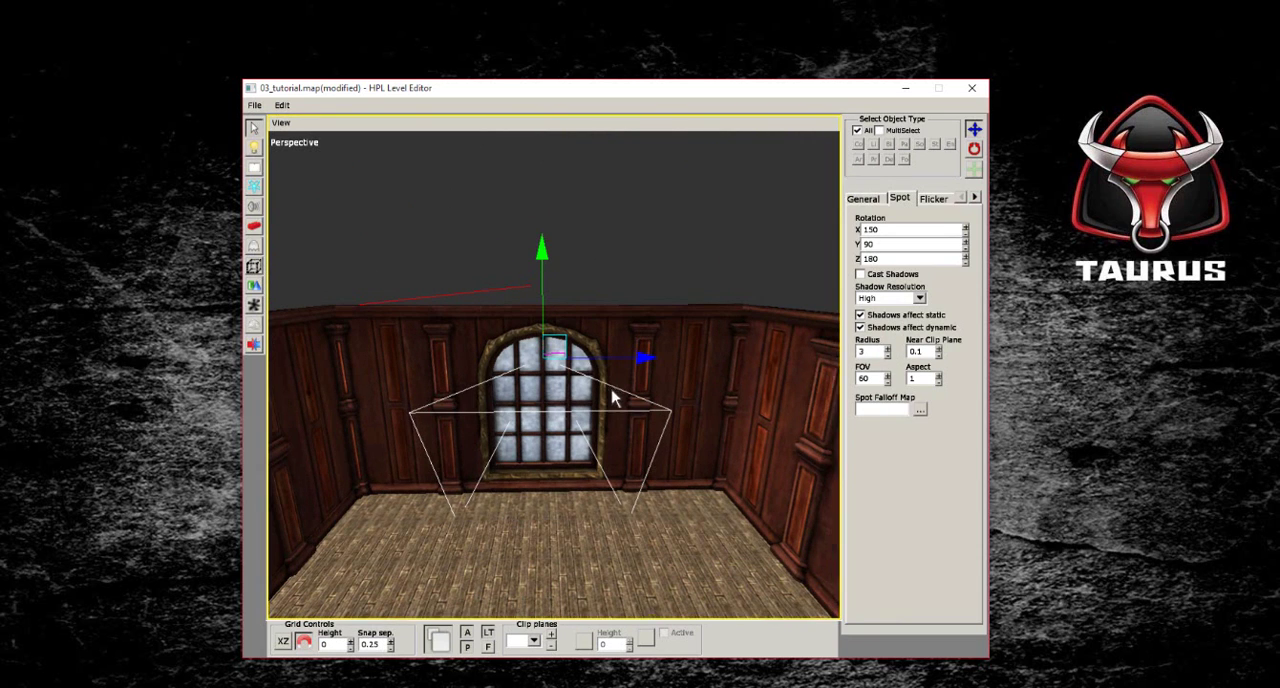
left_click(887, 349)
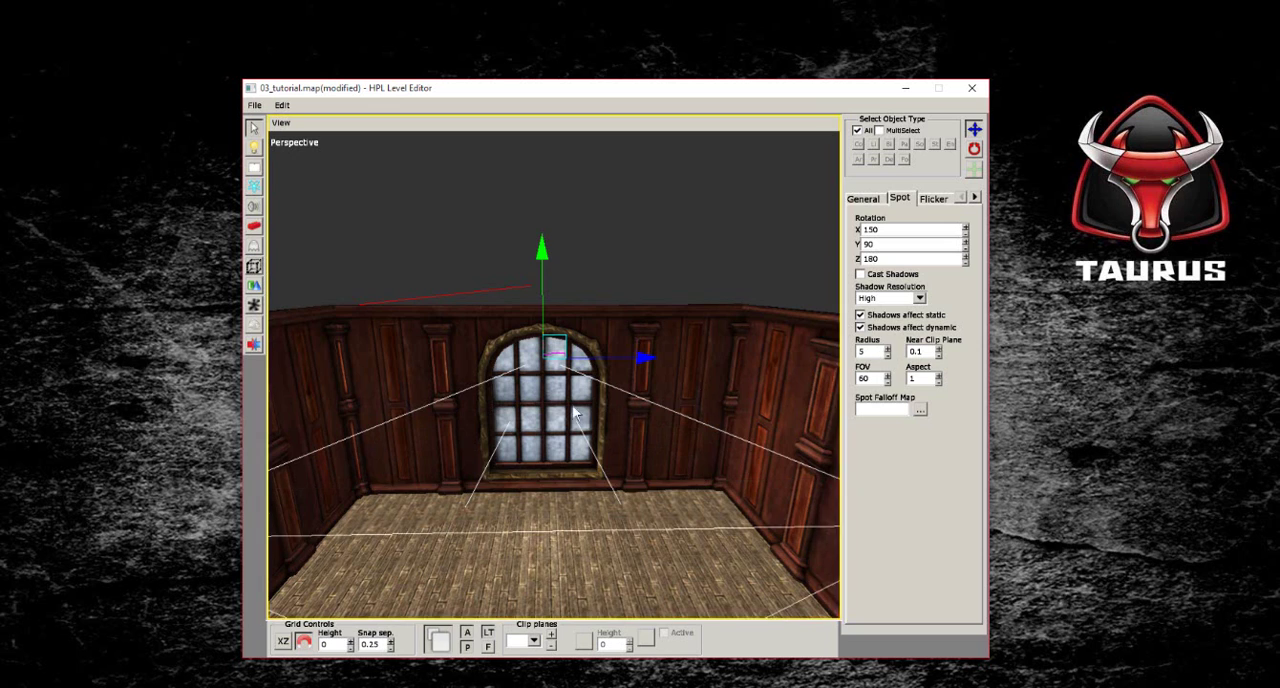
left_click_drag(560, 430, 573, 400, "alt")
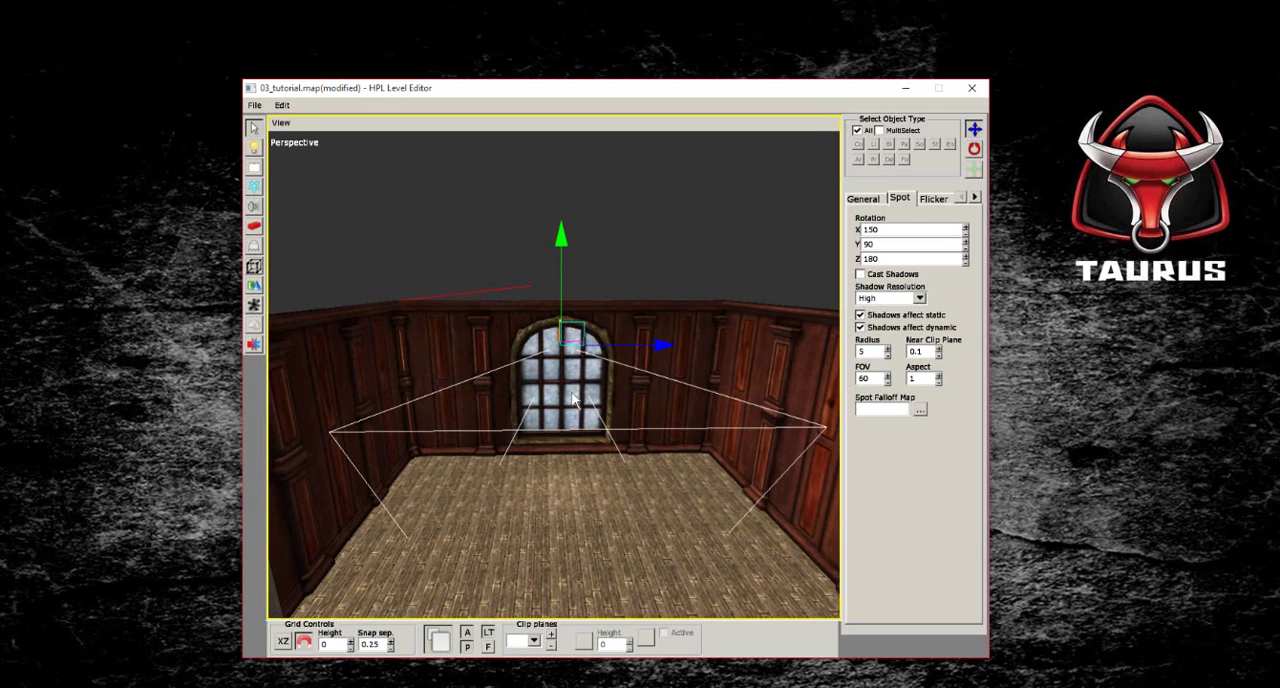
Step: Tint the spotlight's Diffuse colour dark blue
left_click(865, 199)
left_click(915, 392)
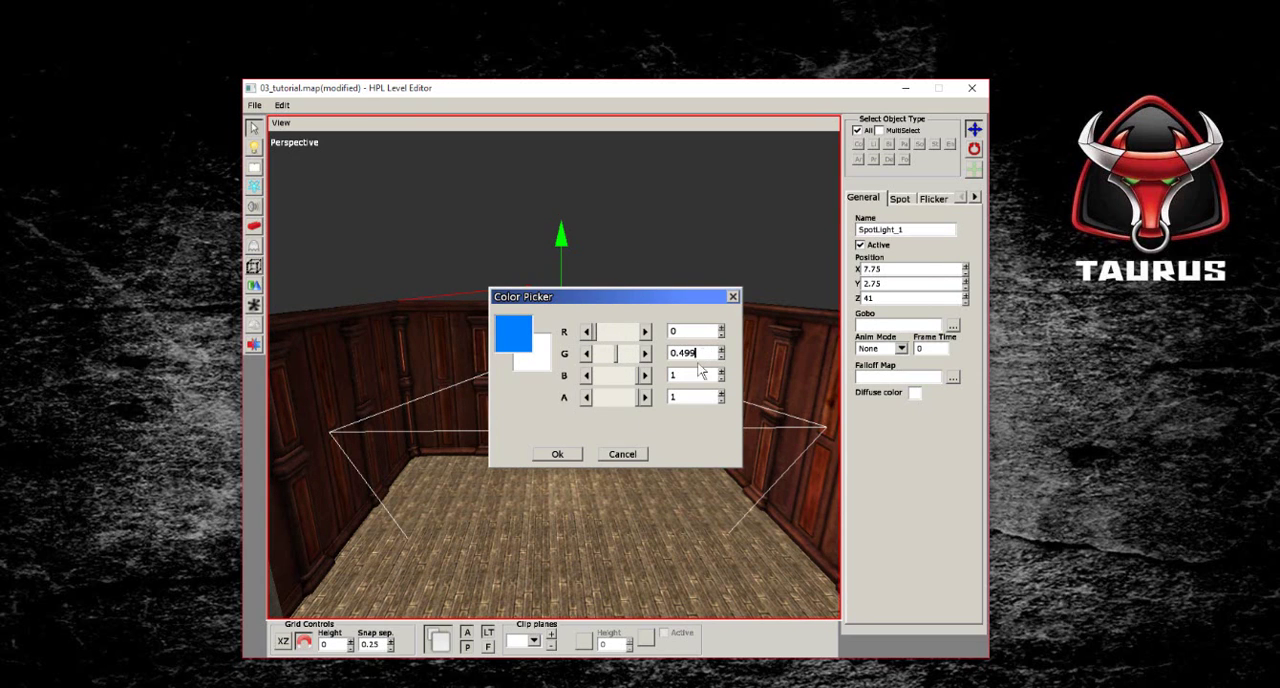
left_click(557, 454)
left_click(915, 393)
type("0.399")
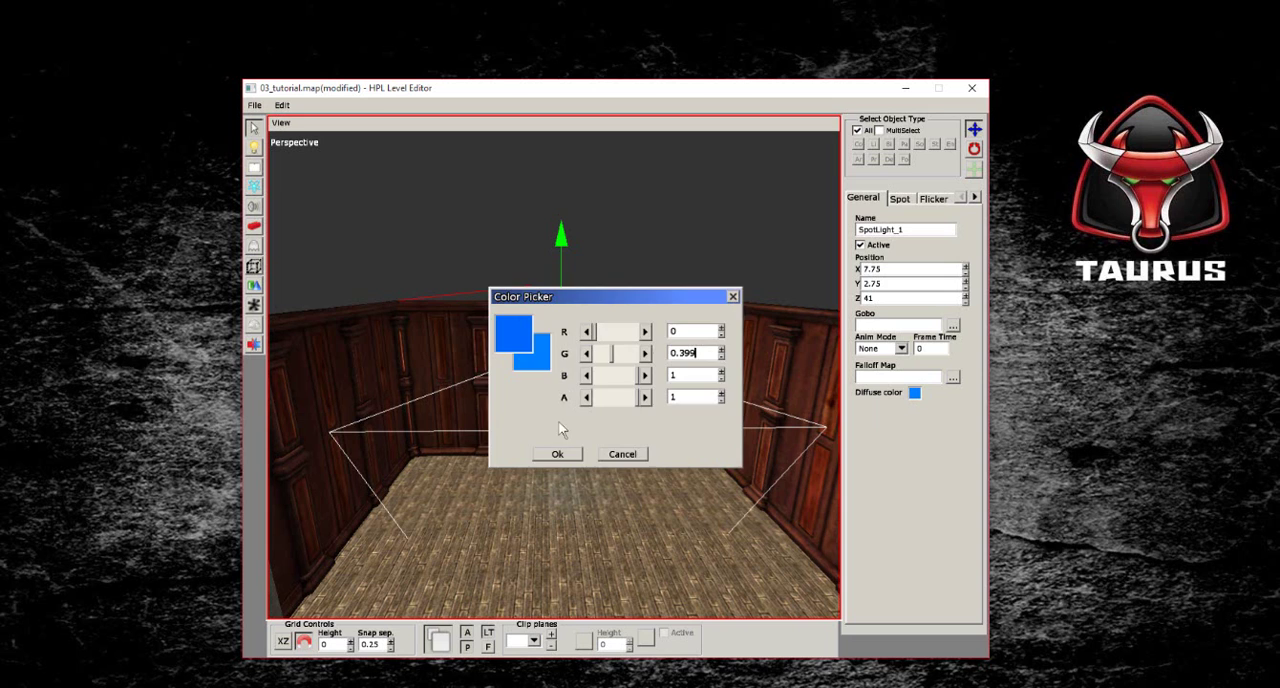
left_click(565, 455)
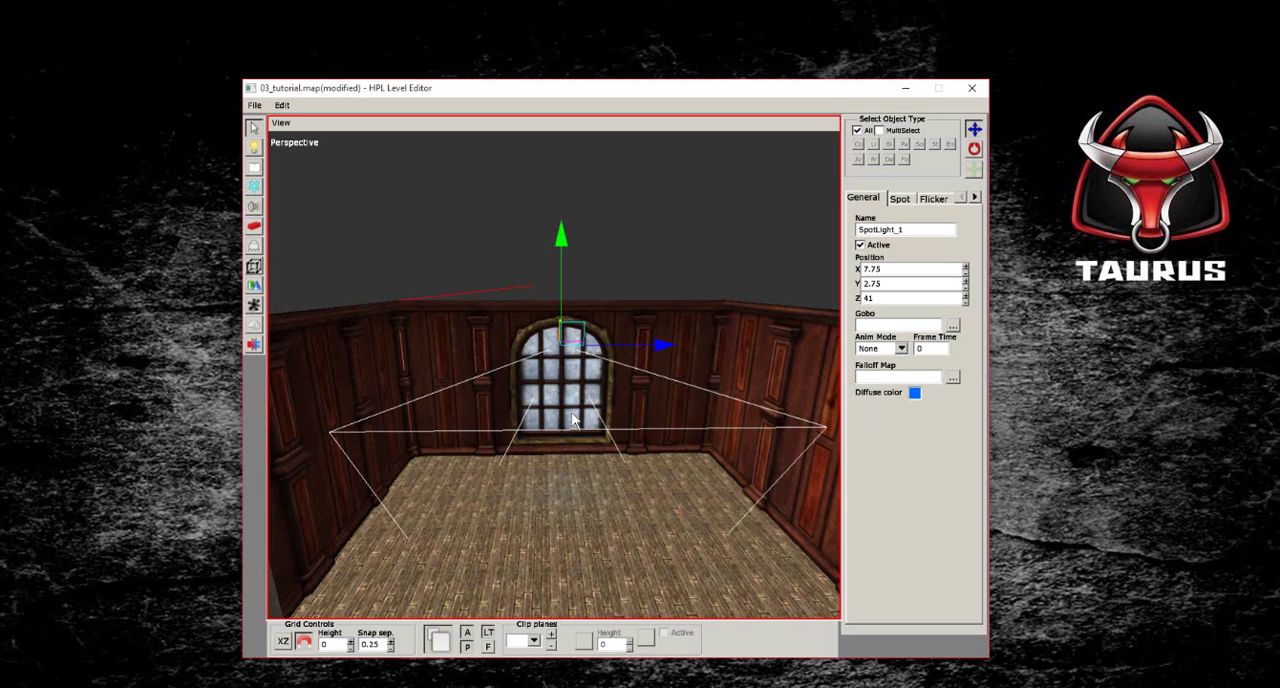
Step: Set gobo_castlebase_window.dds as the spotlight's Gobo texture
mouse_move(570, 425)
middle_mouse_down()
mouse_move(455, 502)
mouse_move(504, 517)
mouse_move(610, 468)
mouse_move(586, 480)
middle_mouse_up()
key("ctrl+d")
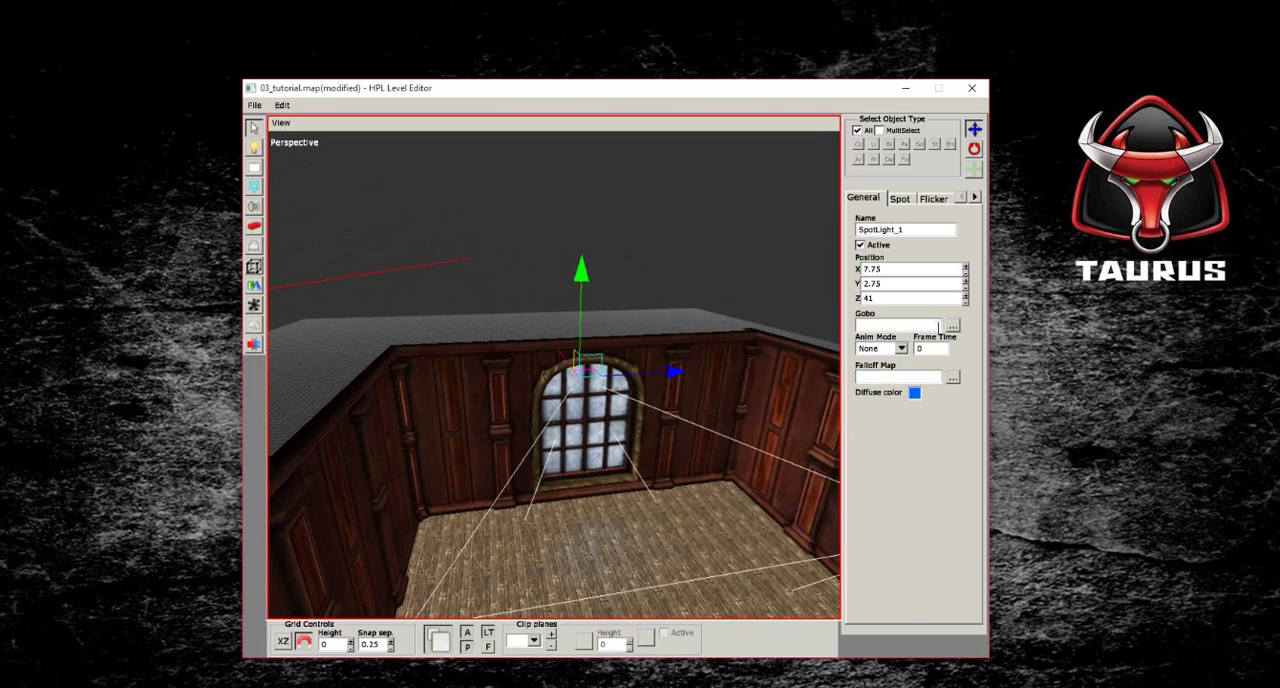
left_click(952, 326)
scroll(593, 388, "down", 1)
scroll(553, 396, "up", 1)
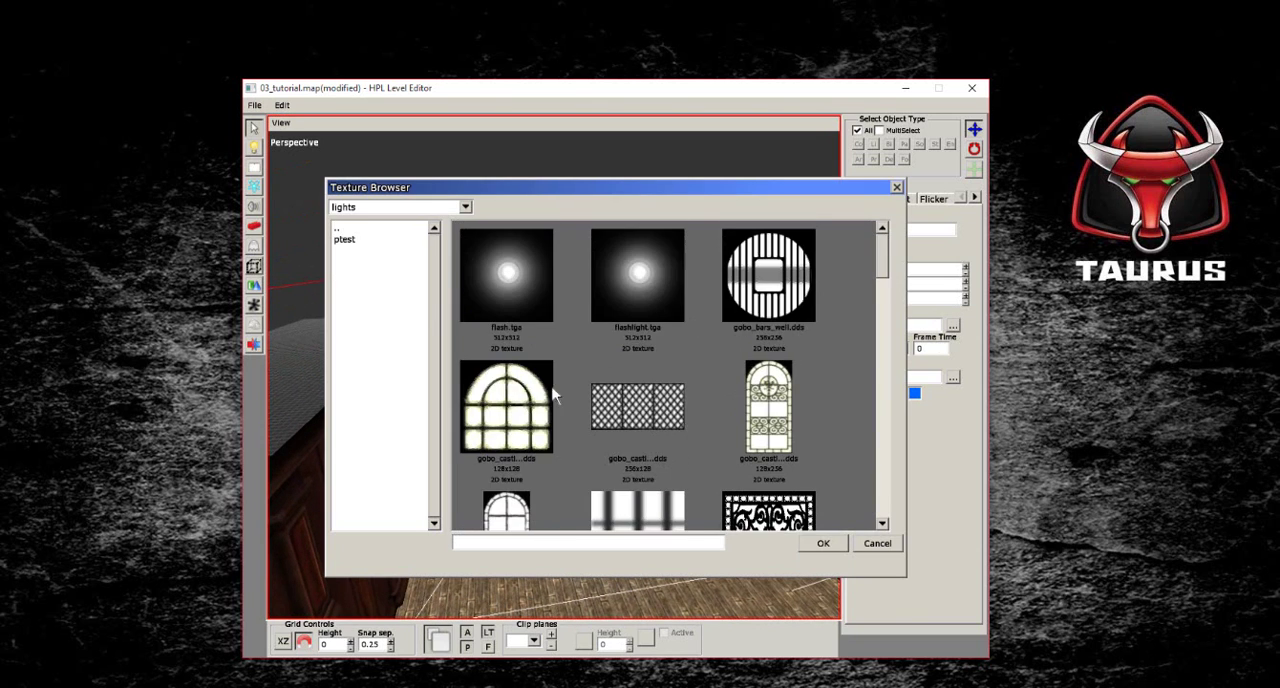
double_click(366, 241)
double_click(340, 230)
left_click(512, 418)
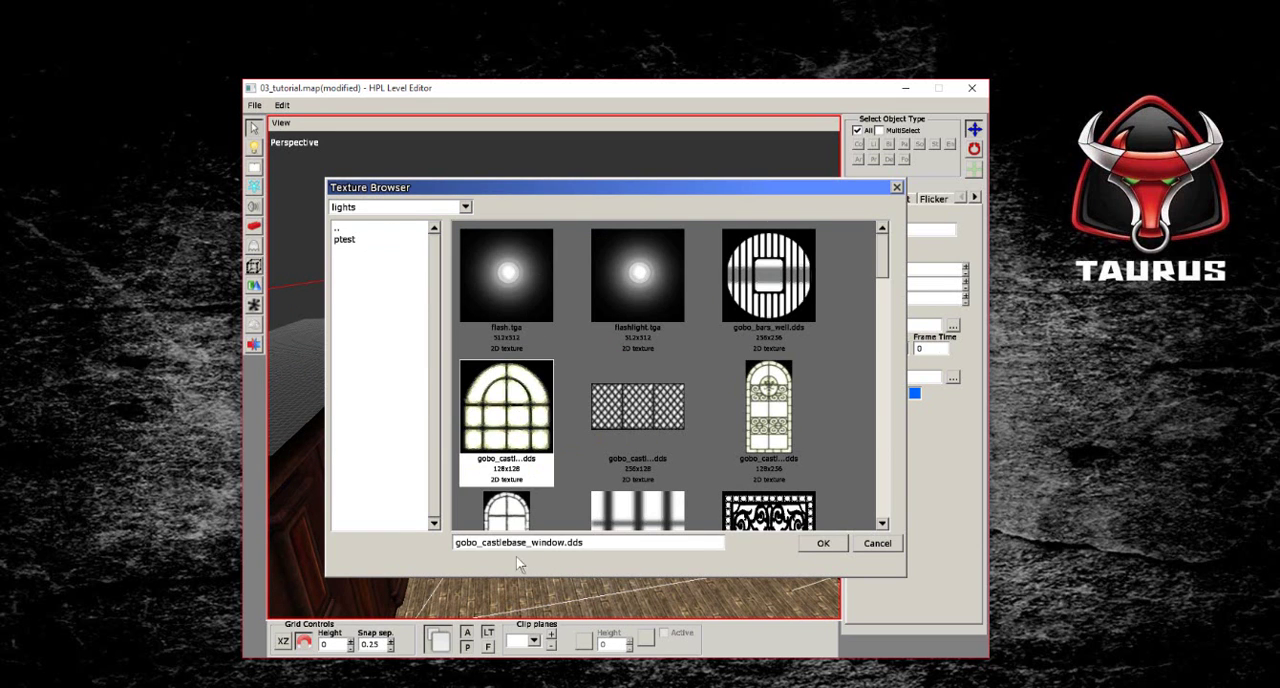
left_click(823, 543)
Step: Rotate the spotlight so its window pattern falls into the room
middle_click_drag(823, 543, 608, 457)
key("r")
mouse_move(561, 386)
left_mouse_down()
mouse_move(515, 303)
mouse_move(575, 350)
mouse_move(515, 412)
left_mouse_up()
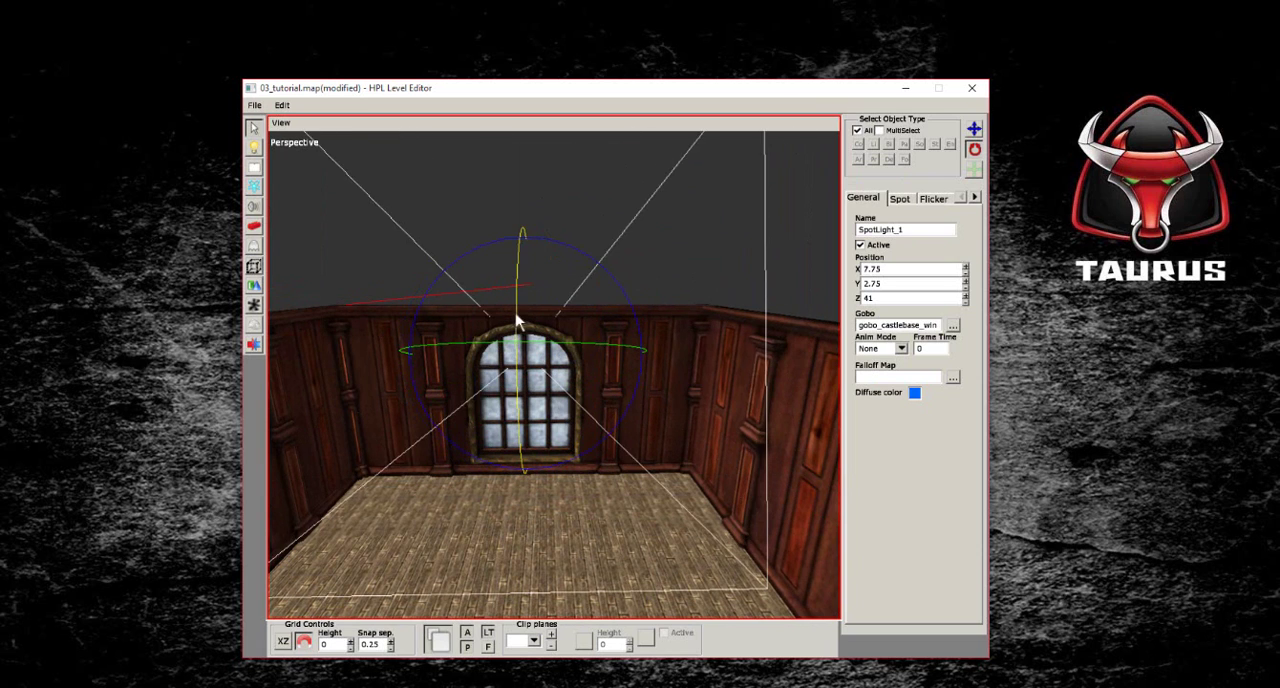
mouse_move(515, 412)
middle_mouse_down()
mouse_move(630, 485)
mouse_move(520, 440)
middle_mouse_up()
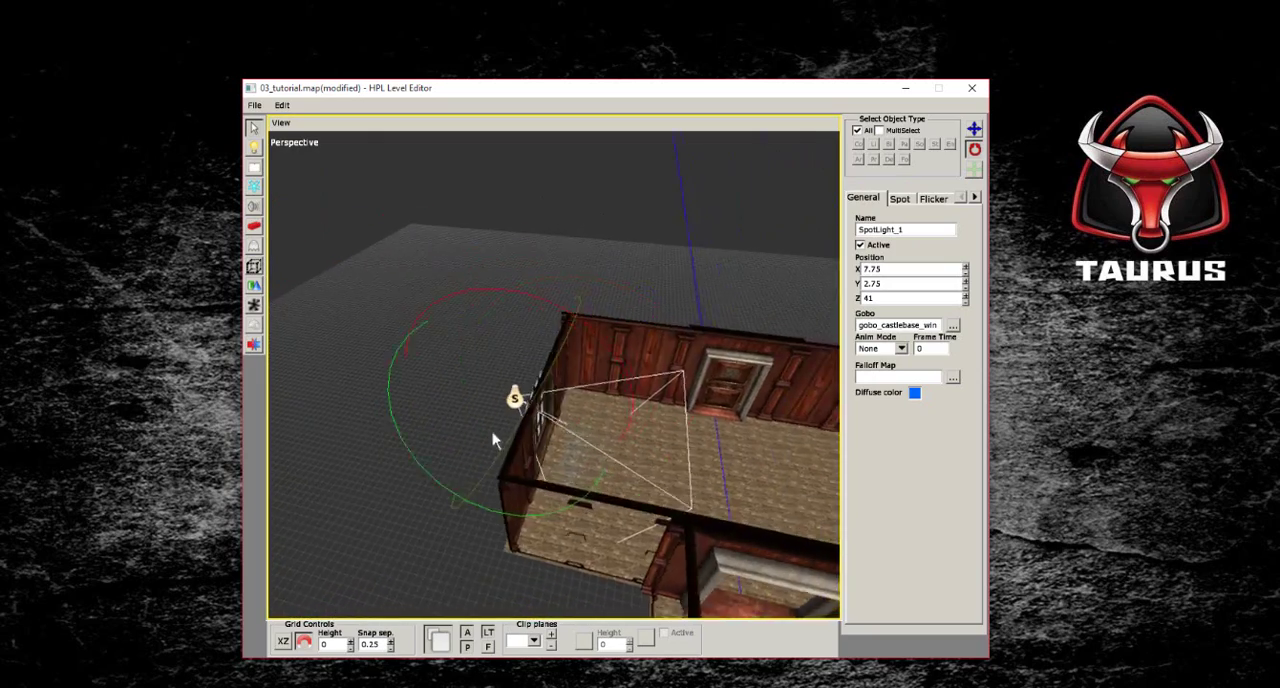
Step: Turn off the global ambient light and face the window
left_click(466, 634)
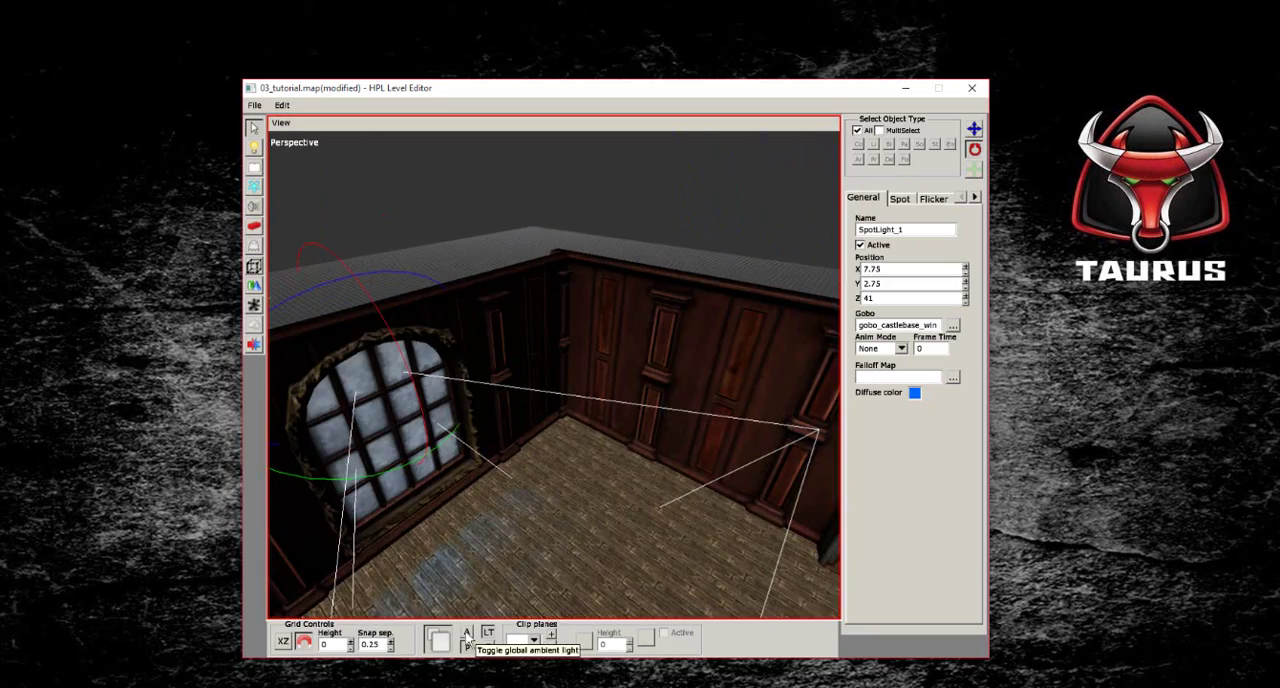
mouse_move(487, 491)
middle_mouse_down()
mouse_move(517, 514)
mouse_move(500, 498)
mouse_move(608, 466)
mouse_move(477, 377)
mouse_move(668, 450)
middle_mouse_up()
left_click(500, 498)
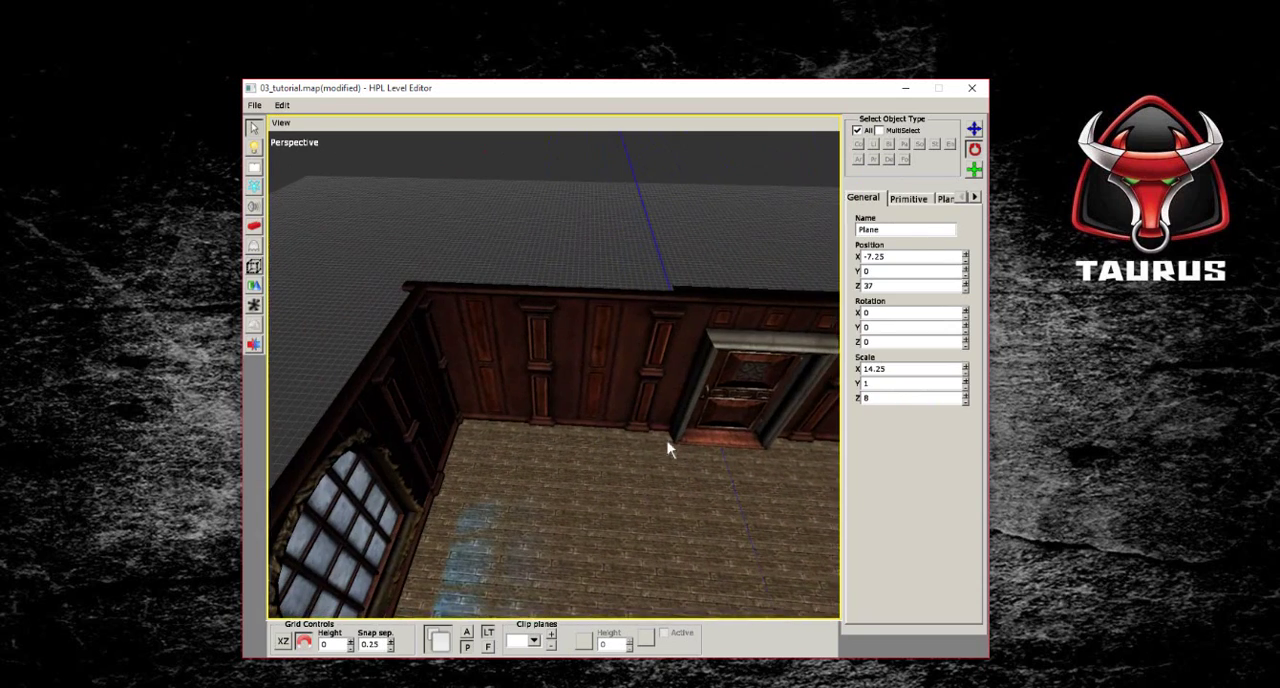
Step: Place the work_desk variant with a cabinet door in the room
key("e")
left_click(912, 134)
left_click(886, 208)
left_click(968, 232)
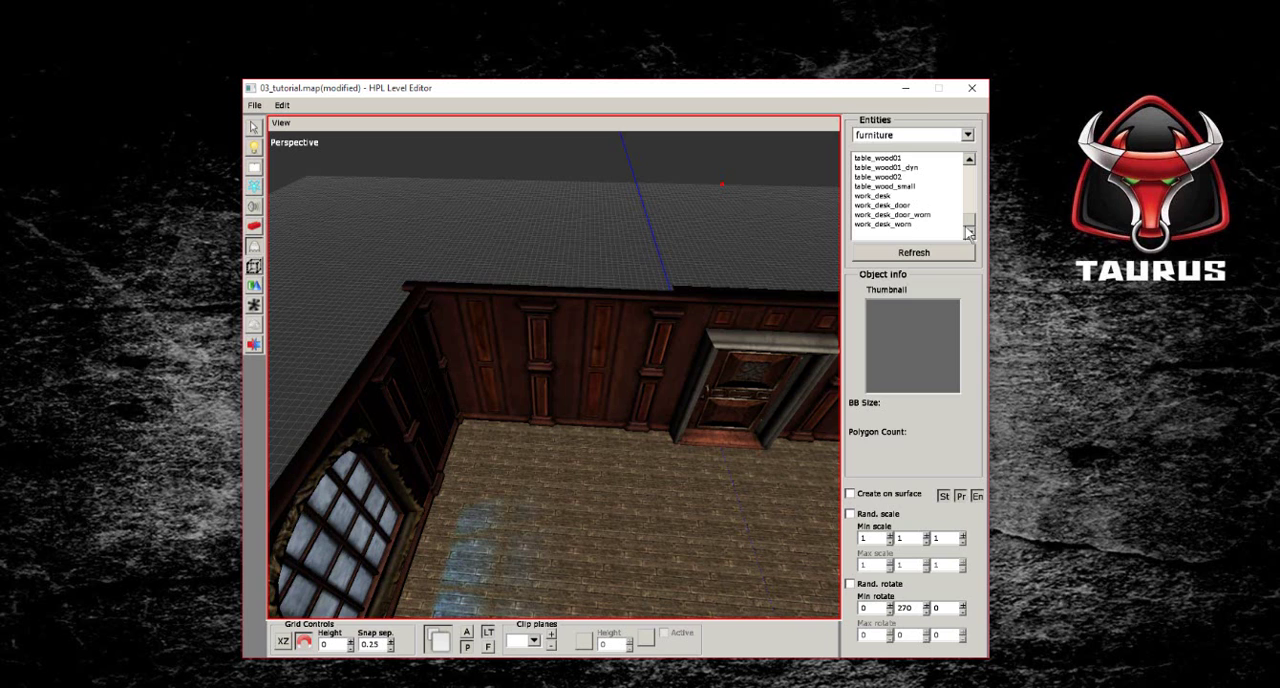
left_click(880, 196)
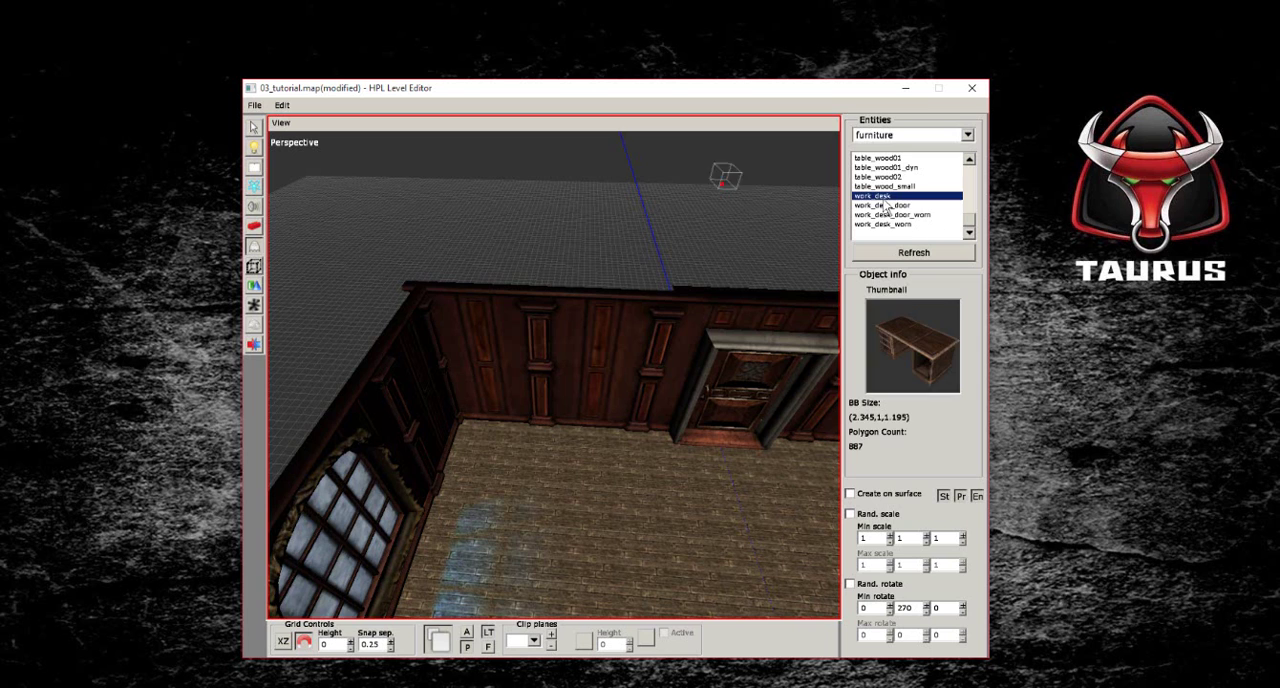
left_click(540, 453)
middle_click_drag(540, 453, 663, 494)
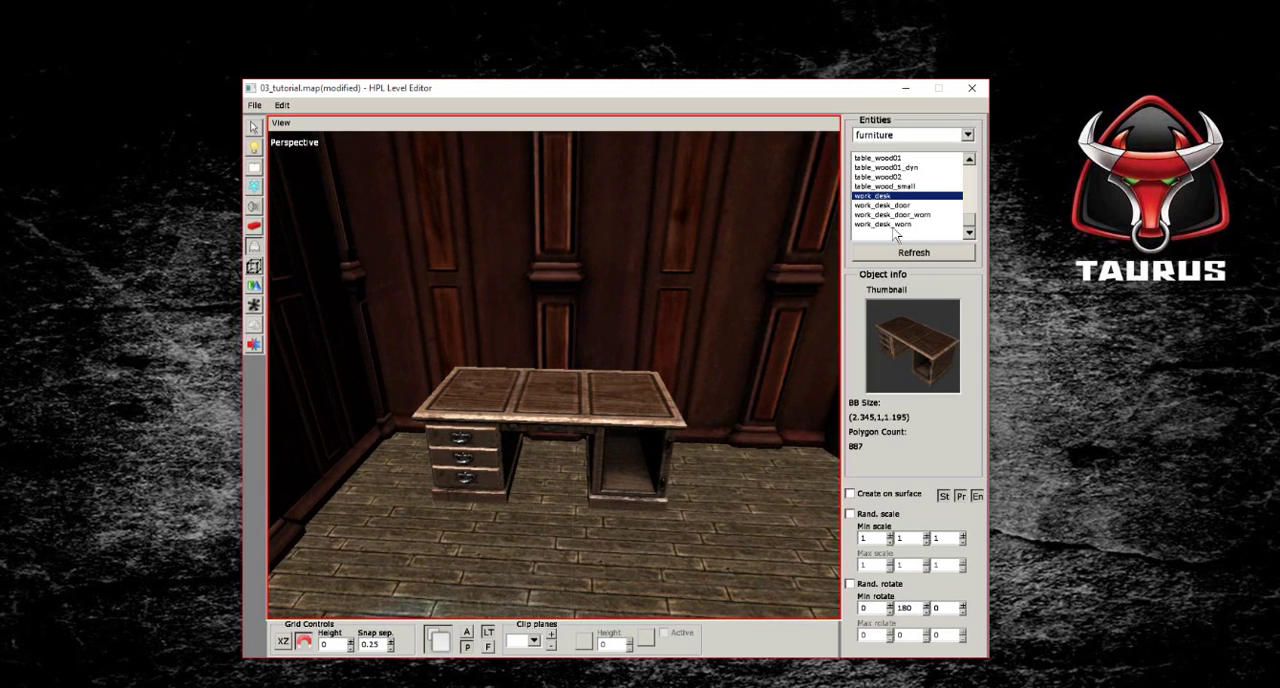
key("Down")
left_click(538, 480)
middle_click_drag(523, 480, 543, 486)
Step: Enable Create on surface and put a deskpac pad on the desk top
left_click(948, 138)
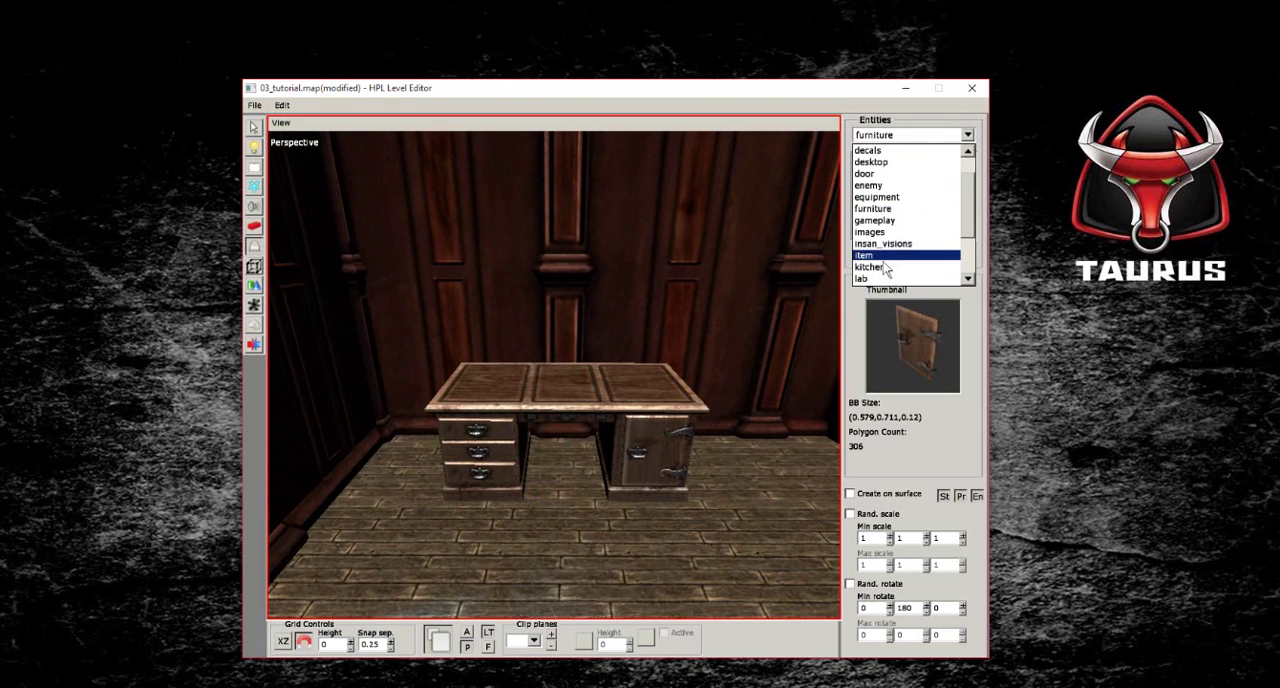
left_click(900, 180)
left_click(850, 494)
middle_click_drag(640, 500, 555, 508)
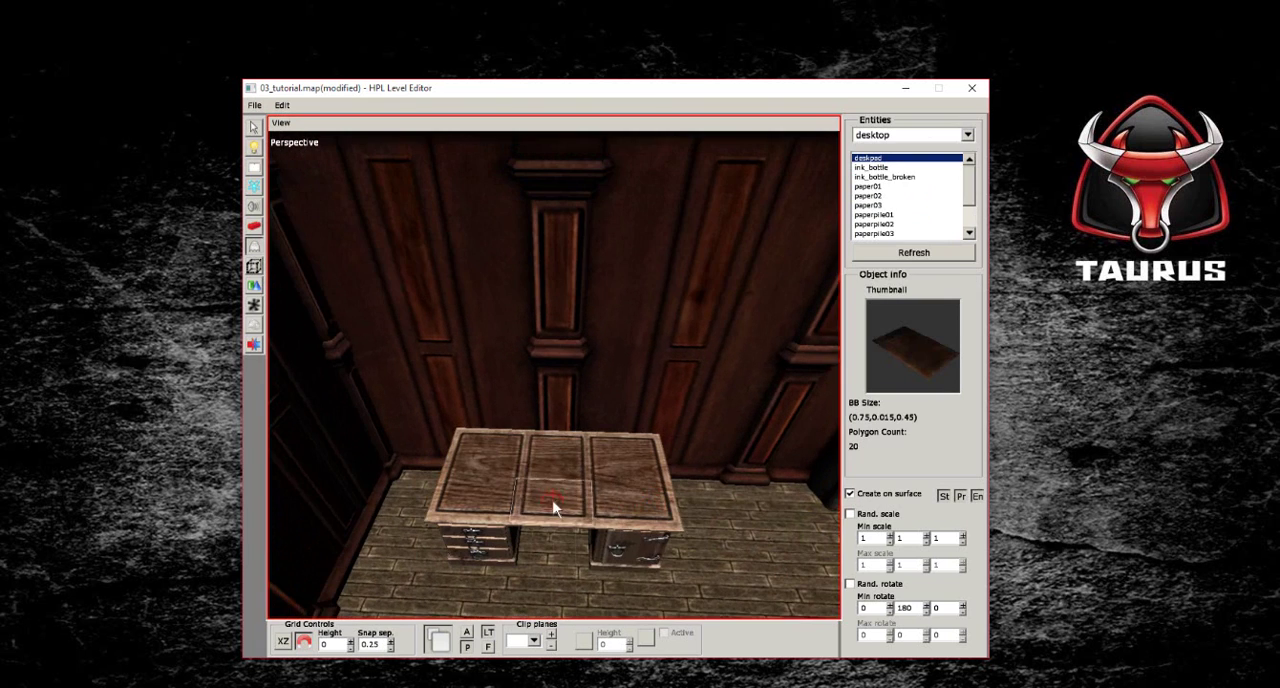
left_click(555, 497)
scroll(600, 490, "up", 3)
scroll(600, 490, "up", 2)
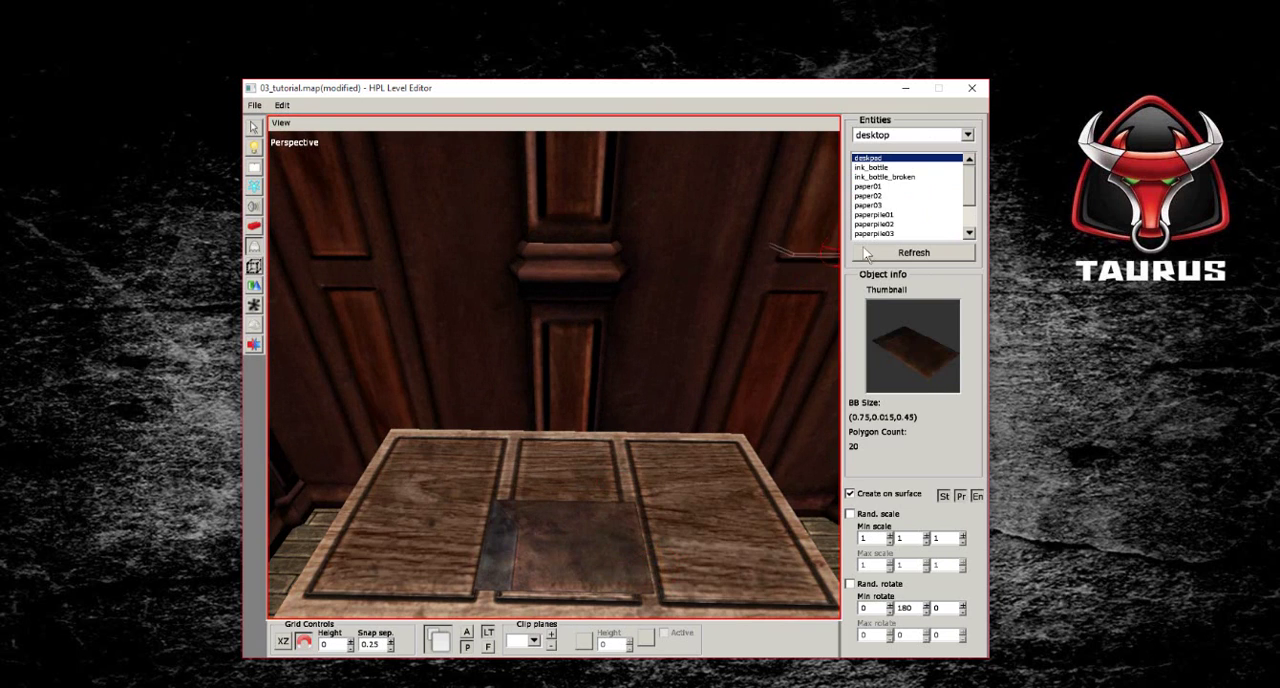
Step: Add a paperpile03 stack and an ink bottle to the desk, bottle at Y 1.1
left_click(875, 233)
left_click(675, 478)
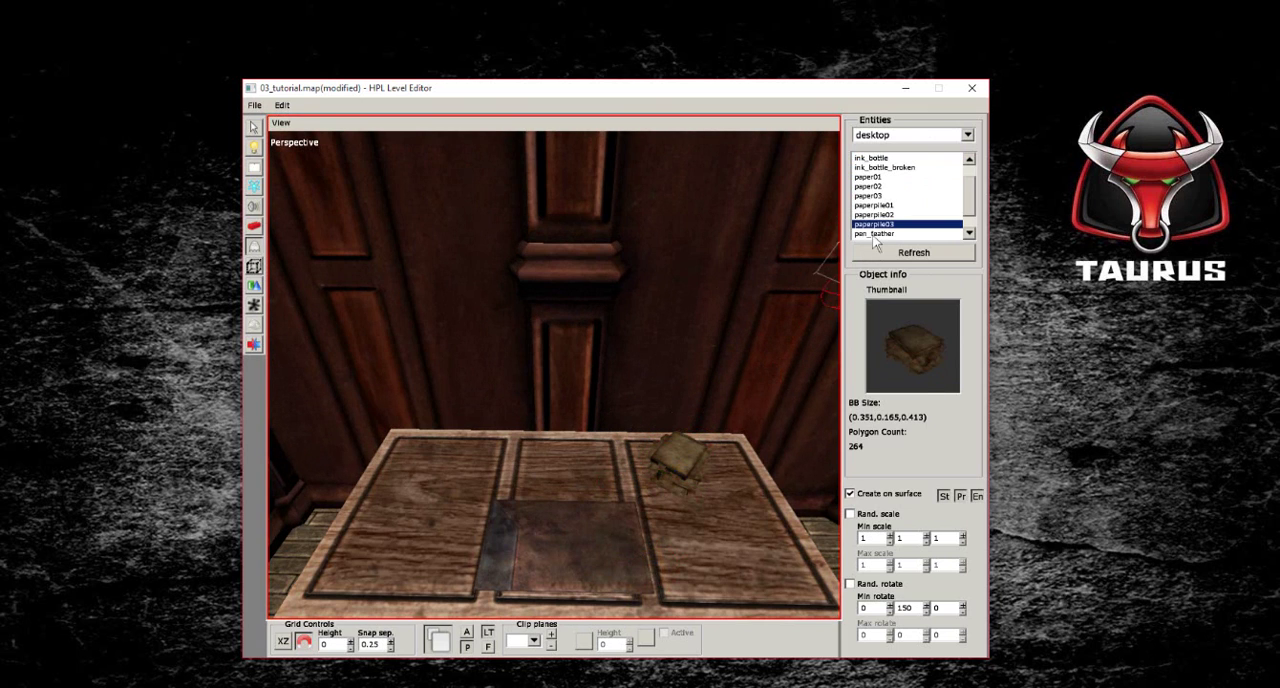
left_click(872, 159)
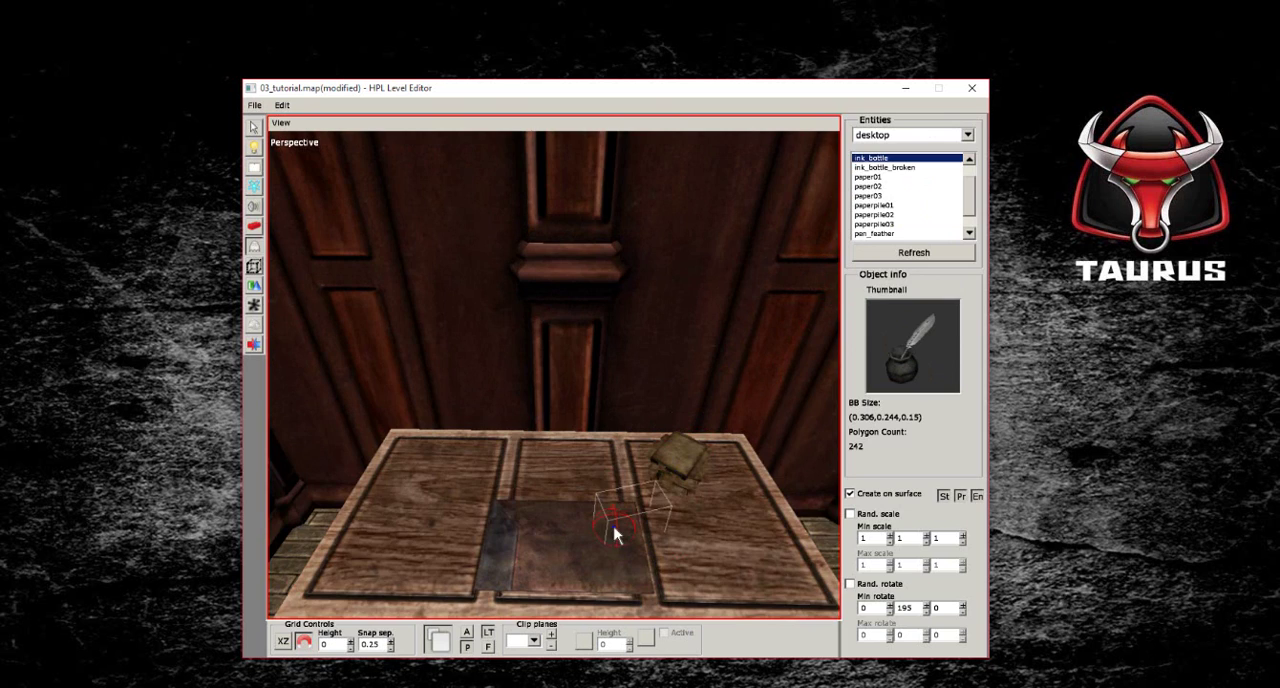
left_click(614, 535)
scroll(614, 535, "down", 3)
key("1")
left_click(596, 425)
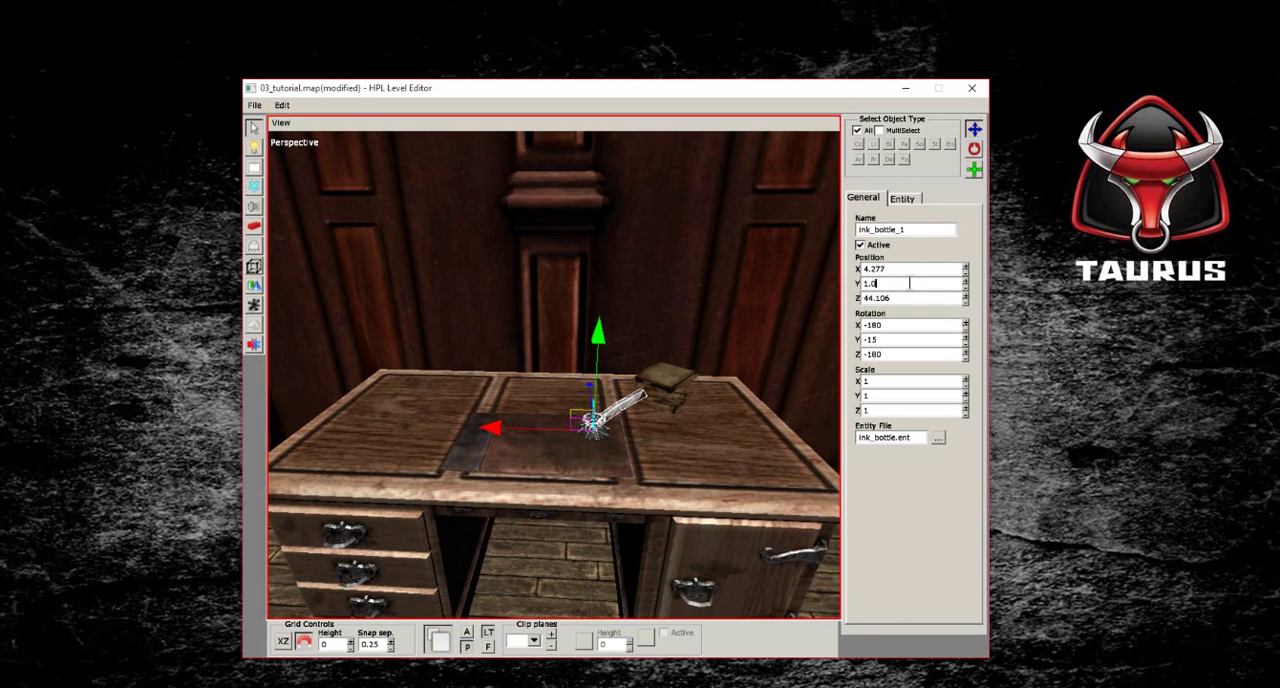
type("1")
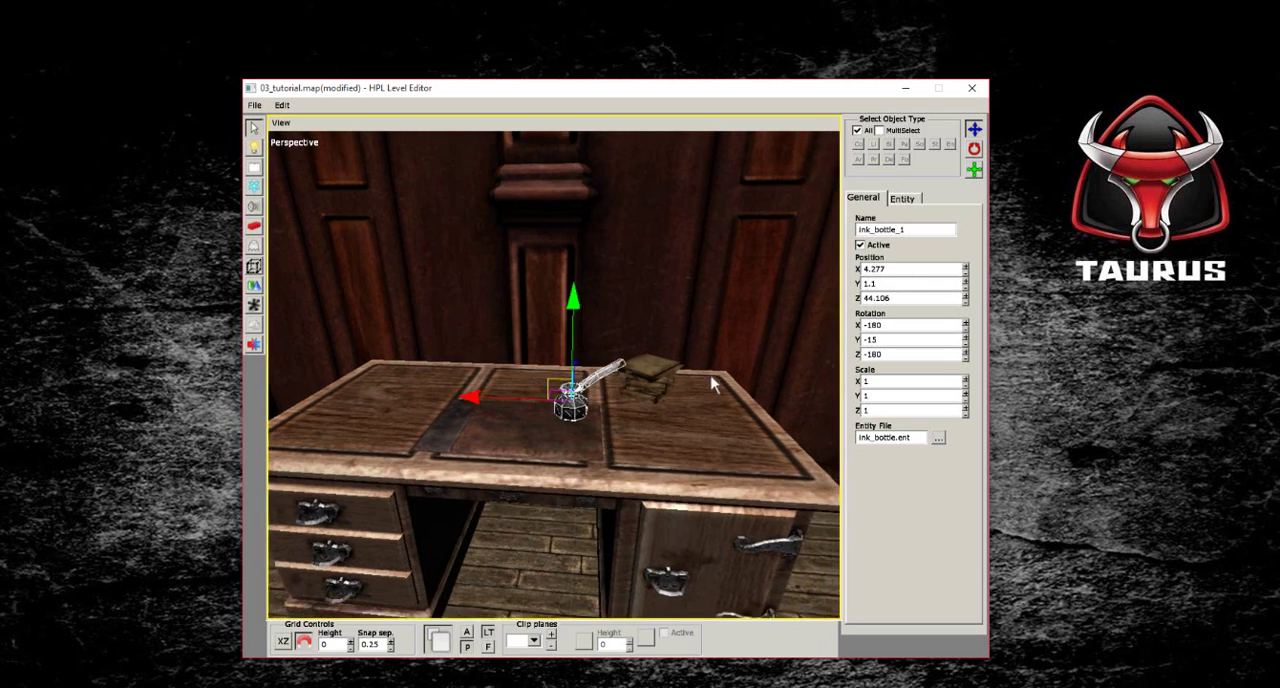
left_click_drag(763, 389, 783, 350, "alt")
Step: Add paper01, paper03 and paperpile02 to the desk's left side
left_click(253, 246)
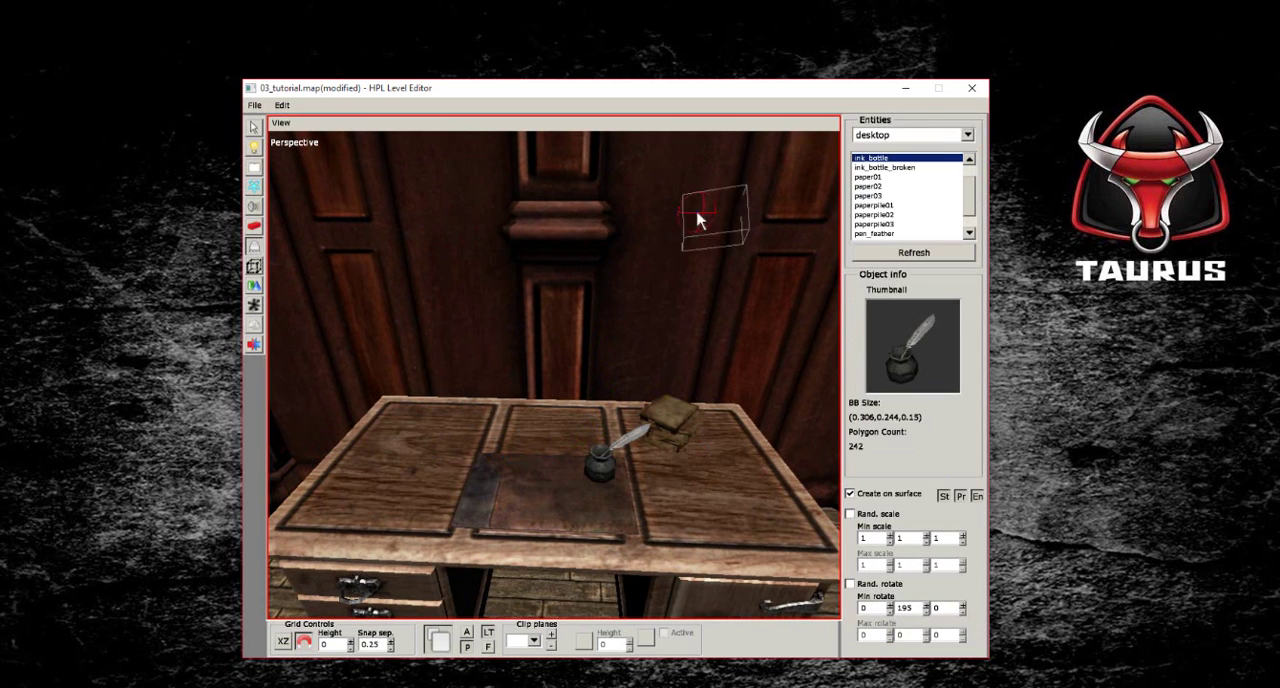
left_click(869, 178)
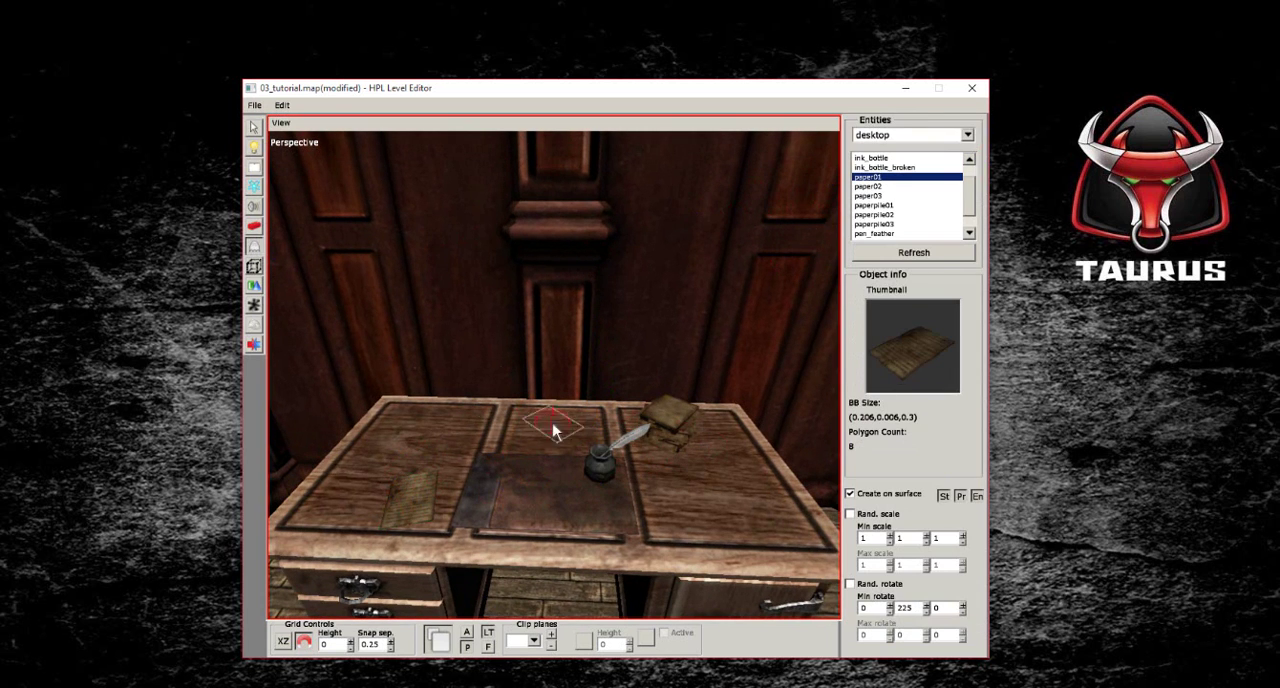
left_click(870, 196)
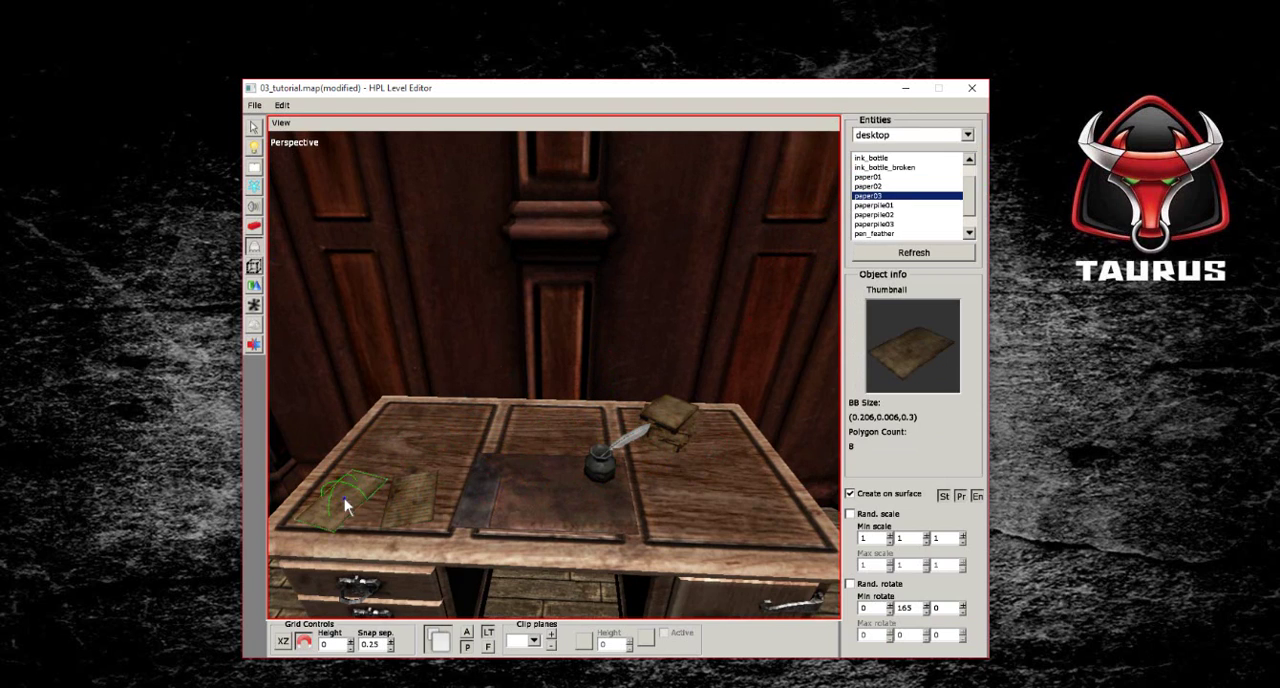
left_click(874, 214)
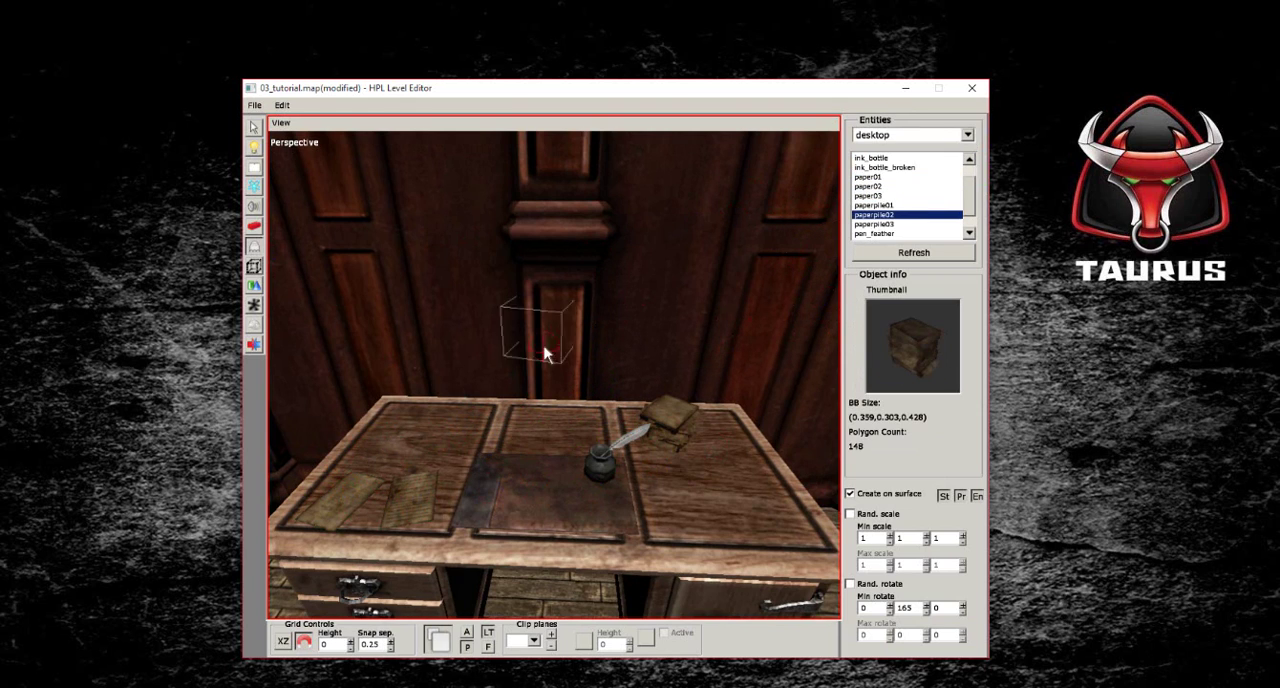
left_click(445, 432)
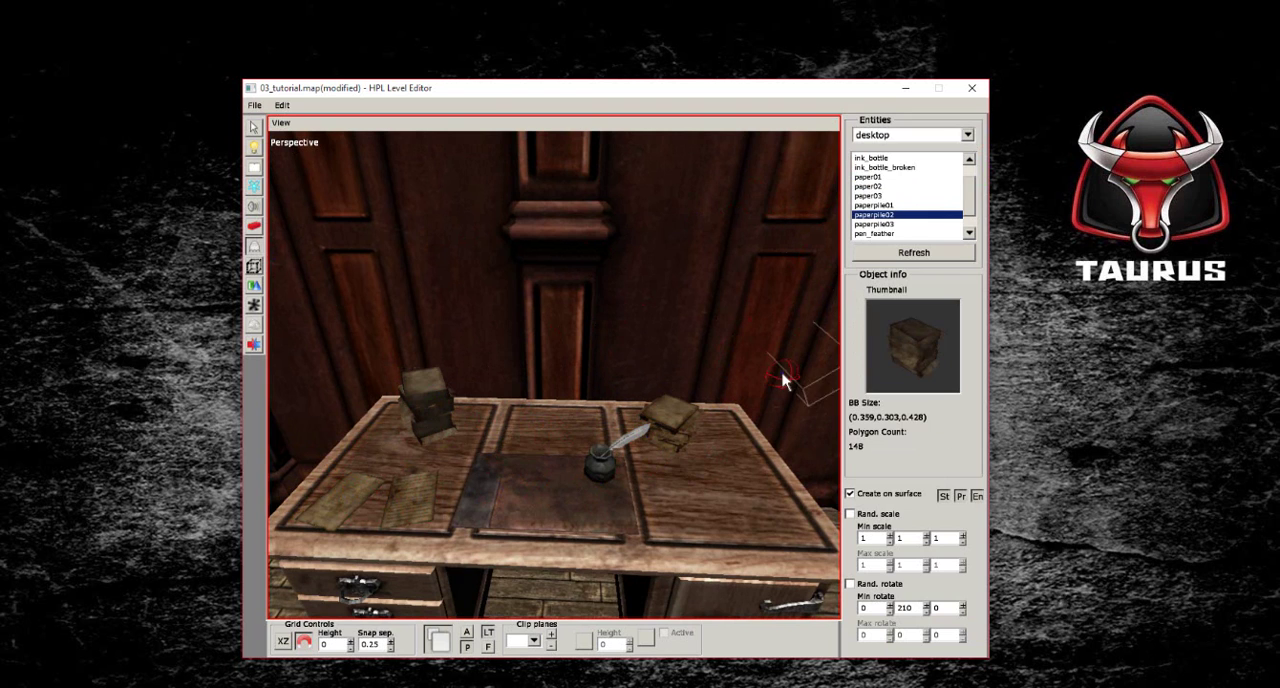
left_click(875, 233)
left_click_drag(773, 393, 803, 255, "alt")
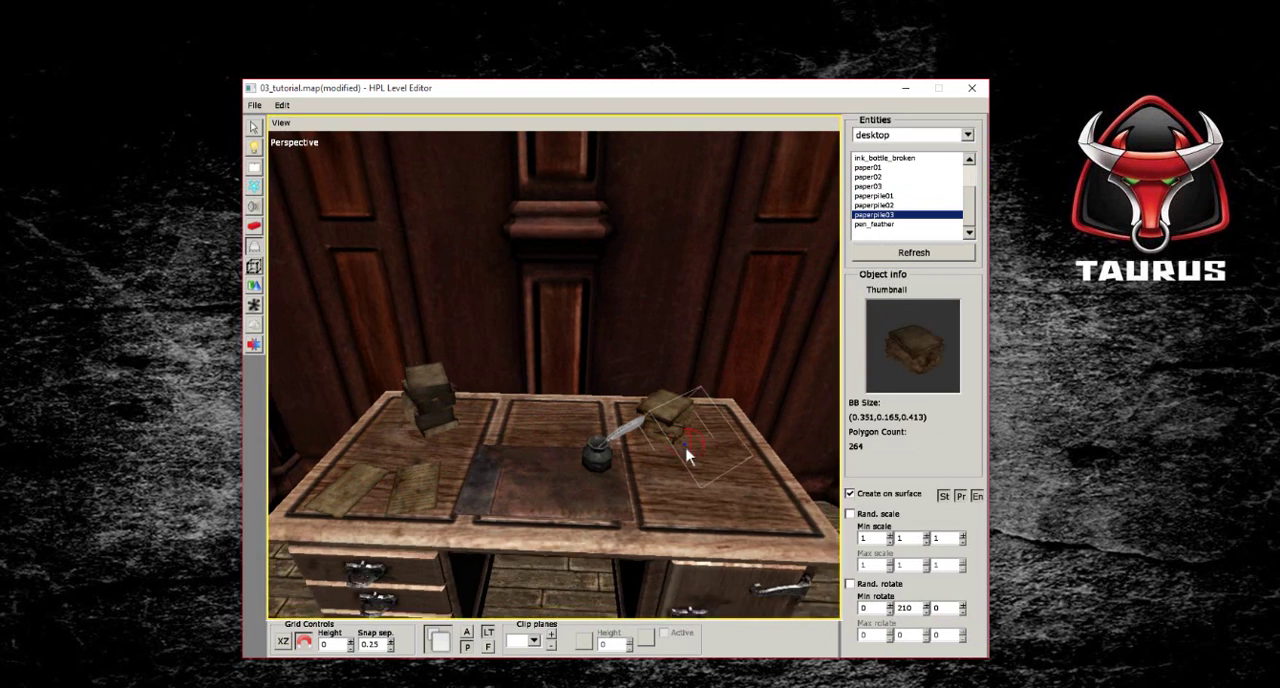
left_click(912, 134)
Step: Place the lamp-category candlestick02 on the desk's right end, rotated to Y 45
left_click(875, 206)
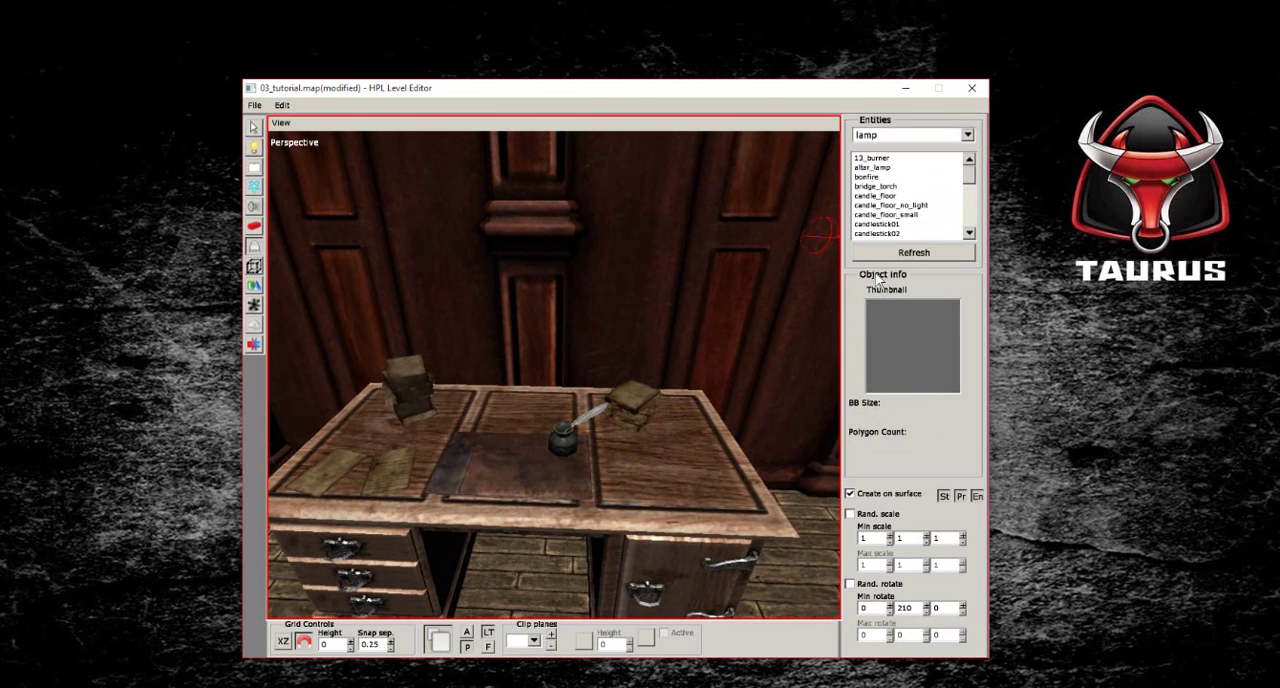
left_click(885, 186)
left_click(885, 233)
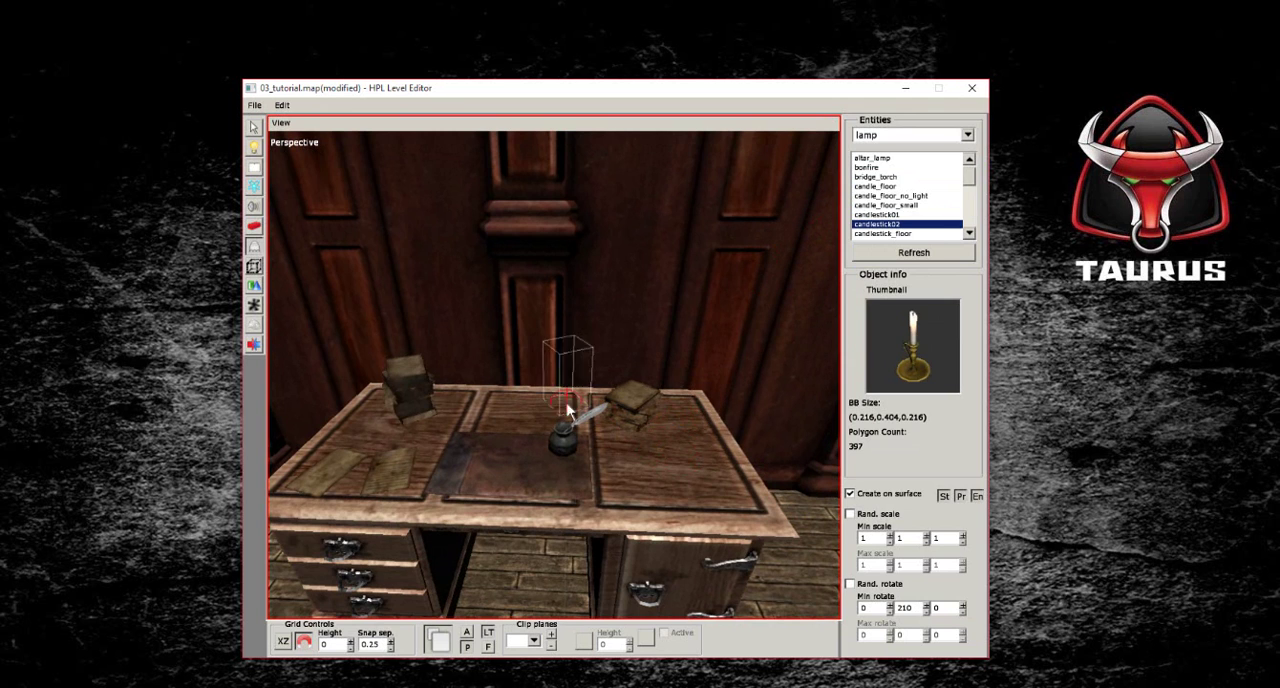
left_click(686, 420)
middle_click_drag(686, 420, 668, 440, "alt")
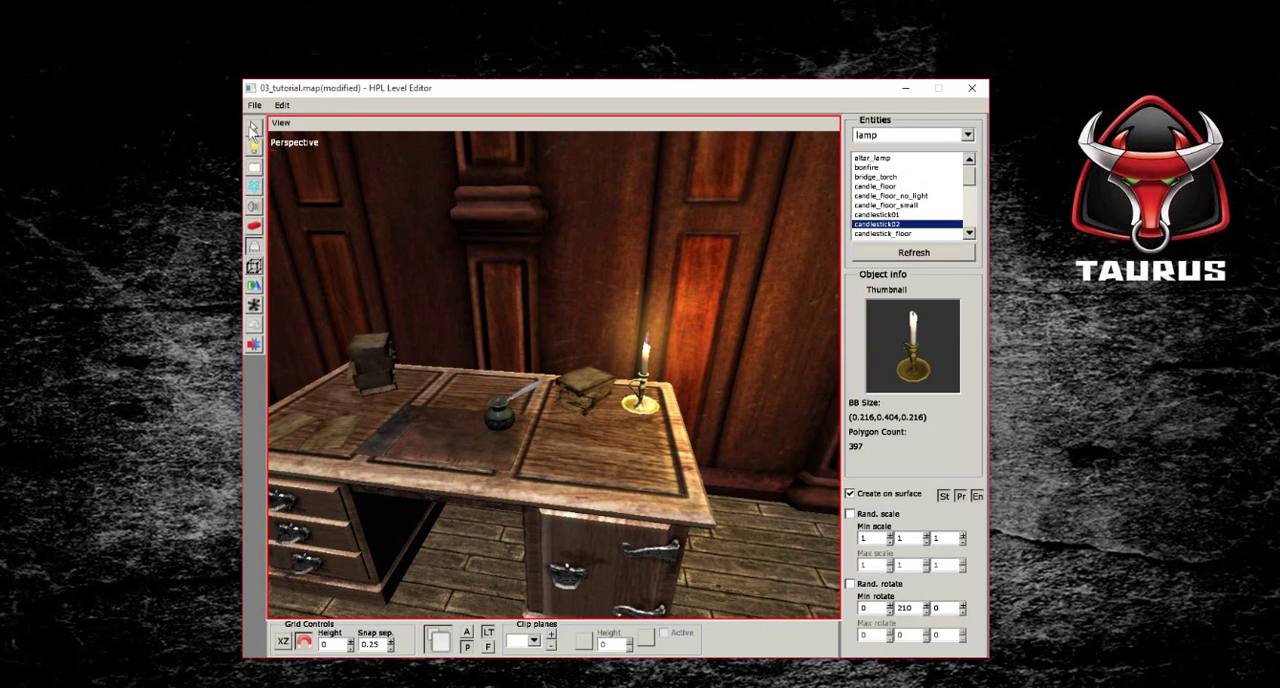
key("q")
left_click(443, 645)
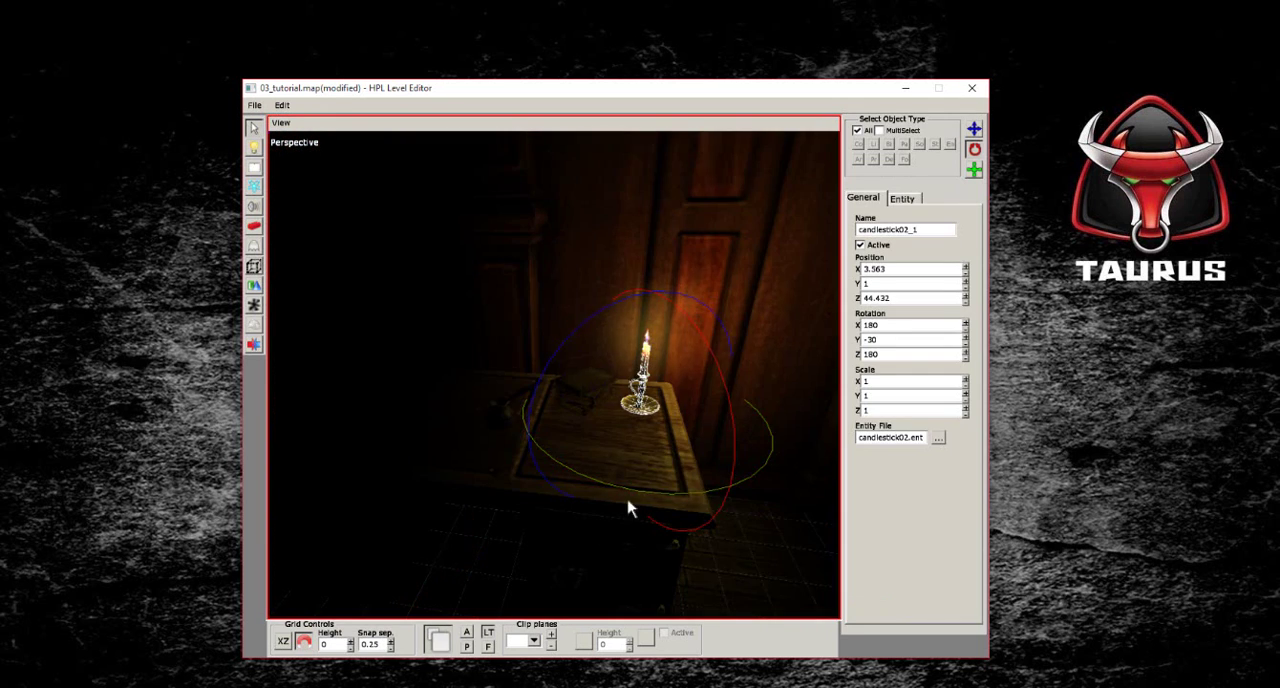
left_click_drag(626, 509, 437, 445)
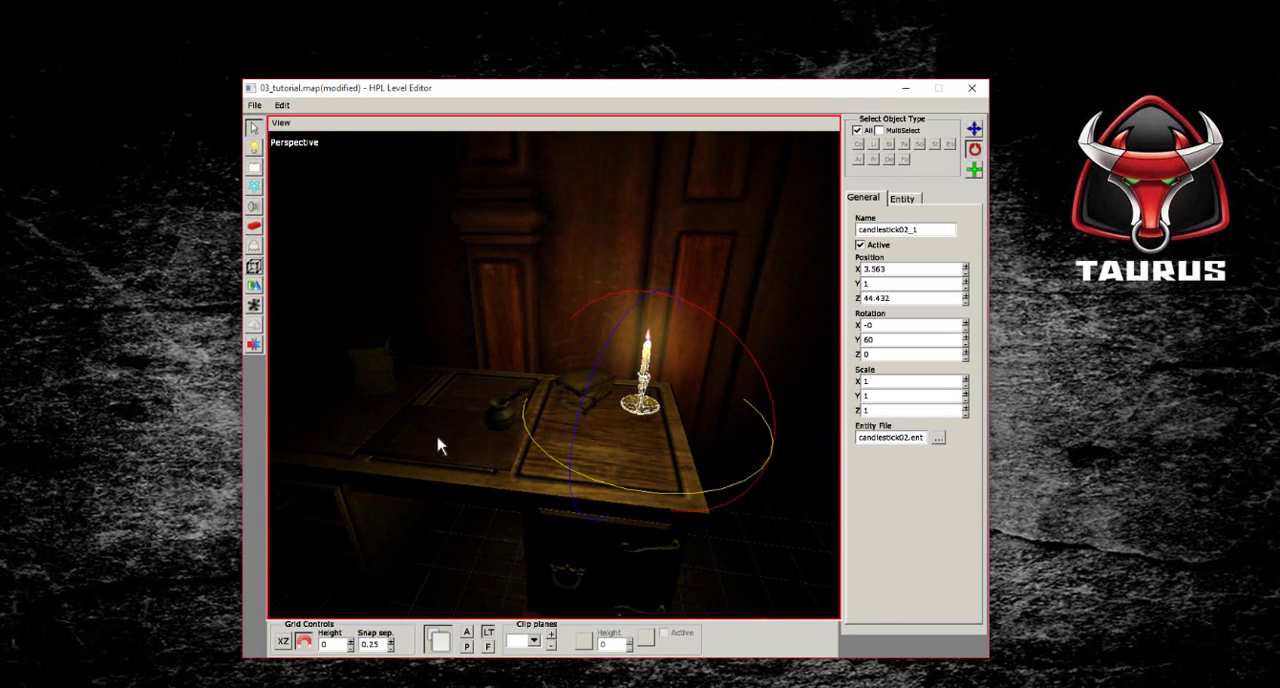
left_click(440, 640)
mouse_move(589, 465)
middle_mouse_down("alt")
mouse_move(632, 442)
mouse_move(591, 531)
mouse_move(435, 323)
mouse_move(651, 337)
mouse_move(580, 327)
mouse_move(640, 386)
mouse_move(574, 380)
mouse_move(566, 310)
mouse_move(537, 280)
mouse_move(563, 386)
mouse_move(520, 443)
mouse_move(811, 394)
mouse_move(474, 351)
mouse_move(538, 461)
mouse_move(503, 360)
mouse_move(554, 366)
mouse_move(634, 334)
mouse_move(673, 365)
mouse_move(614, 371)
middle_mouse_up("alt")
Step: Orbit the view down past the door wall to look over the decorated desk
left_click(580, 522)
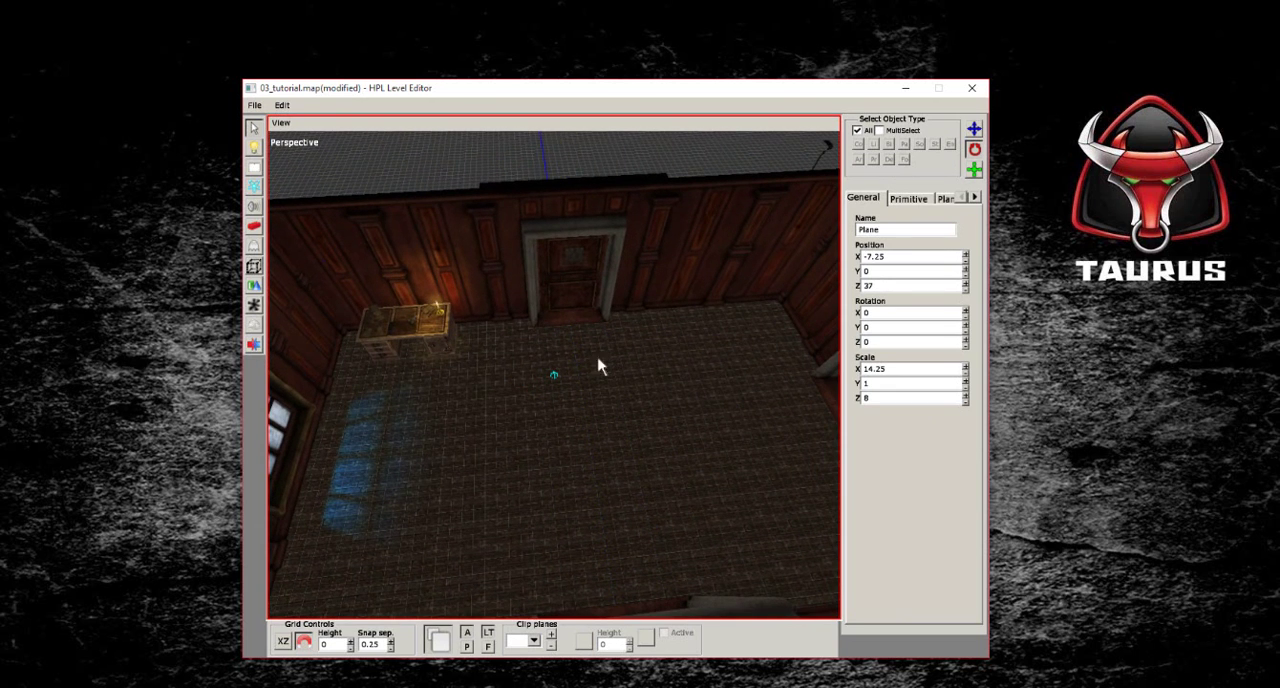
mouse_move(724, 281)
middle_mouse_down("alt")
mouse_move(609, 314)
mouse_move(591, 354)
mouse_move(641, 395)
mouse_move(646, 463)
mouse_move(666, 397)
mouse_move(583, 397)
mouse_move(605, 365)
mouse_move(591, 403)
mouse_move(617, 405)
middle_mouse_up("alt")
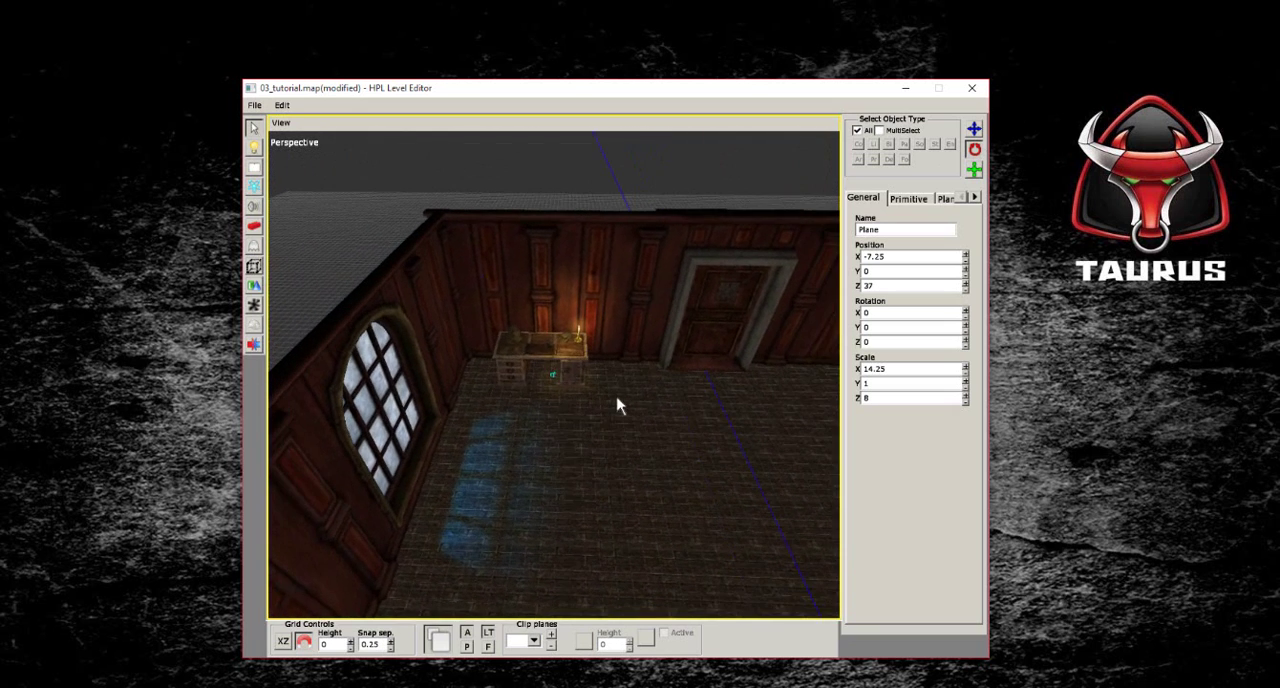
scroll(594, 428, "up", 3)
scroll(594, 428, "up", 2)
scroll(595, 430, "up", 2)
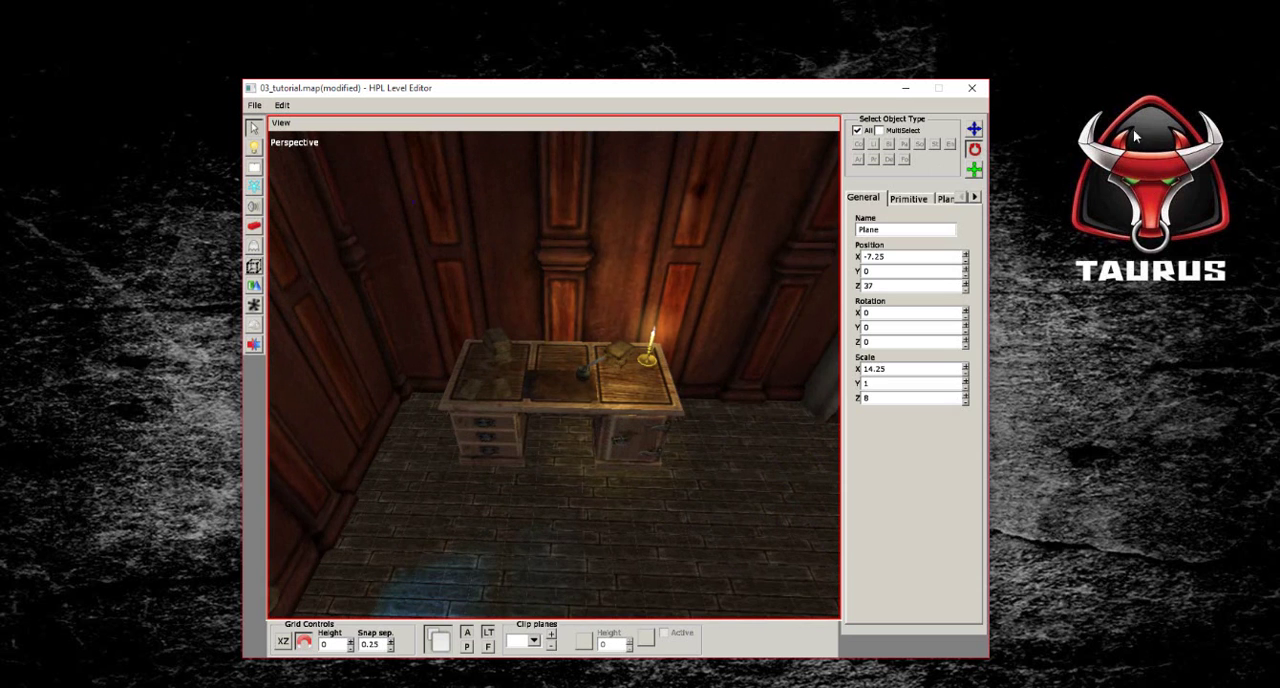
scroll(574, 374, "up", 2)
scroll(574, 374, "up", 2)
scroll(578, 400, "up", 2)
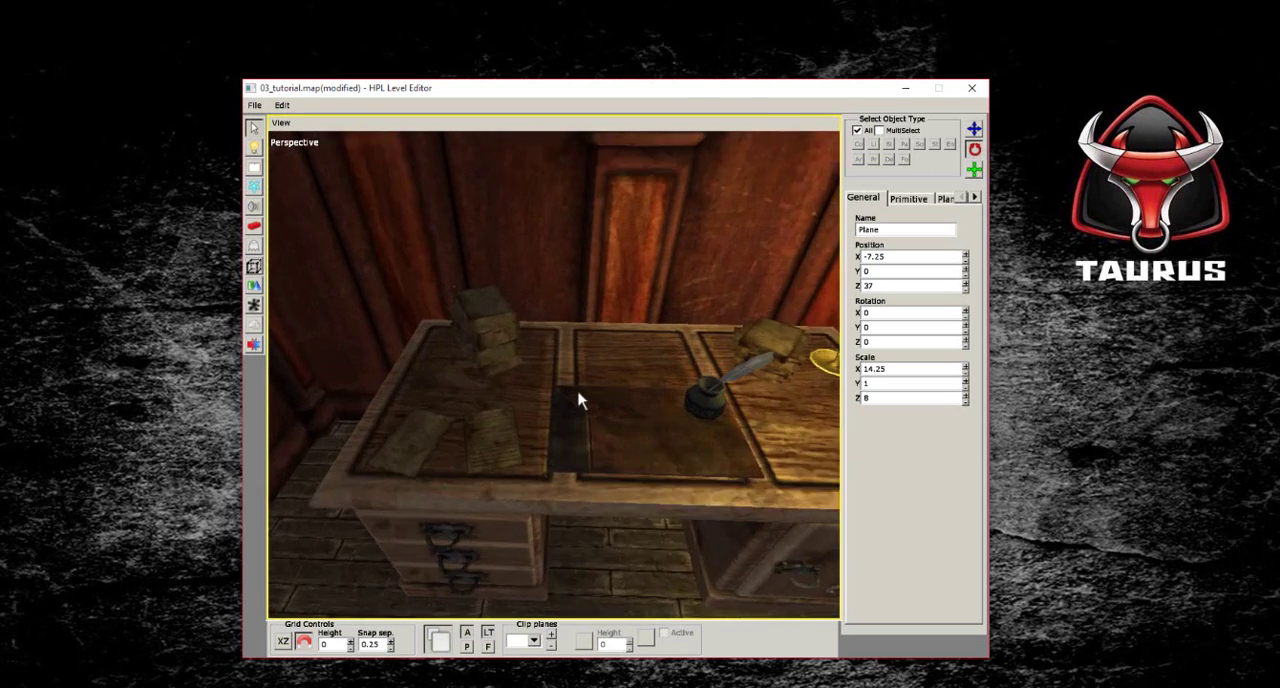
scroll(586, 371, "down", 1)
scroll(551, 329, "down", 3)
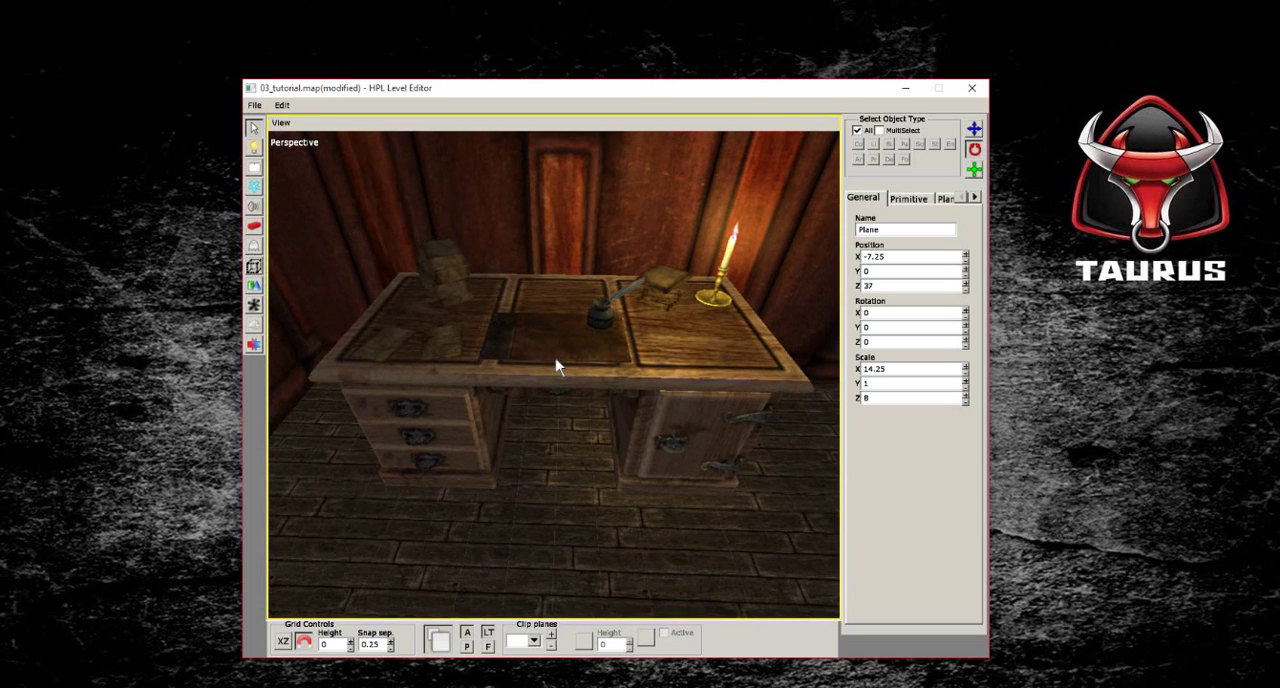
mouse_move(557, 366)
middle_mouse_down()
mouse_move(566, 334)
mouse_move(573, 381)
mouse_move(551, 346)
mouse_move(554, 357)
middle_mouse_up()
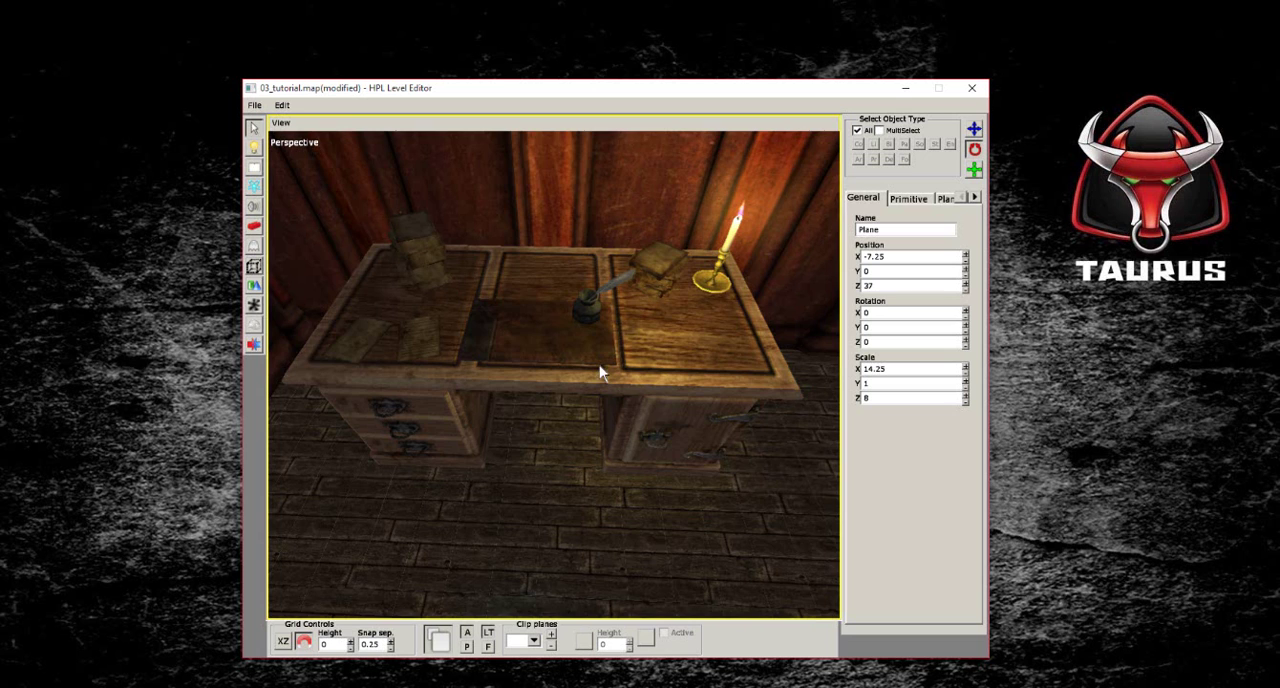
scroll(600, 372, "up", 3)
scroll(640, 377, "up", 3)
scroll(574, 360, "up", 3)
scroll(643, 374, "up", 3)
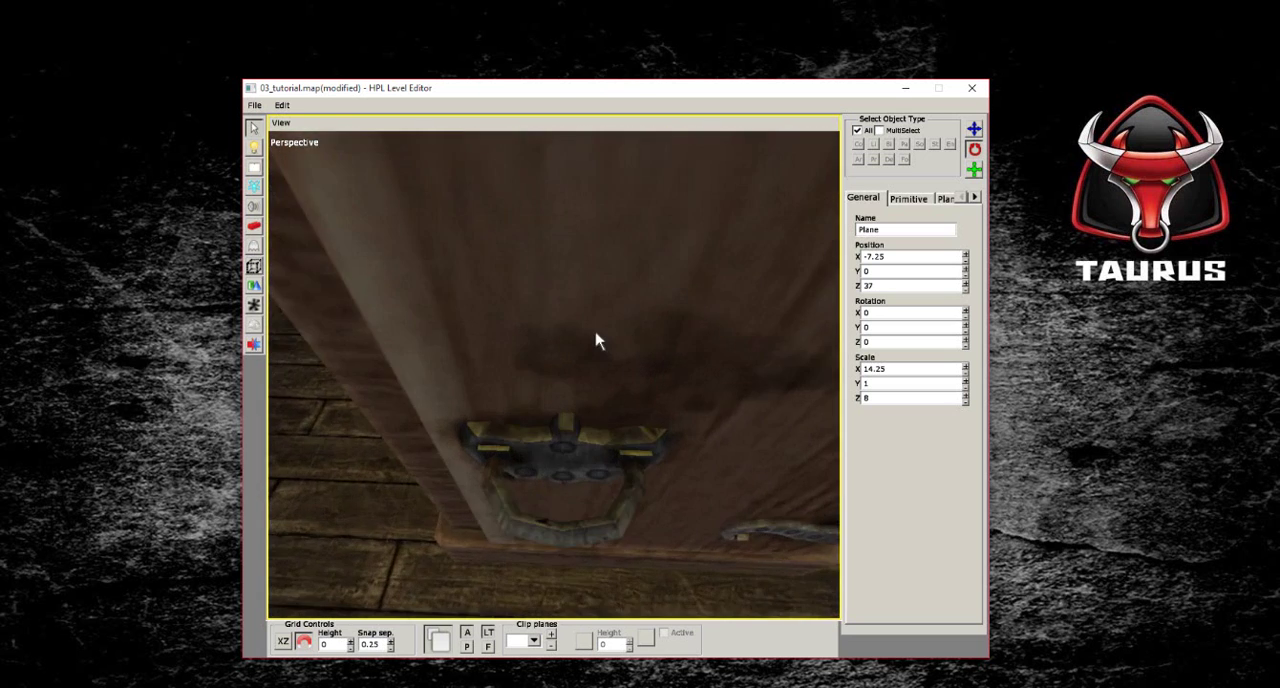
scroll(596, 341, "up", 3)
scroll(591, 303, "up", 3)
Step: Place a book_pile02 ornament from the ornament category onto the desk
key("e")
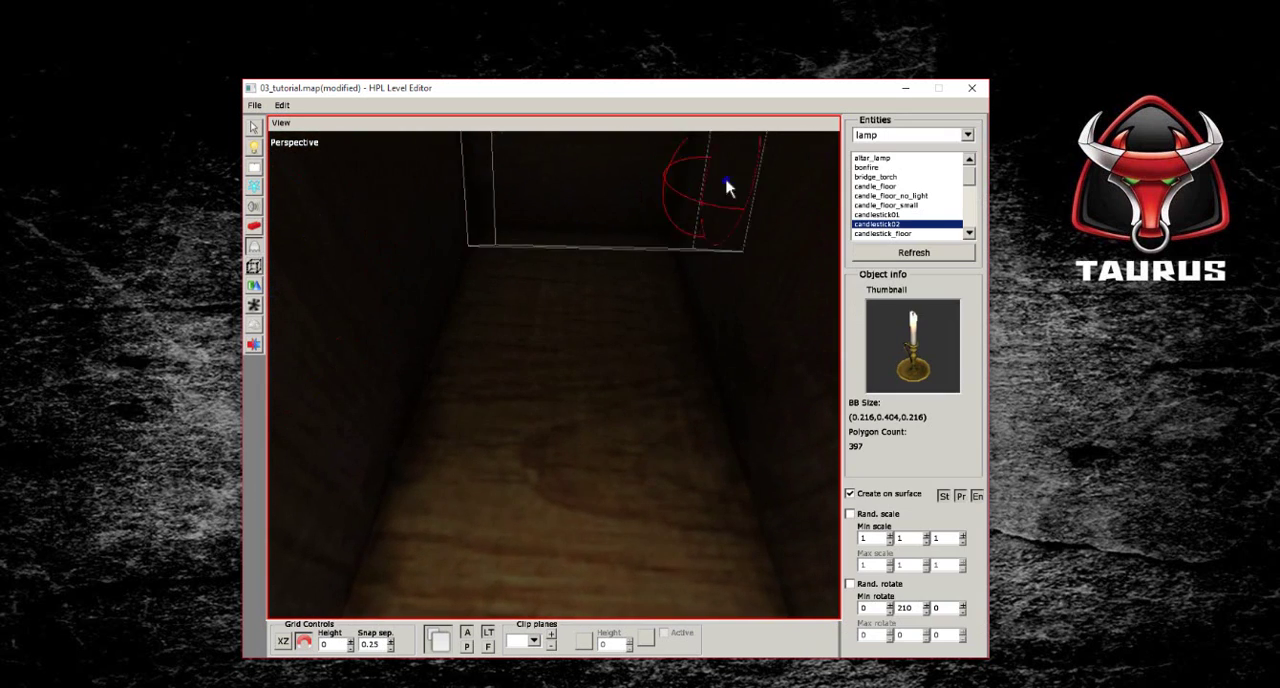
left_click(872, 186)
left_click(967, 134)
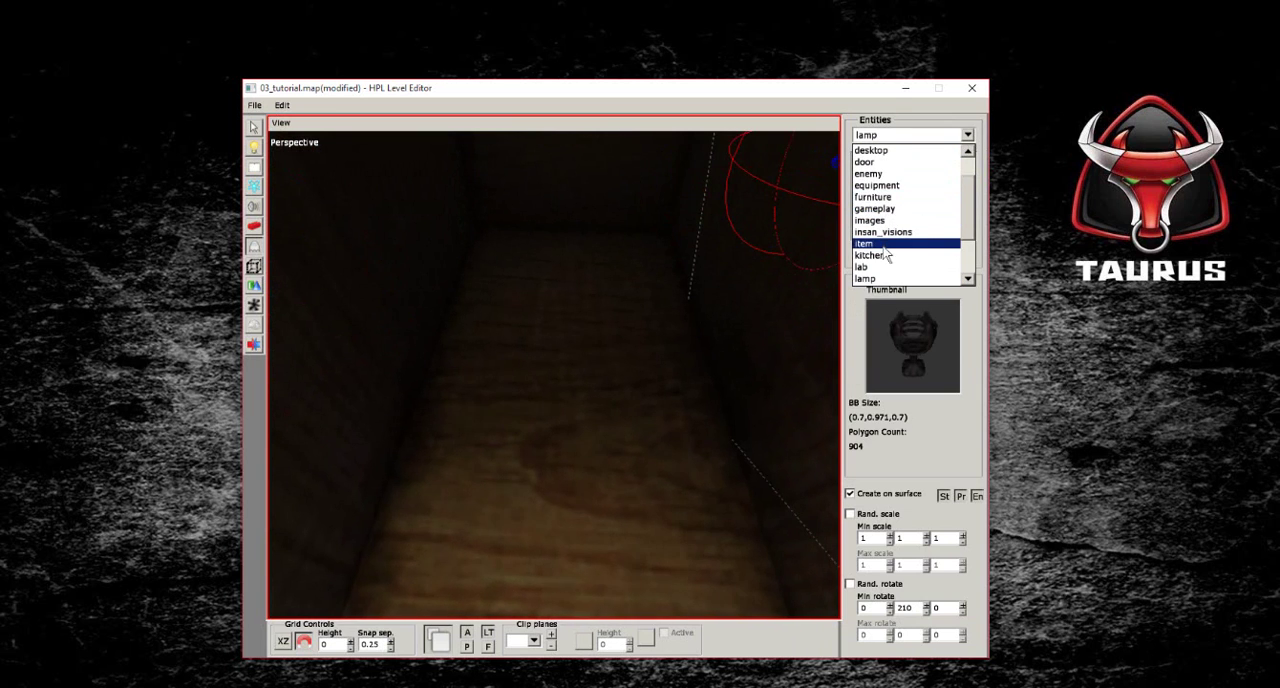
scroll(885, 250, "down", 1)
scroll(885, 272, "down", 1)
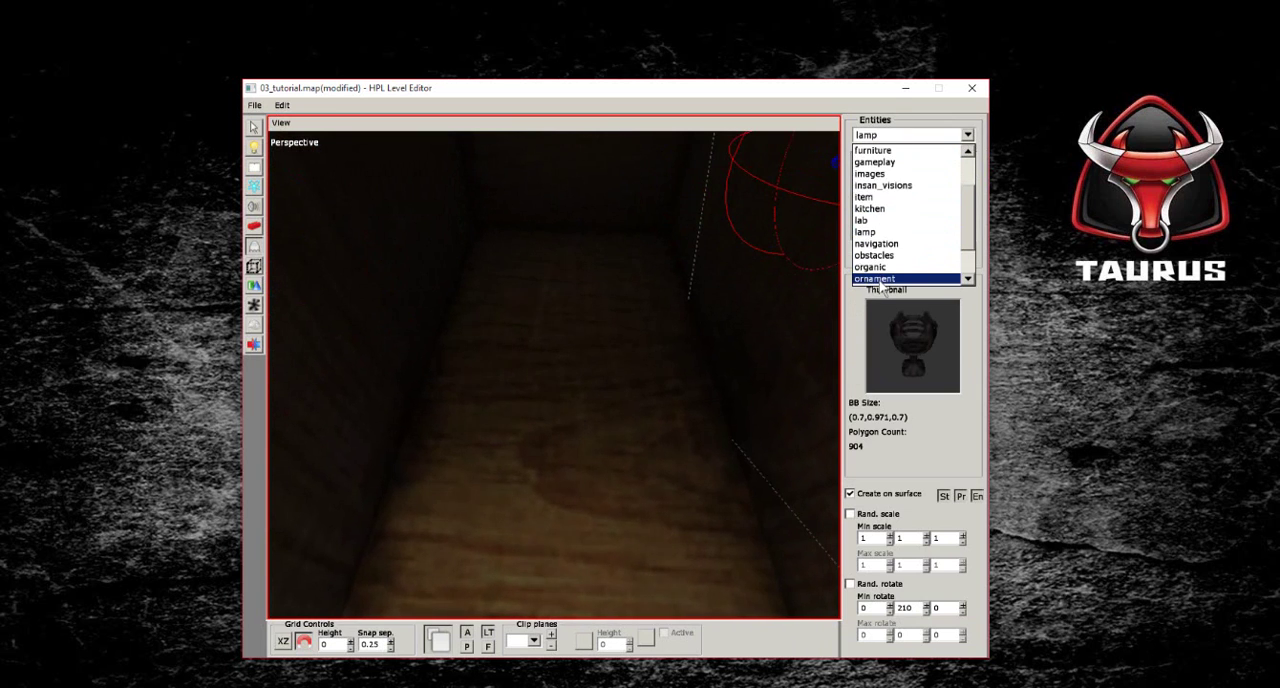
left_click(886, 276)
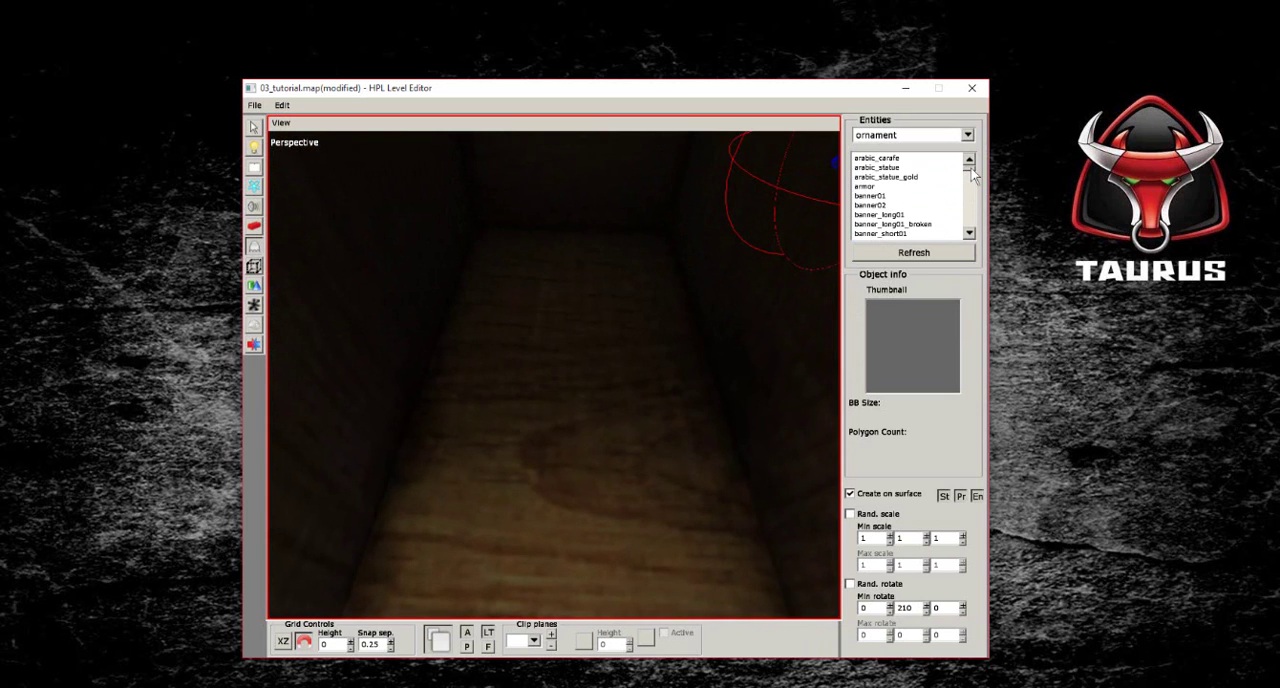
left_click_drag(970, 175, 975, 180)
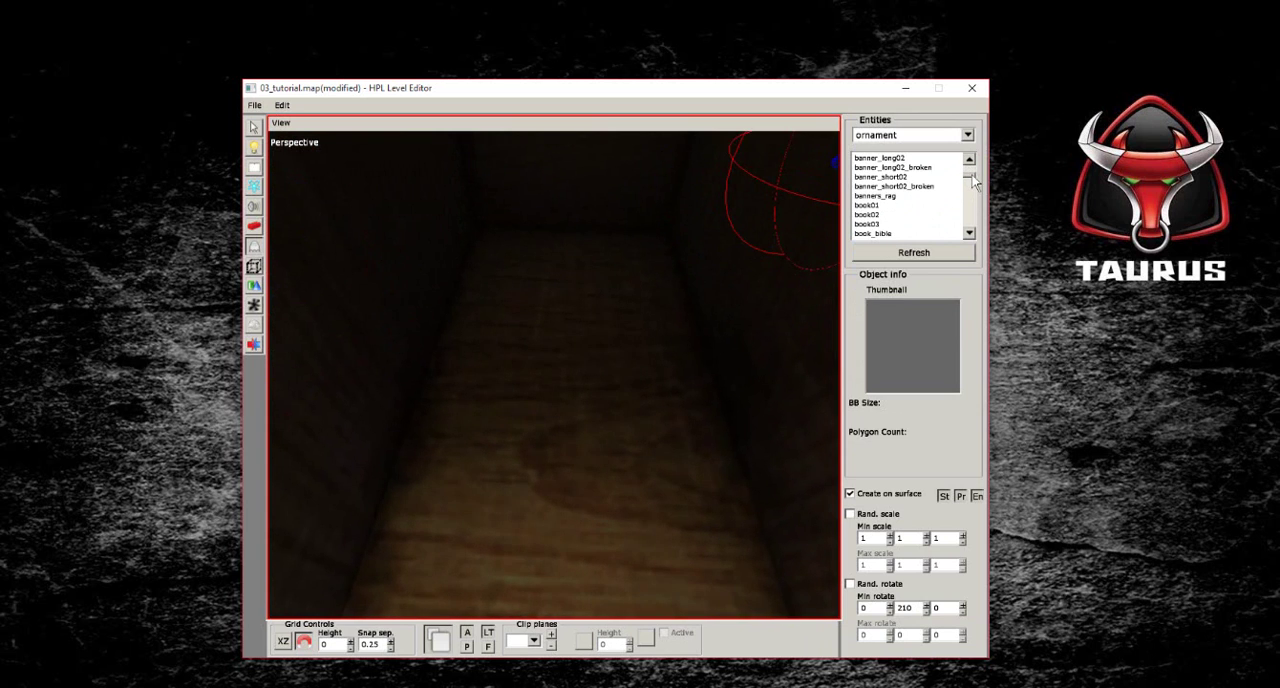
left_click(890, 233)
key("Down")
key("Down")
key("Down")
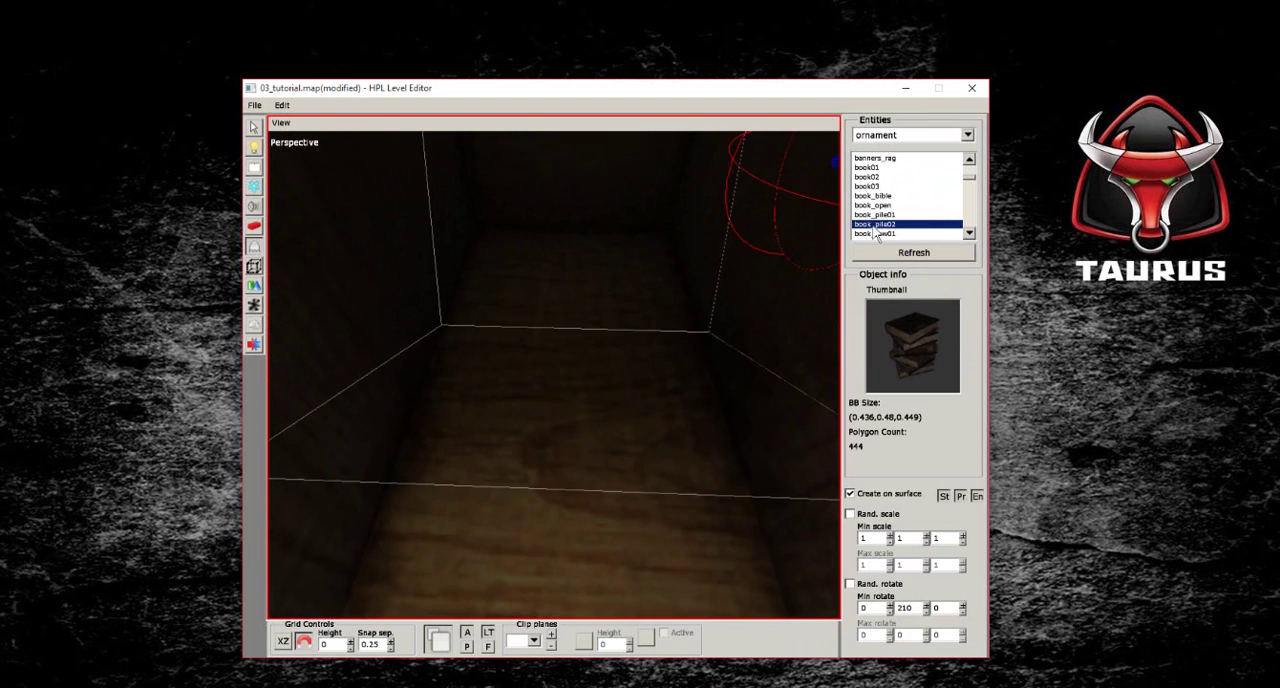
scroll(611, 266, "down", 2)
scroll(571, 306, "down", 2)
scroll(571, 306, "down", 2)
scroll(571, 306, "down", 2)
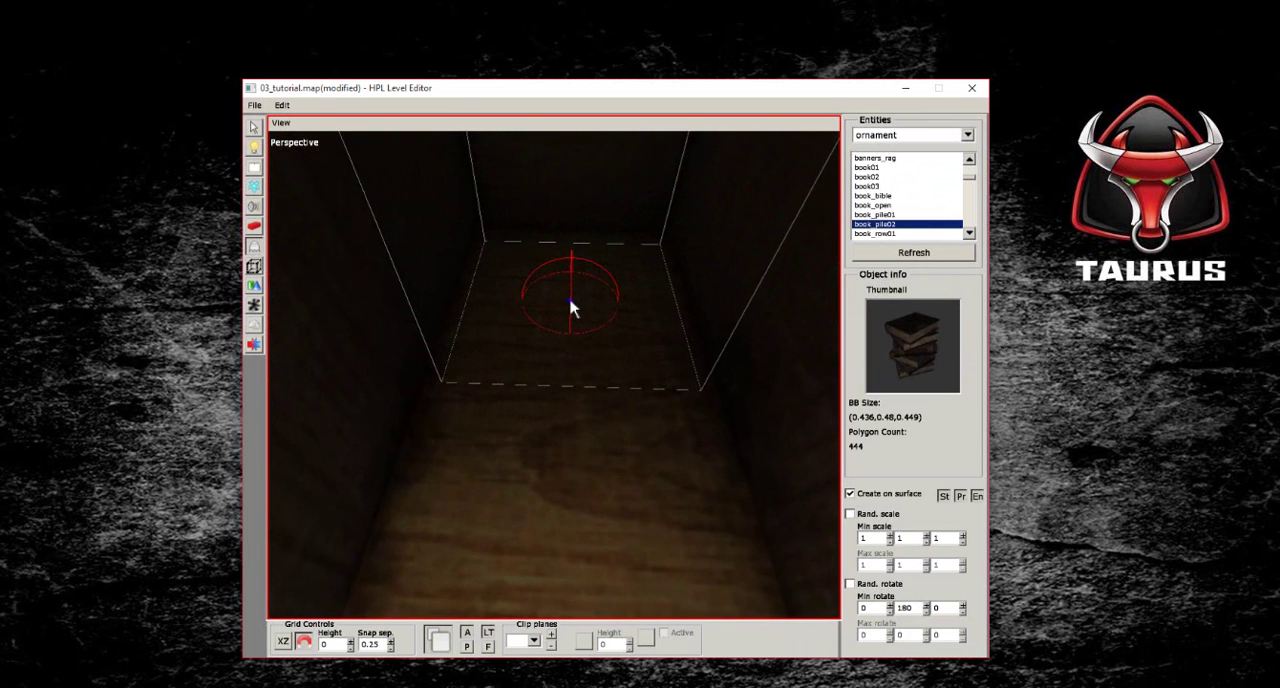
left_click(571, 306)
scroll(571, 306, "up", 3)
scroll(609, 334, "up", 2)
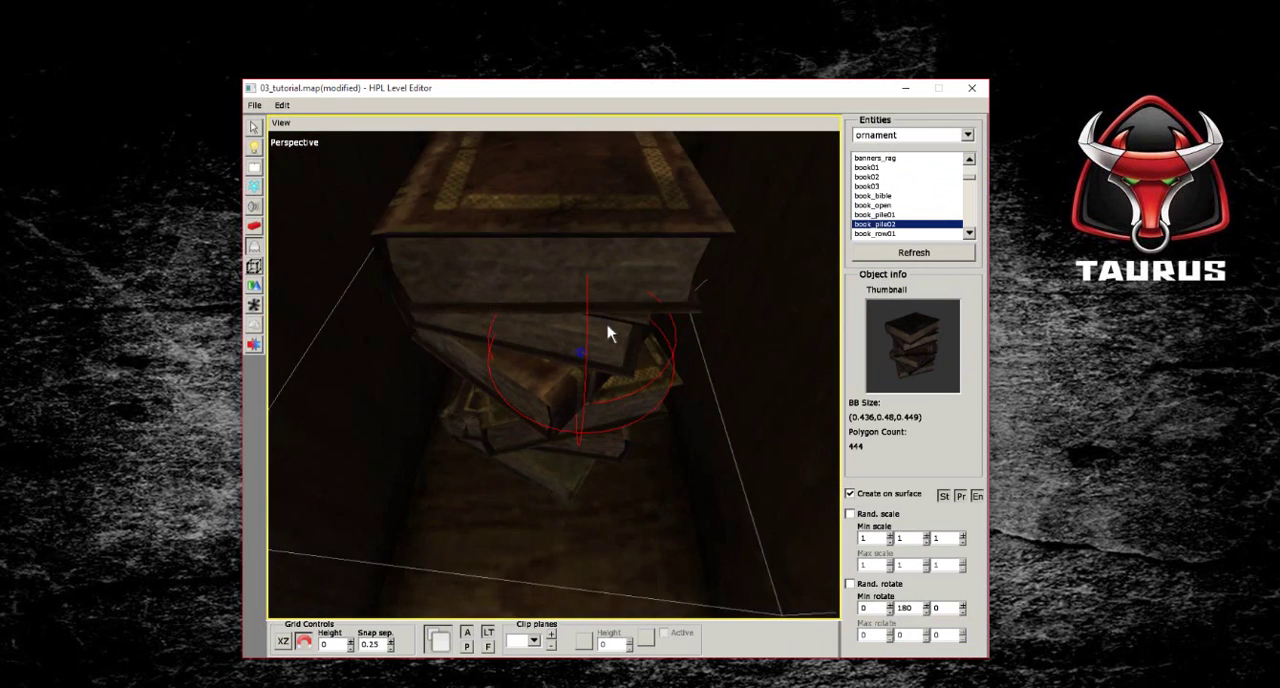
scroll(609, 334, "down", 2)
scroll(608, 334, "down", 2)
scroll(623, 246, "down", 3)
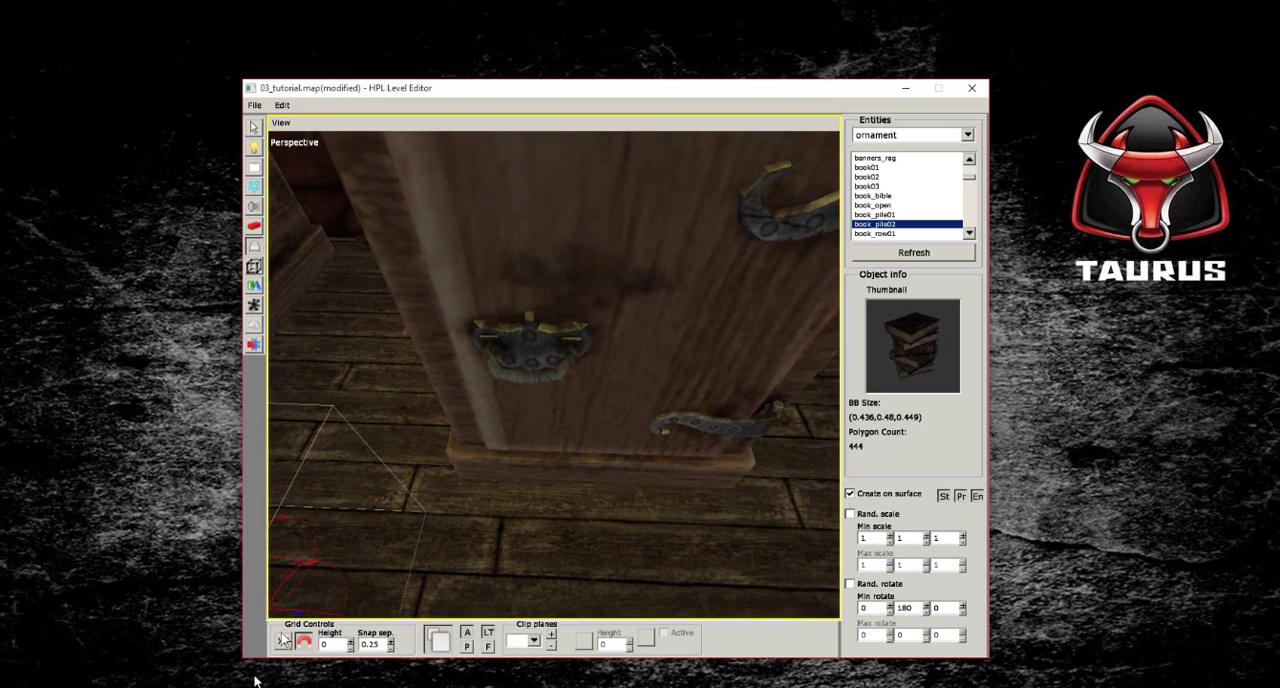
scroll(543, 457, "down", 3)
scroll(473, 372, "down", 2)
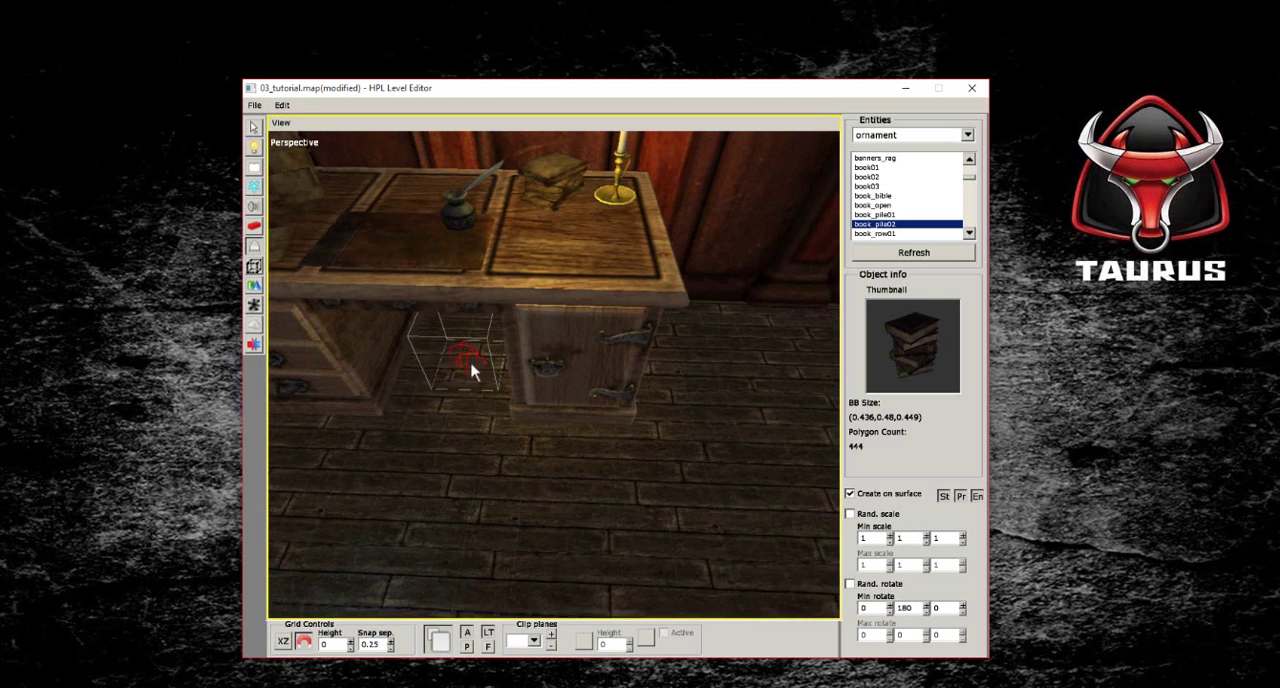
Step: Compare furniture chairs and place a chair_wood02 beside the desk
mouse_move(473, 372)
middle_mouse_down()
mouse_move(534, 343)
mouse_move(343, 243)
middle_mouse_up()
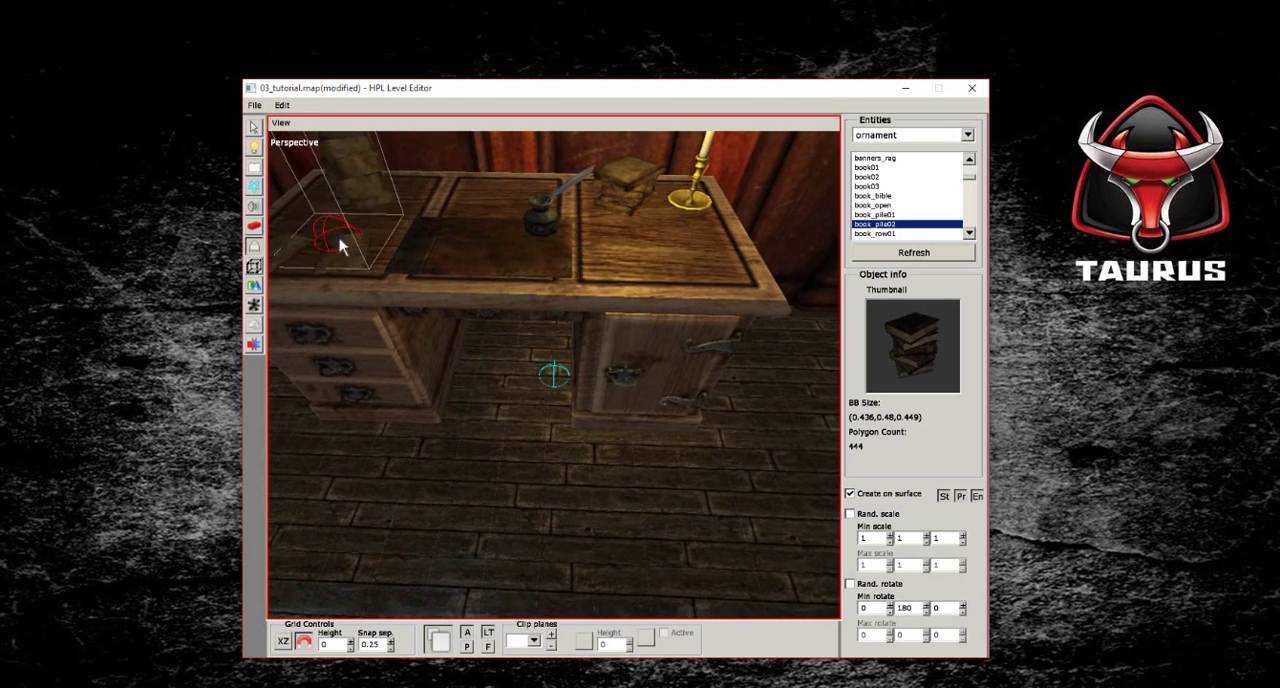
left_click(967, 135)
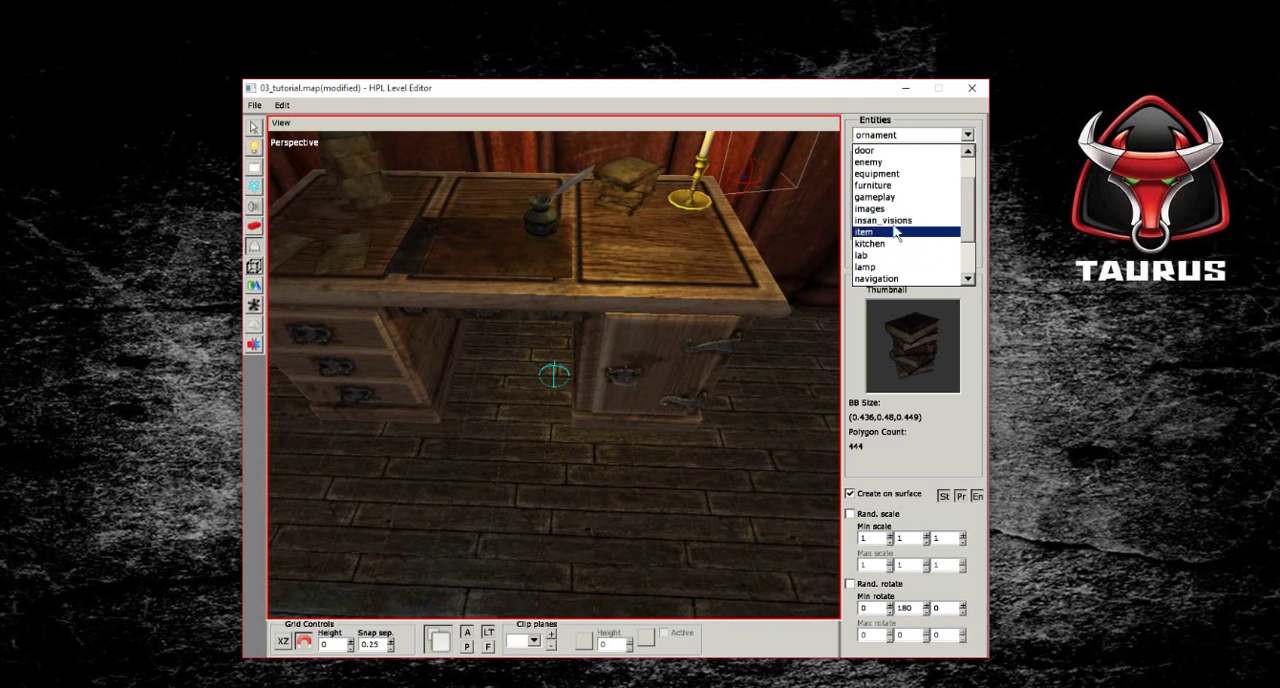
left_click(866, 186)
left_click(872, 239)
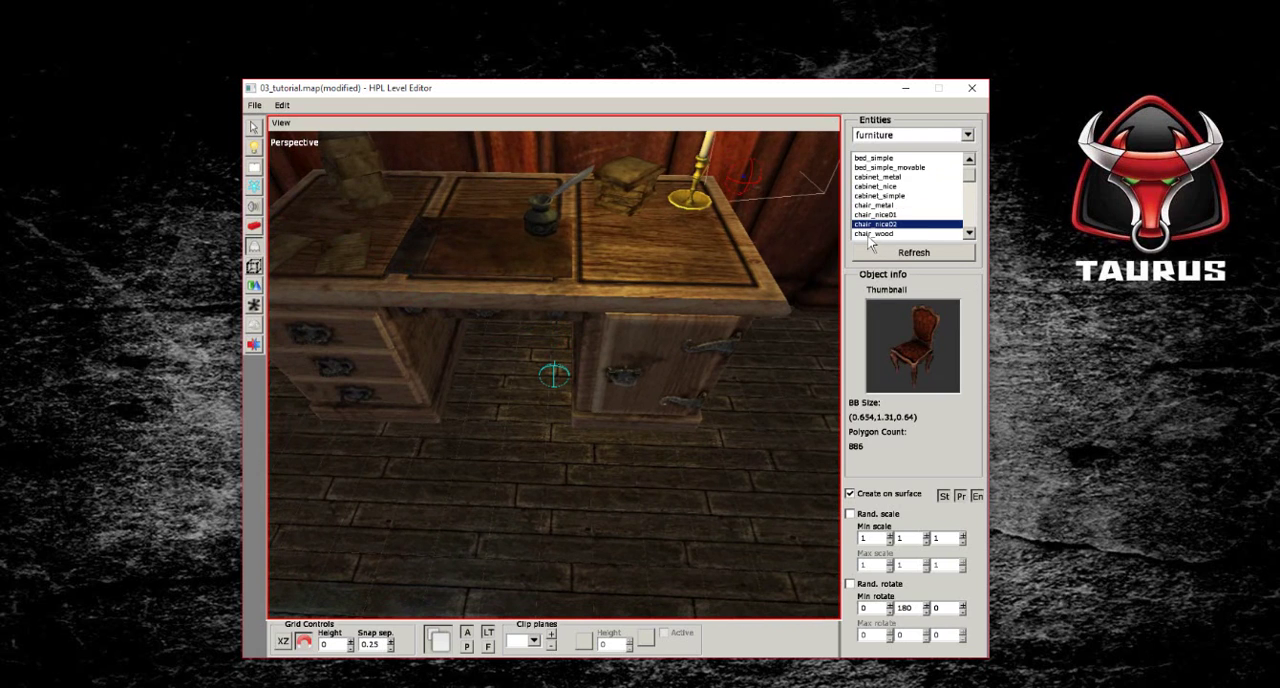
left_click(878, 205)
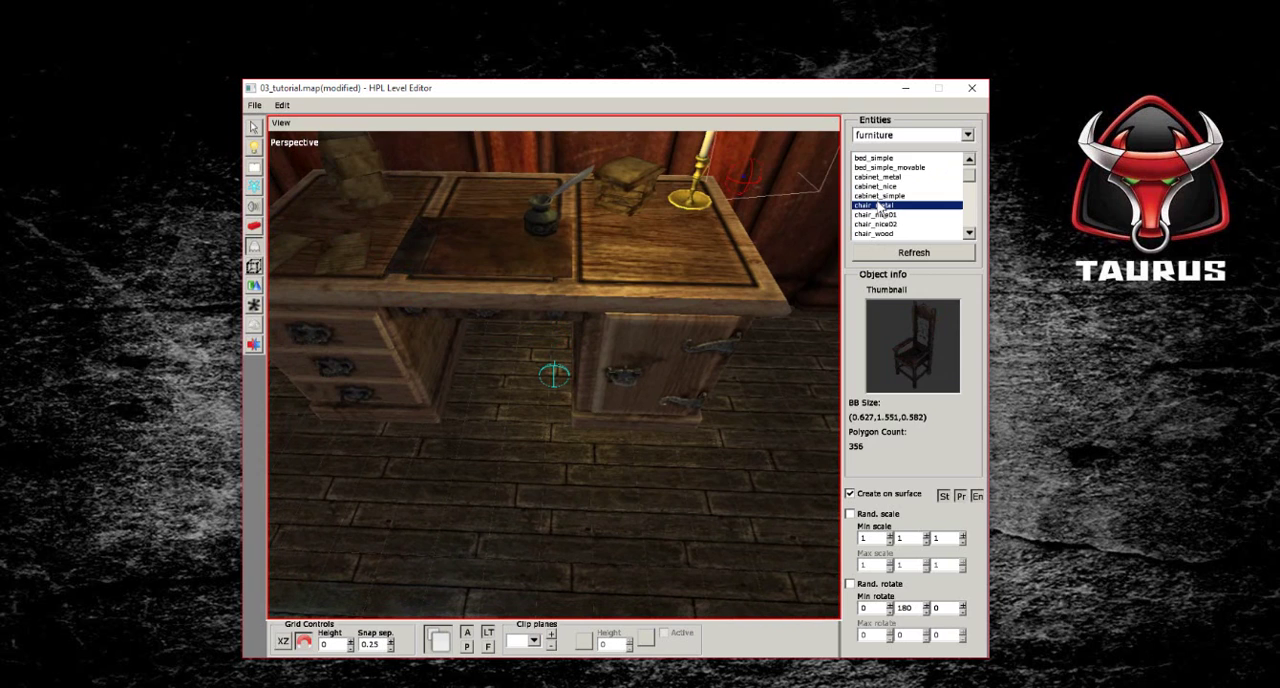
left_click(884, 214)
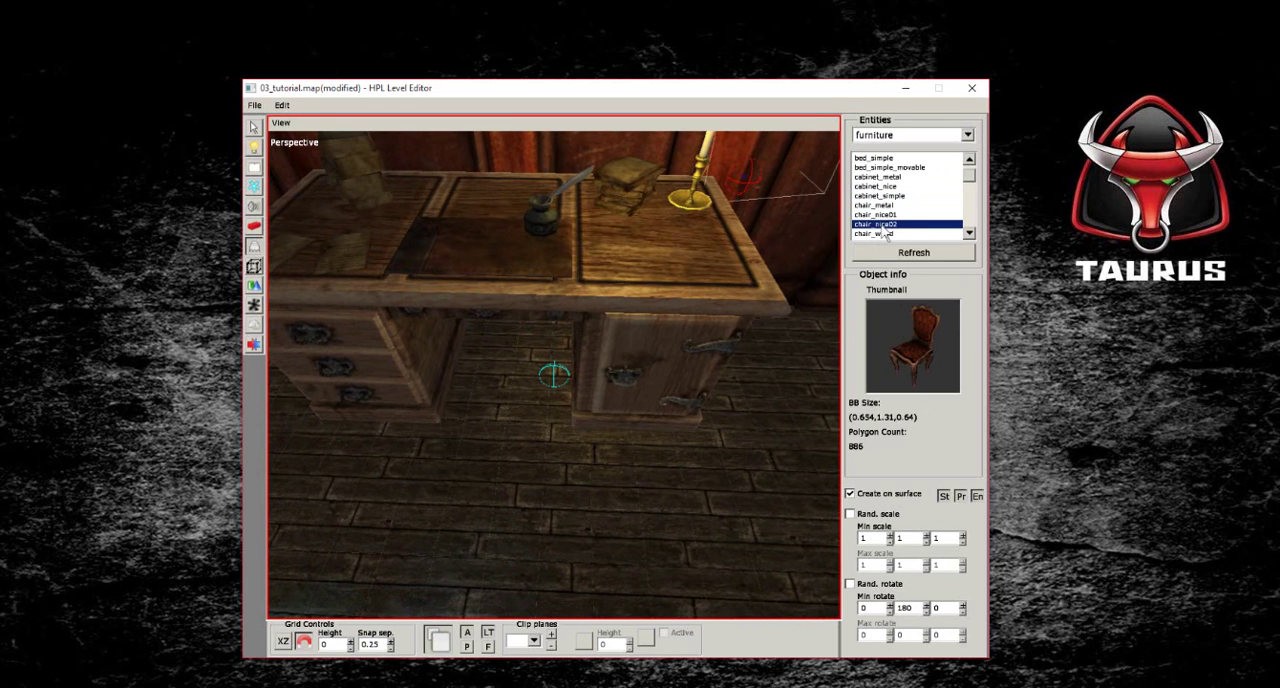
left_click(882, 240)
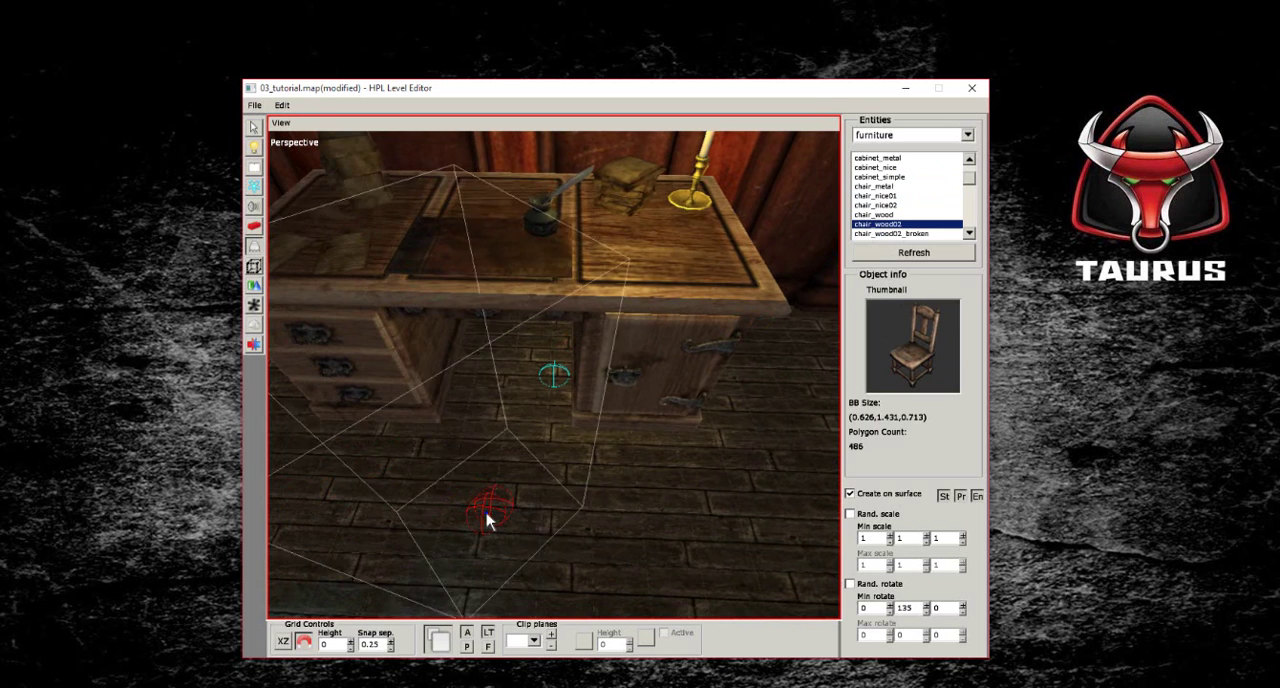
left_click(487, 522)
scroll(487, 522, "down", 3)
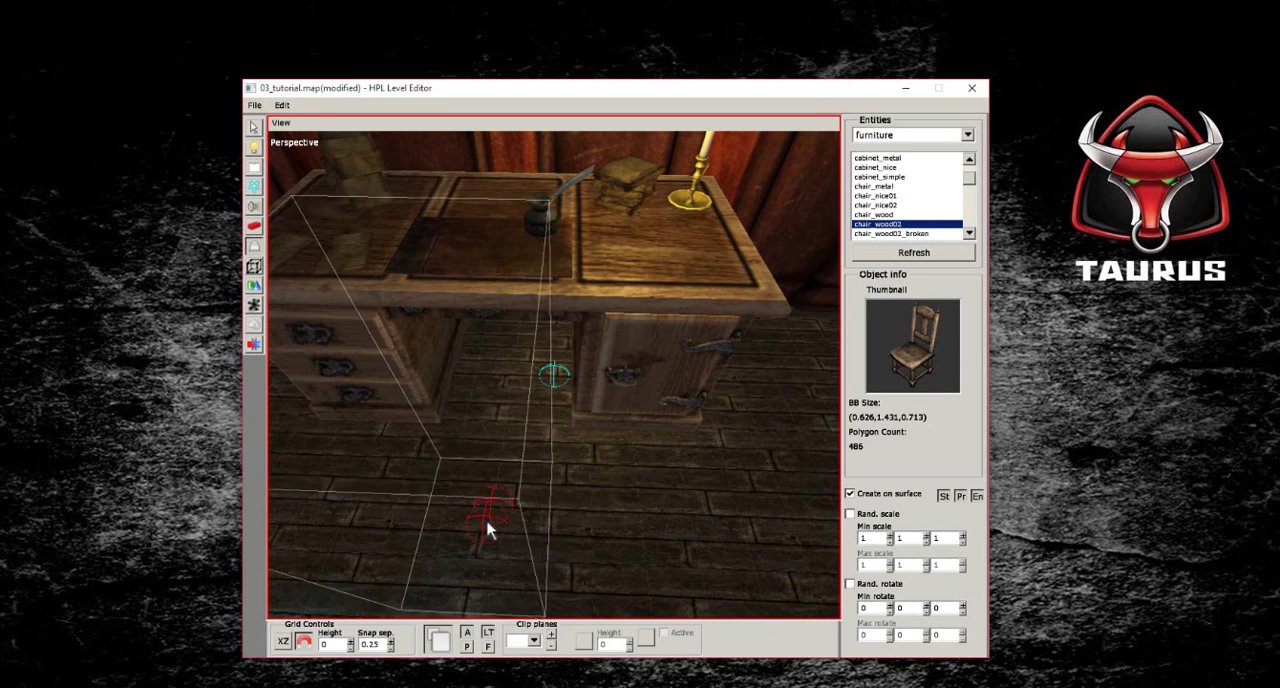
mouse_move(491, 523)
left_mouse_down("alt")
mouse_move(555, 530)
mouse_move(533, 490)
left_mouse_up("alt")
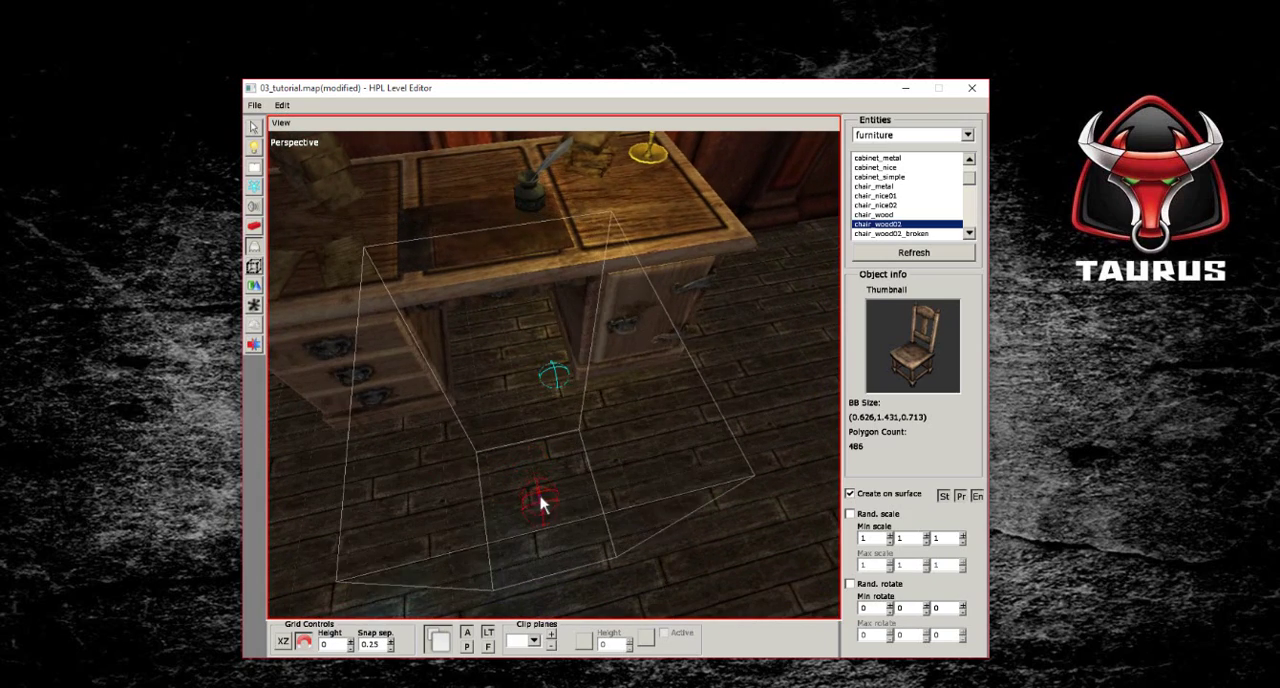
mouse_move(543, 508)
left_mouse_down("alt")
mouse_move(670, 467)
mouse_move(533, 476)
mouse_move(500, 449)
mouse_move(634, 486)
mouse_move(566, 471)
mouse_move(527, 412)
mouse_move(617, 430)
mouse_move(594, 423)
left_mouse_up("alt")
scroll(527, 412, "up", 3)
scroll(520, 430, "up", 3)
scroll(515, 428, "up", 3)
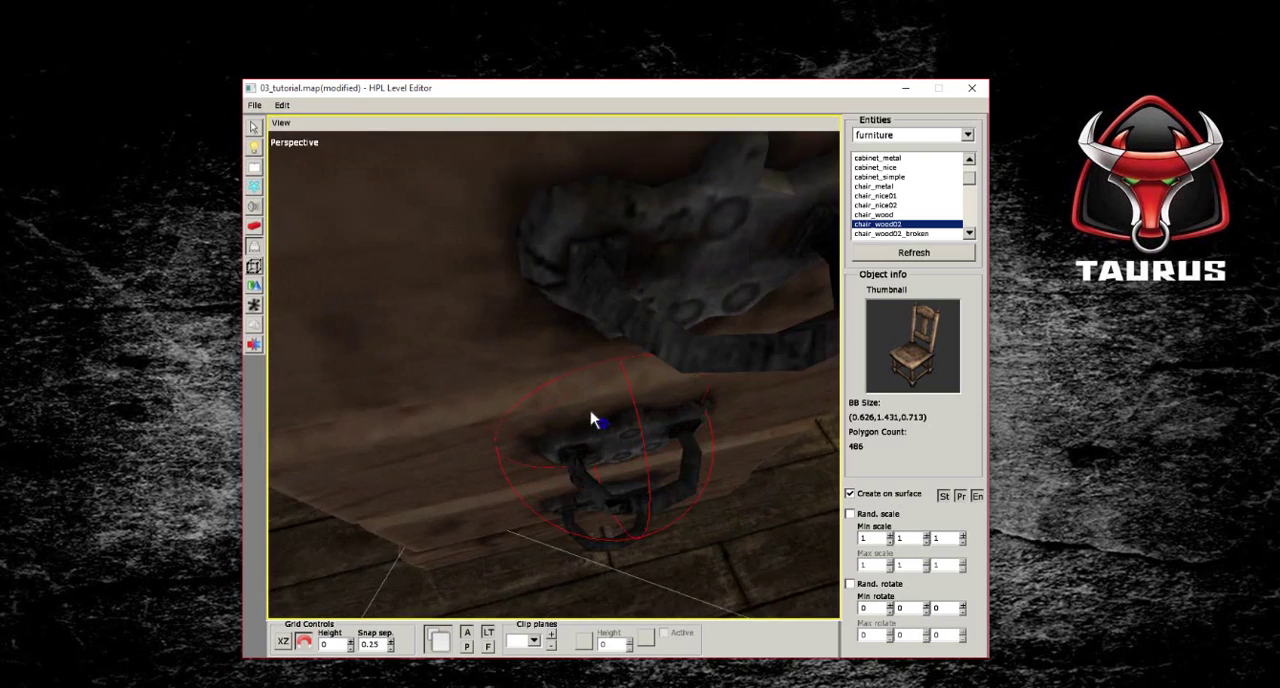
scroll(583, 417, "up", 3)
scroll(580, 417, "down", 3)
scroll(580, 417, "down", 3)
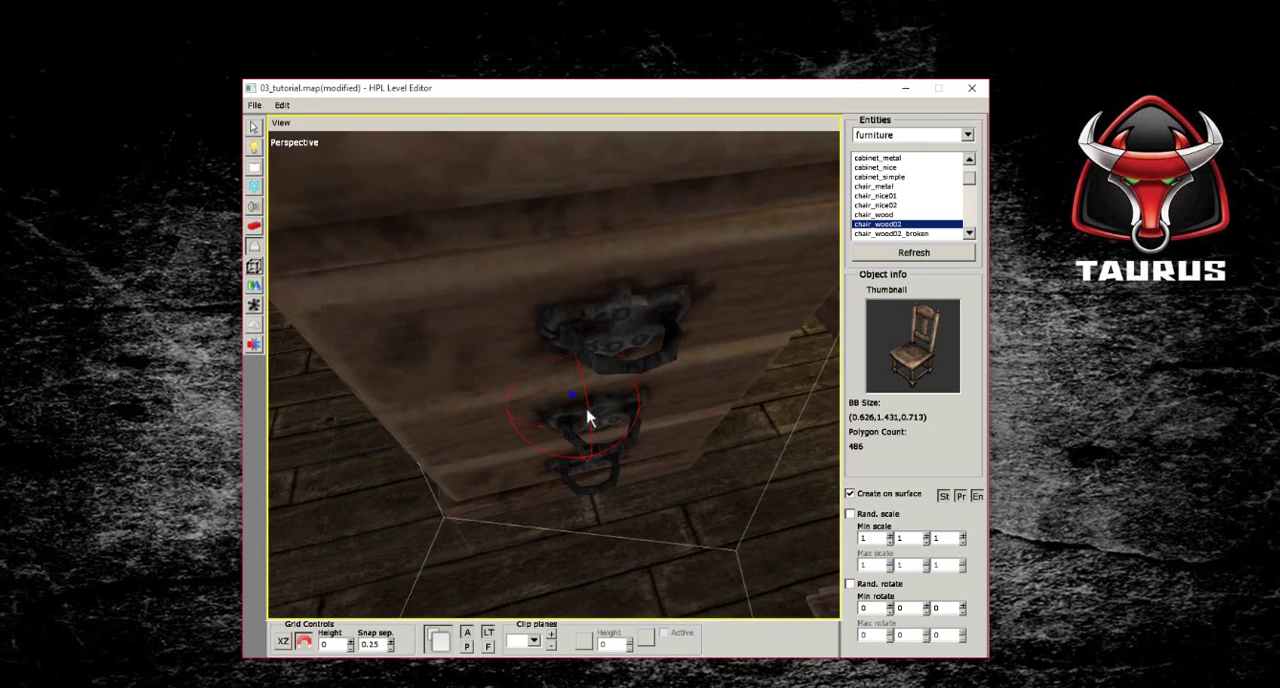
scroll(586, 420, "down", 3)
mouse_move(586, 420)
left_mouse_down("alt")
mouse_move(571, 408)
mouse_move(723, 335)
mouse_move(594, 309)
mouse_move(674, 206)
left_mouse_up("alt")
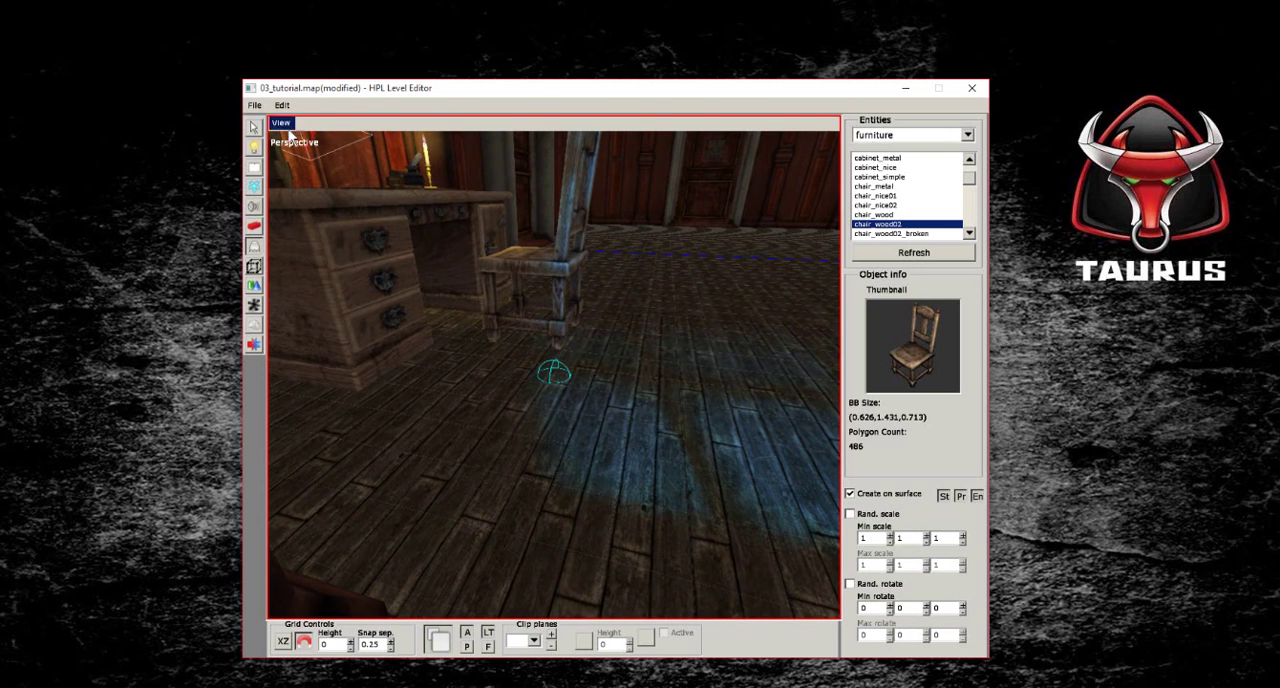
Step: Select the mansion_2 door and tick Locked in its Entity properties
left_click(254, 128)
left_click(708, 184)
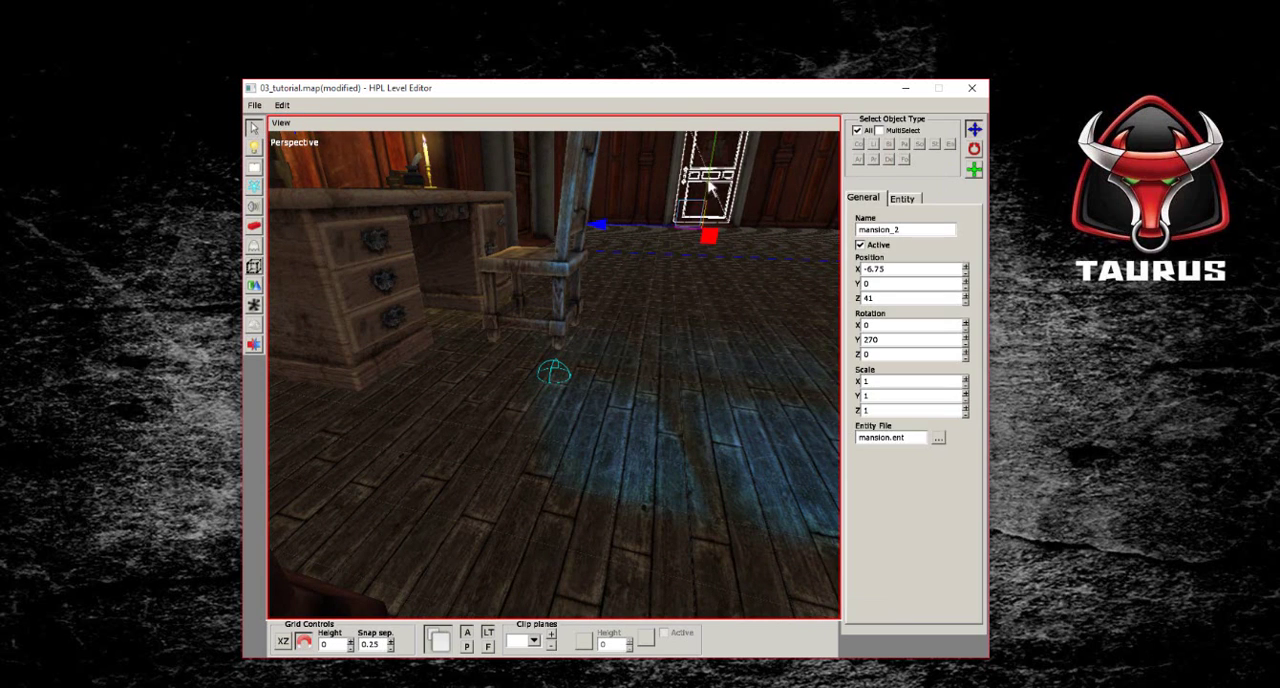
left_click(904, 199)
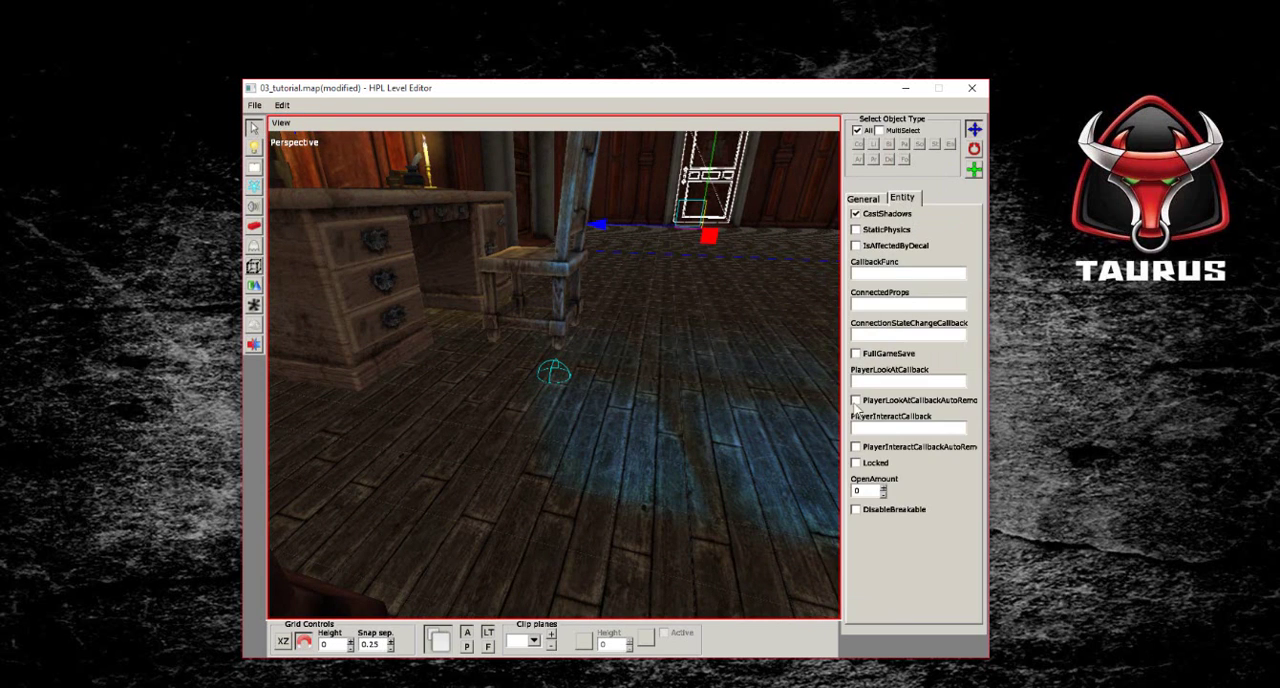
left_click(856, 463)
mouse_move(700, 457)
middle_mouse_down()
mouse_move(523, 380)
mouse_move(654, 500)
mouse_move(588, 350)
middle_mouse_up()
scroll(588, 350, "up", 2)
scroll(585, 352, "up", 2)
scroll(583, 352, "up", 3)
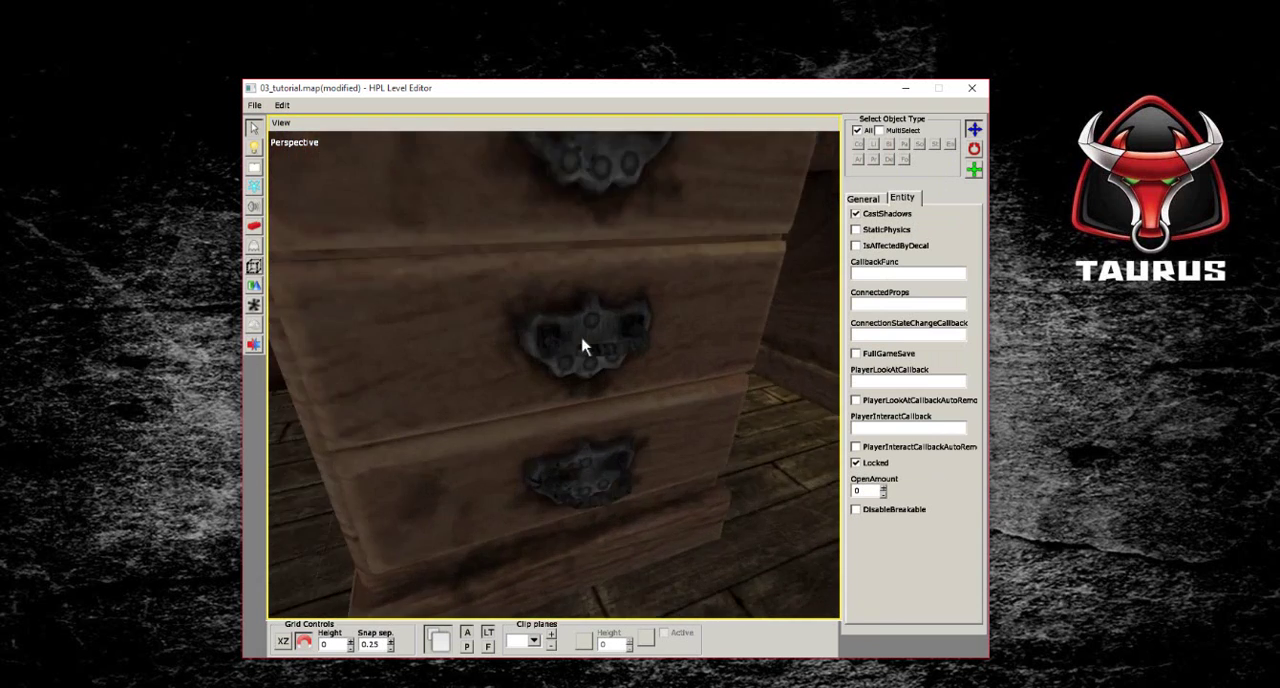
scroll(580, 351, "up", 3)
scroll(573, 349, "up", 2)
scroll(571, 348, "up", 2)
scroll(574, 363, "up", 2)
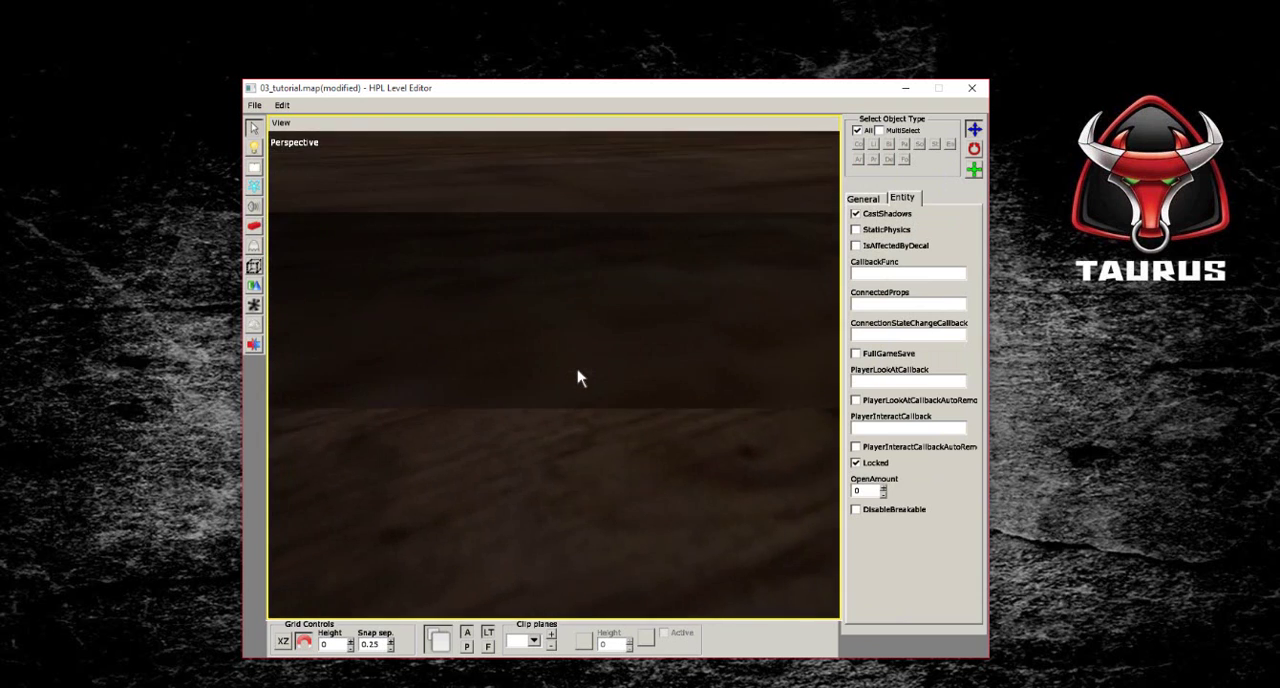
scroll(576, 372, "up", 2)
scroll(575, 370, "up", 2)
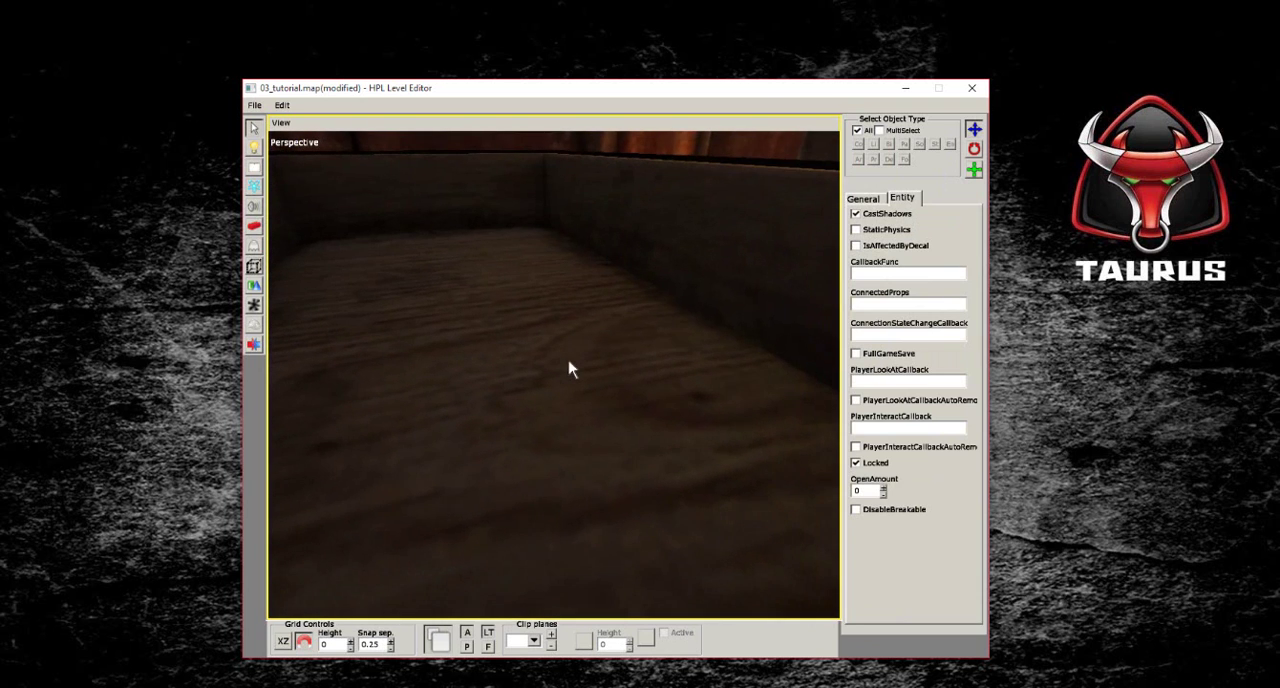
Step: Place a key_study key from the item category inside the desk drawer
left_click(257, 250)
left_click(967, 134)
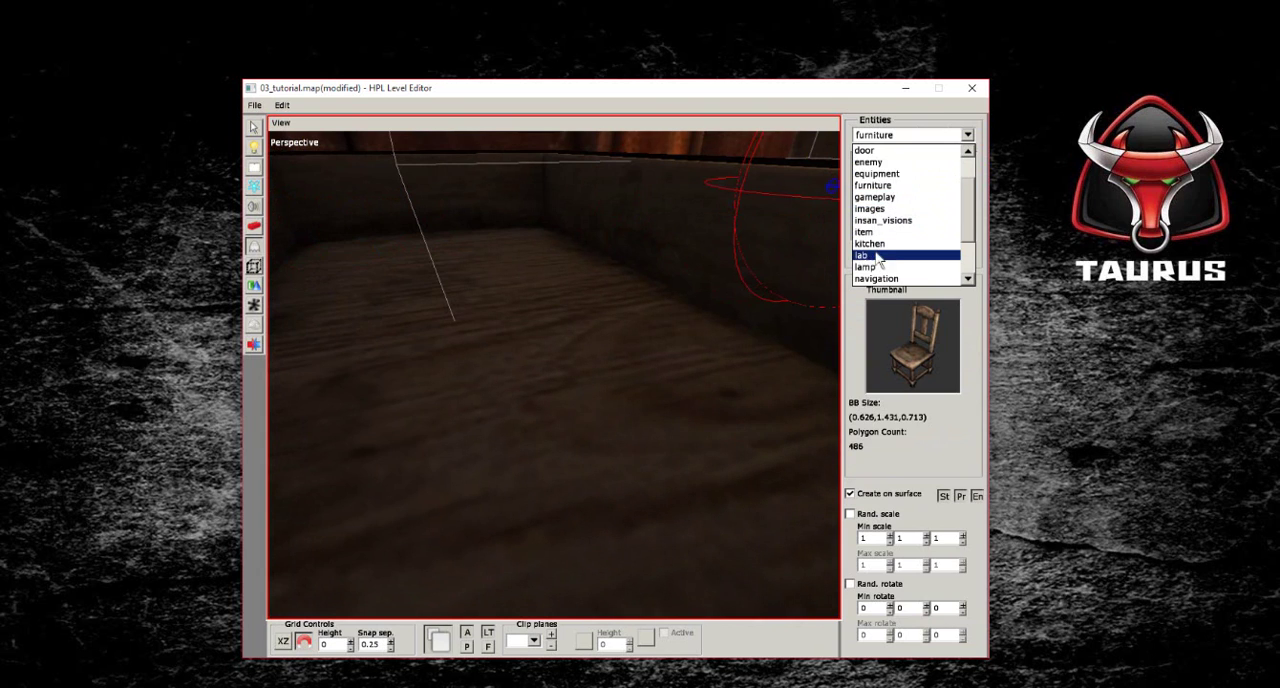
scroll(876, 250, "down", 1)
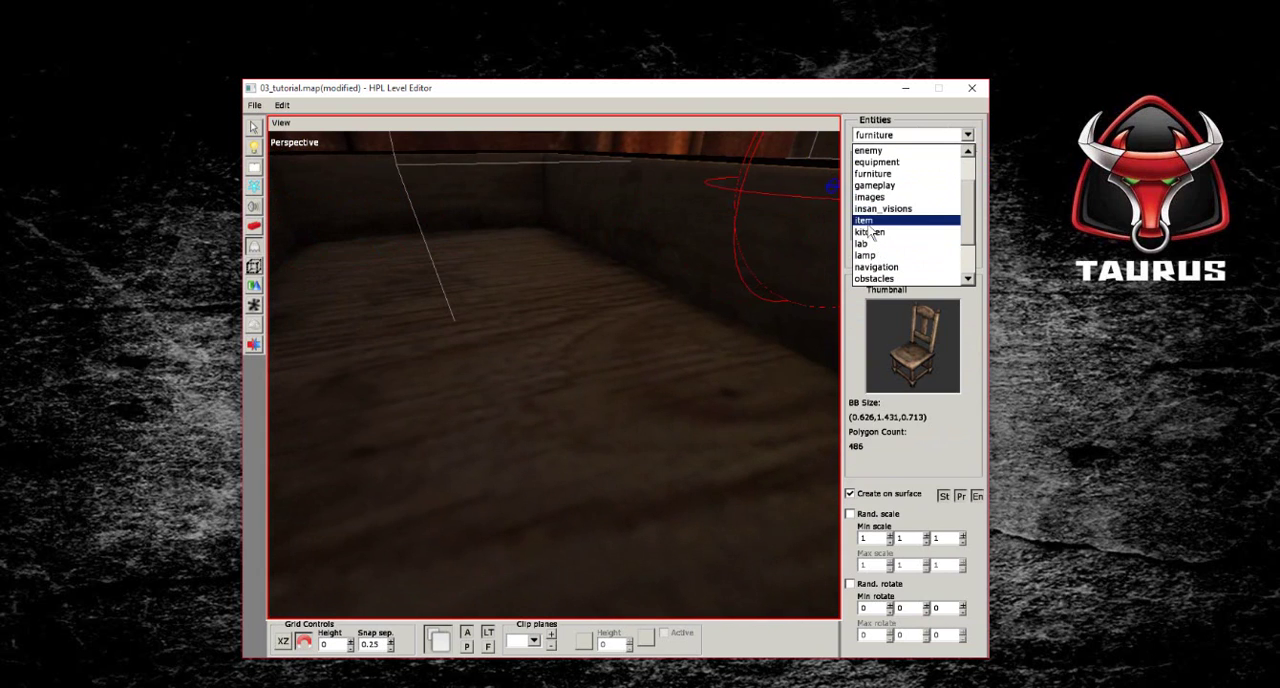
left_click(868, 222)
left_click_drag(969, 168, 980, 205)
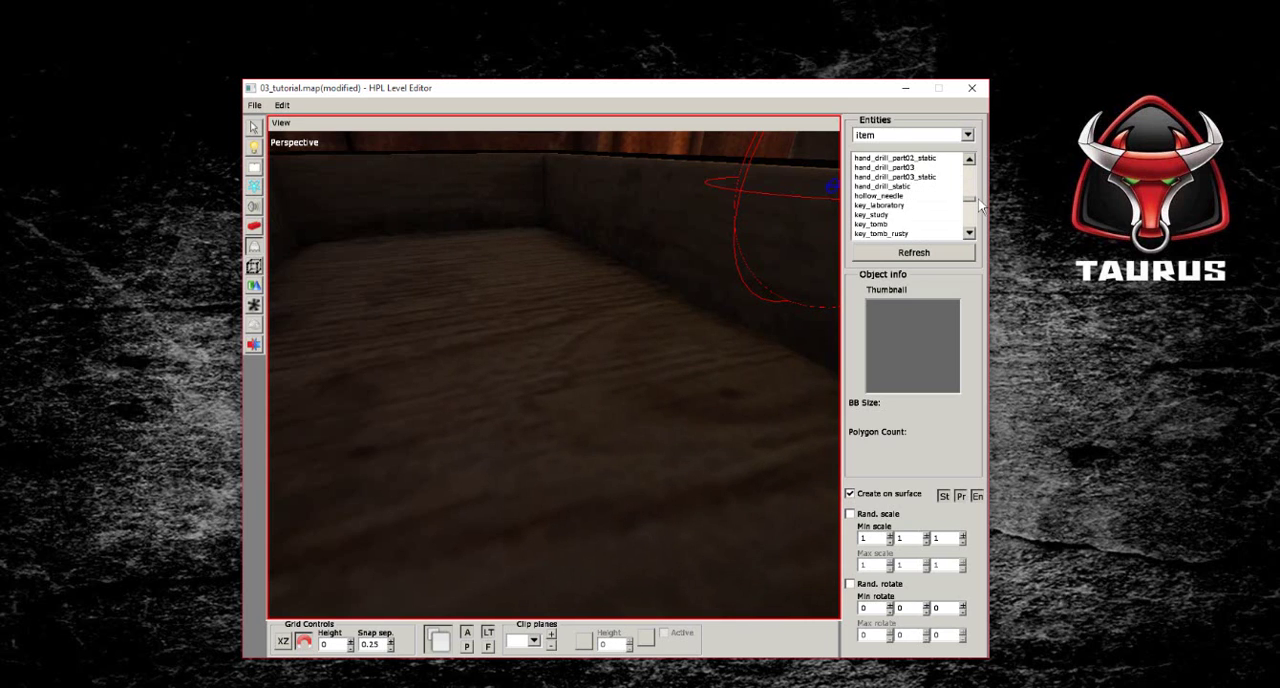
scroll(903, 205, "down", 1)
left_click(875, 188)
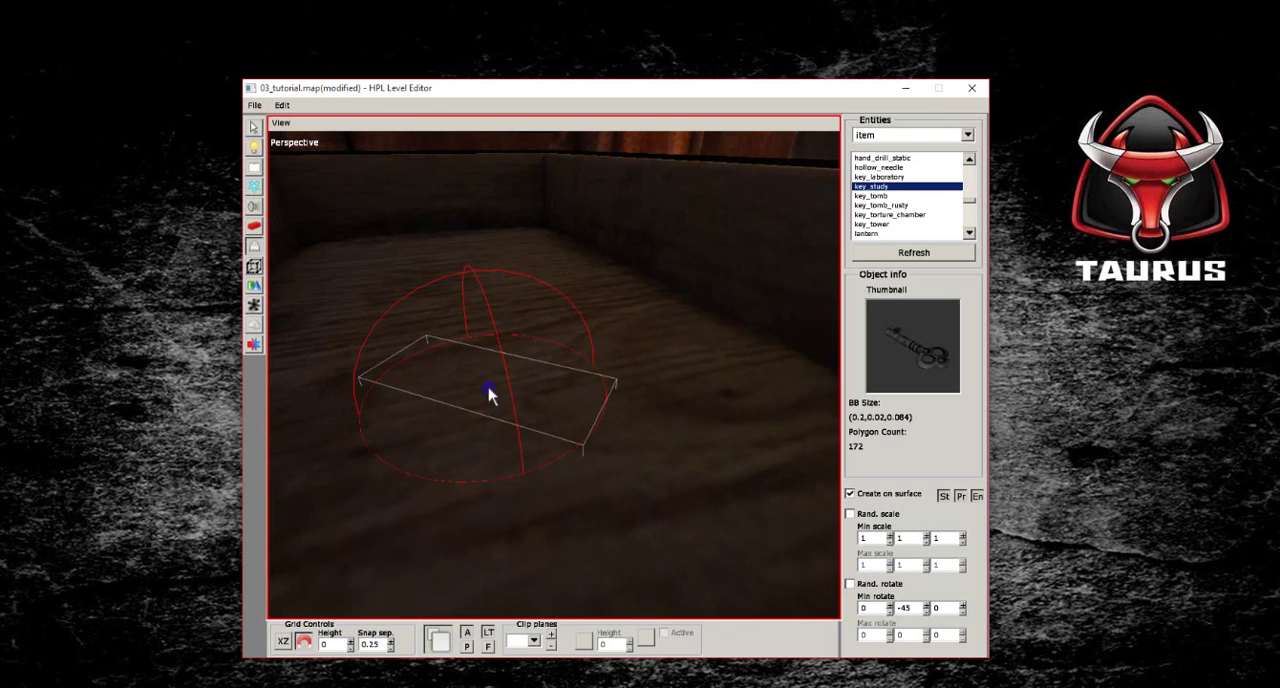
left_click(491, 394)
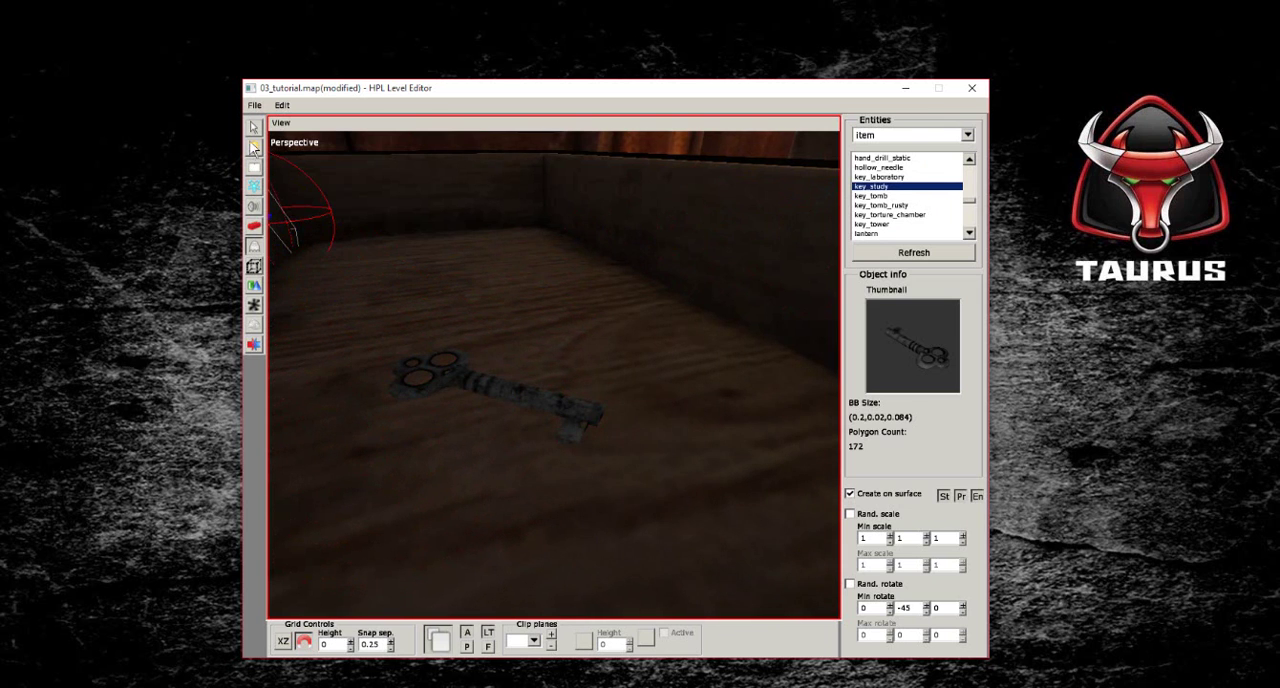
Step: Nudge the key deeper into the drawer and highlight its key_study_1 name under General
left_click(254, 128)
left_click(549, 405)
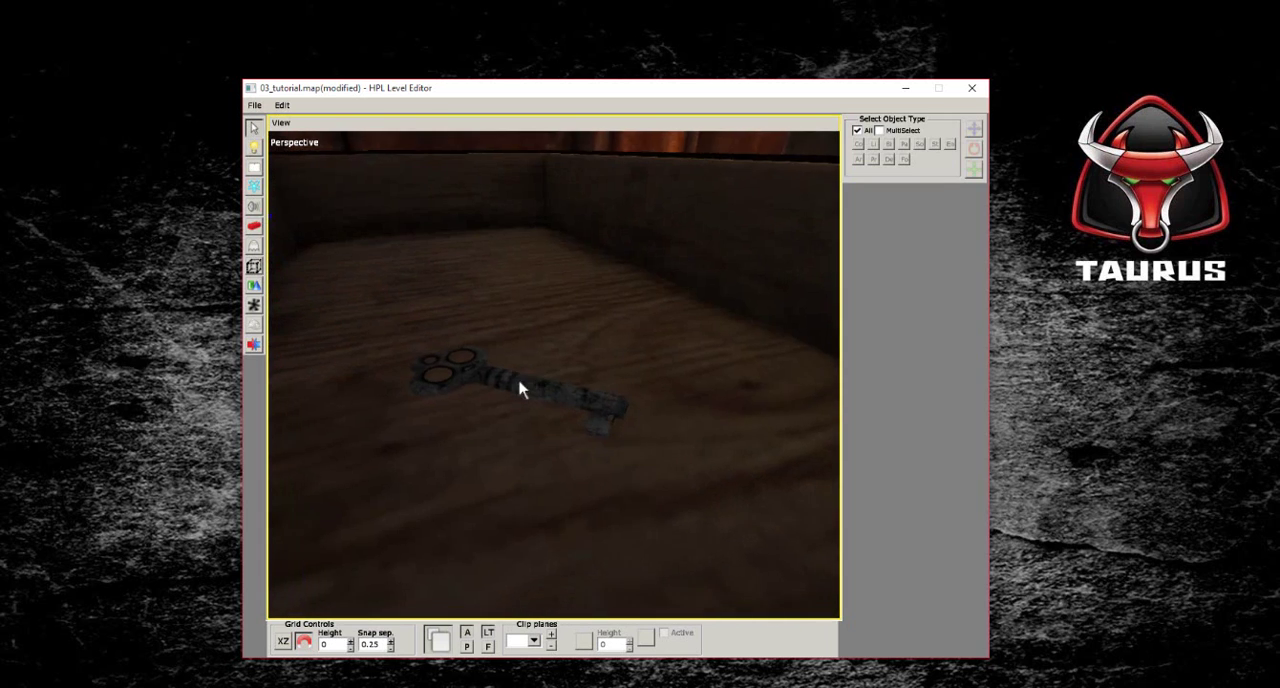
left_click_drag(520, 390, 530, 375)
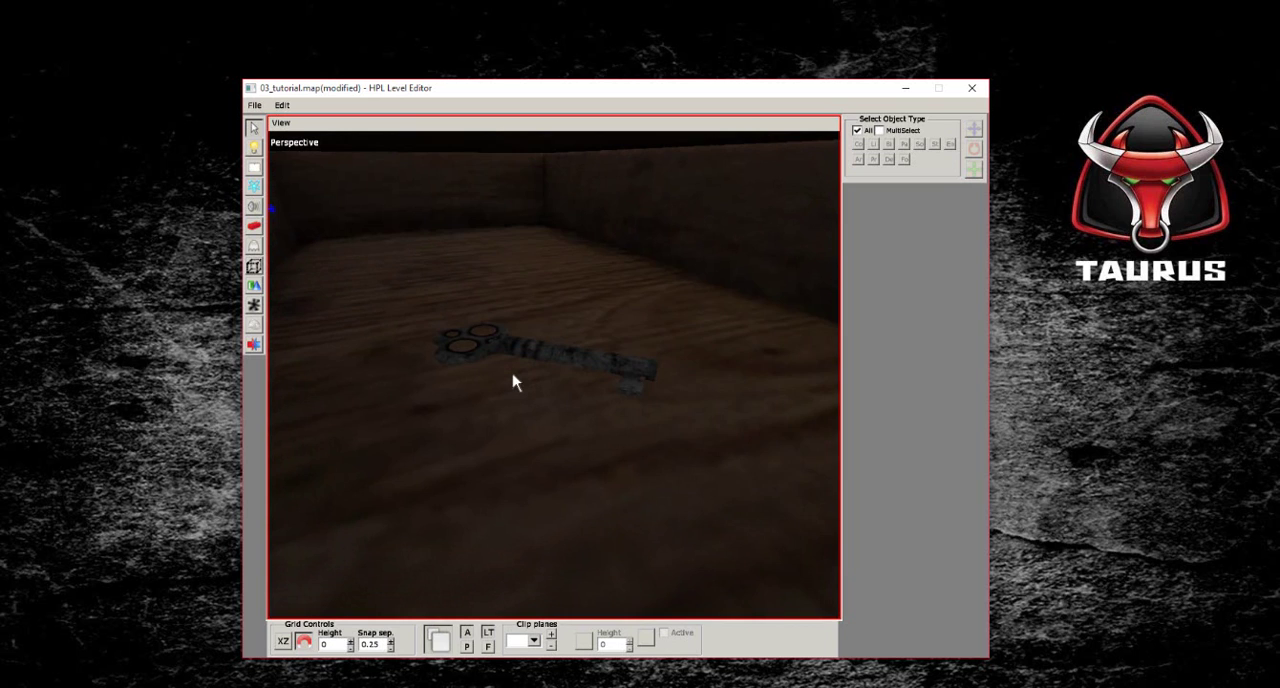
left_click(512, 370)
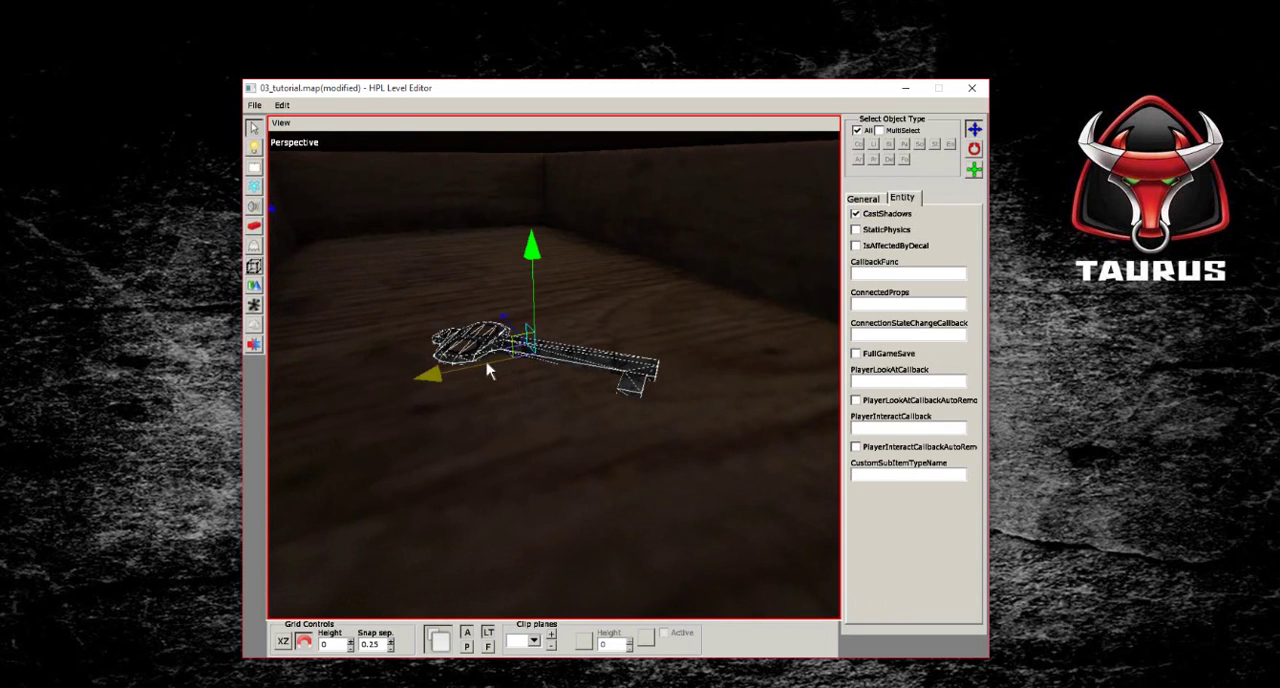
left_click(860, 199)
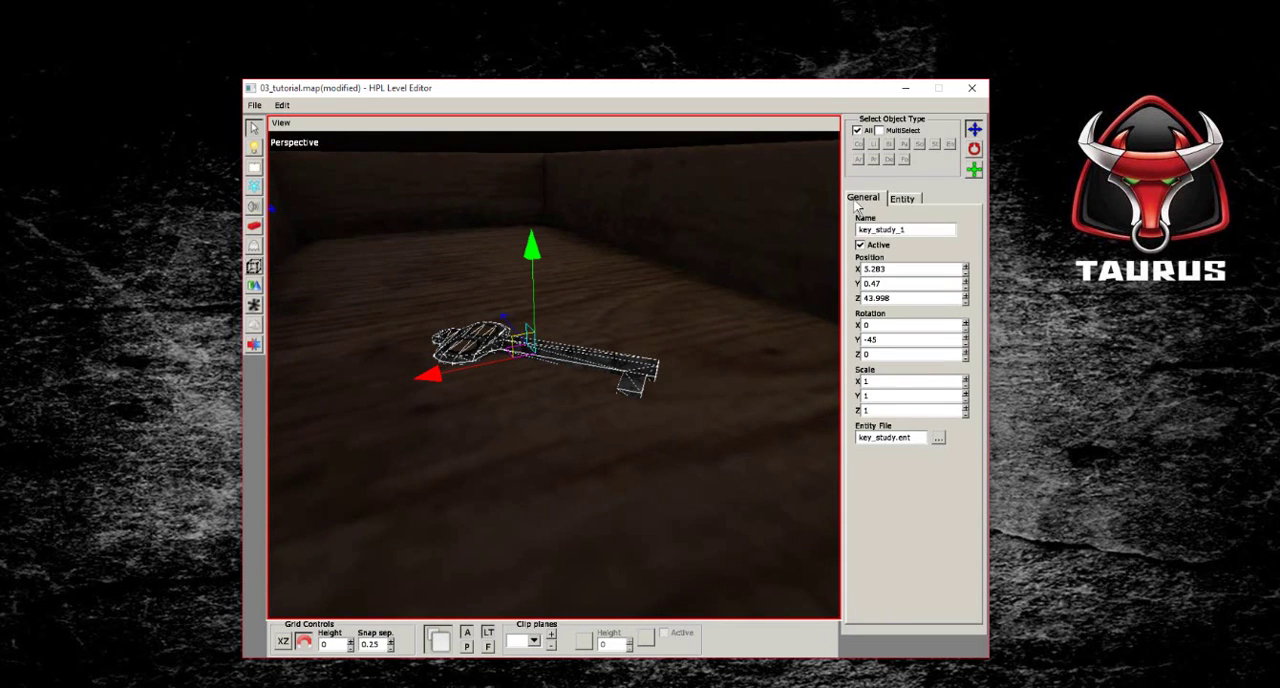
double_click(898, 231)
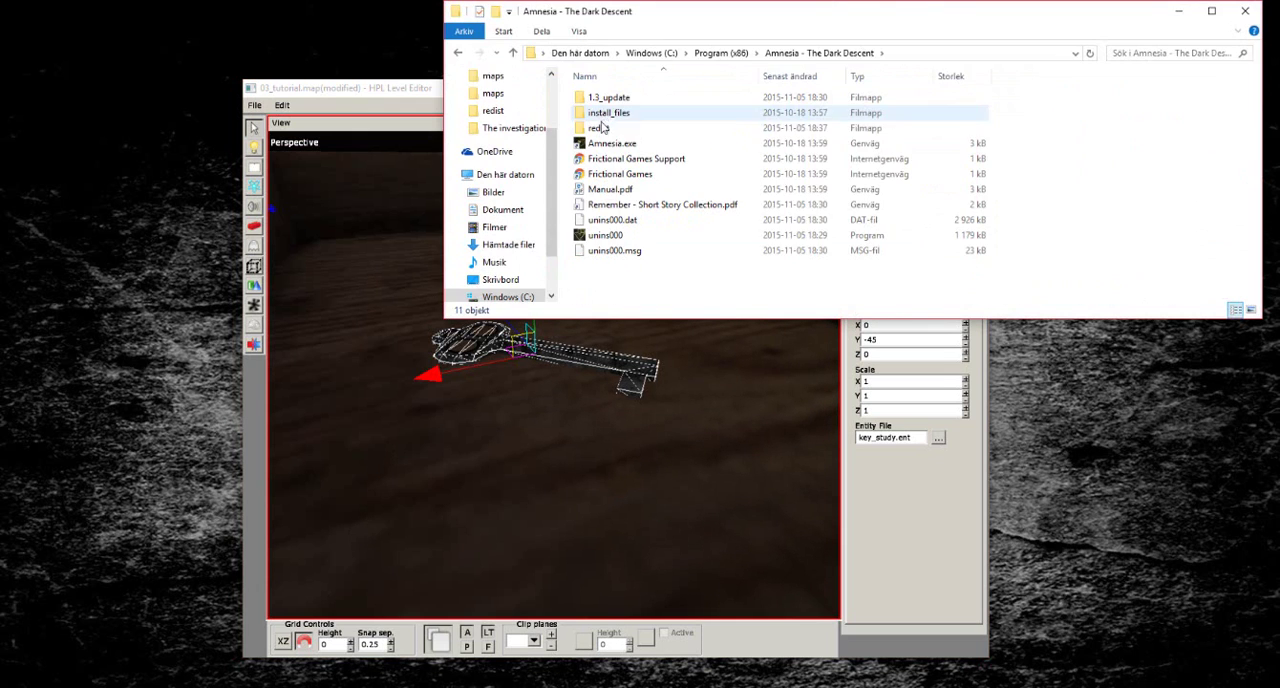
Step: Browse redist > custom_stories > The investigation > maps and open 02_tutorial.hps
double_click(602, 128)
double_click(610, 158)
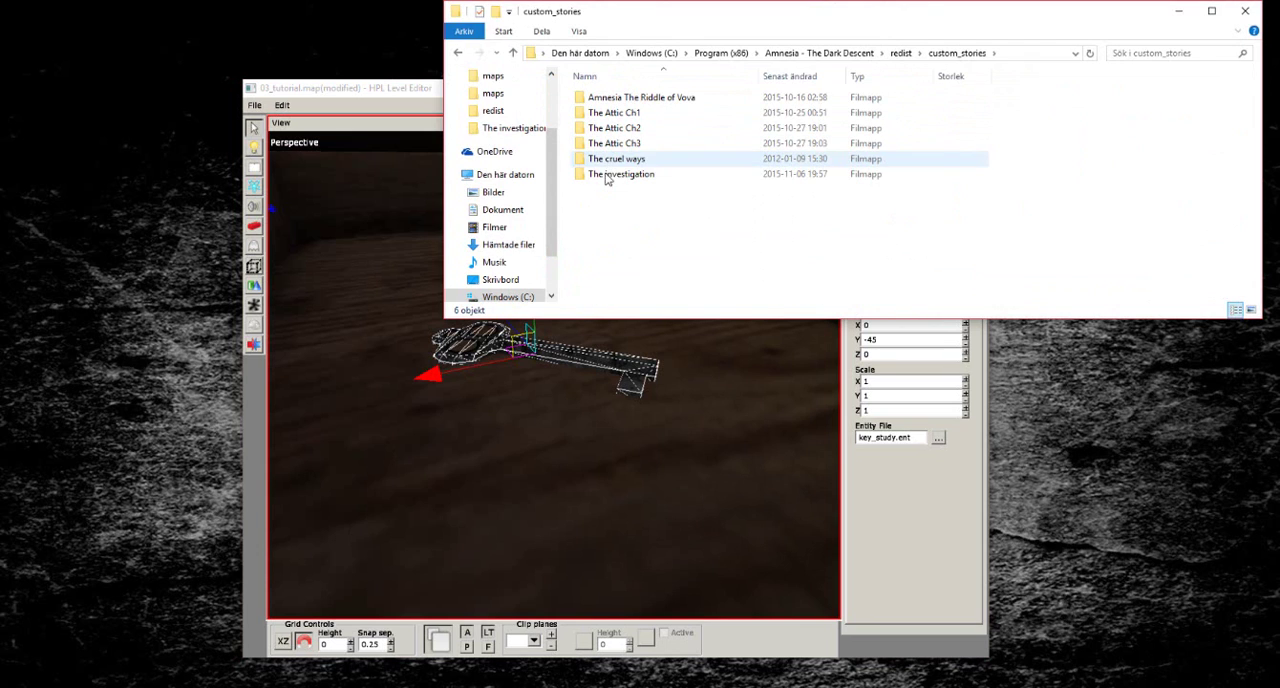
double_click(604, 180)
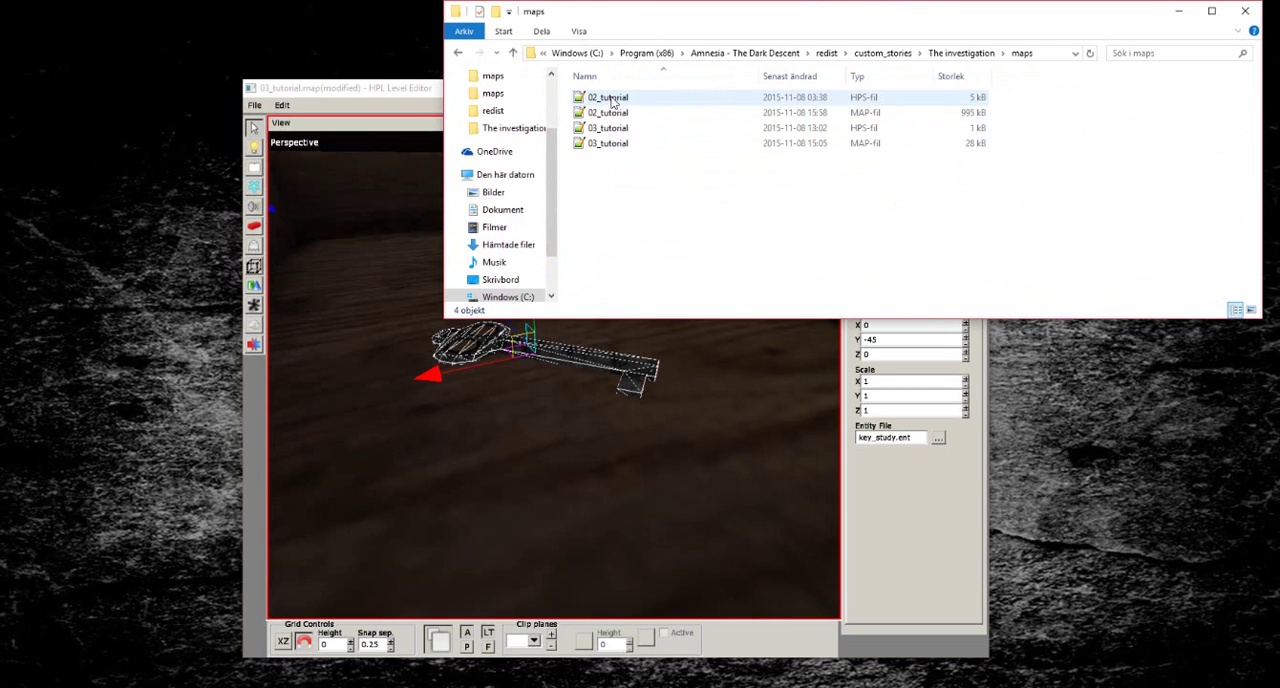
double_click(612, 100)
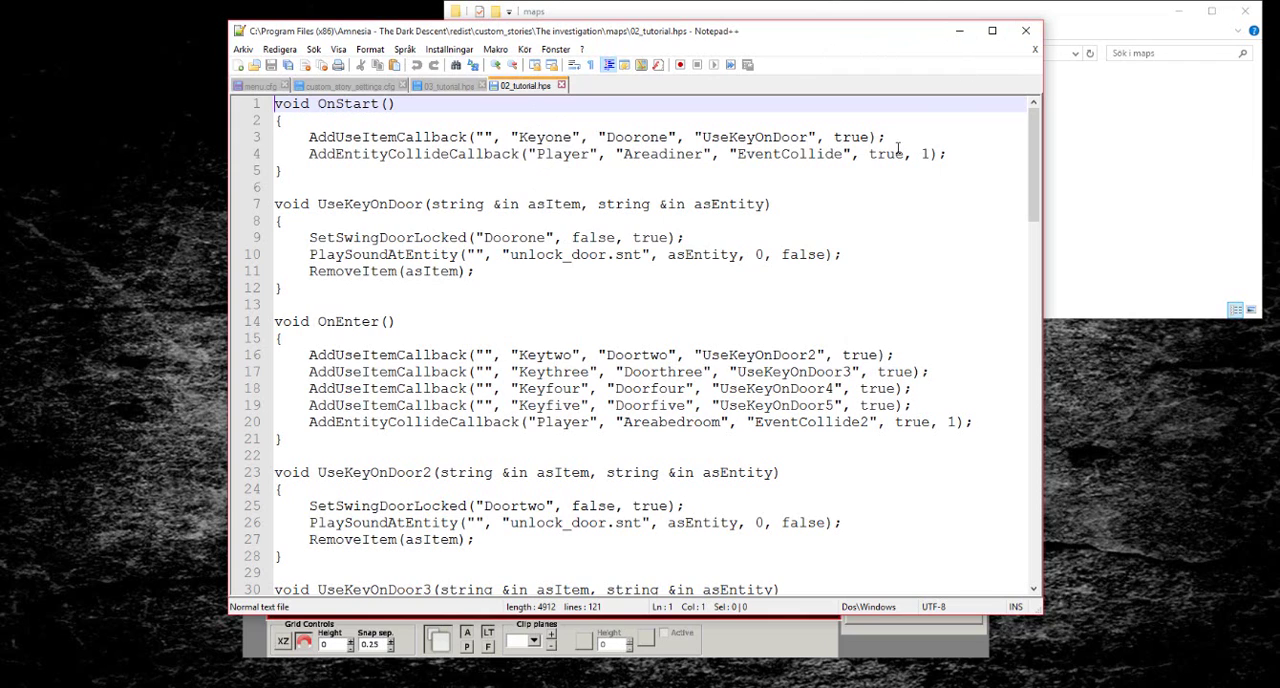
Step: Copy the Keyone use-item callback from 02_tutorial.hps into OnStart of 03_tutorial.hps
left_click_drag(899, 137, 305, 141)
key("ctrl+c")
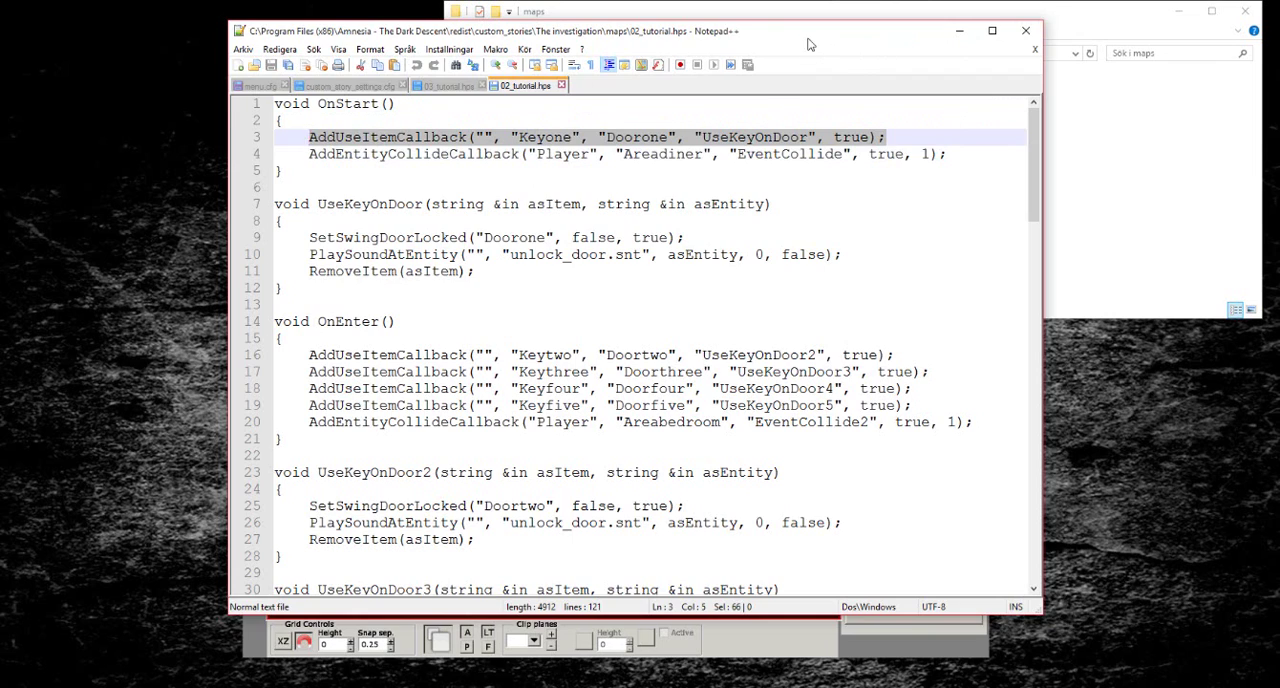
mouse_move(810, 44)
left_mouse_down()
mouse_move(667, 279)
mouse_move(767, 240)
left_mouse_up()
double_click(608, 128)
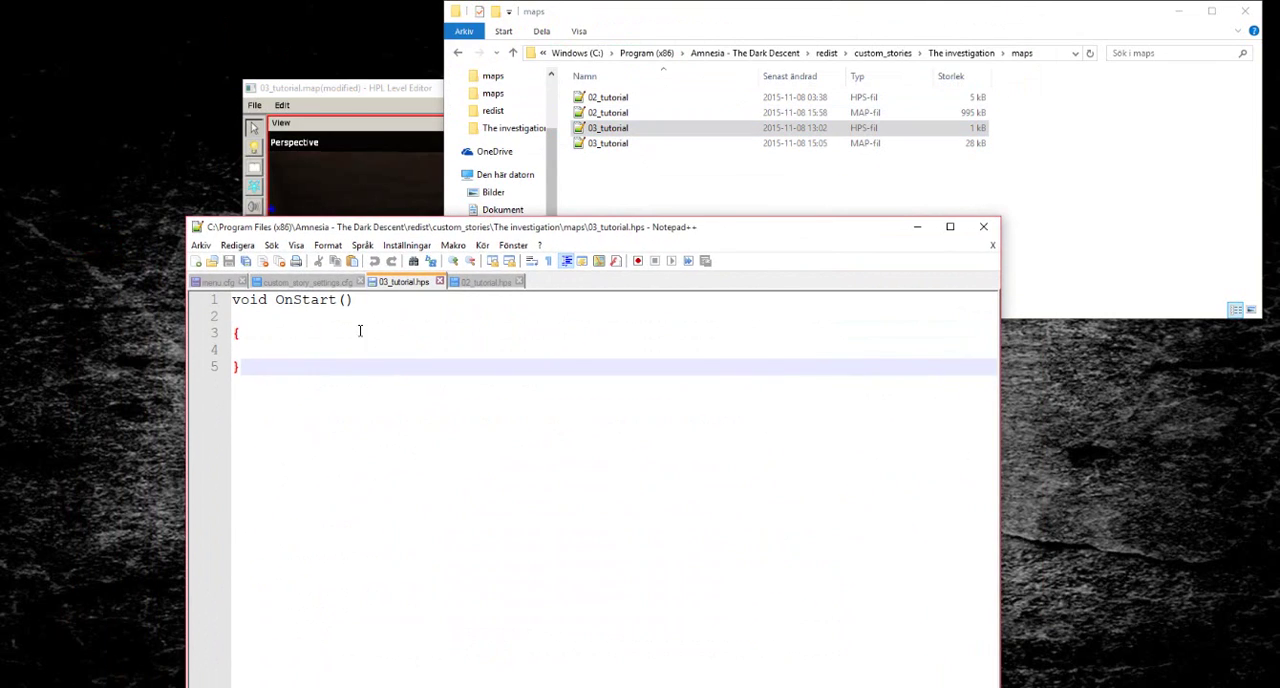
left_click(358, 350)
key("ctrl+v")
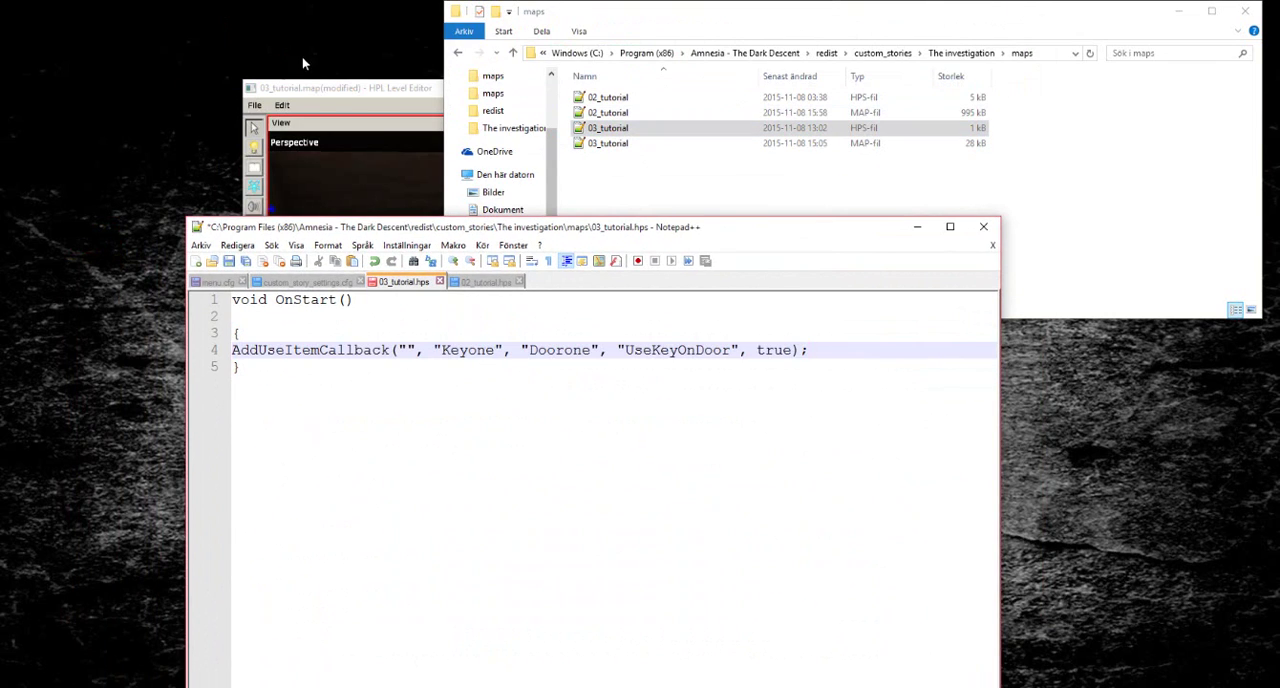
Step: Trim Keyone in the pasted callback toward Keysix, checking the level in between
left_click(350, 88)
type("Keys")
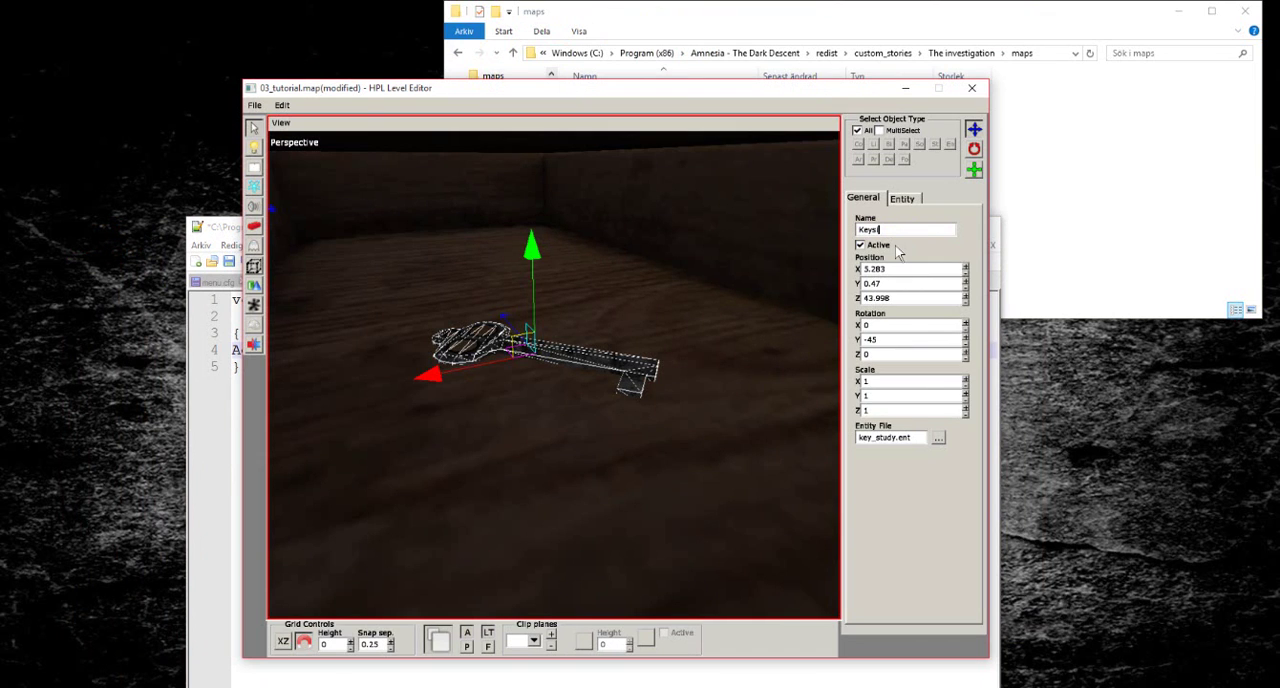
type("ix")
left_click(199, 681)
left_click(492, 350)
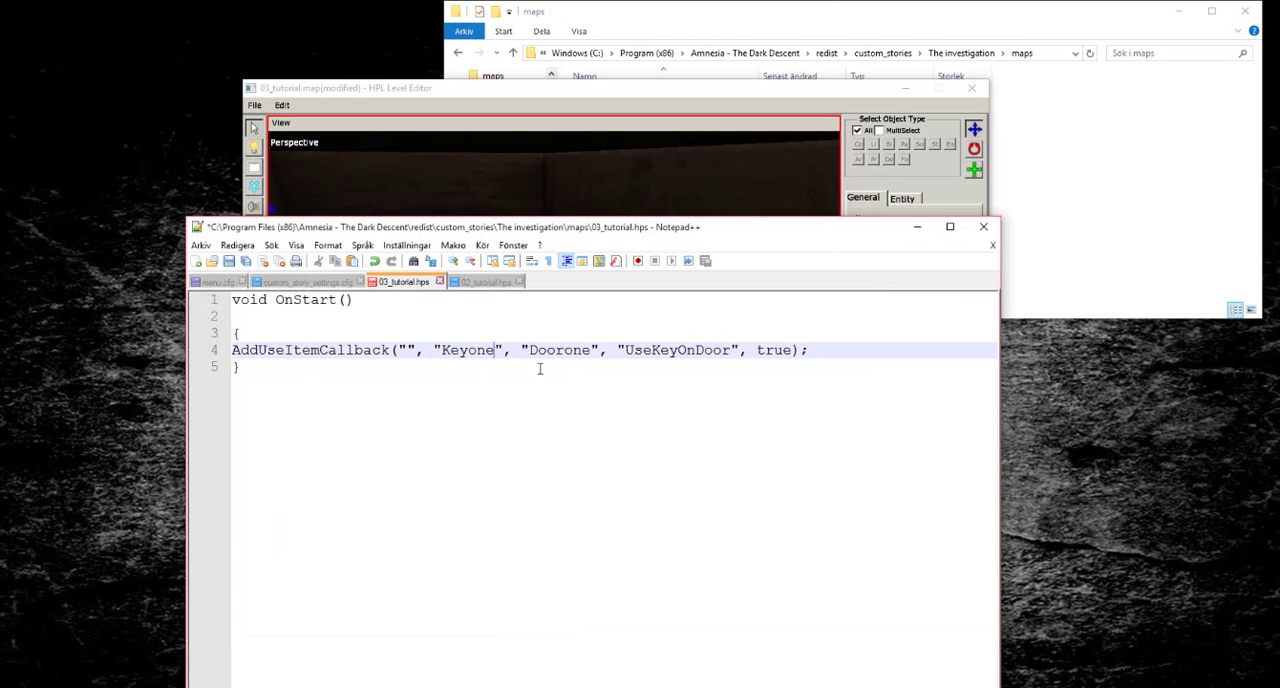
key("BackSpace")
key("BackSpace")
key("BackSpace")
type("six")
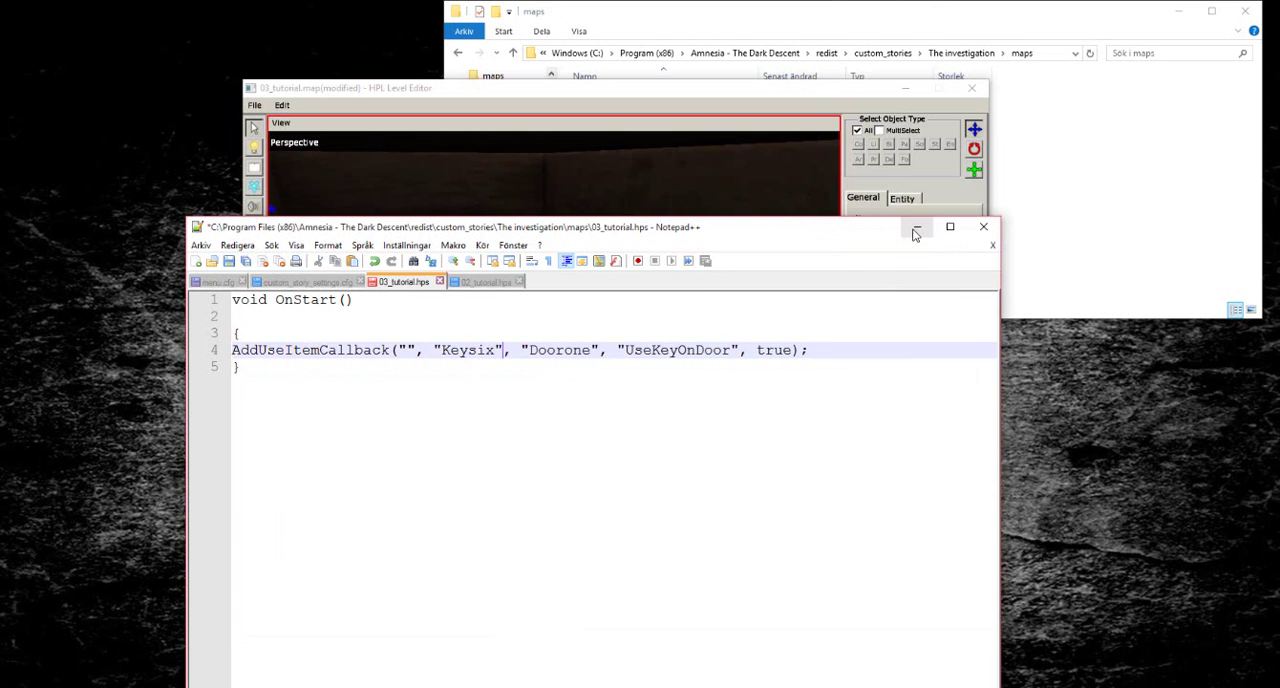
left_click(916, 226)
mouse_move(569, 317)
middle_mouse_down()
mouse_move(357, 331)
mouse_move(510, 255)
mouse_move(492, 258)
middle_mouse_up()
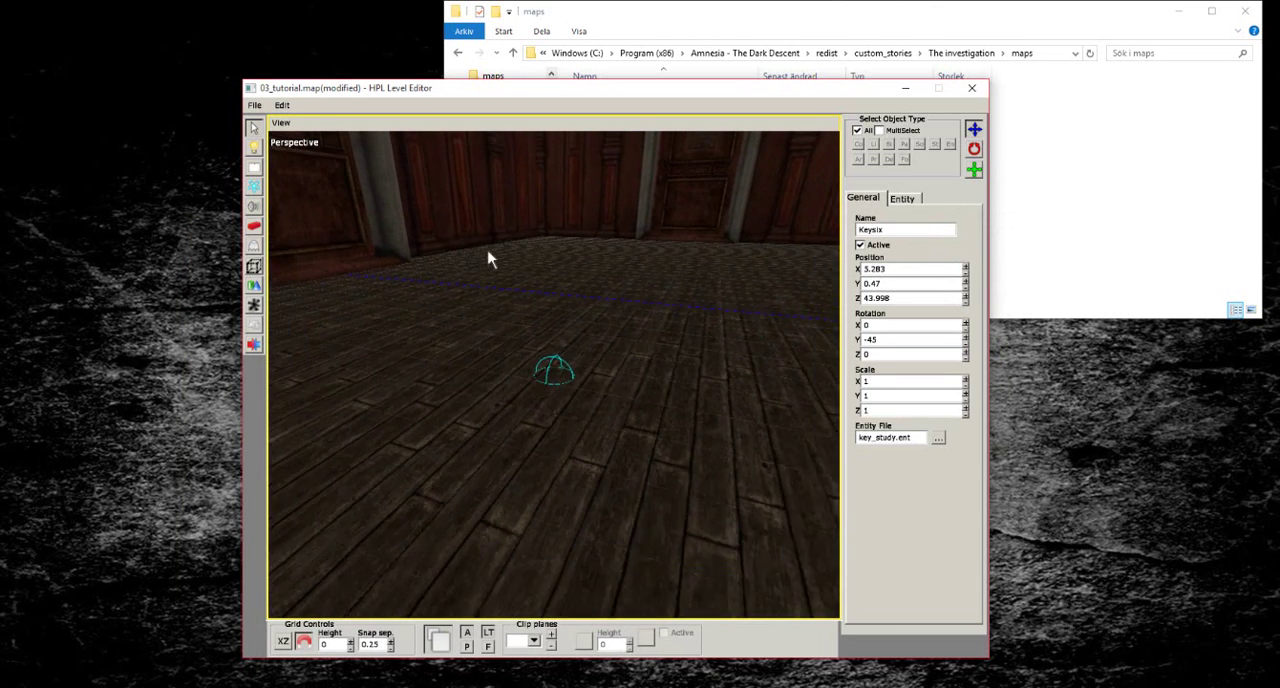
key("alt+Tab")
left_click(462, 284)
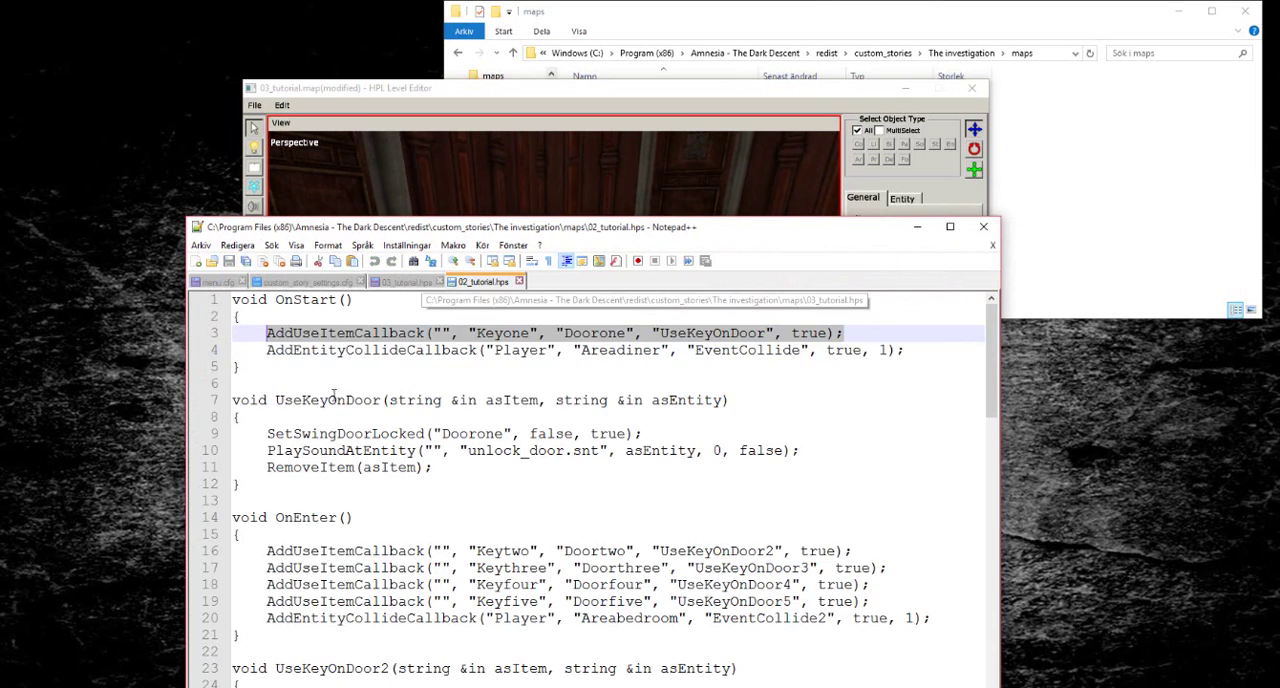
scroll(461, 540, "down", 1)
scroll(461, 540, "down", 2)
scroll(461, 540, "down", 2)
scroll(461, 540, "down", 2)
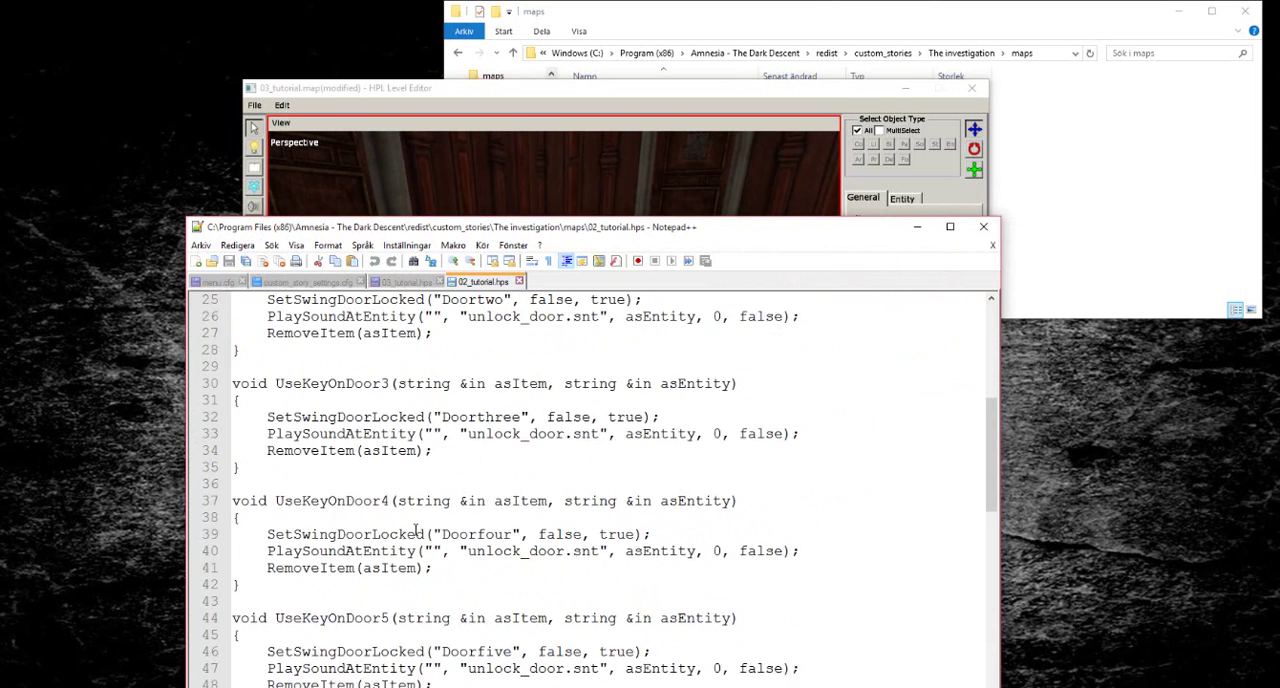
scroll(378, 505, "down", 2)
scroll(374, 501, "down", 3)
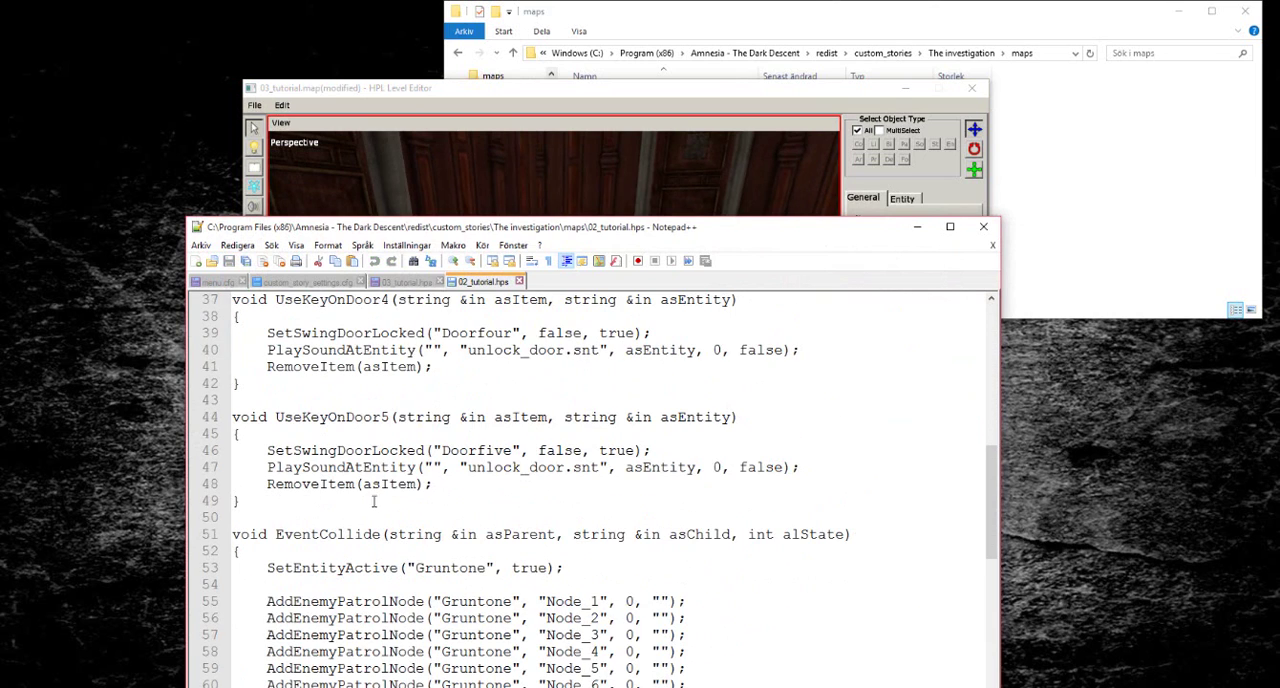
Step: Select the key in the viewport and save the 03_tutorial map via File > Save
left_click(916, 228)
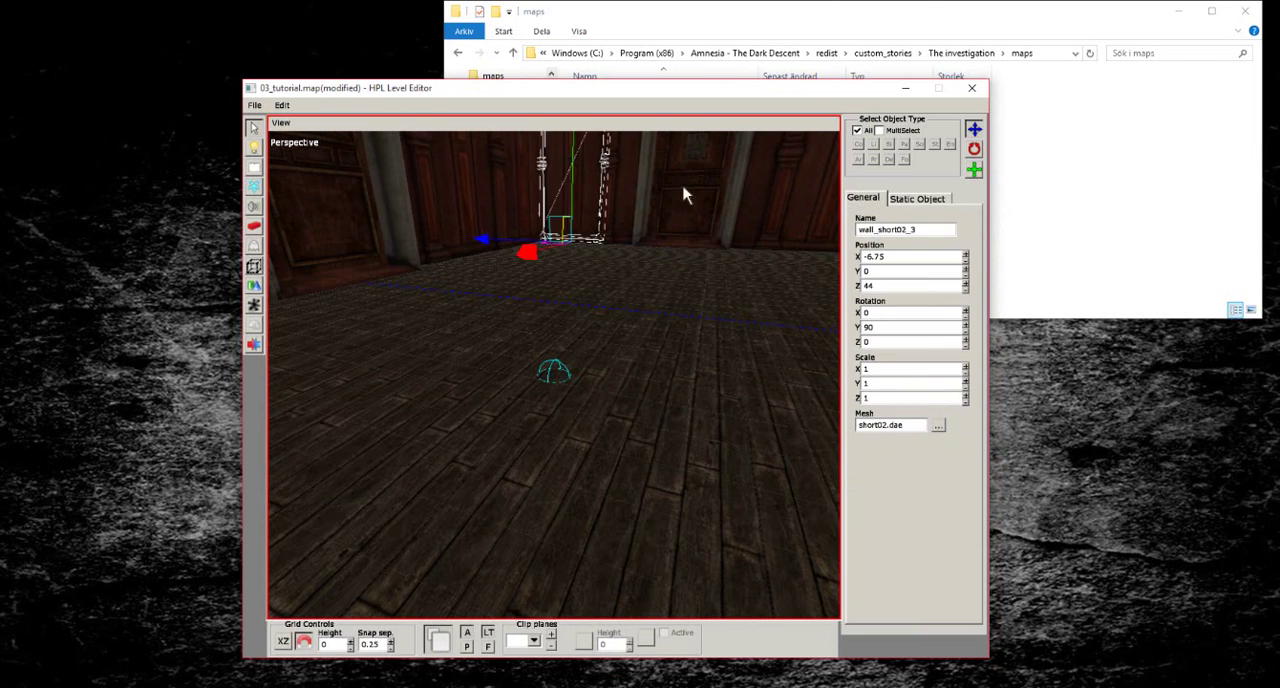
mouse_move(517, 309)
left_mouse_down("alt")
mouse_move(718, 257)
mouse_move(537, 450)
left_mouse_up("alt")
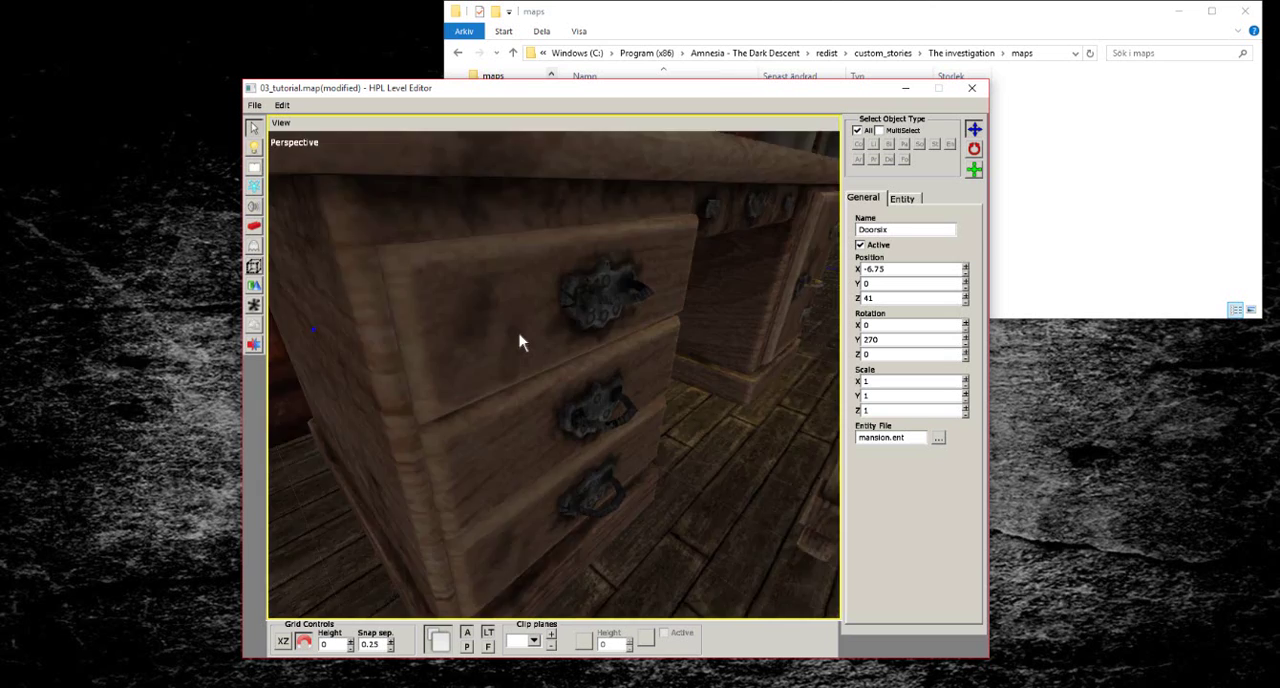
left_click(537, 450)
left_click_drag(560, 337, 310, 170, "alt")
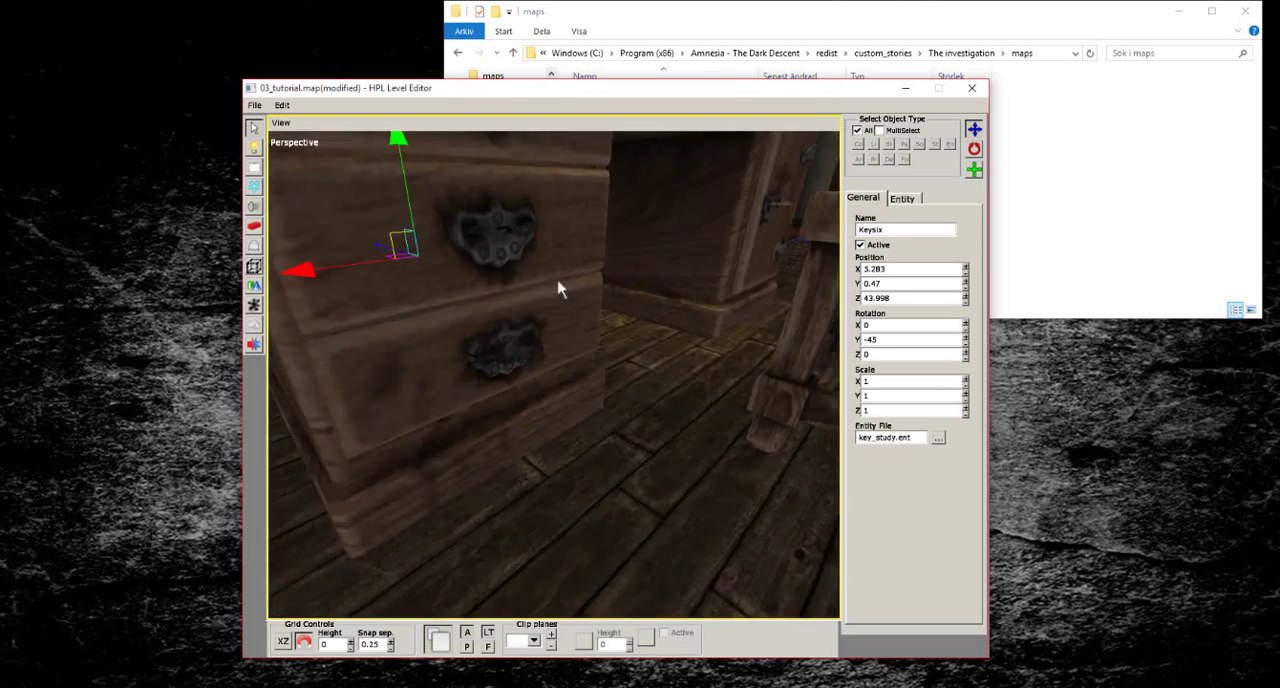
left_click(254, 105)
left_click(280, 150)
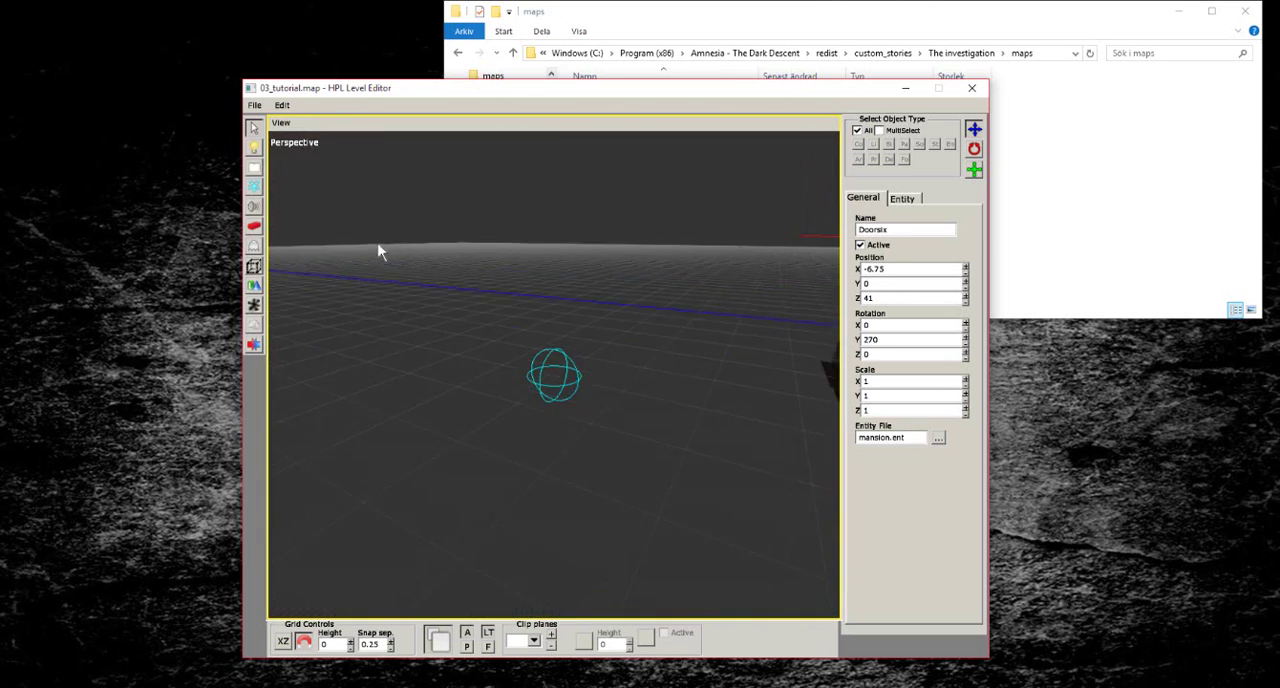
left_click_drag(405, 235, 320, 340, "alt")
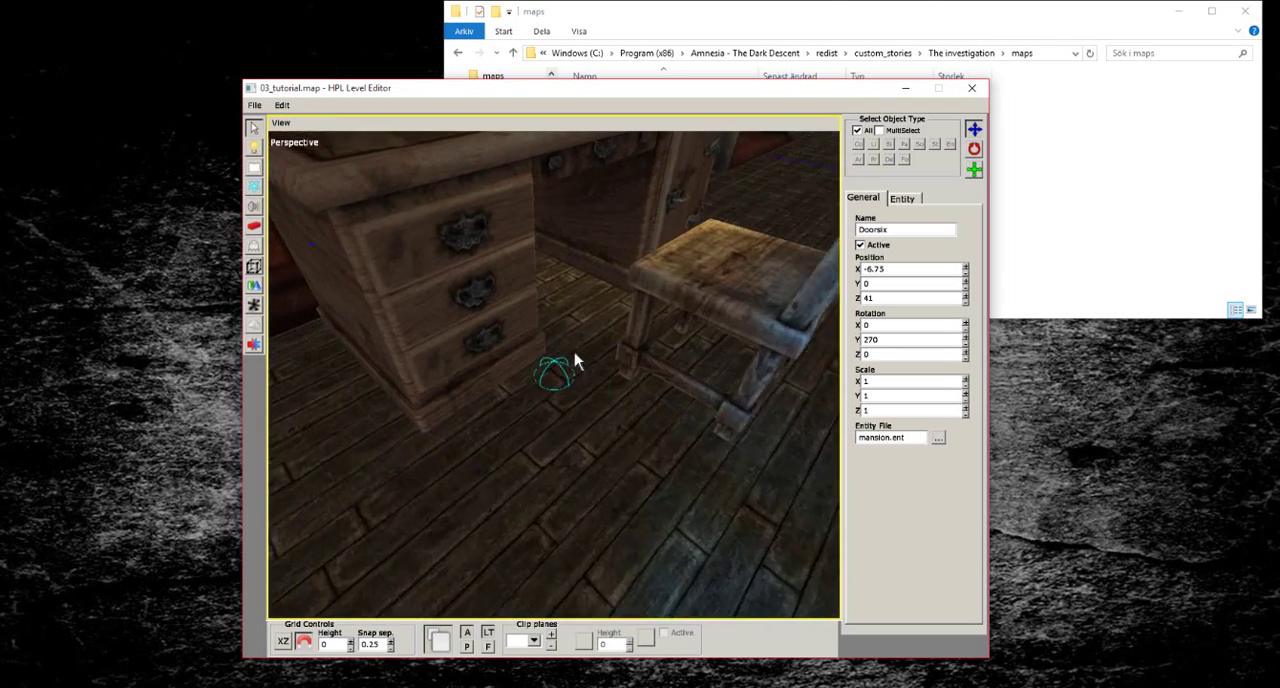
Step: Retarget the Keysix callback to Doorsix and UseKeyOnDoor6, copying 02_tutorial's UseKeyOnDoor header
key("alt+Tab")
scroll(374, 375, "up", 10)
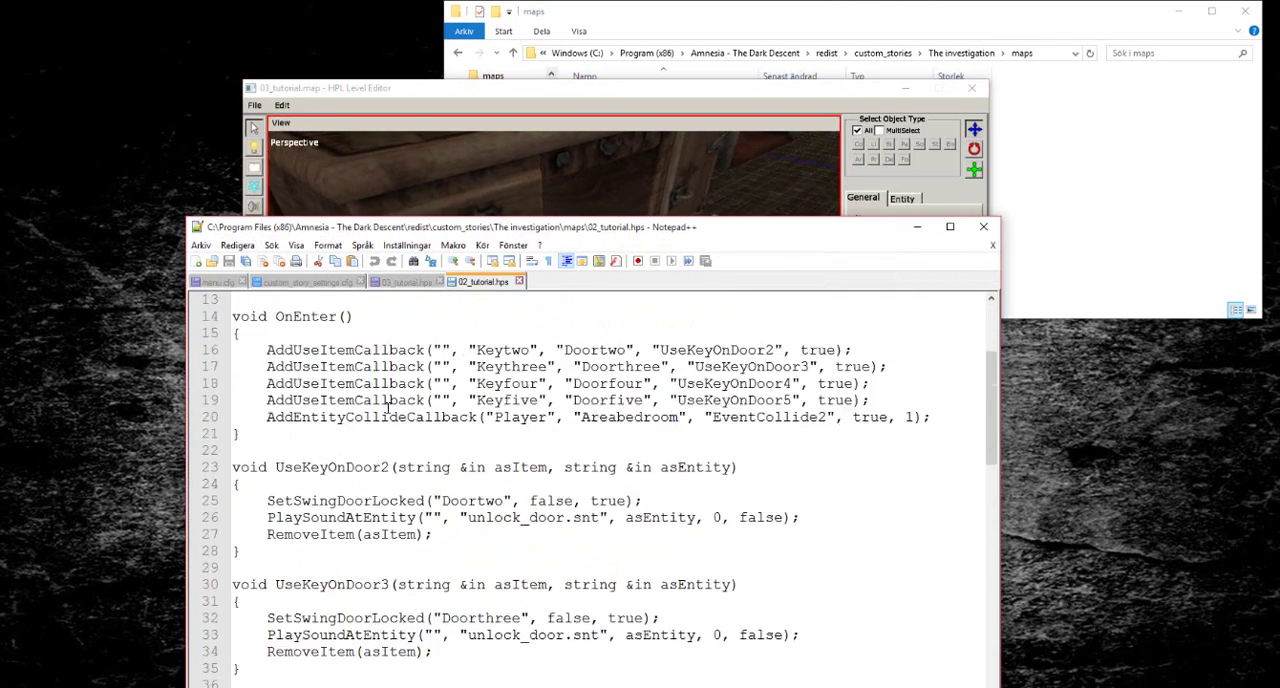
scroll(374, 375, "up", 5)
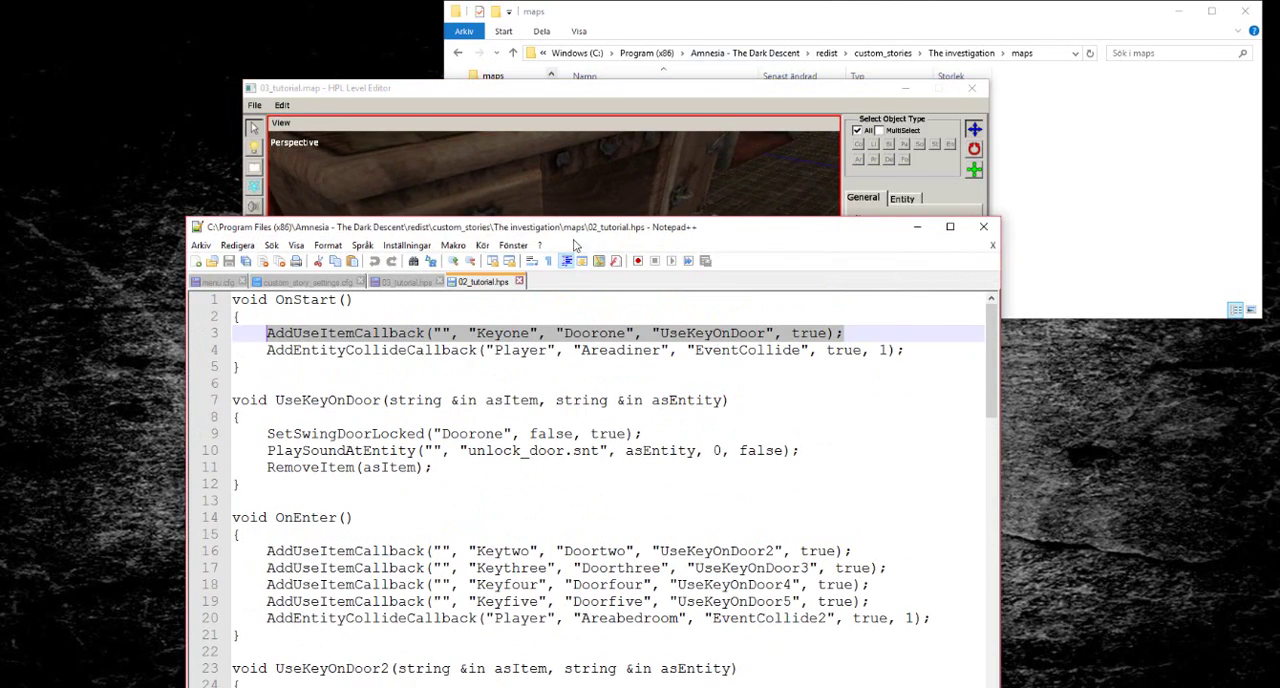
left_click(405, 283)
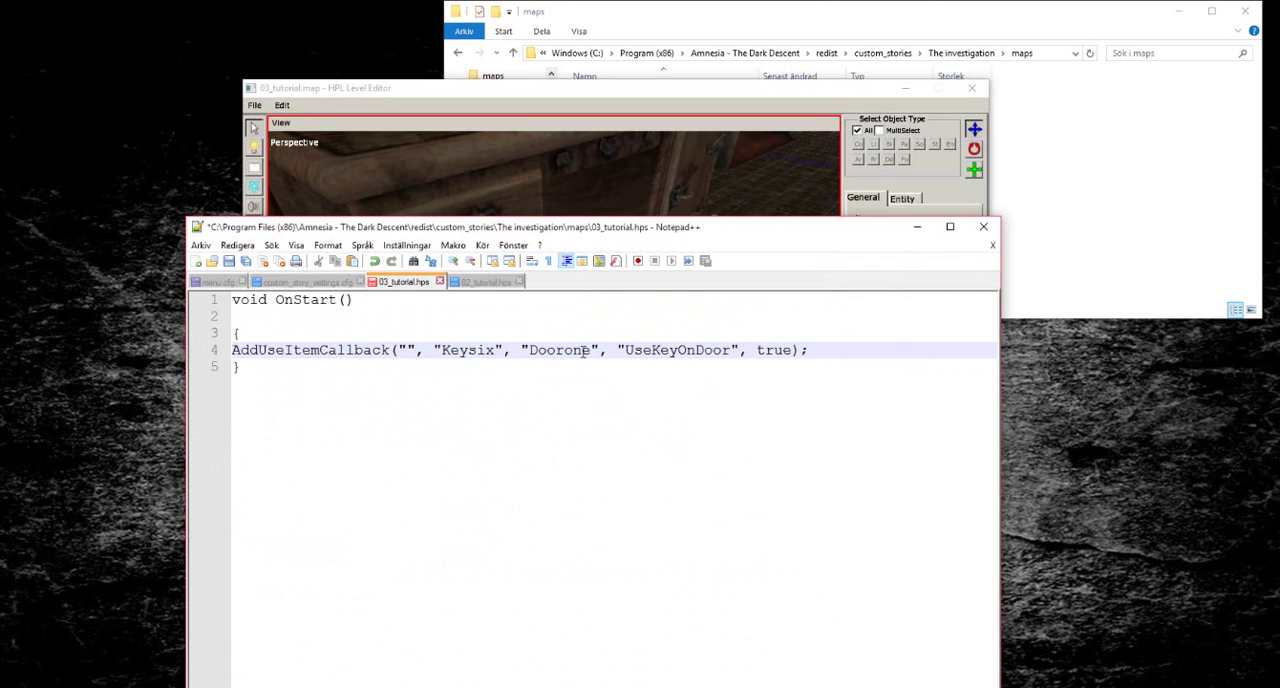
left_click_drag(591, 350, 573, 350)
type("six")
left_click(480, 283)
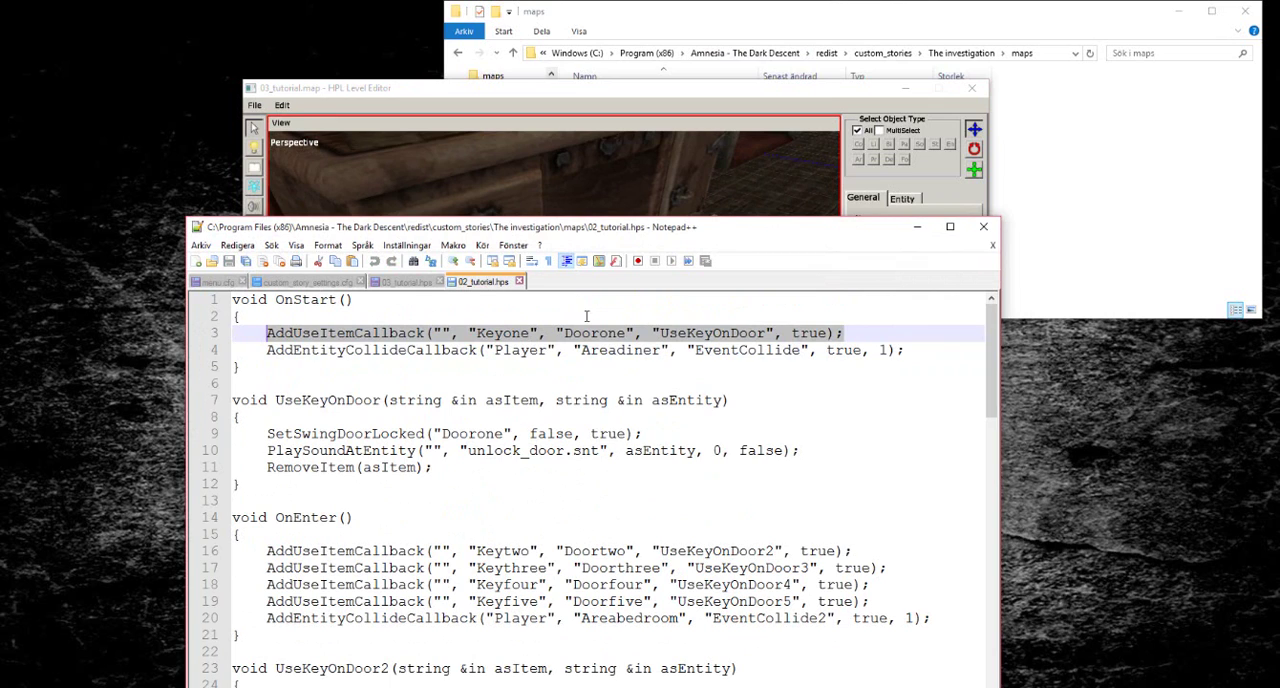
left_click(405, 282)
left_click(729, 352)
type("6\", true);")
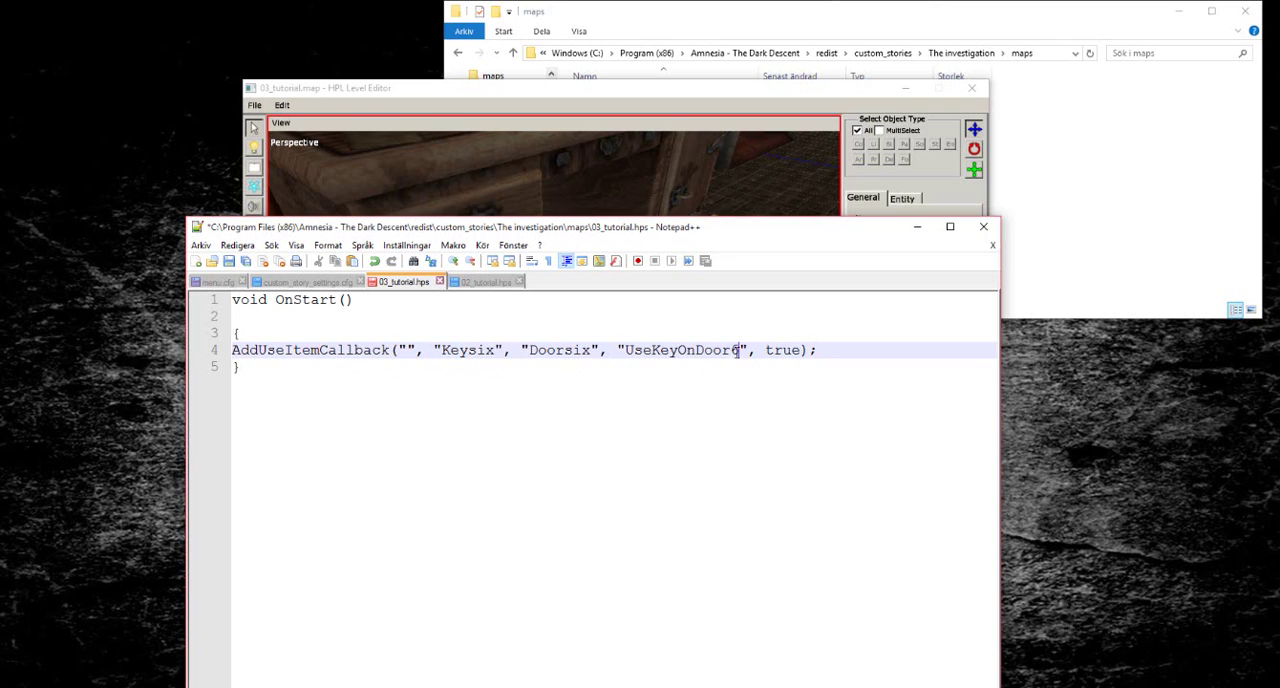
left_click(475, 282)
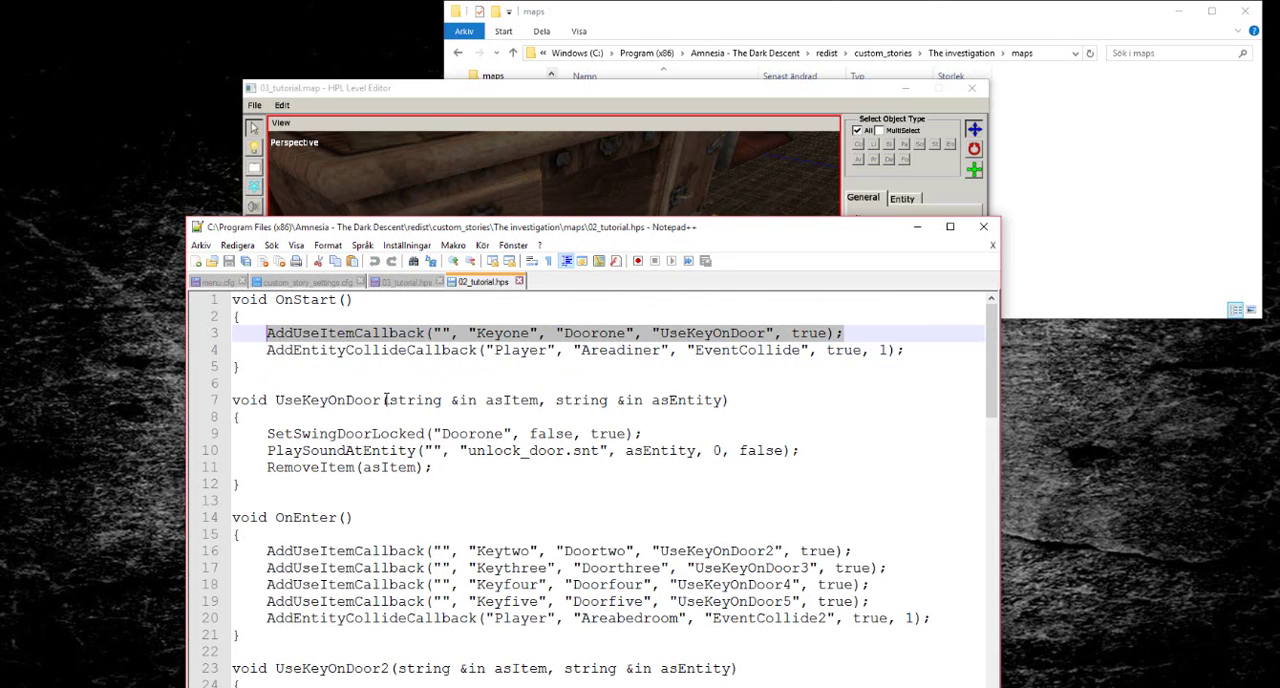
left_click_drag(728, 400, 237, 405)
key("ctrl+c")
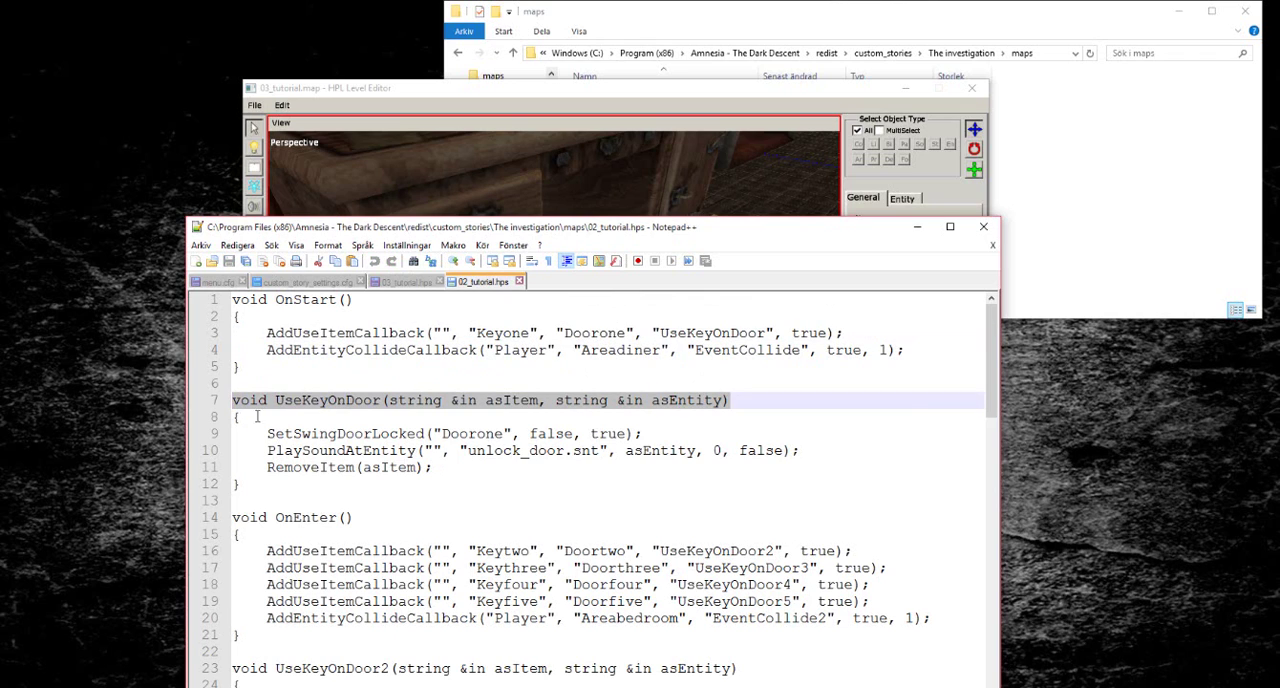
Step: Paste the UseKeyOnDoor header below OnStart in 03_tutorial.hps, naming it UseKeyOnDoor6
left_click(417, 283)
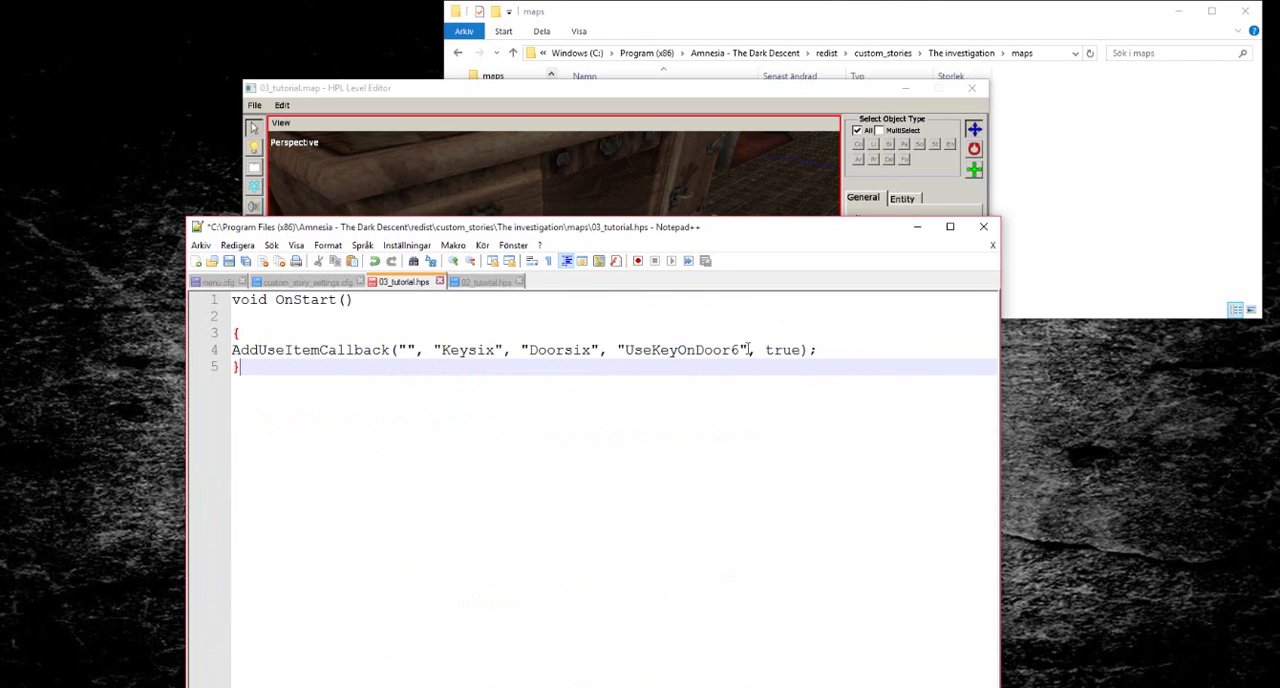
key("Return")
key("Return")
key("ctrl+v")
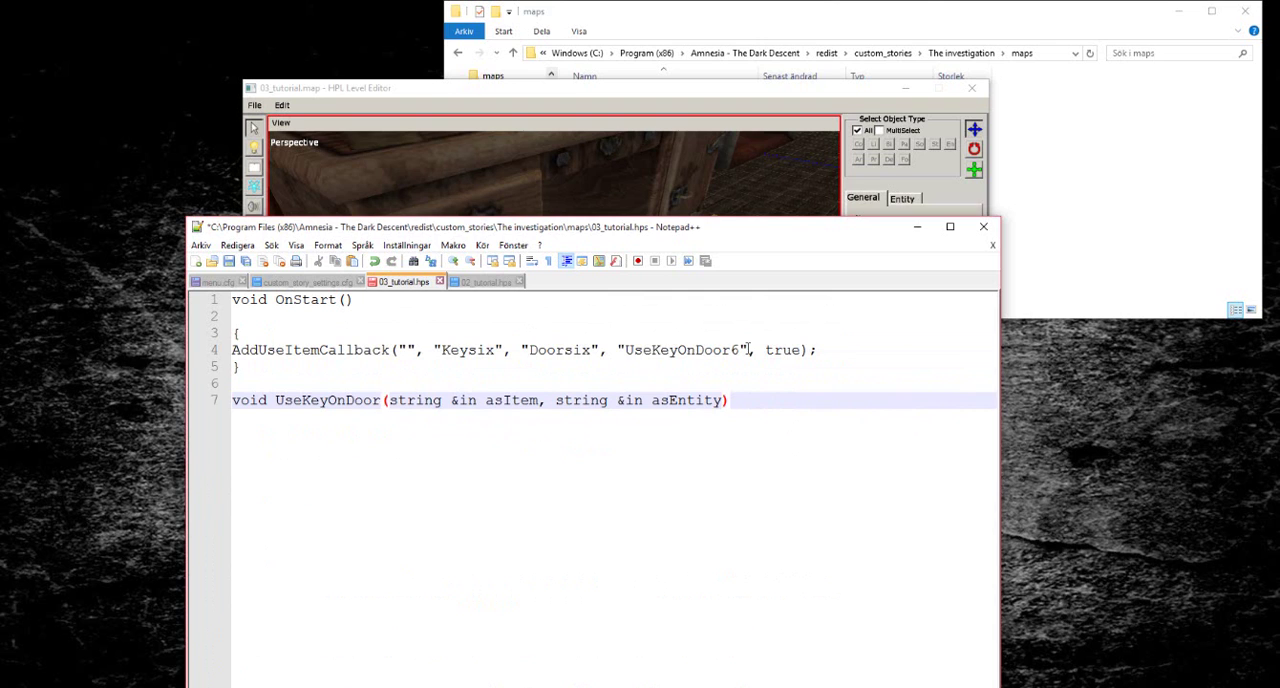
key("Left")
key("Left")
key("Left")
type("6")
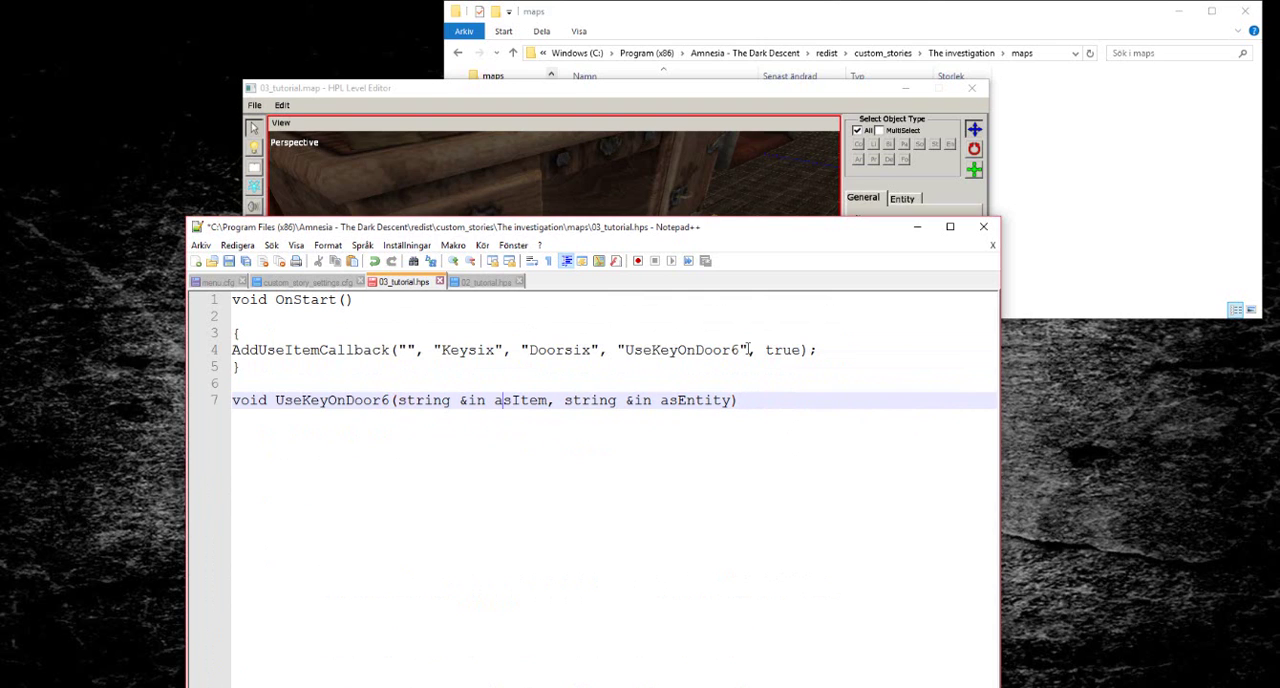
key("Return")
key("Return")
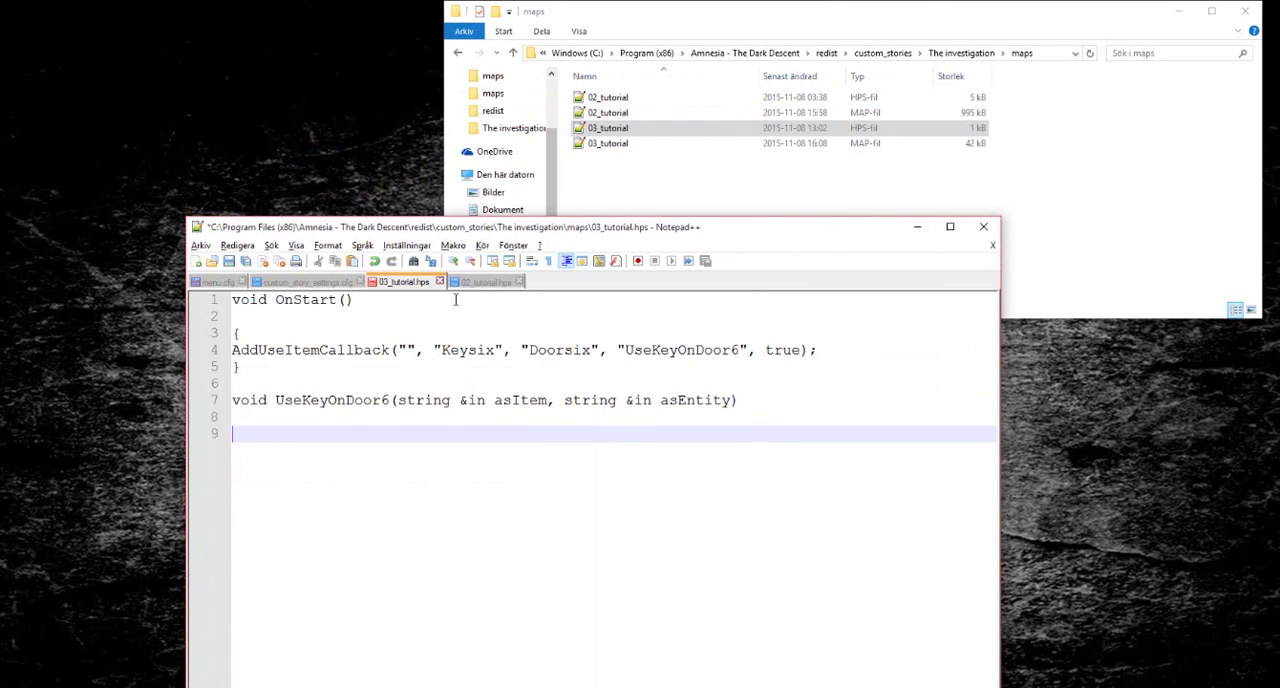
Step: Copy the three door-unlocking lines from 02_tutorial.hps into the new function body
left_click(480, 282)
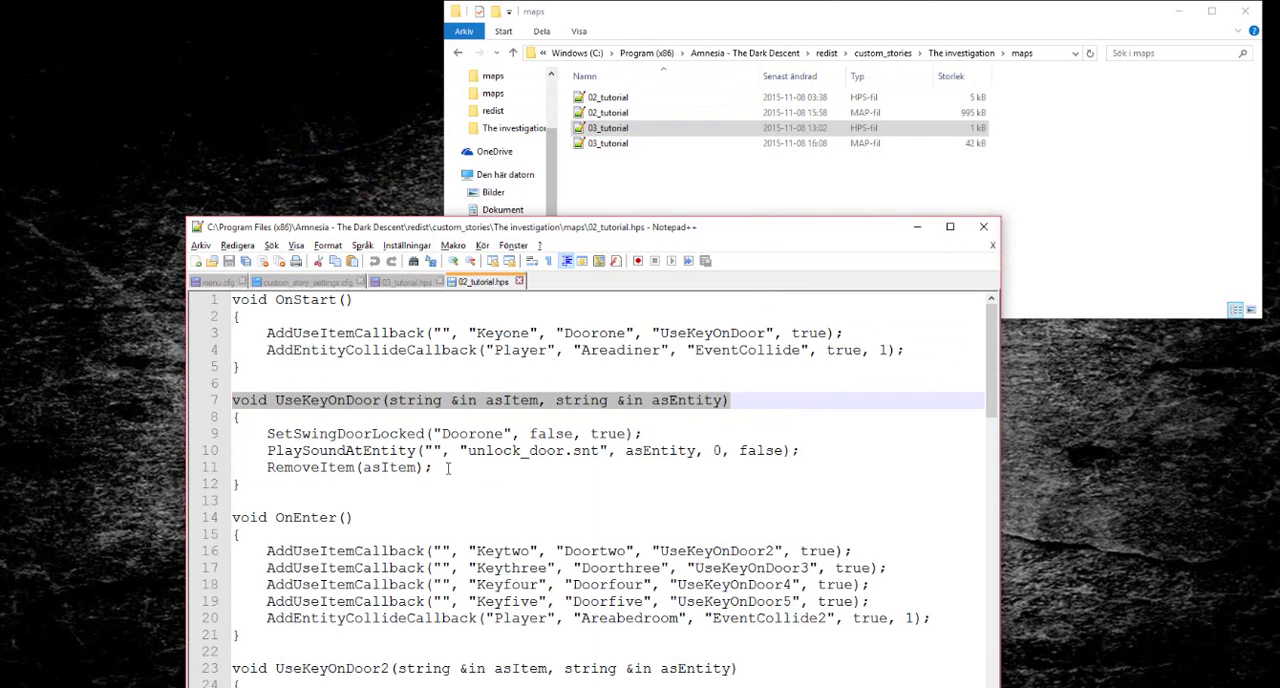
left_click_drag(448, 468, 265, 436)
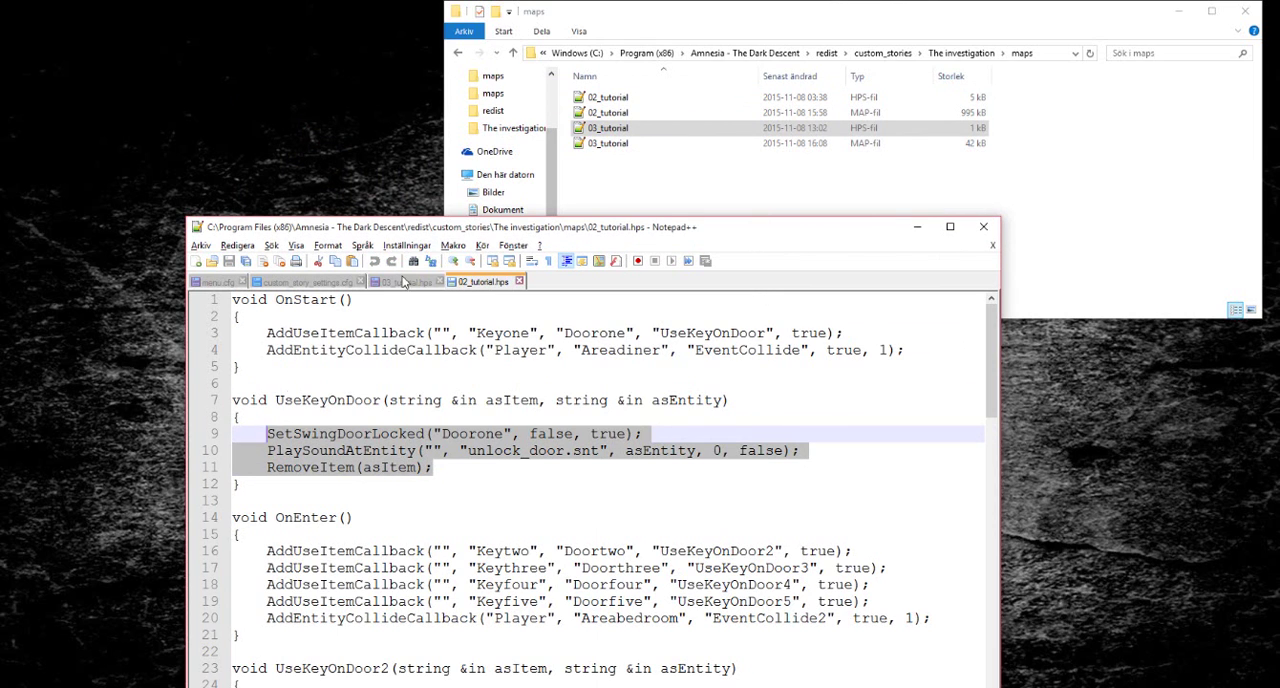
left_click(398, 284)
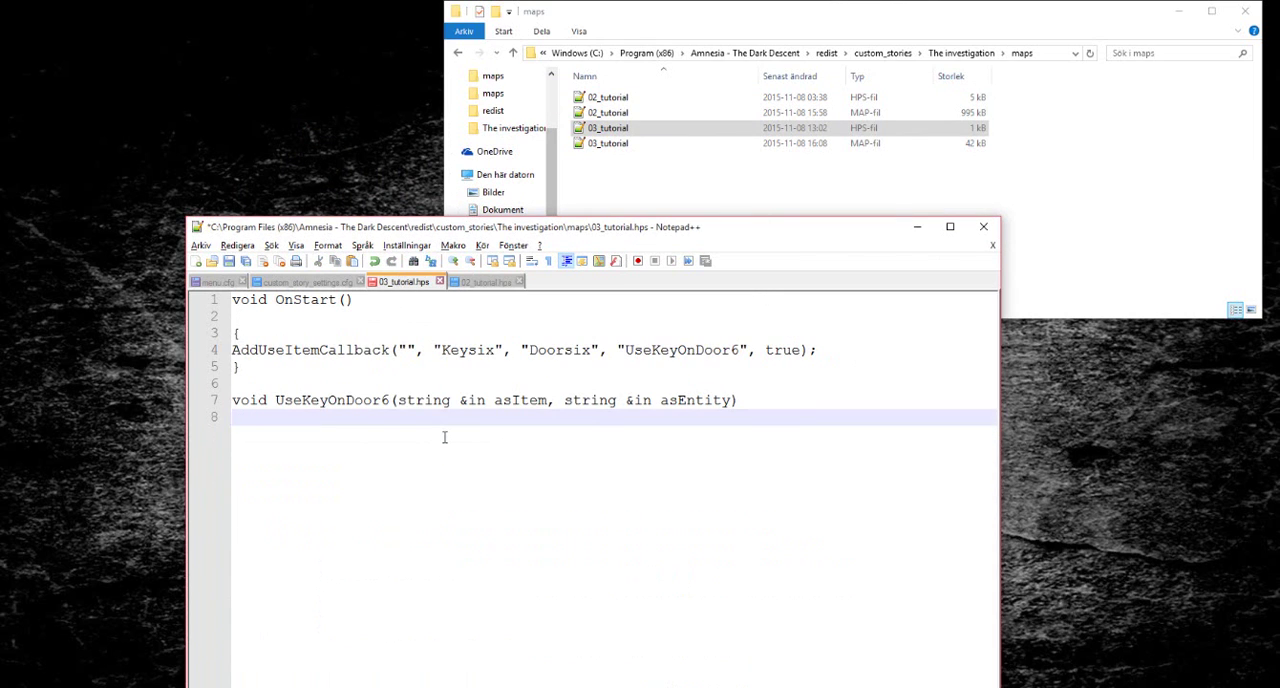
type("{}")
key("Return")
type("SetSwingDoorLocked(\"Doorone\", false, true); \tPlaySoundAtEntity(\"\", \"unlock_door.snt\", asEntity, 0, false); \tRemoveItem(asItem);")
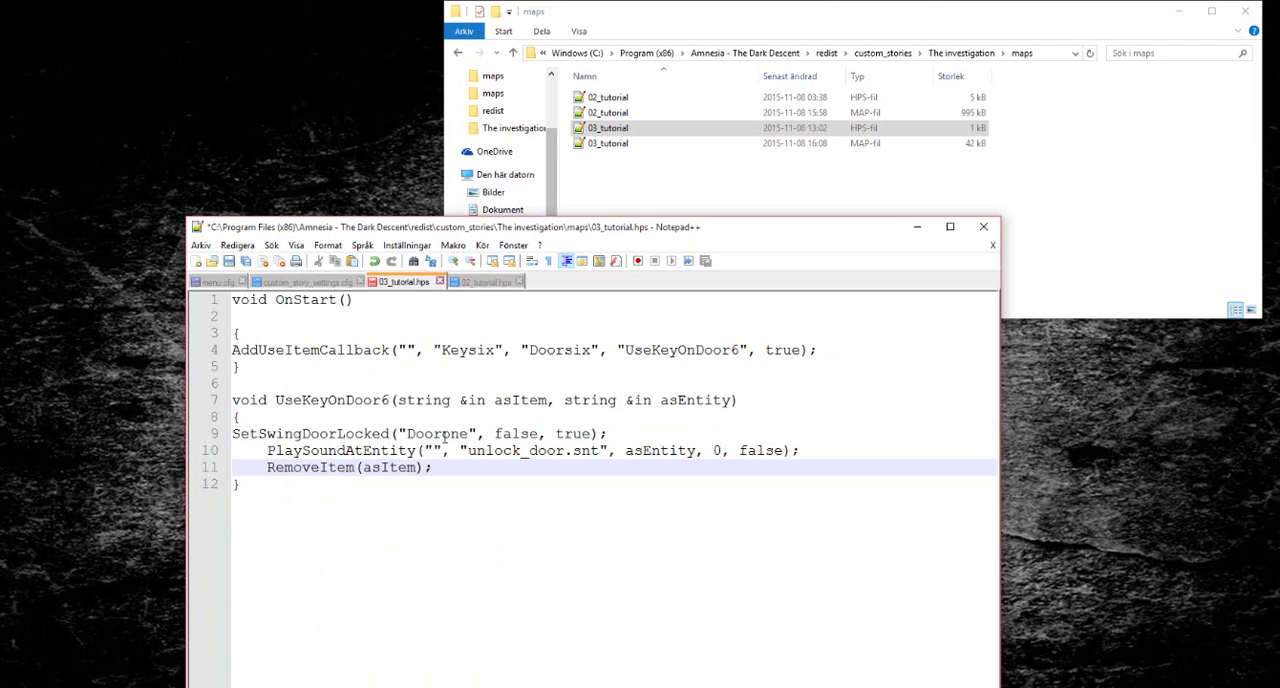
Step: Indent the pasted lines and point SetSwingDoorLocked at Doorsix, comparing against 02_tutorial
left_click(444, 437)
key("Tab")
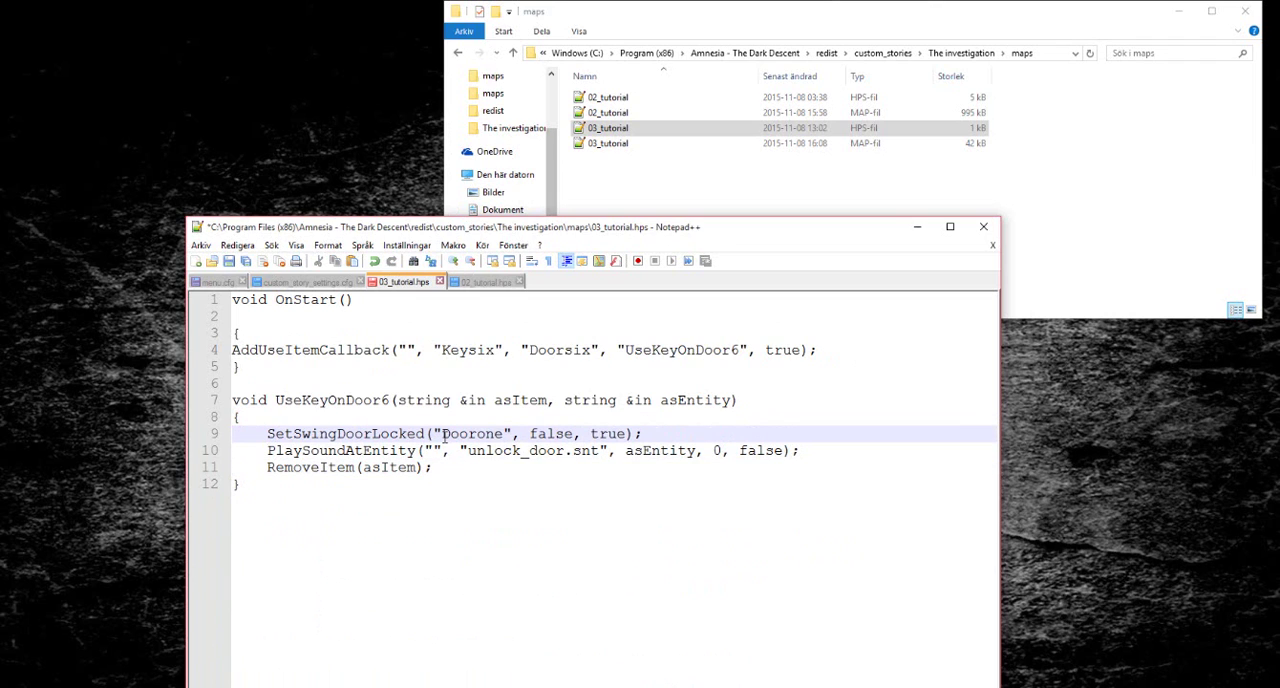
type("six")
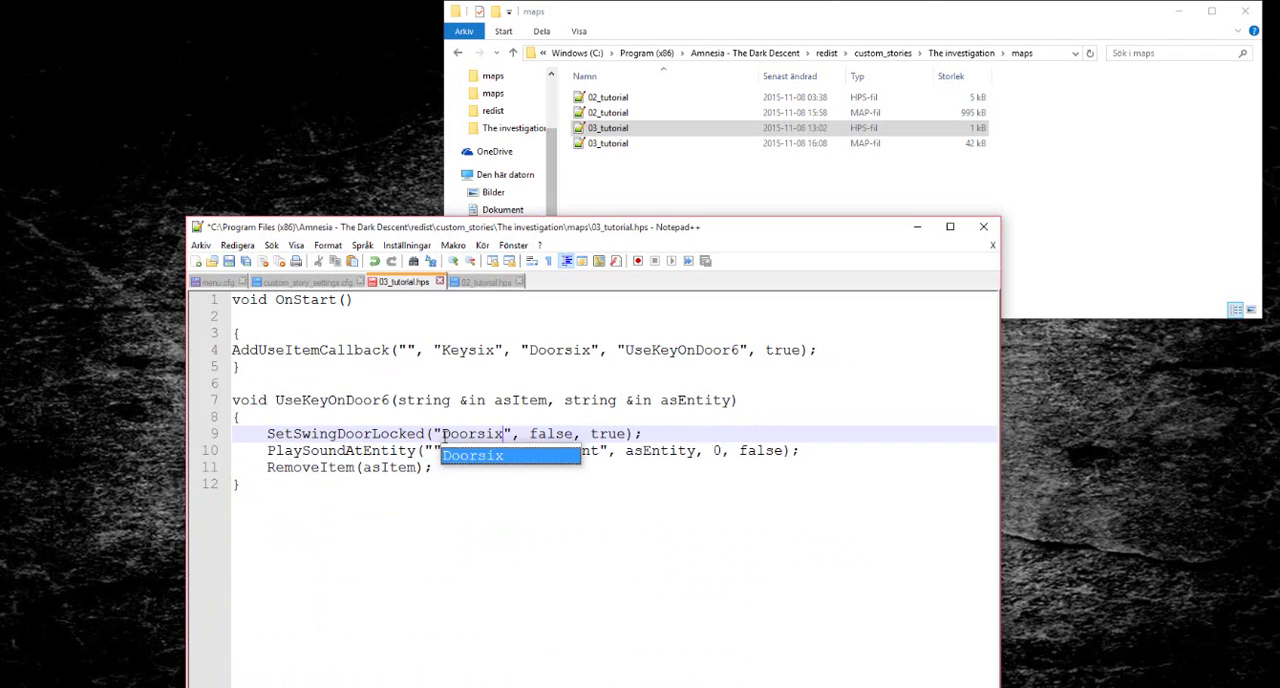
key("Right")
key("Down")
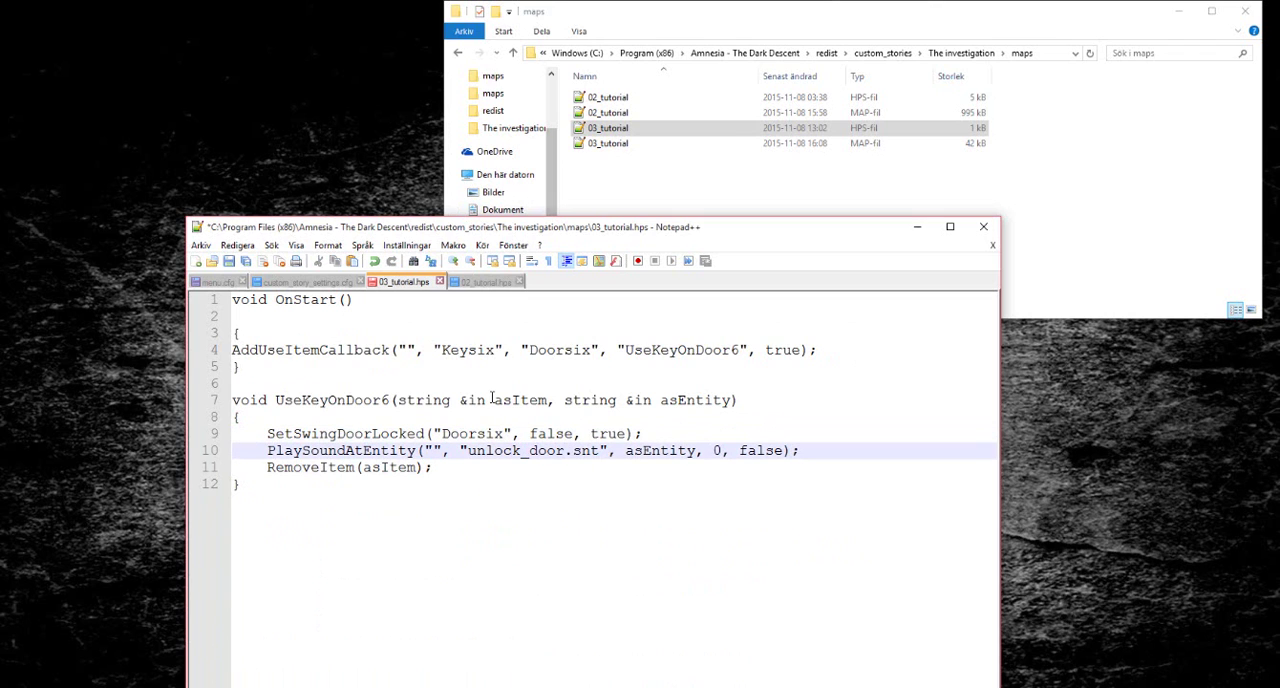
left_click(483, 282)
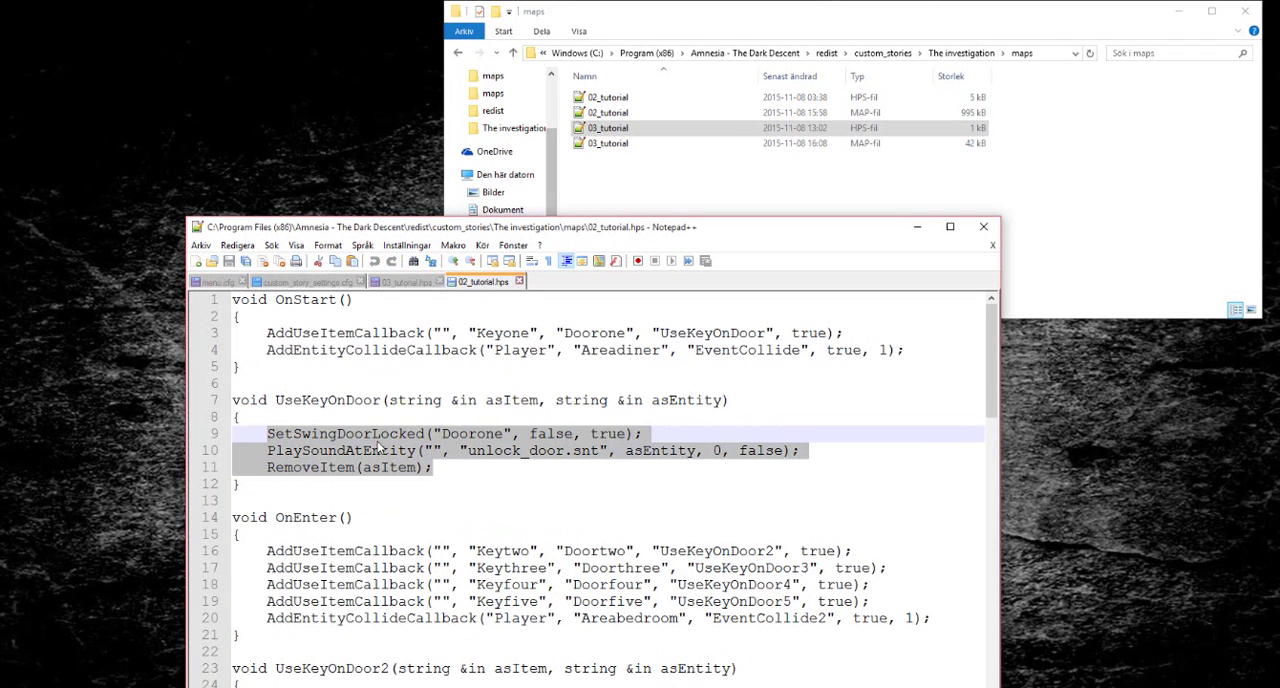
left_click(400, 282)
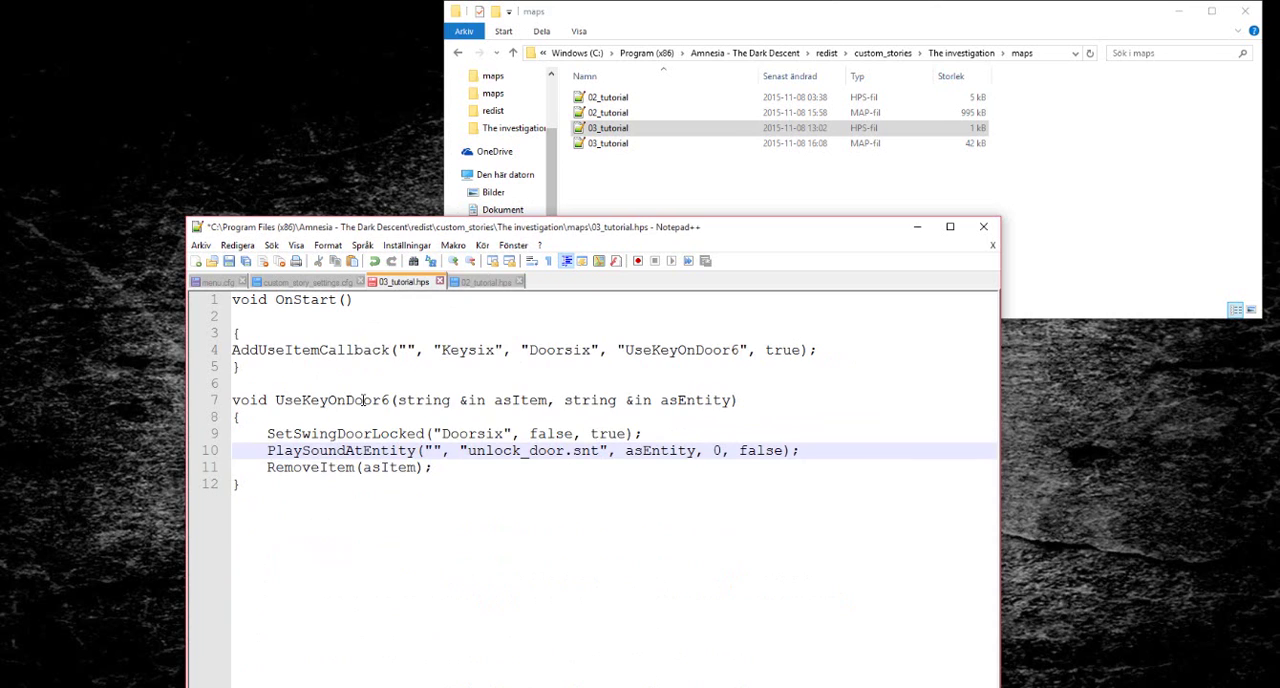
left_click(483, 282)
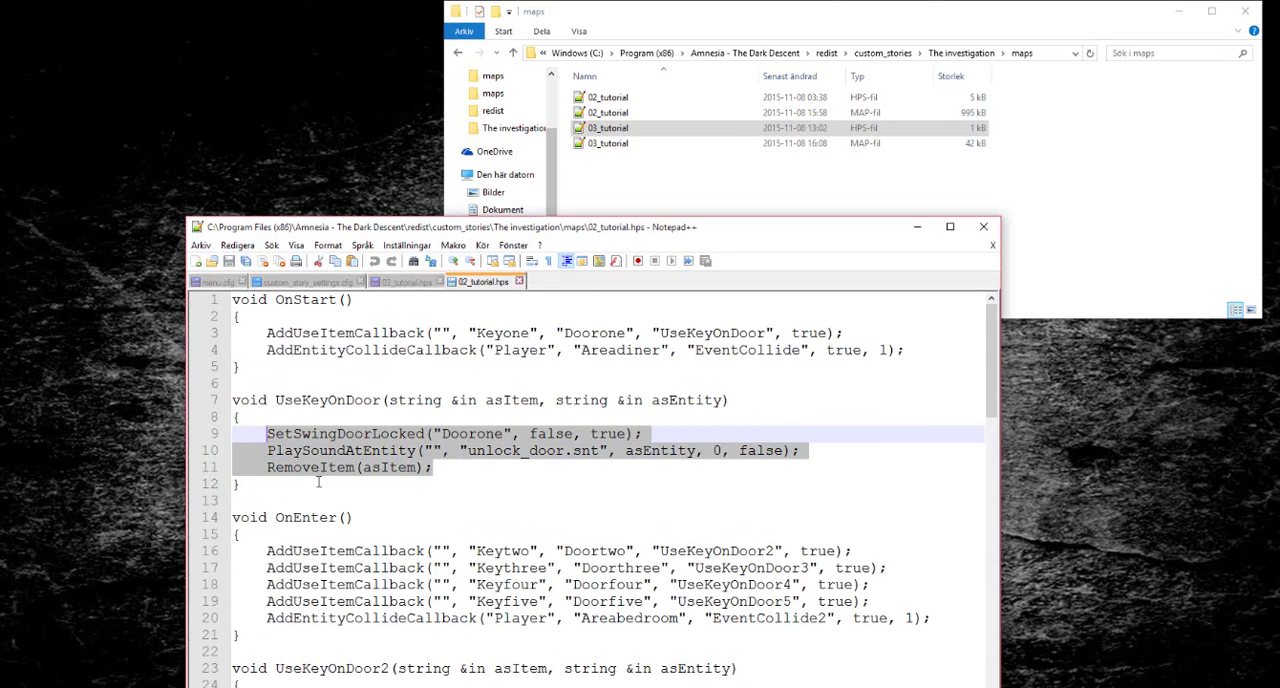
left_click(400, 282)
key("Down")
Step: Save 03_tutorial.hps and hide Notepad++
left_click(203, 246)
left_click(600, 261)
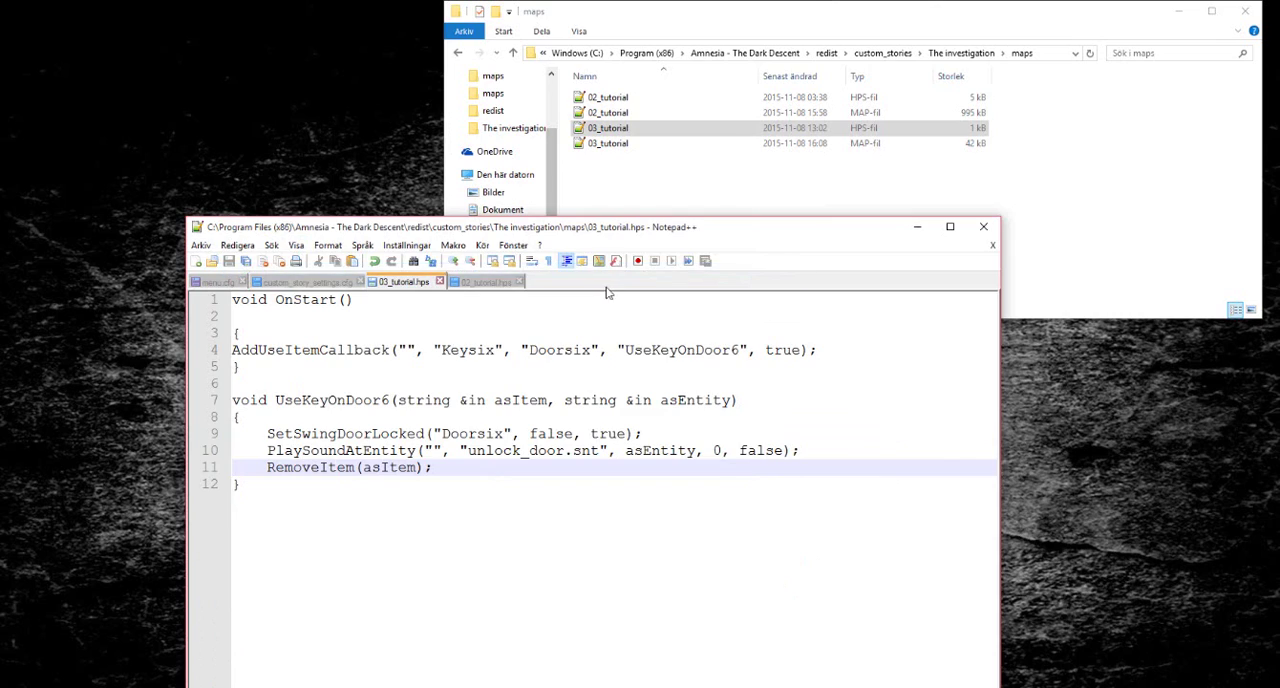
left_click(984, 230)
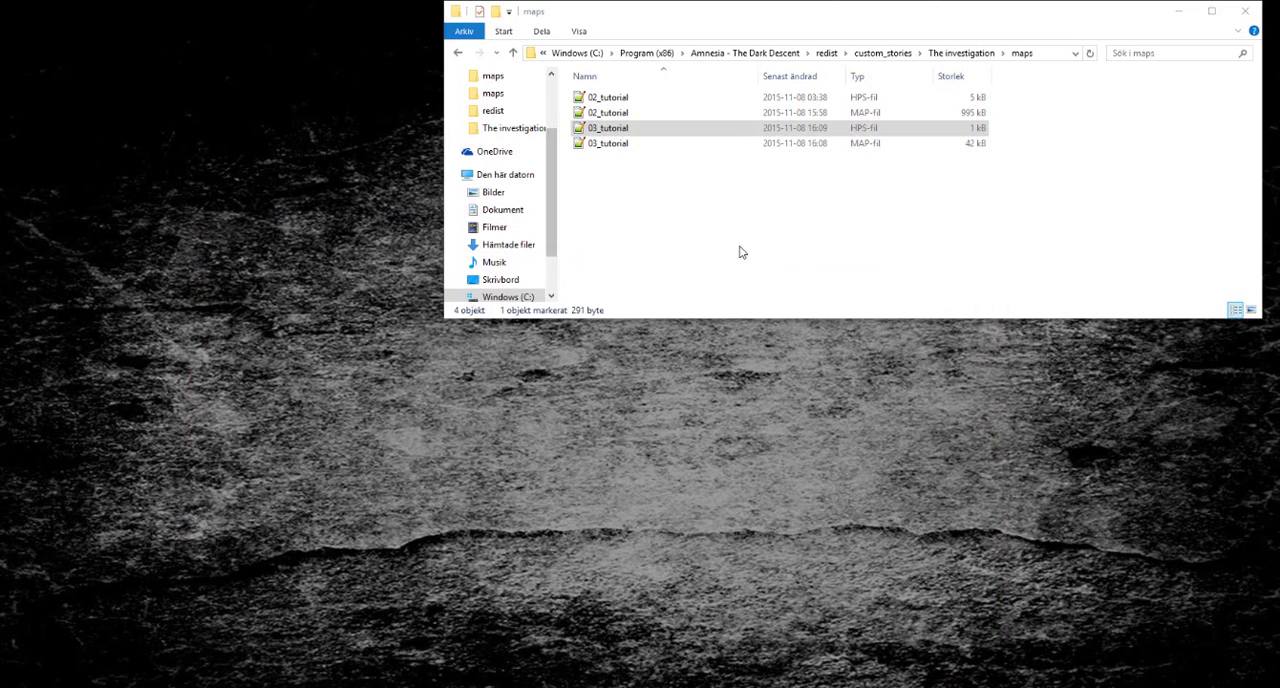
Step: Reopen the 03_tutorial script, then close Notepad++
double_click(608, 128)
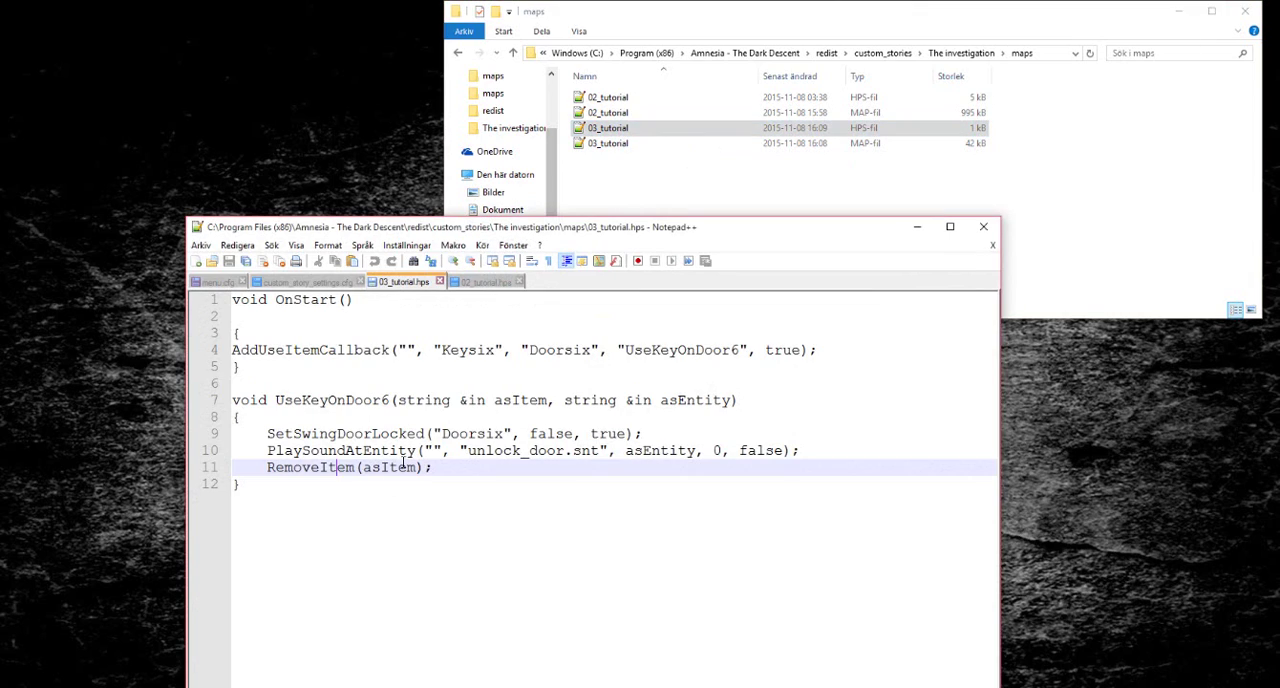
left_click(983, 230)
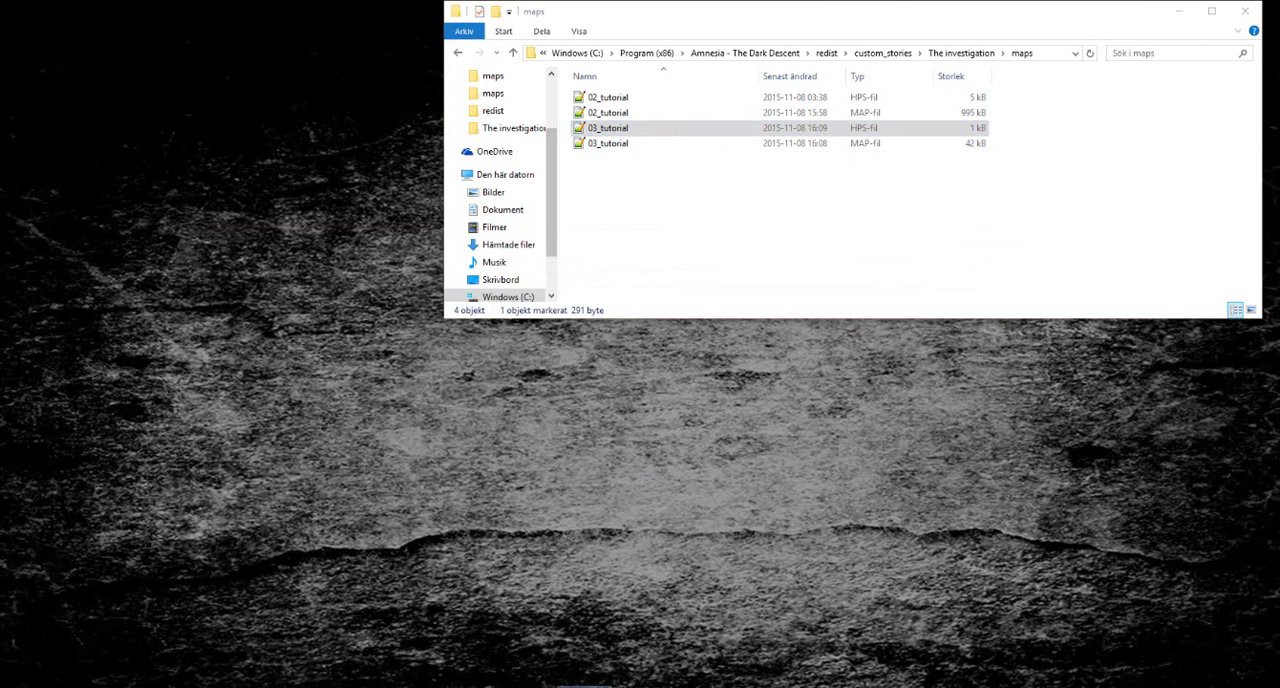
Step: Launch Amnesia from the Spel shortcut, position the game window, and close the Spel and maps folder windows
double_click(623, 133)
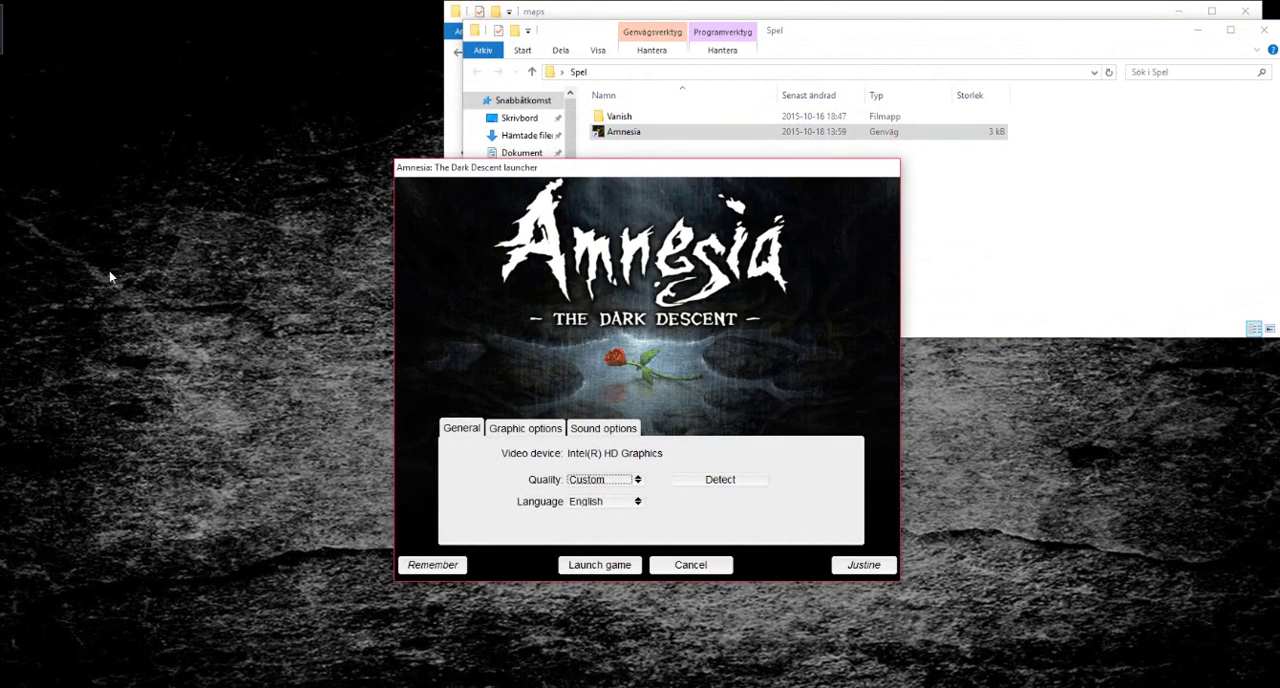
left_click(599, 565)
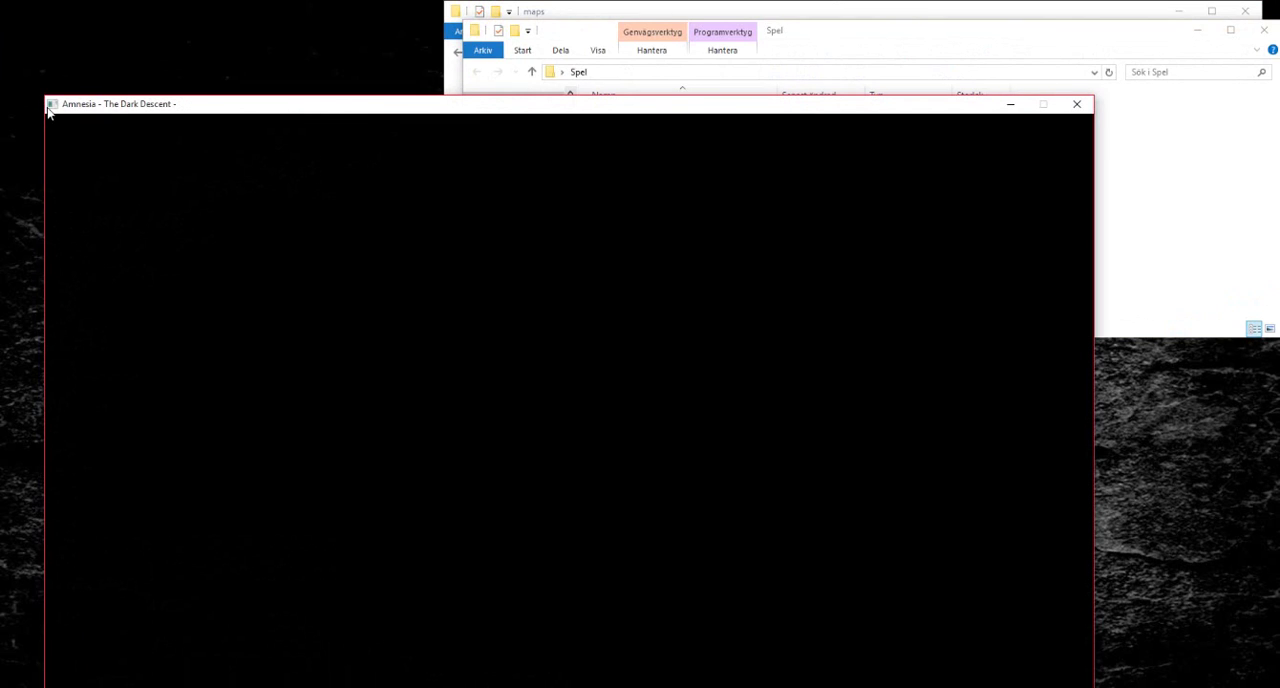
left_click_drag(160, 104, 172, 14)
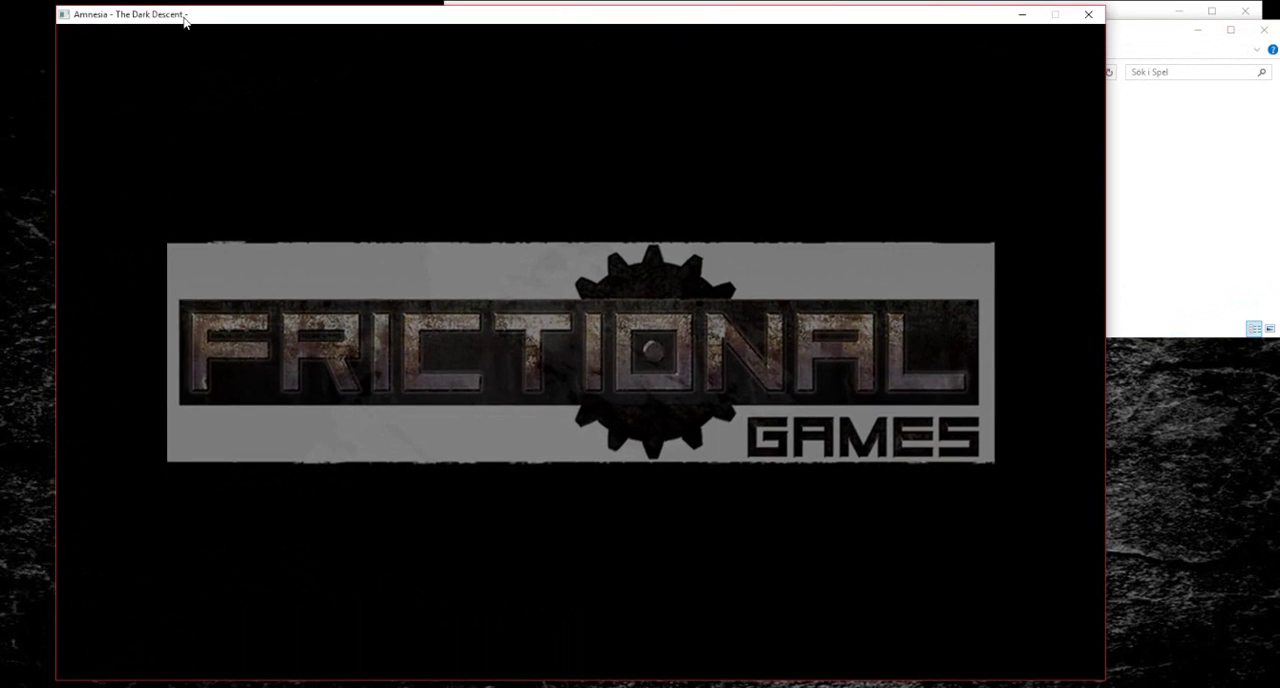
left_click_drag(440, 24, 463, 50)
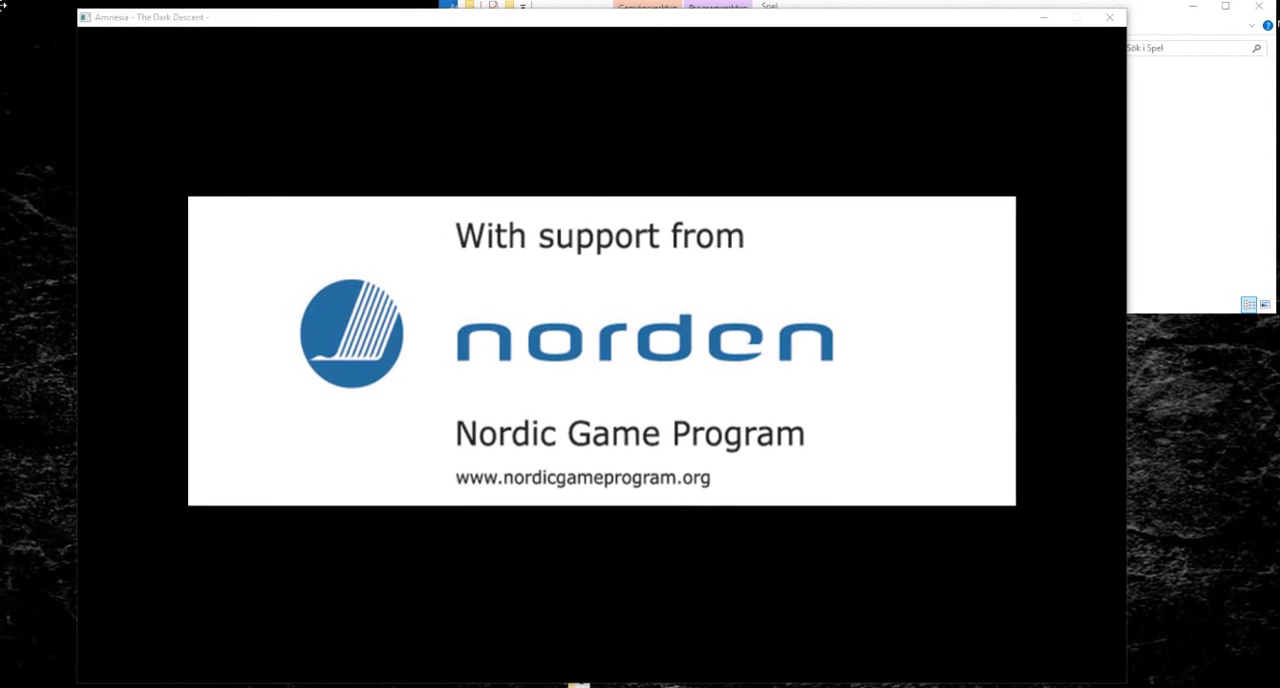
left_click(826, 9)
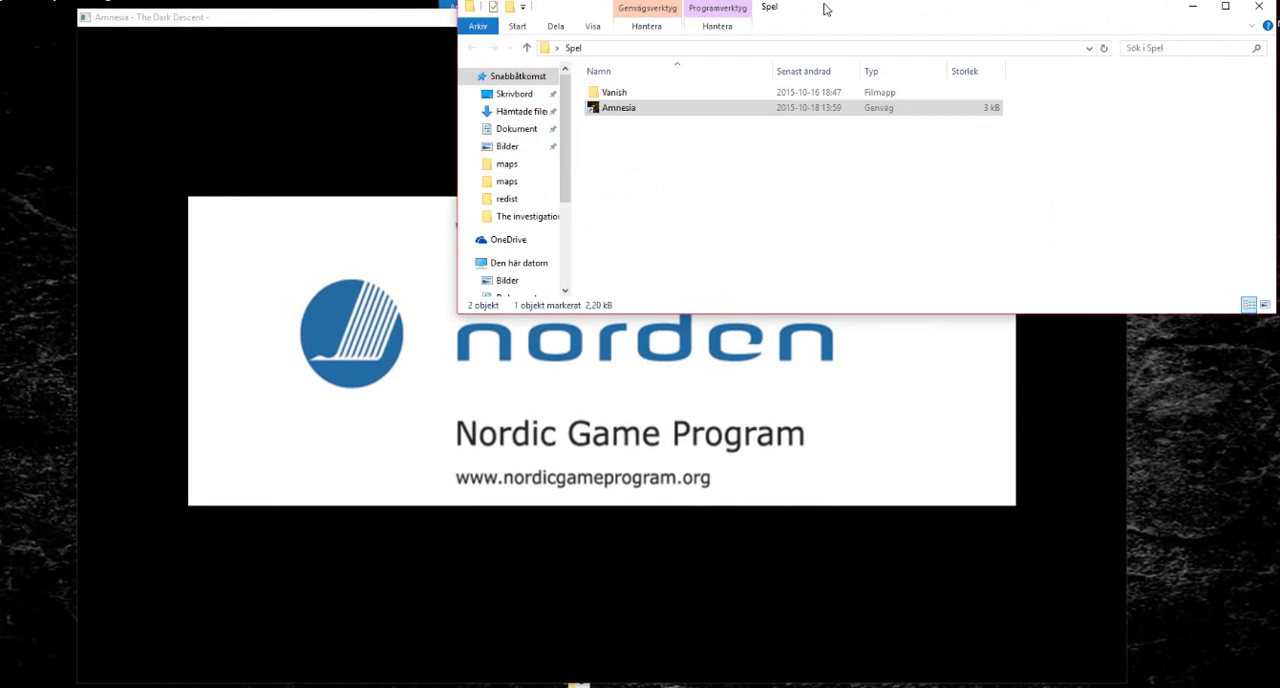
left_click(1262, 8)
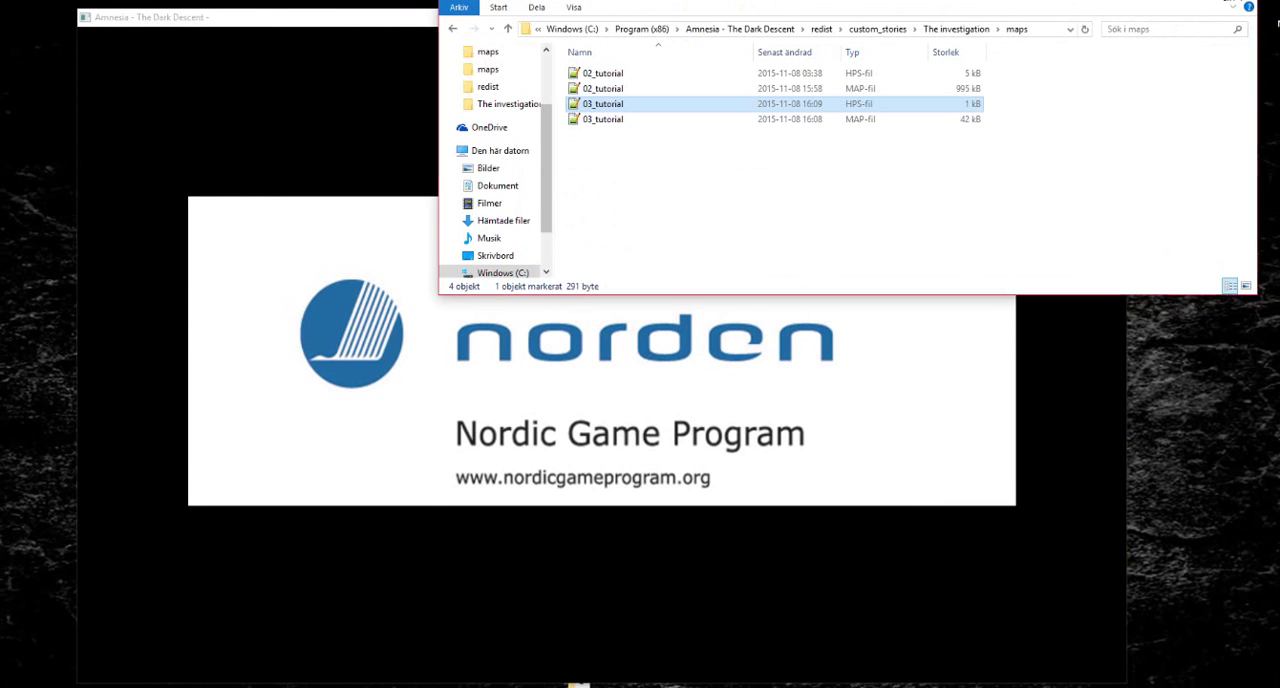
left_click(1213, 3)
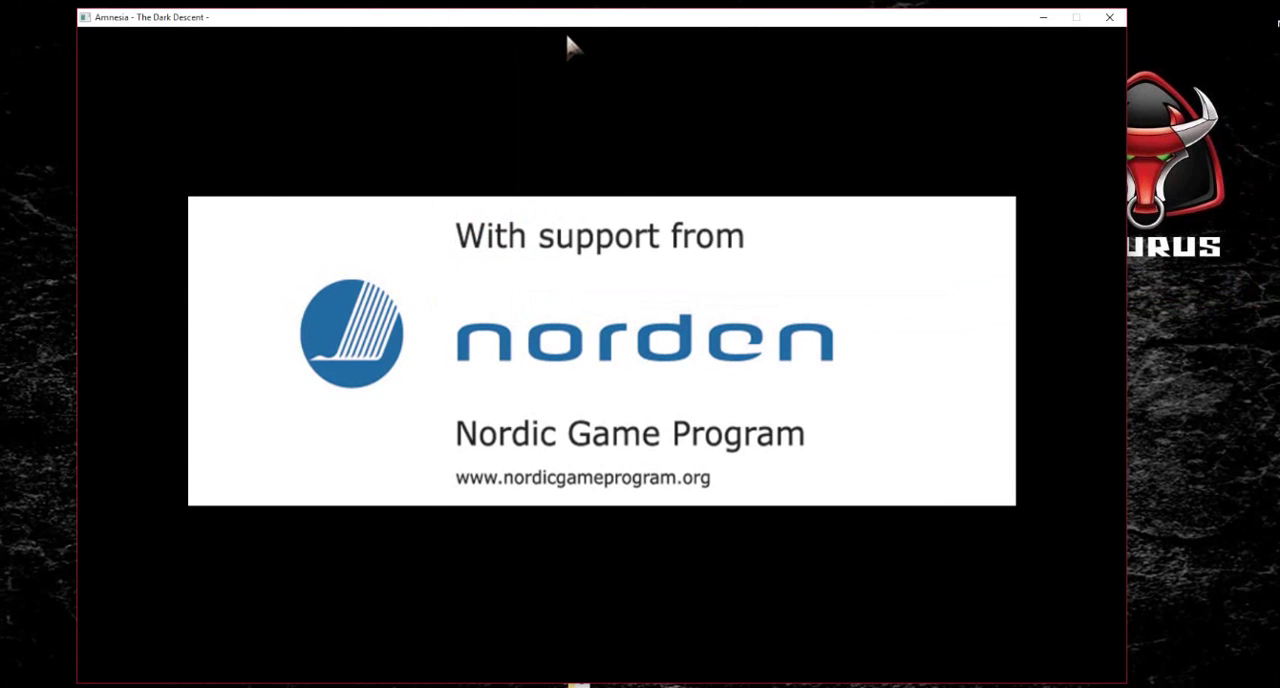
left_click_drag(537, 22, 554, 26)
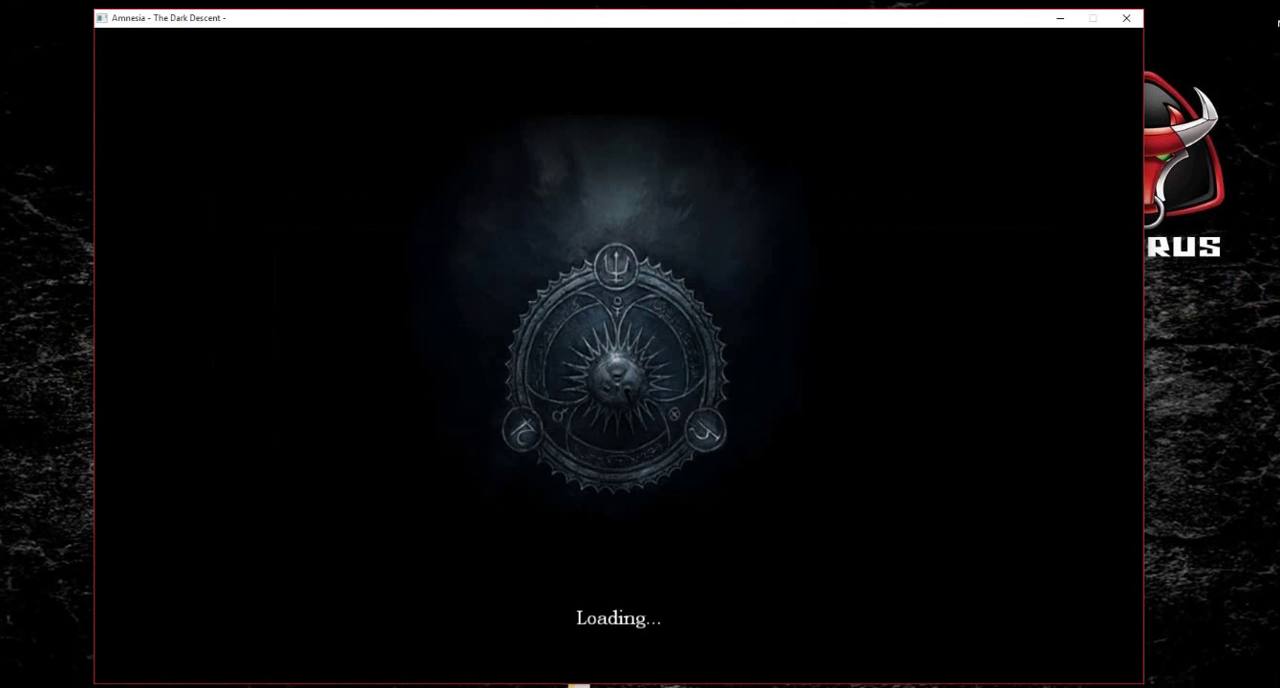
Step: Start 'The investigation' custom story and pick up the oil in the starting room
left_click(532, 443)
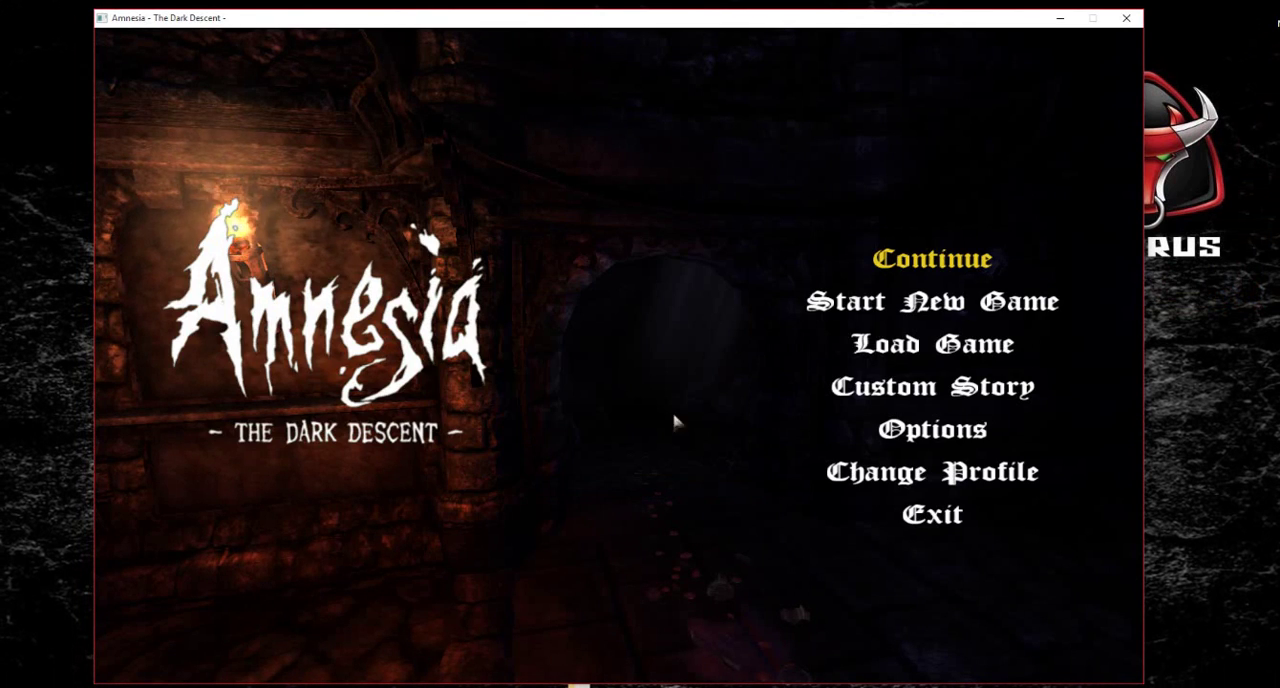
left_click(941, 393)
double_click(429, 320)
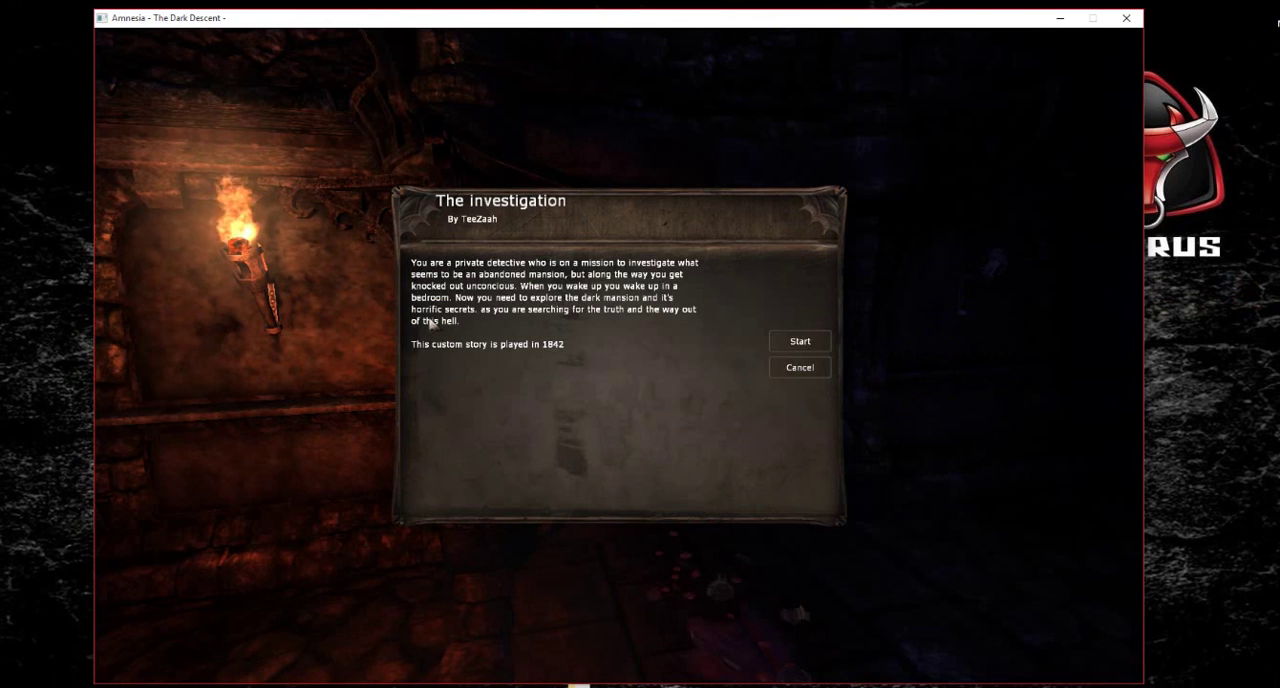
left_click(772, 340)
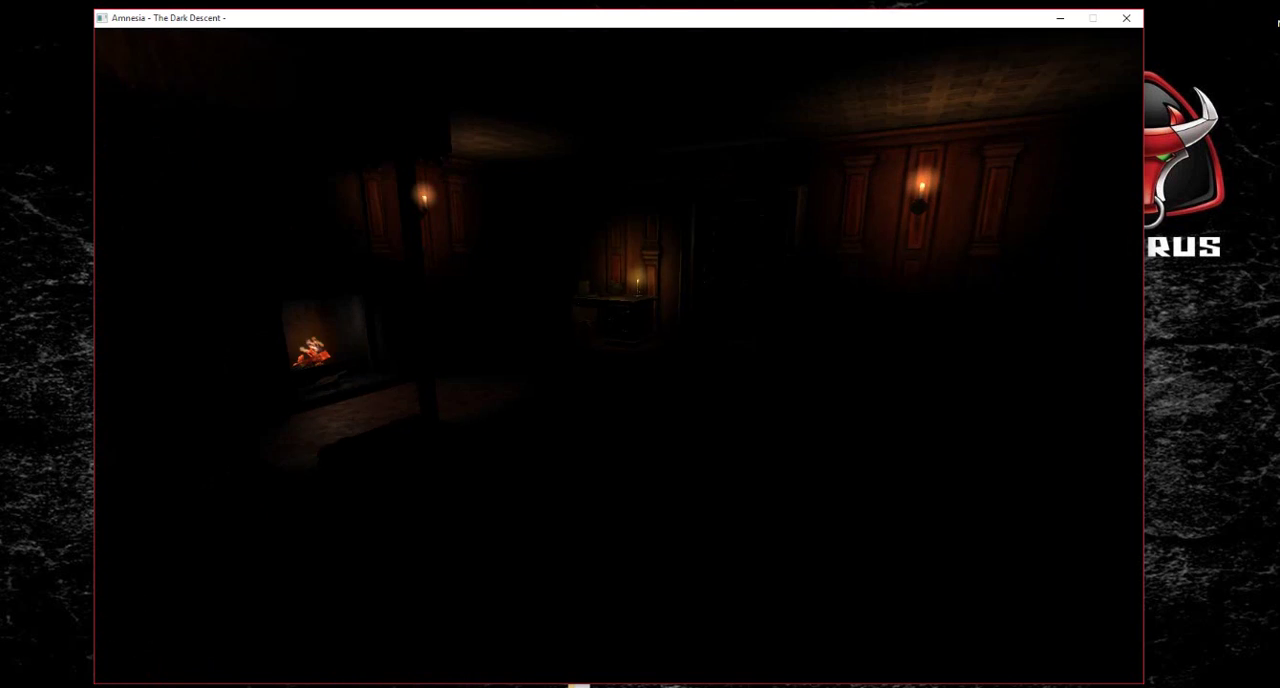
key("f")
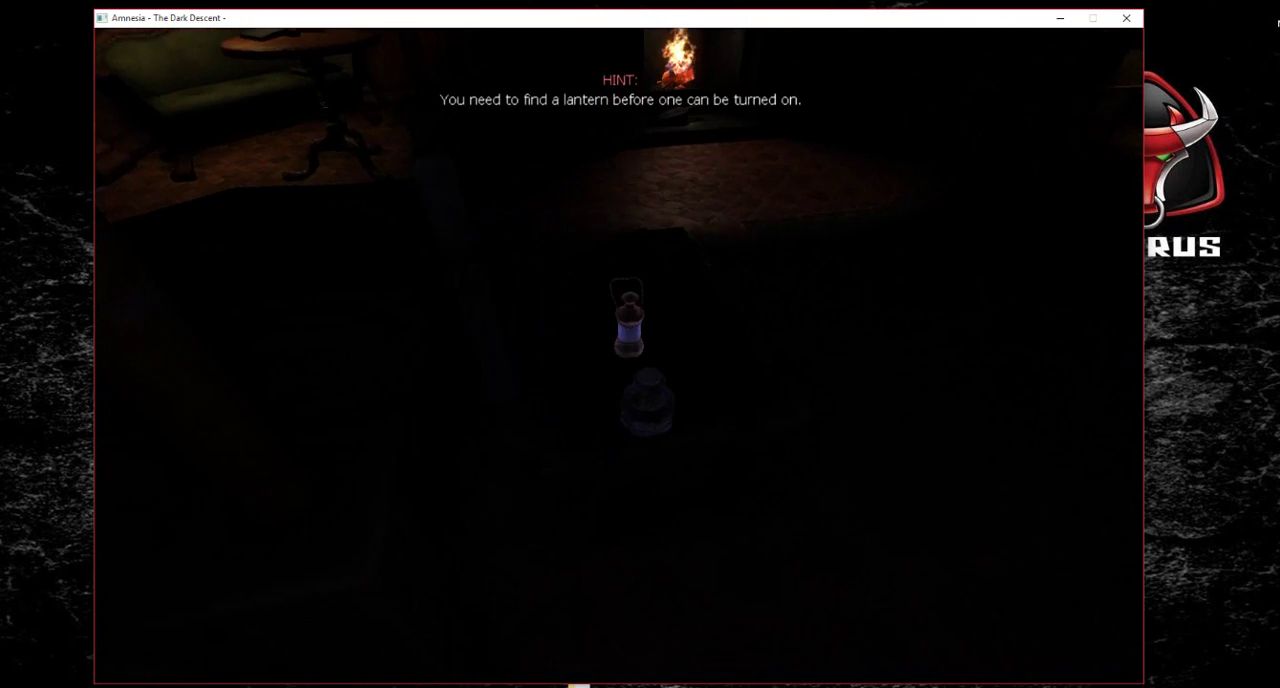
left_click(620, 355)
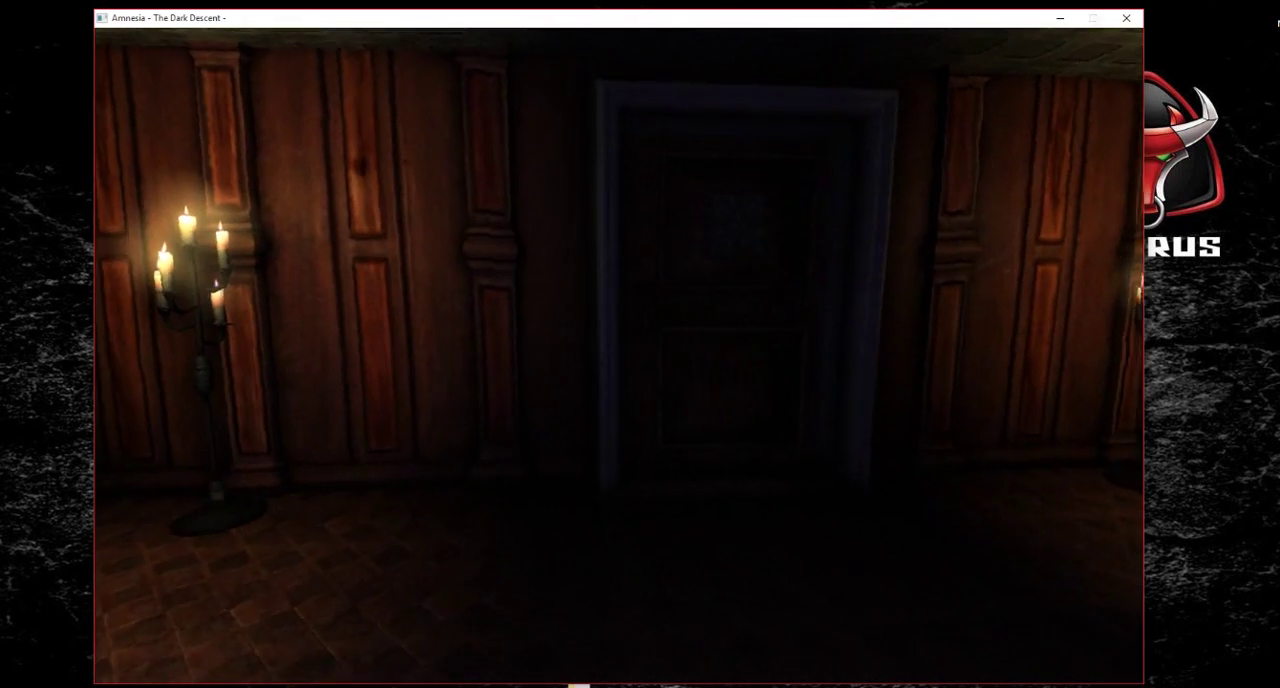
Step: Unlock the locked door with the Workroom key from the inventory
key("Tab")
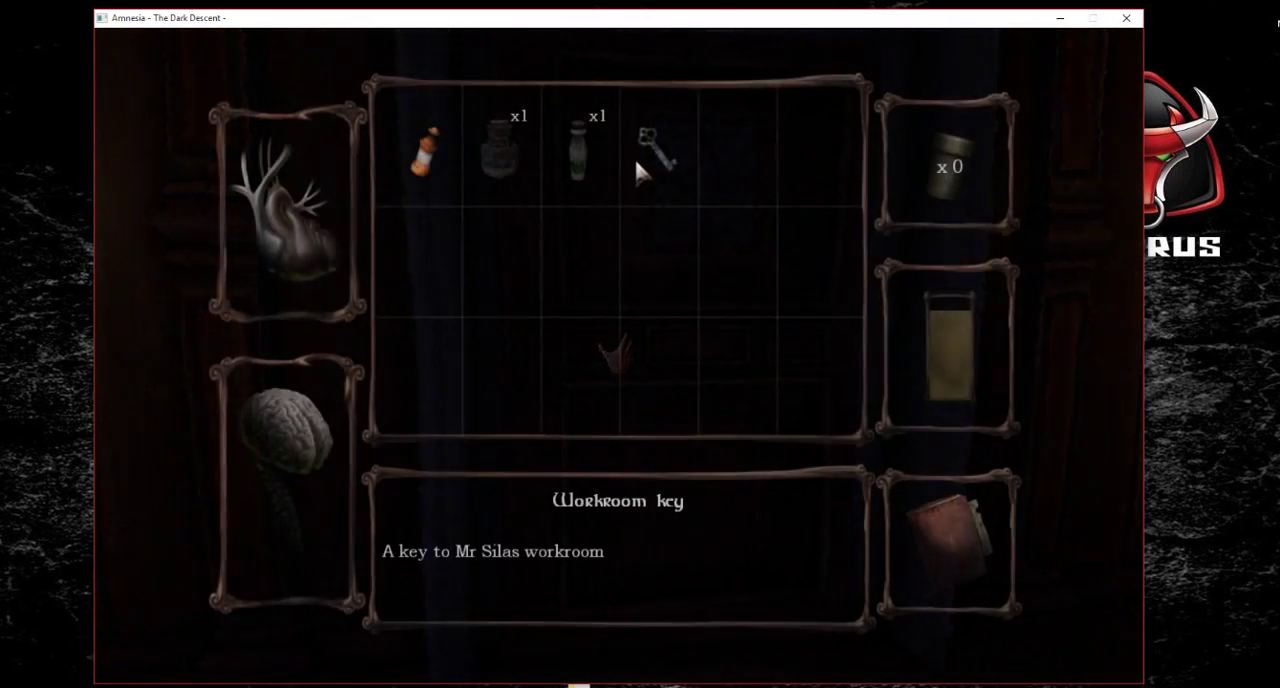
left_click(655, 150)
left_click(612, 352)
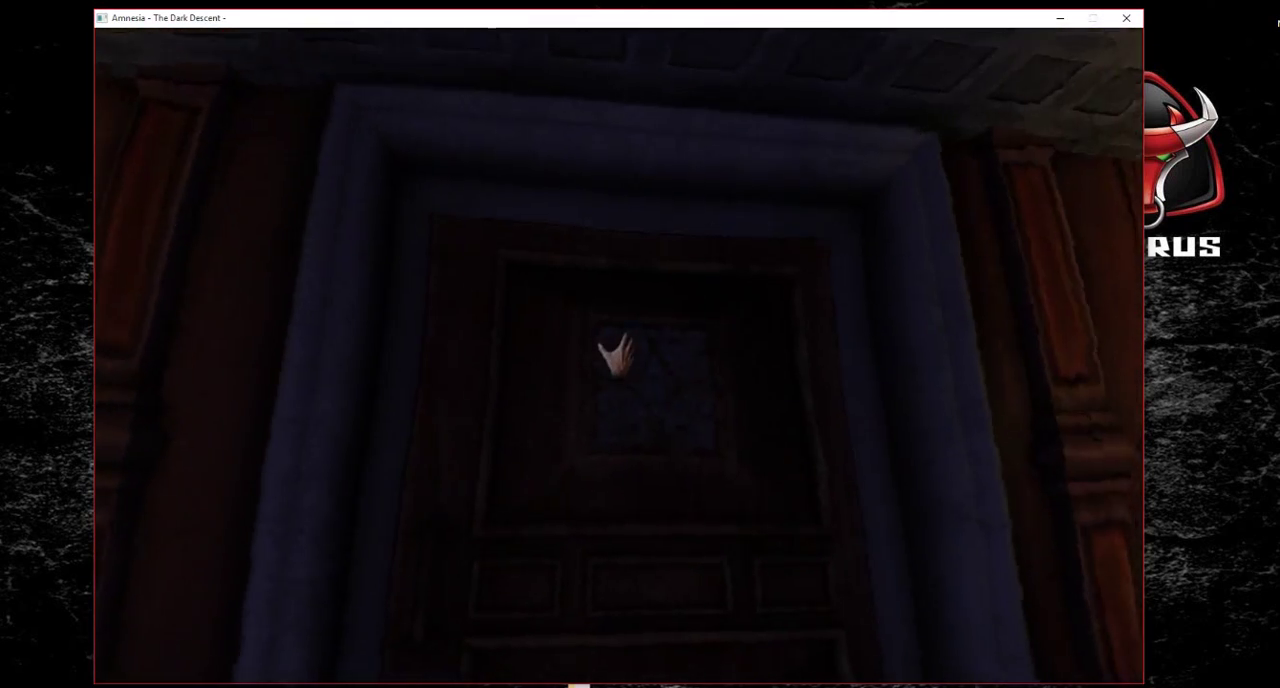
Step: Walk down the corridor into the desk room and pull open the desk drawer
key("w")
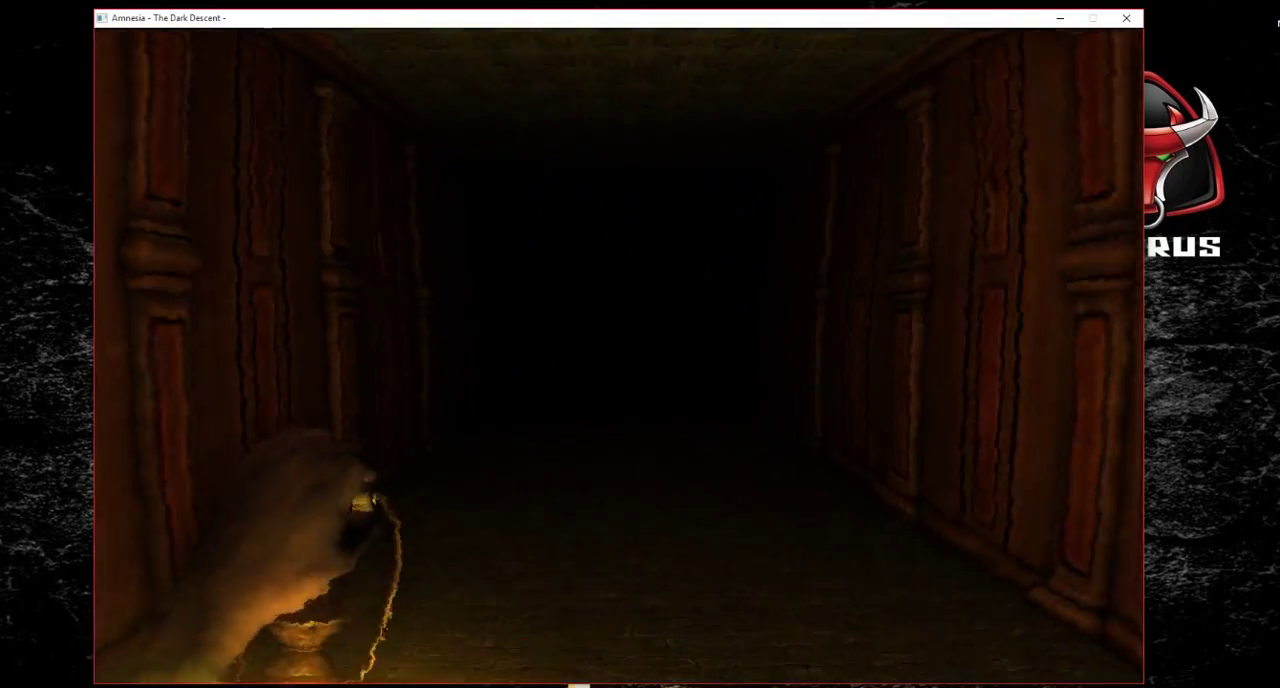
key("w")
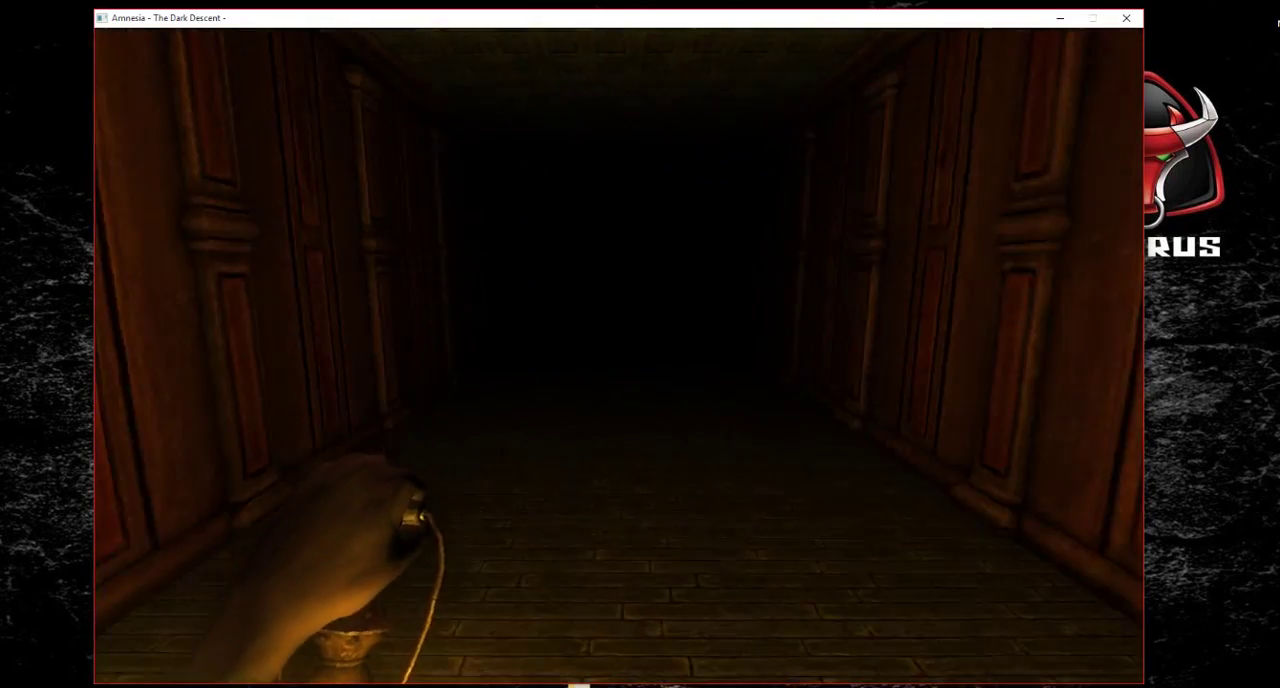
key("w")
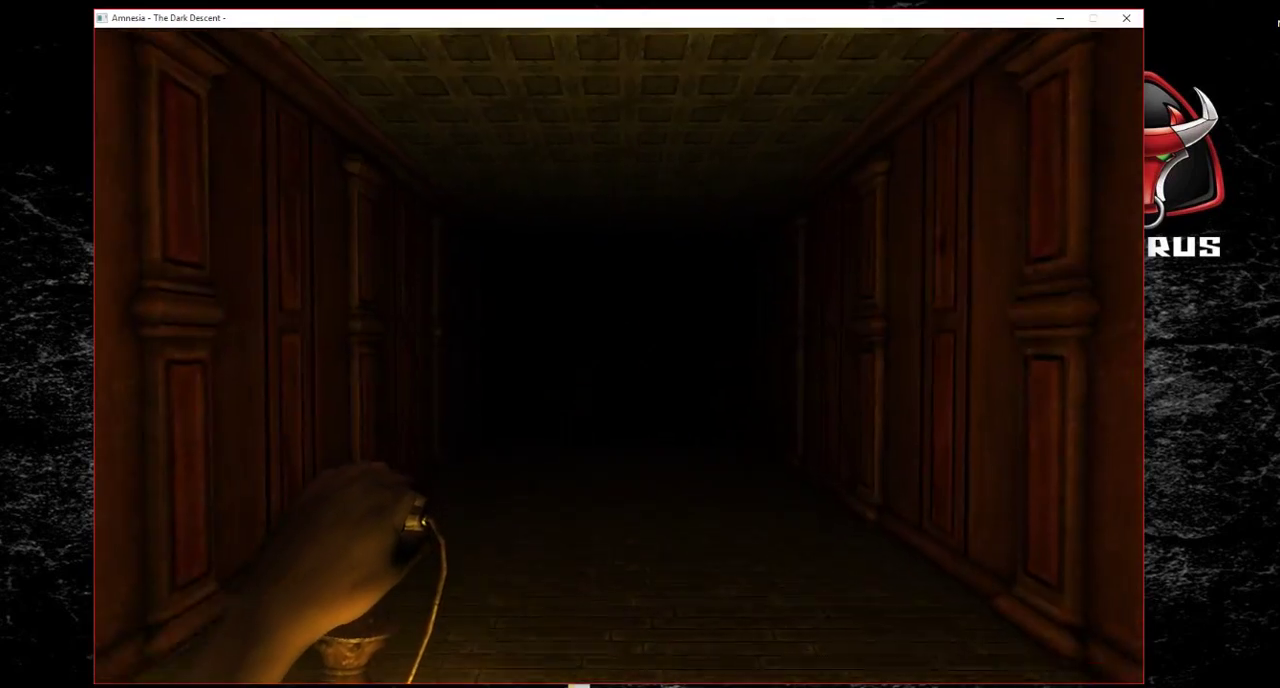
key("w")
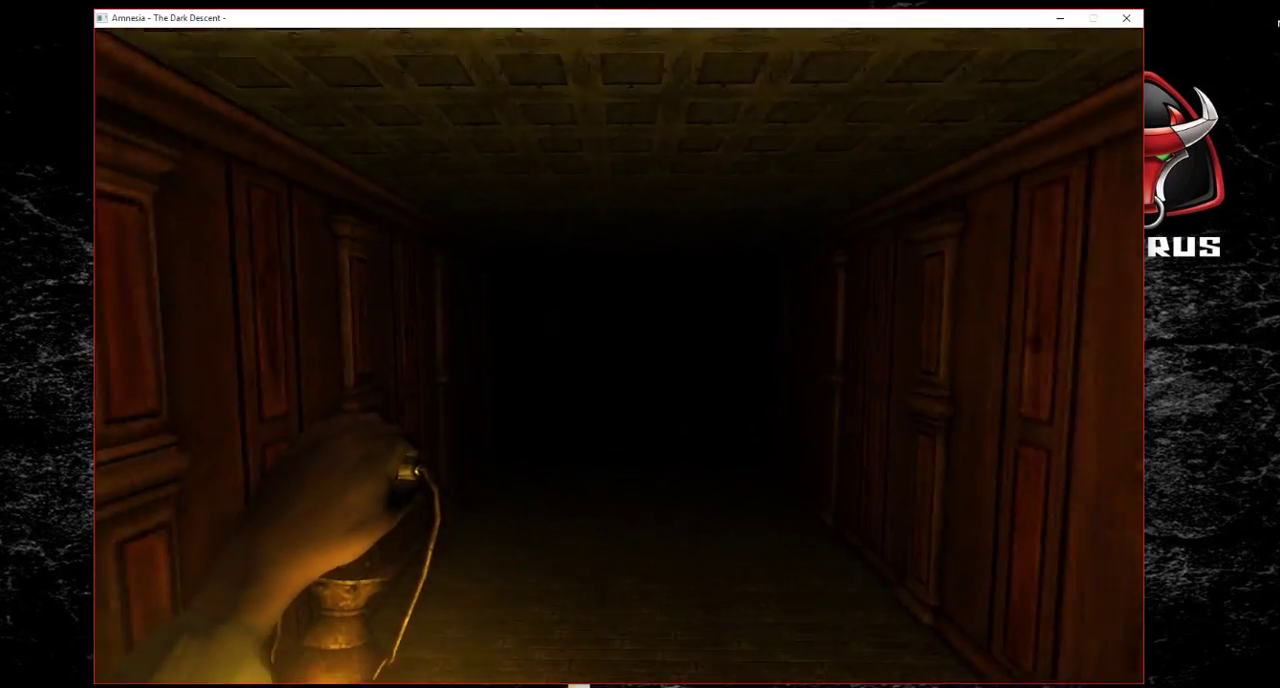
key("w")
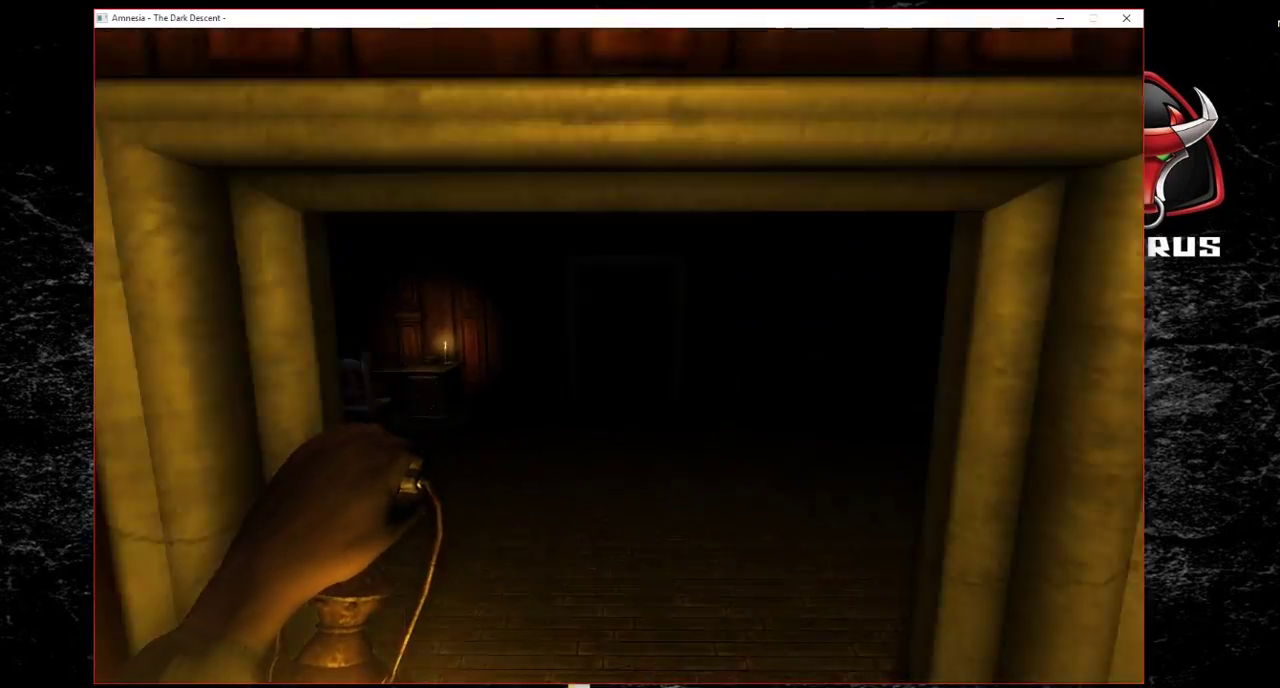
key("w")
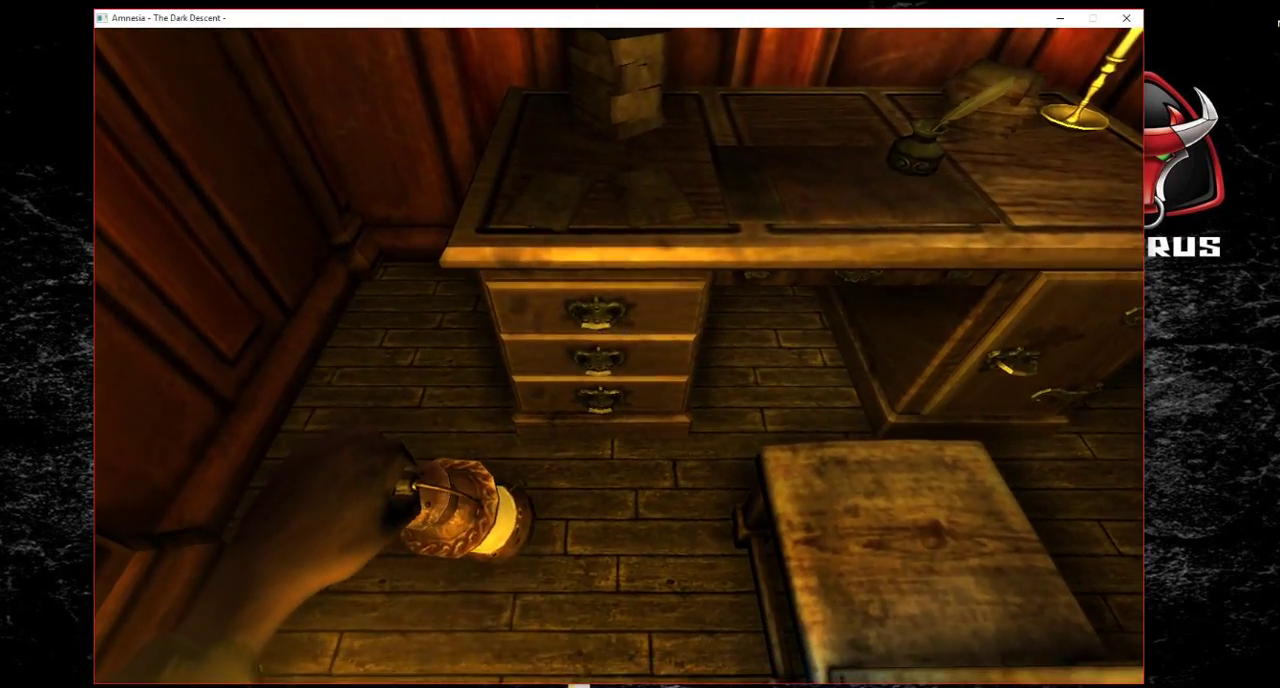
left_click_drag(619, 330, 619, 390)
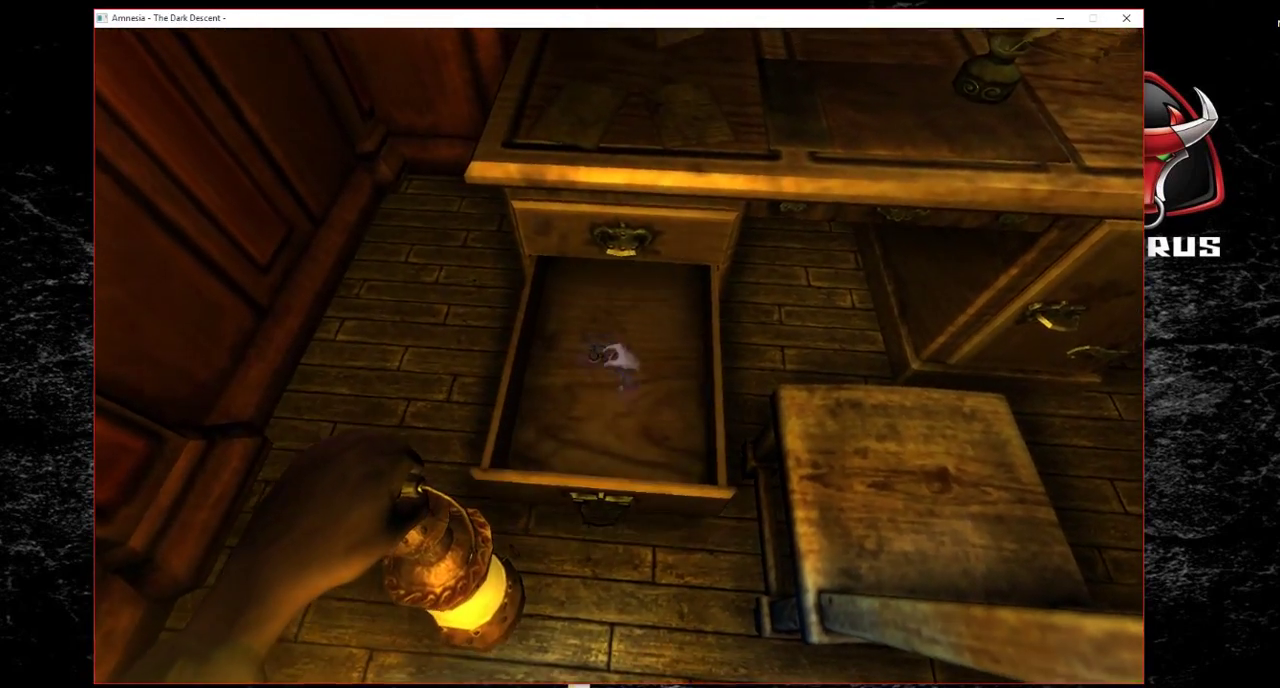
Step: Take the Machine Room Key from the drawer and swing the unlocked door open
left_click(619, 355)
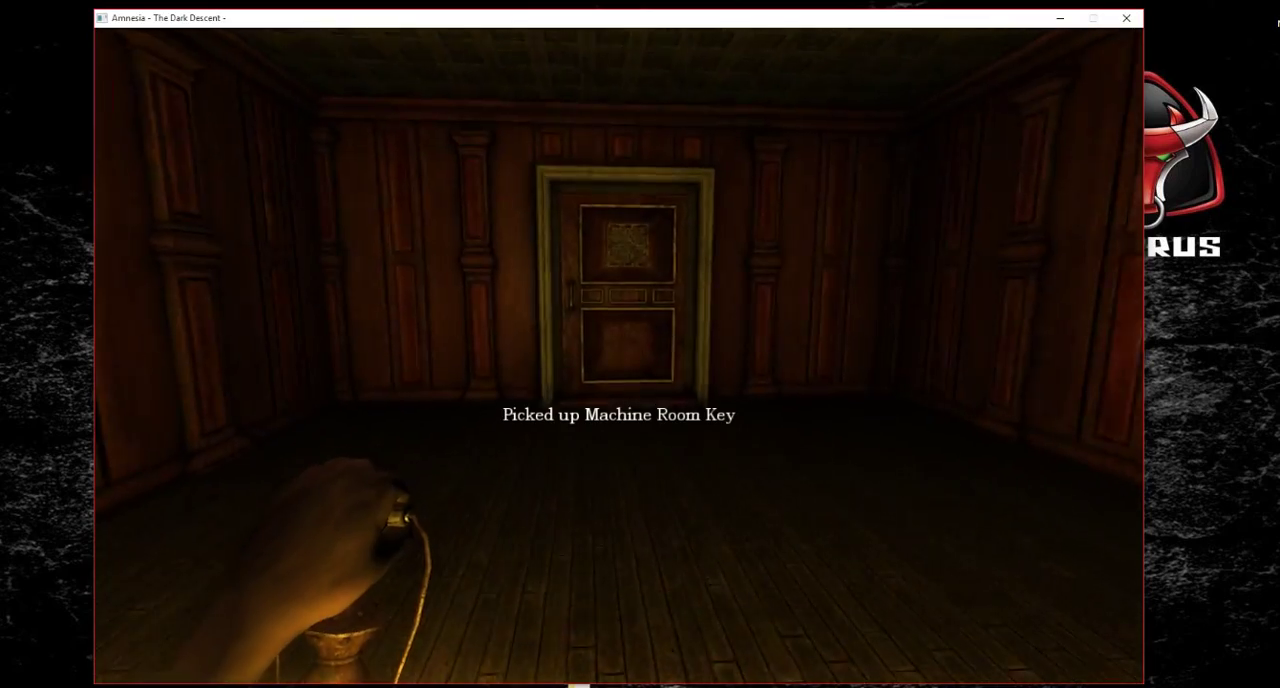
key("Tab")
key("Tab")
key("w")
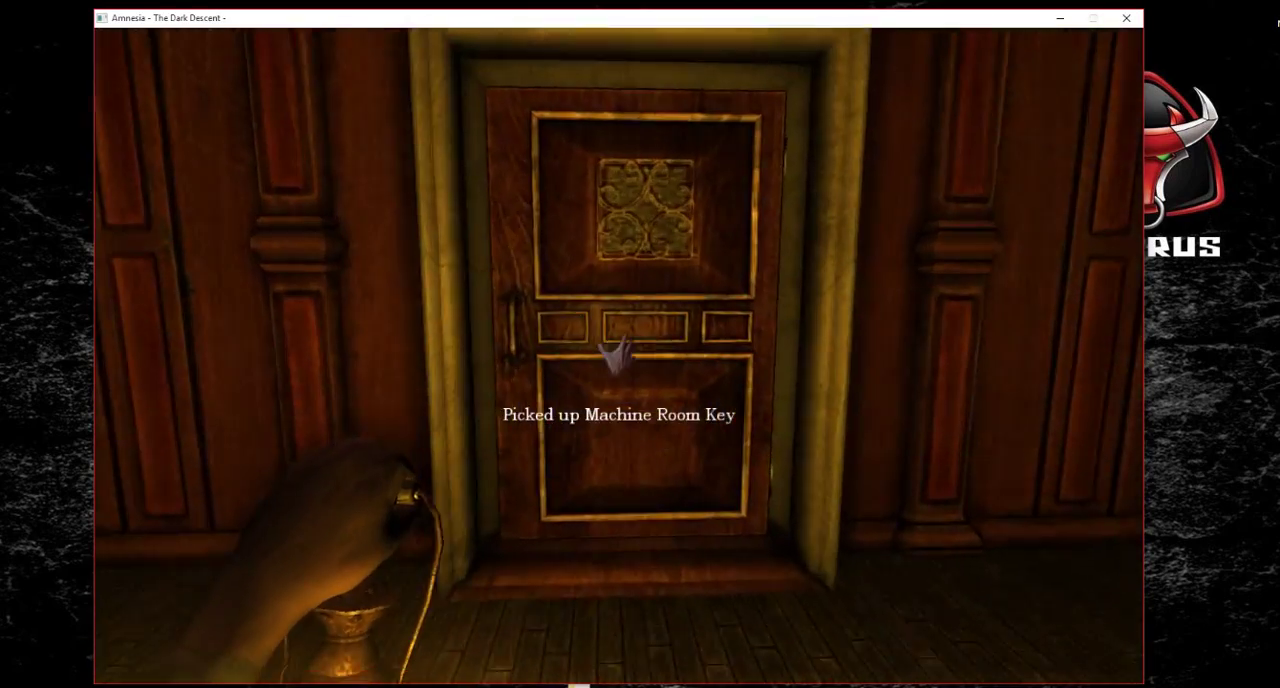
key("Tab")
key("Tab")
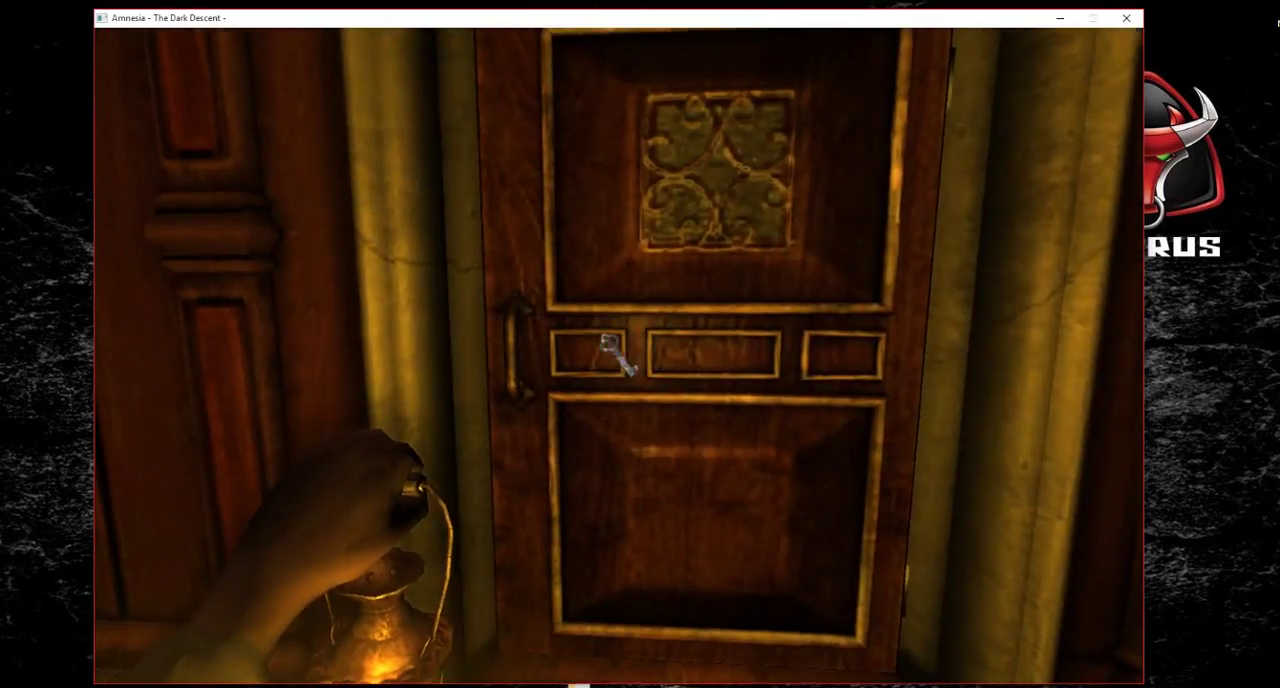
left_click_drag(617, 352, 617, 355)
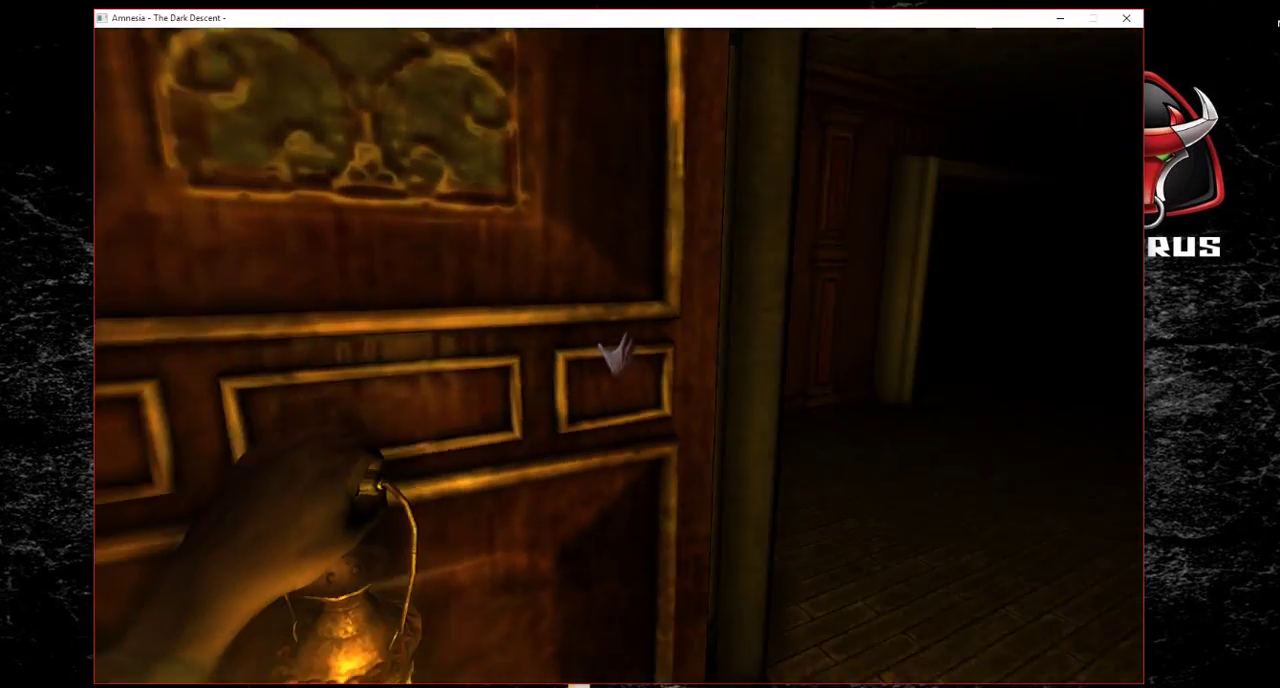
Step: Walk through the doorway and along the dark stone corridor toward the stairs
key("w")
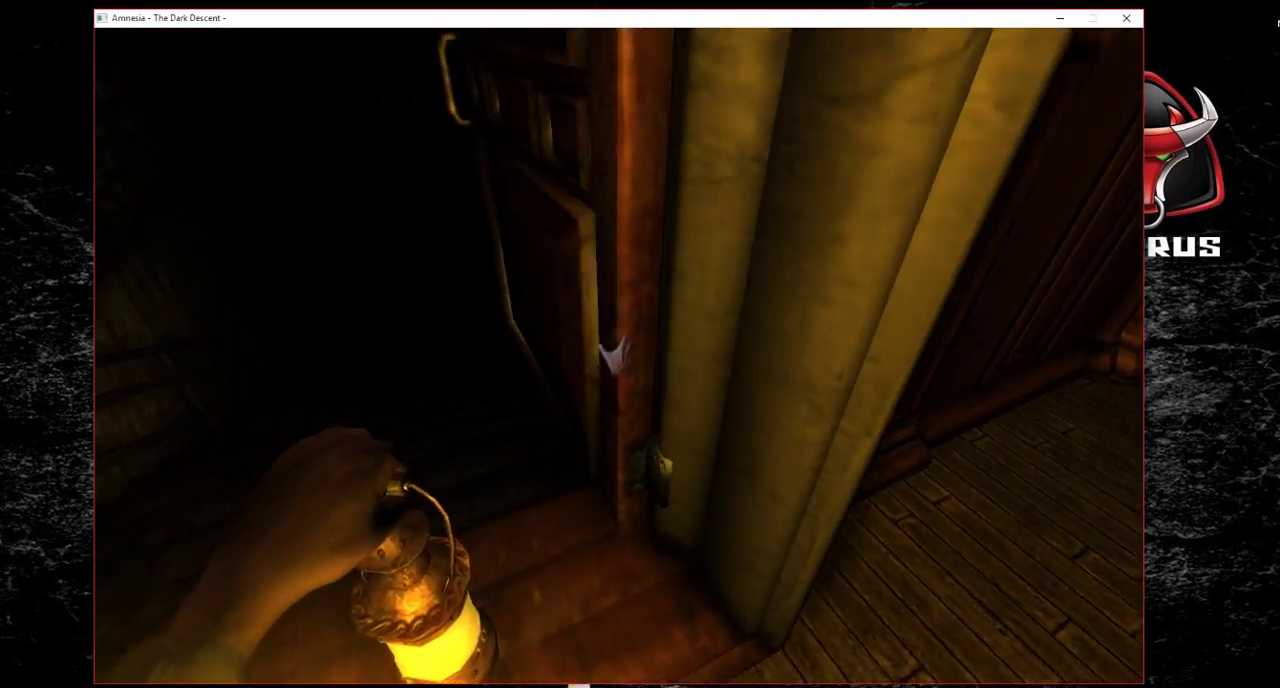
key("w")
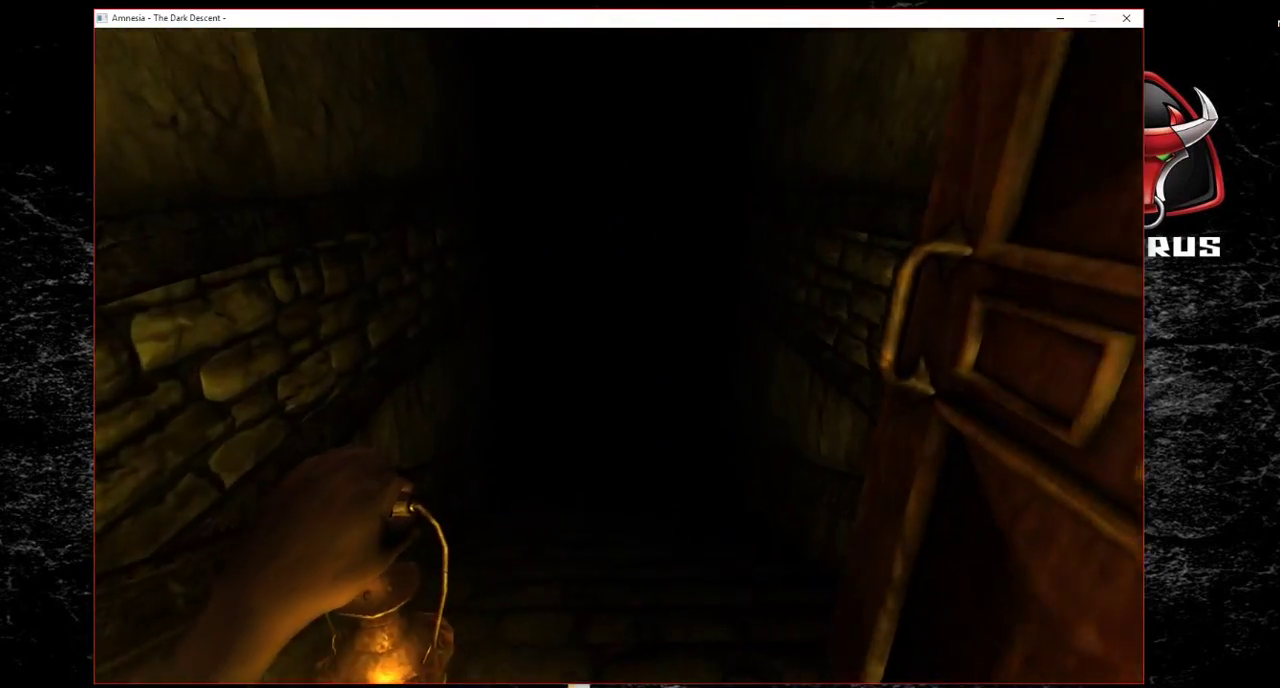
key("w")
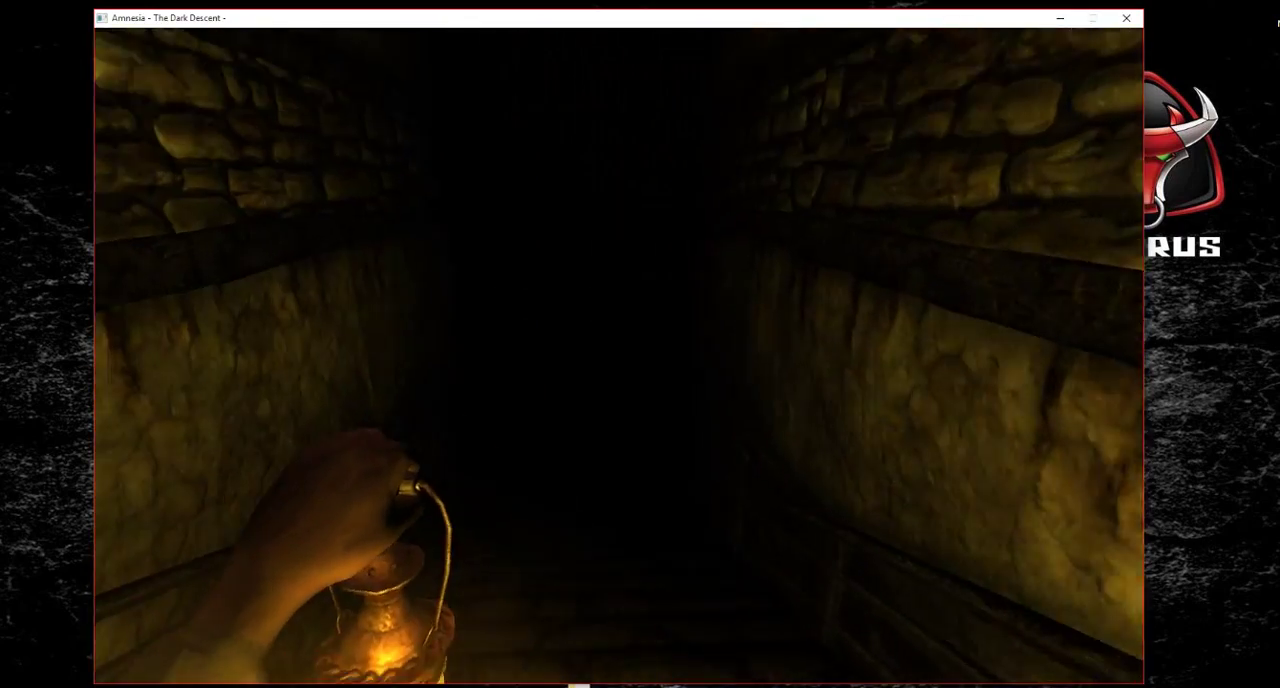
key("w")
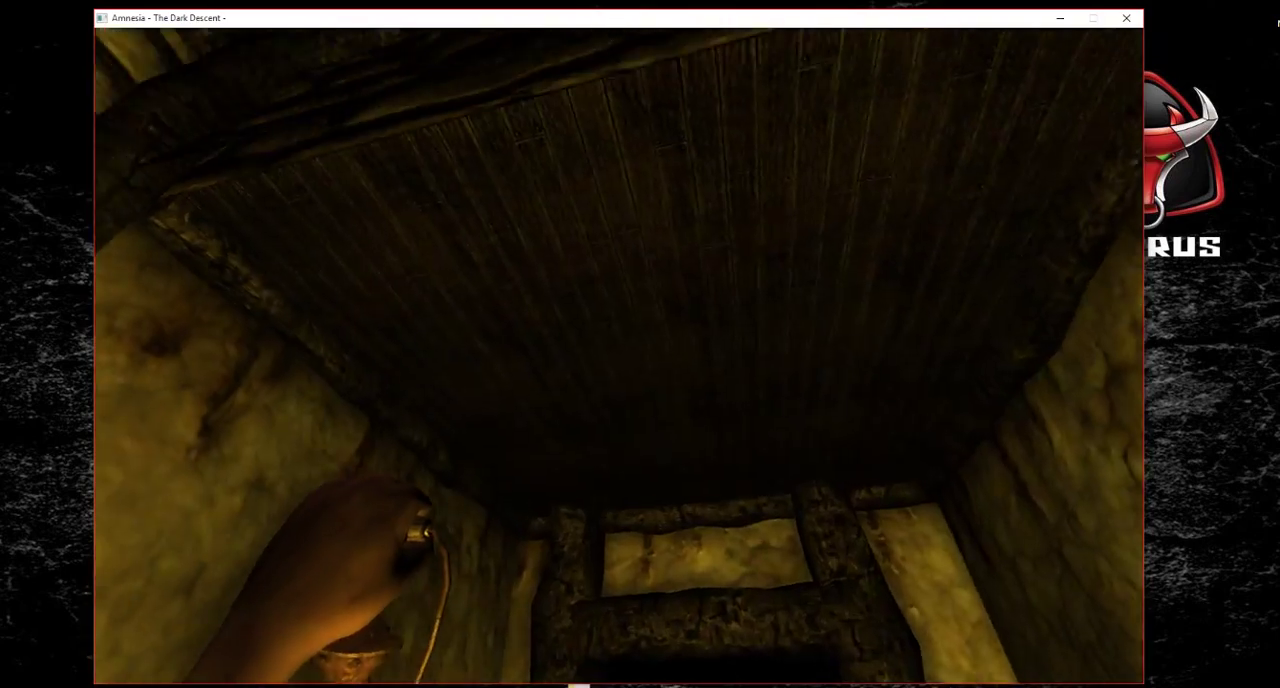
key("w")
key("w")
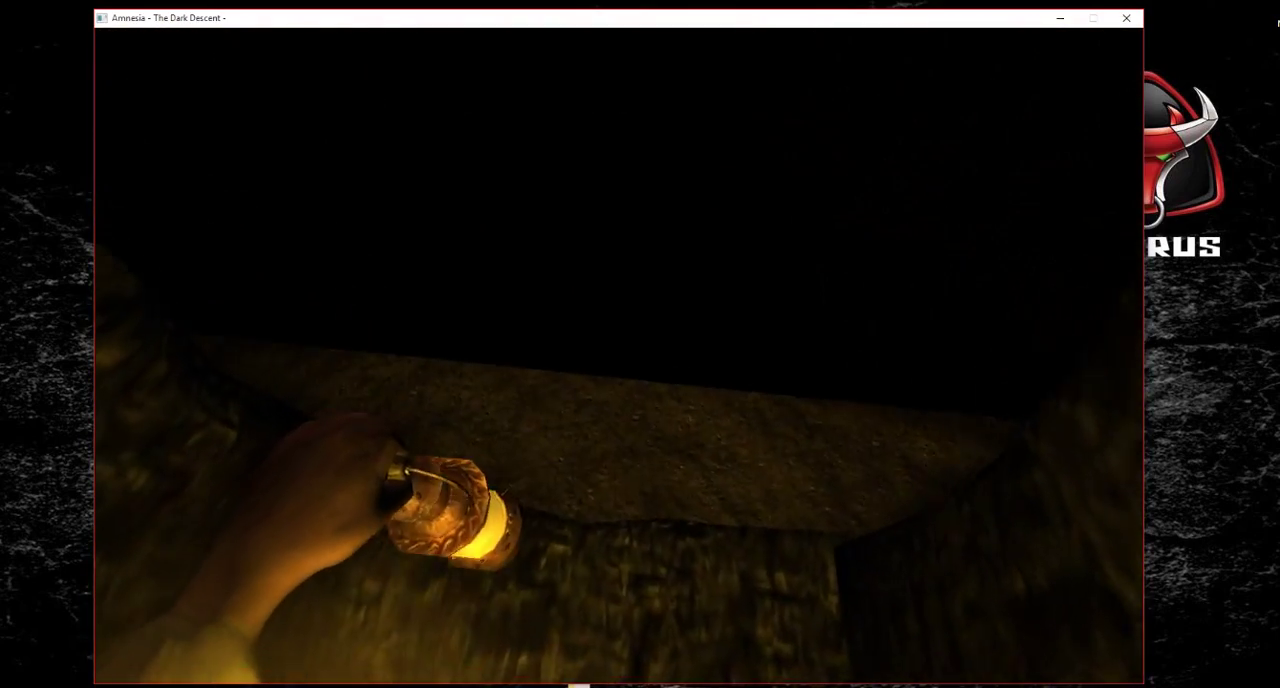
key("w")
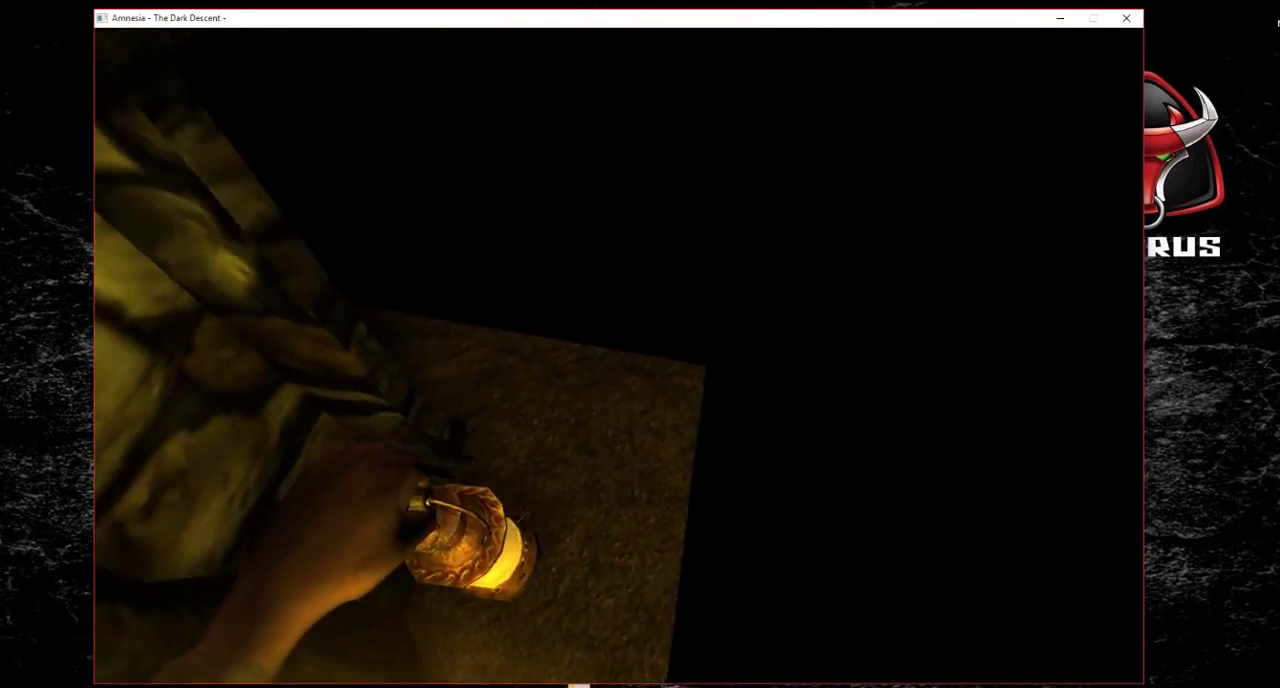
key("w")
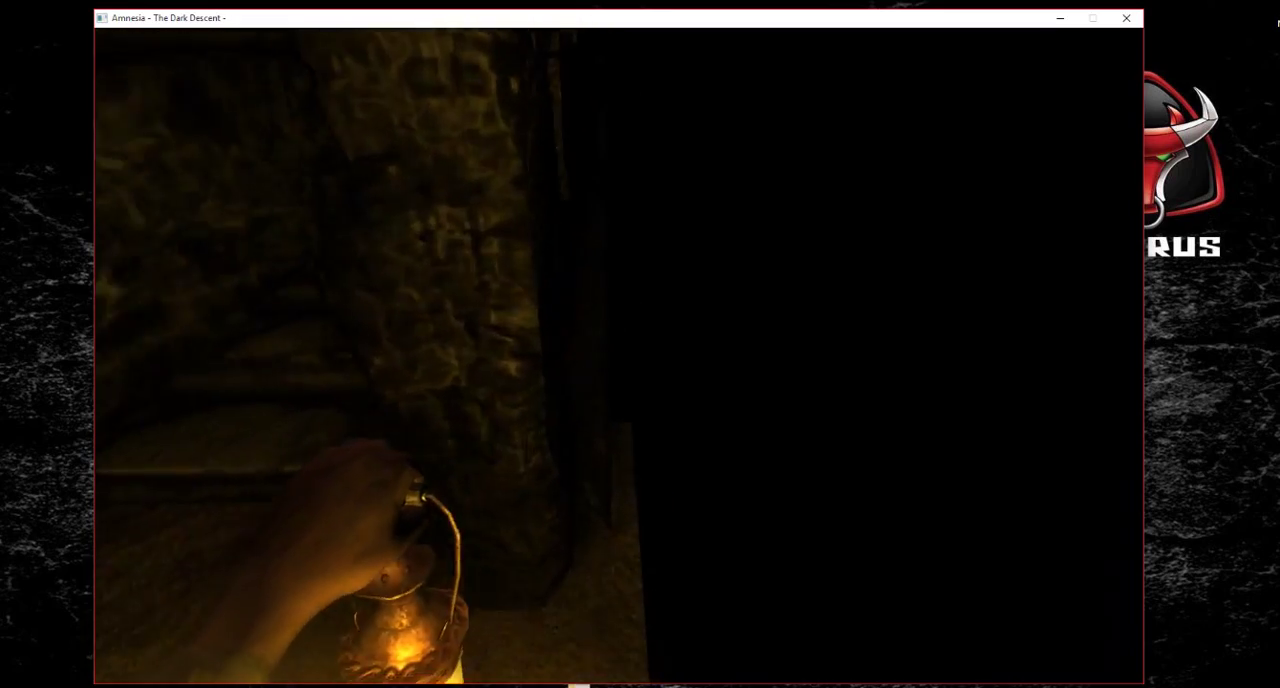
key("w")
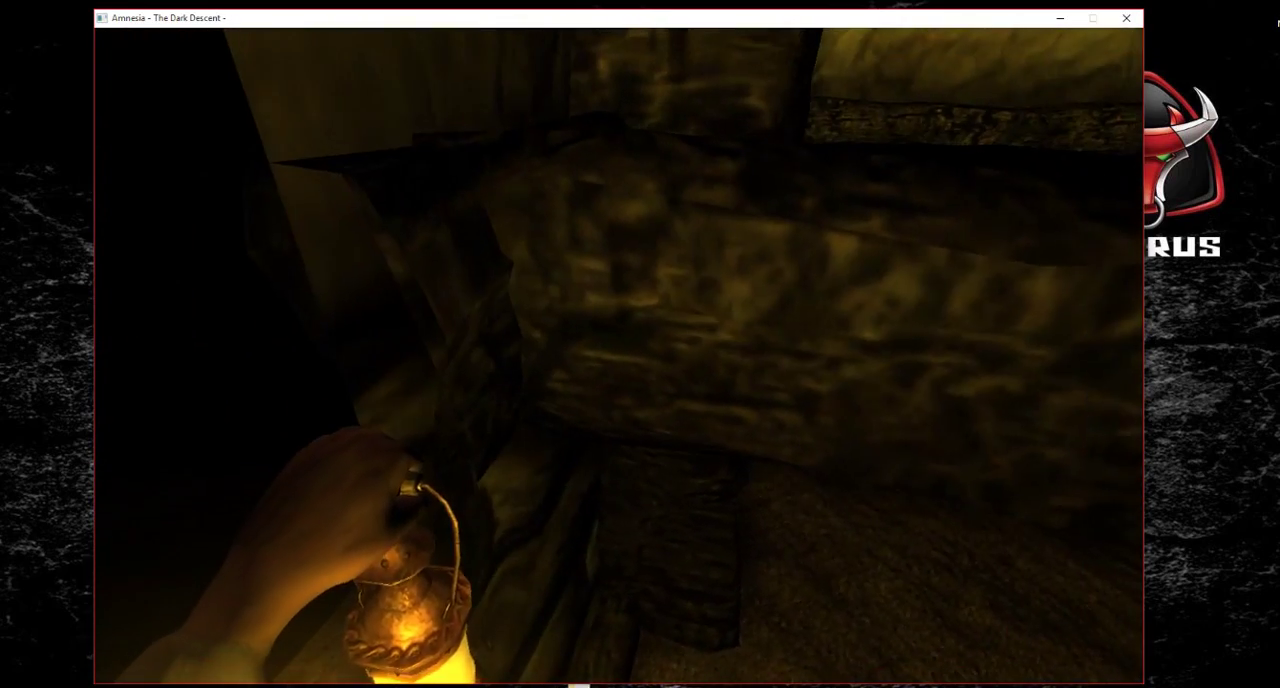
Step: Exit to the main menu without saving, then pick extra_english in File Explorer
key("Escape")
left_click(645, 460)
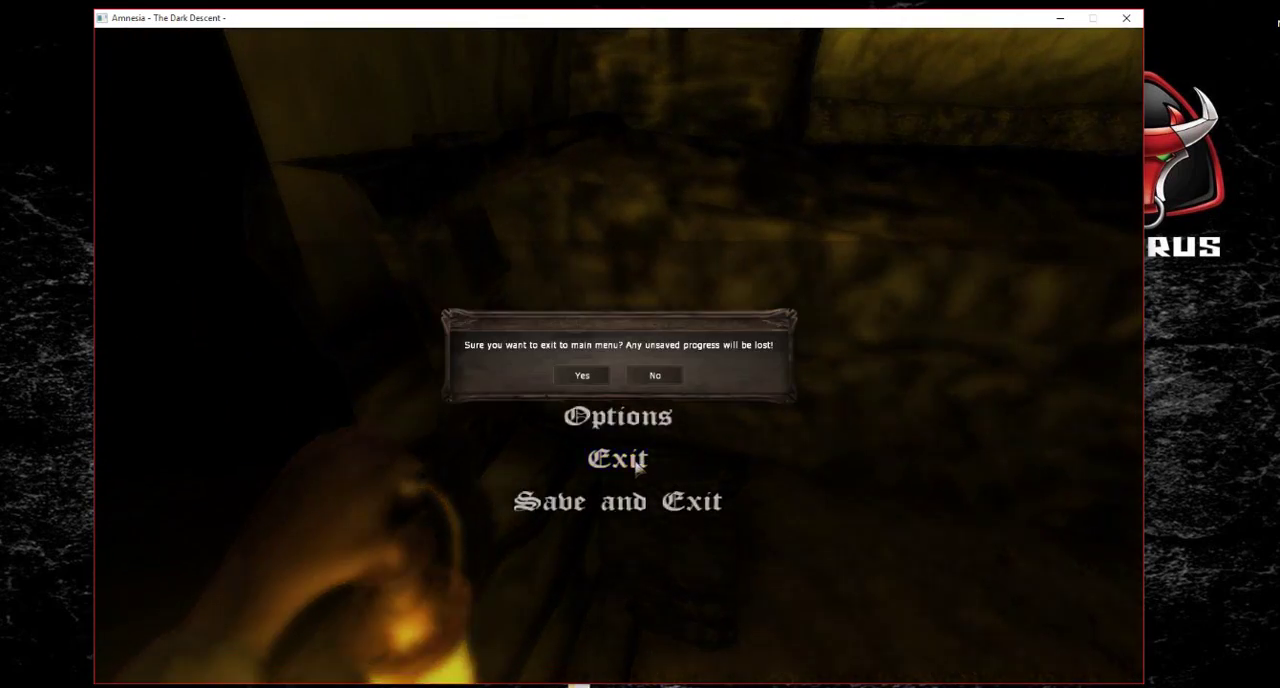
left_click(600, 380)
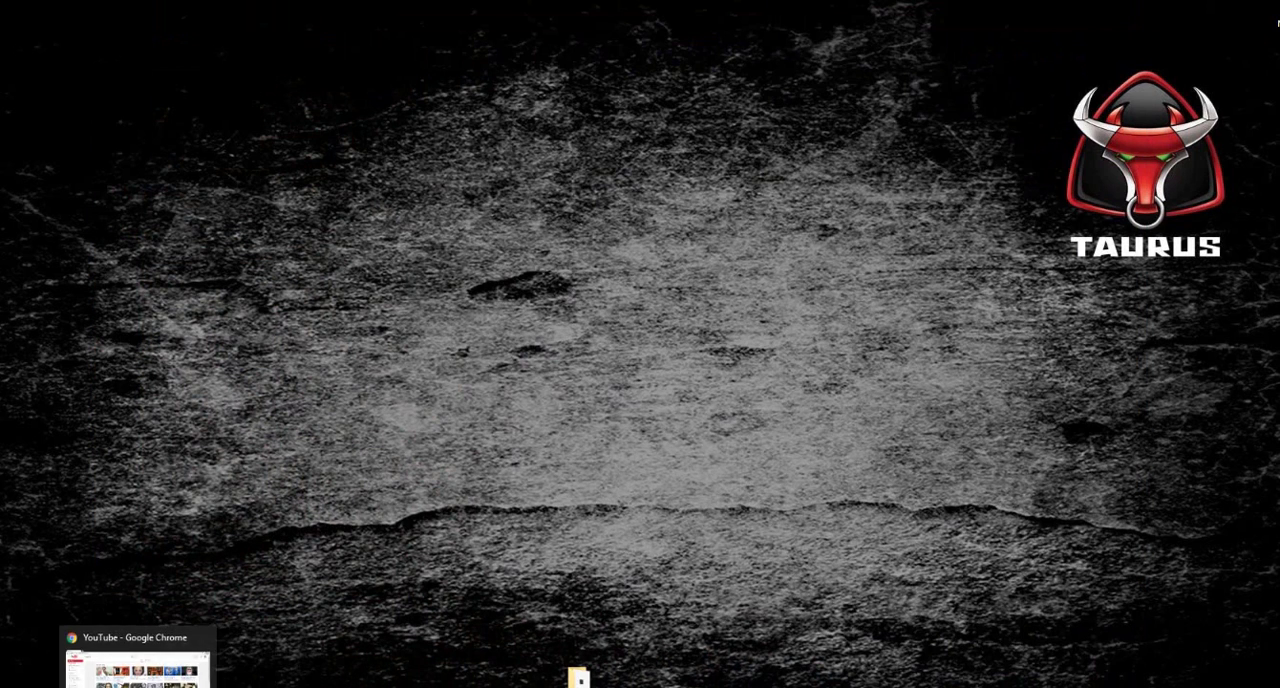
key("super+e")
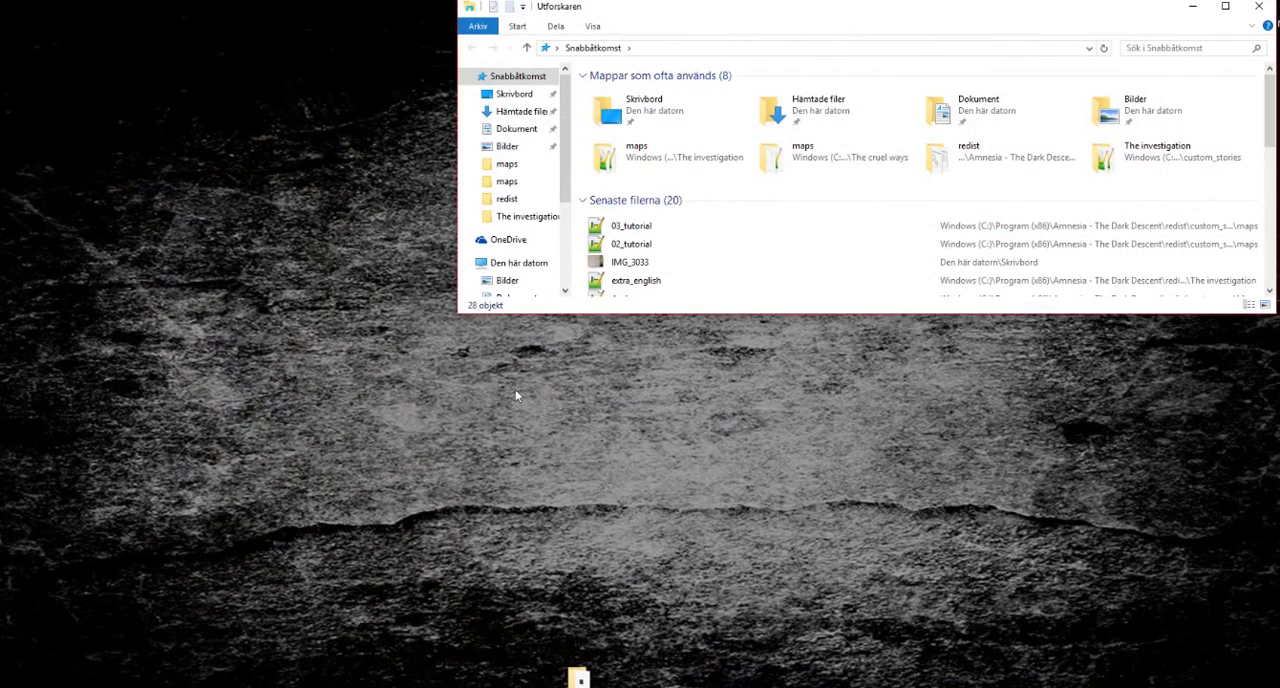
left_click(635, 287)
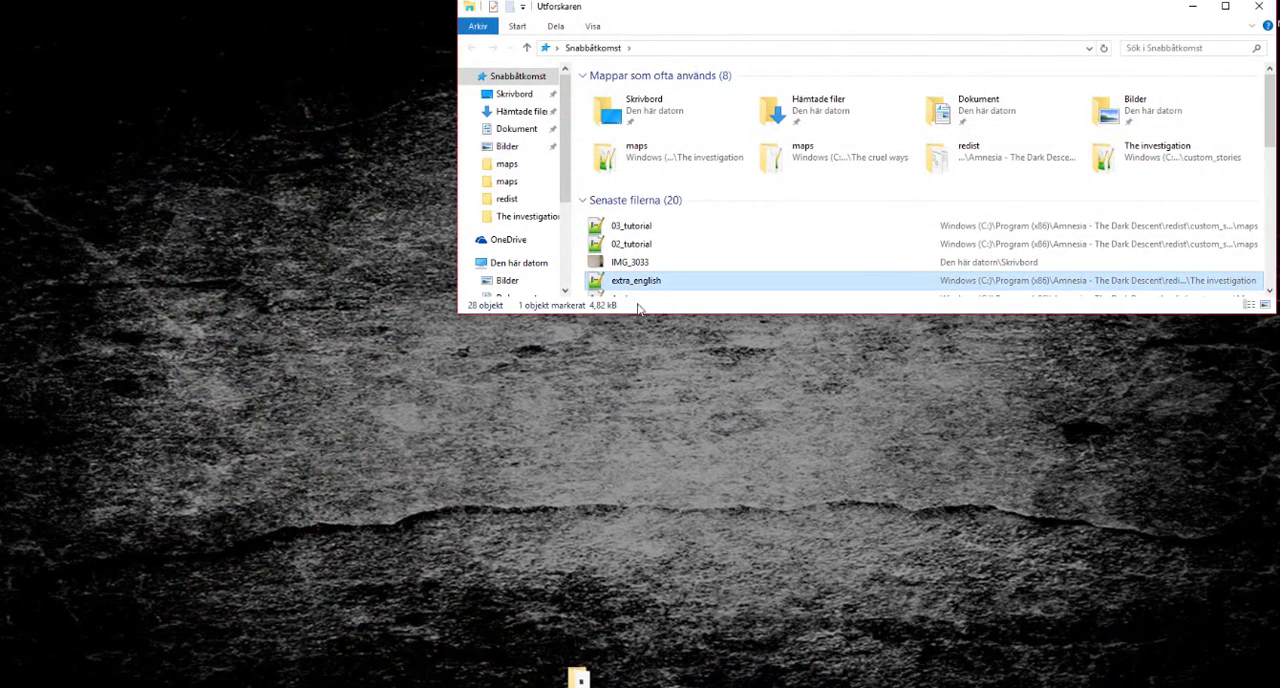
Step: Open extra_english.lang and add an empty ItemName_keyDesc6 entry below the keyDesc5 entries
double_click(645, 287)
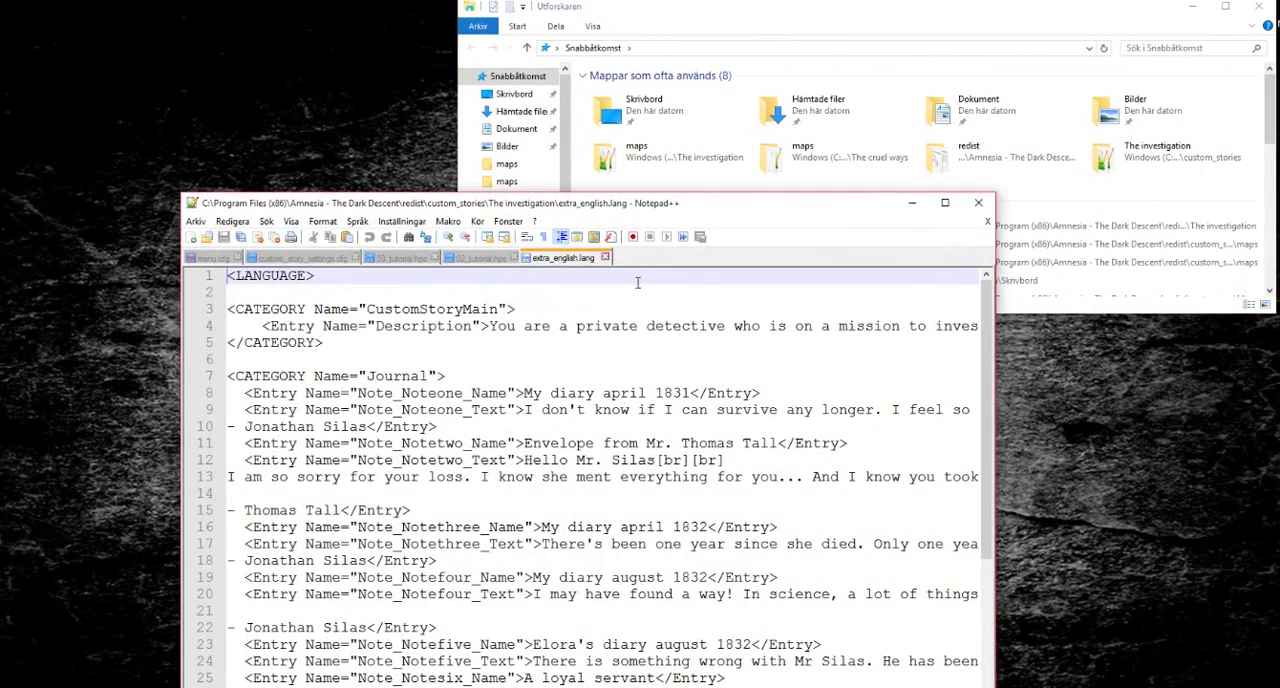
scroll(545, 326, "down", 2)
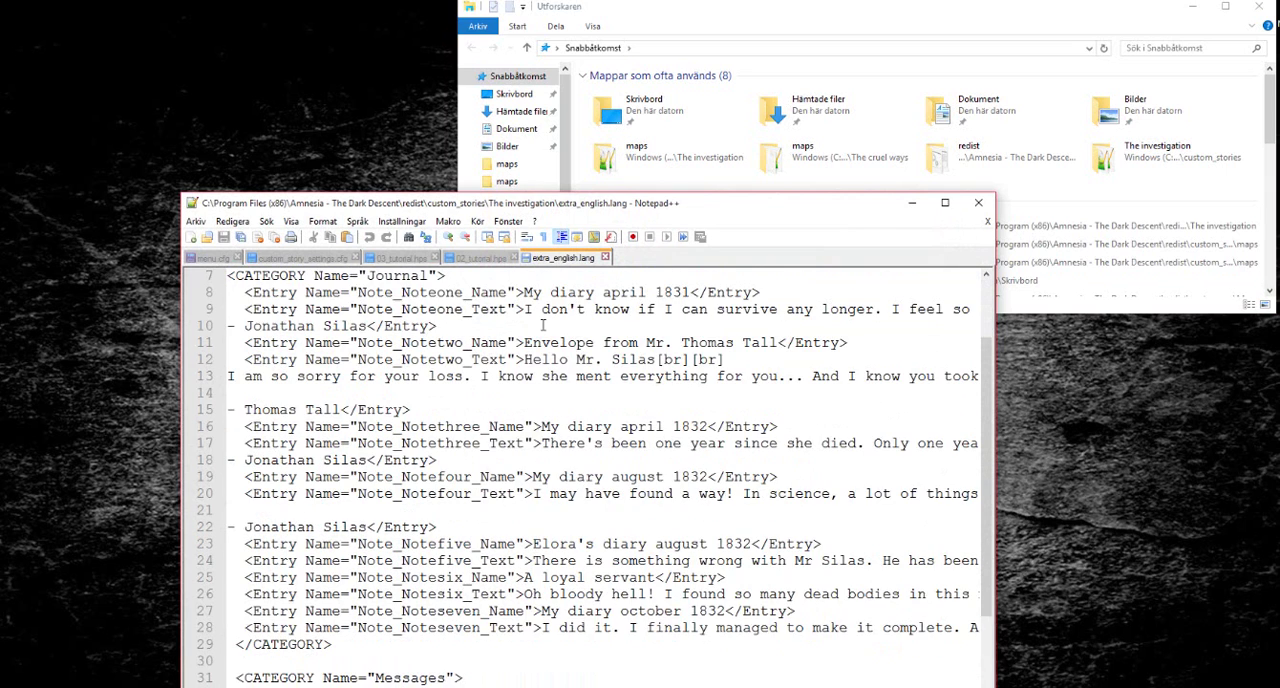
scroll(545, 326, "down", 4)
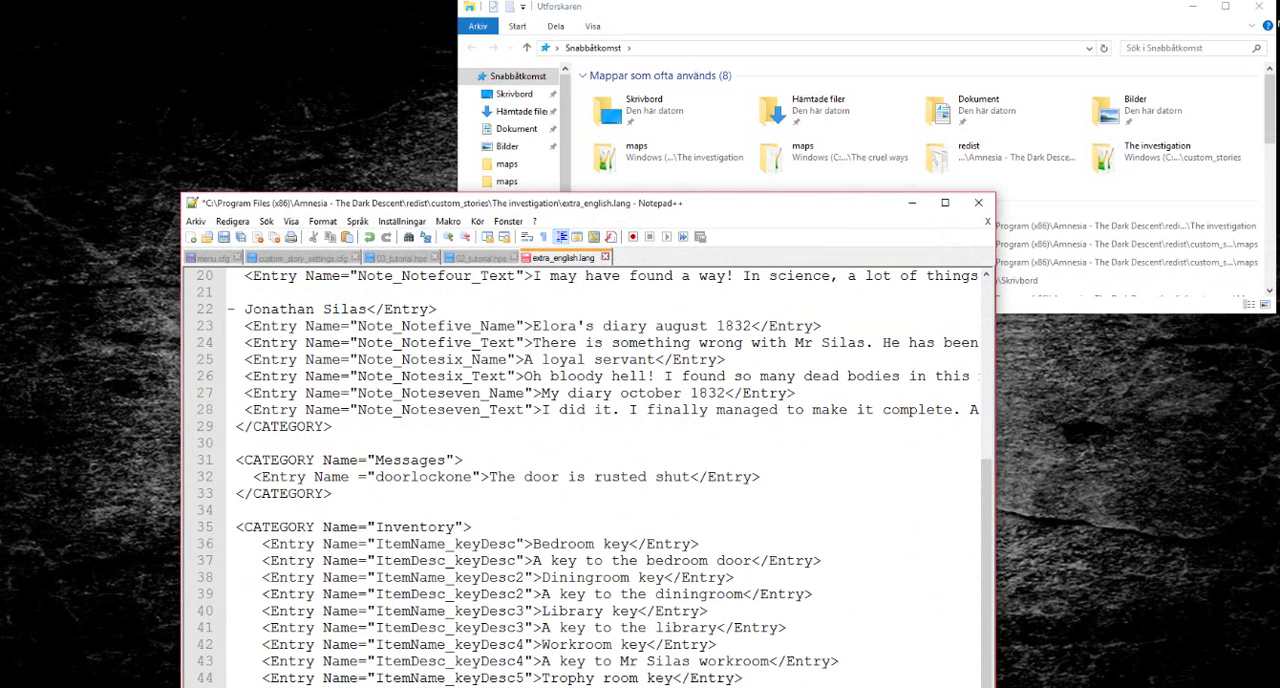
type("E")
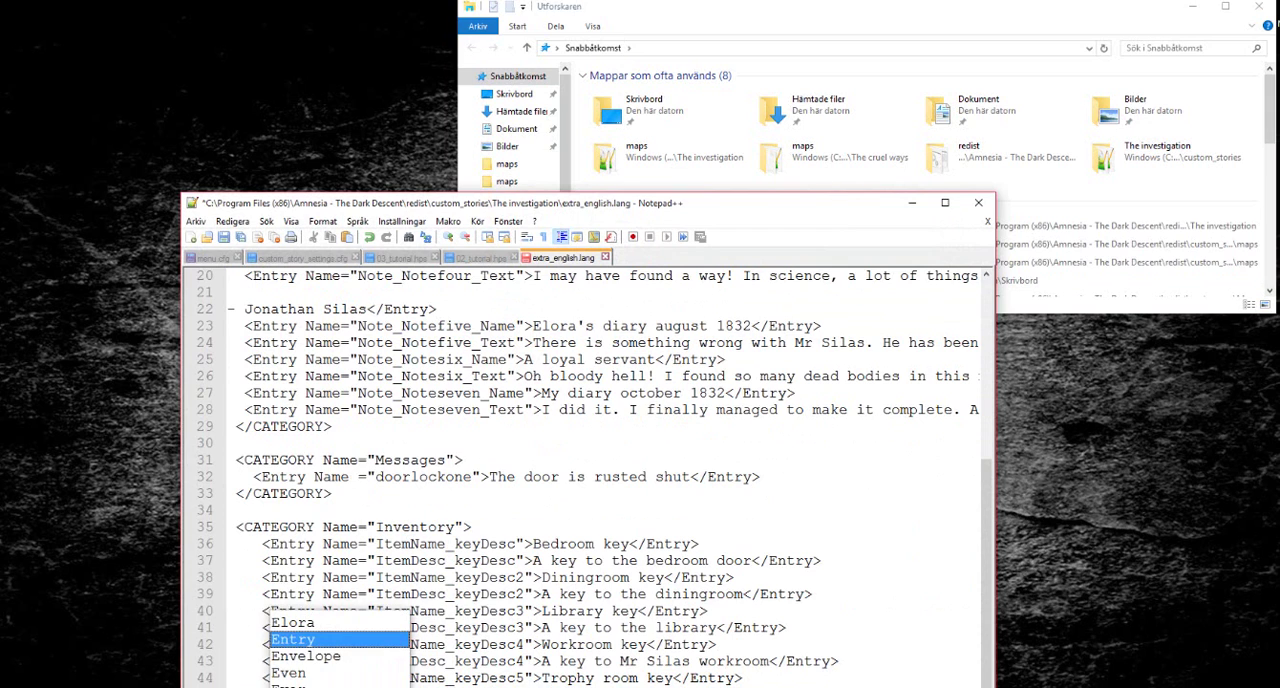
key("Escape")
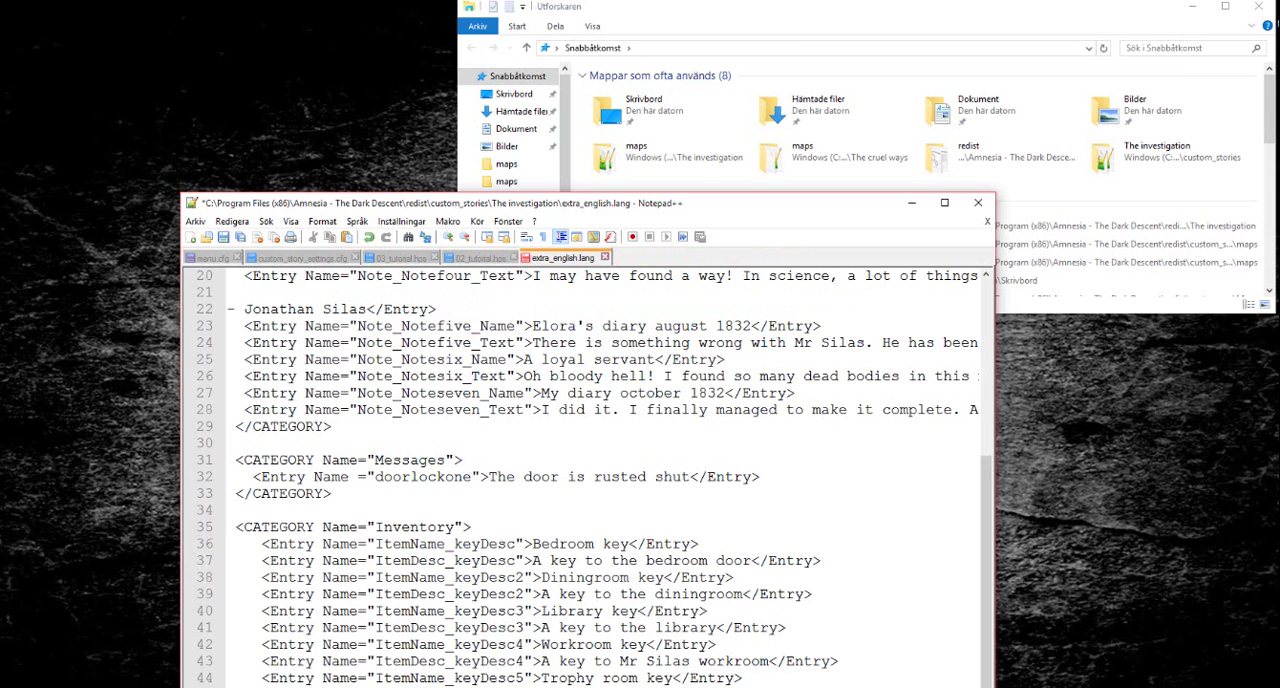
type("It")
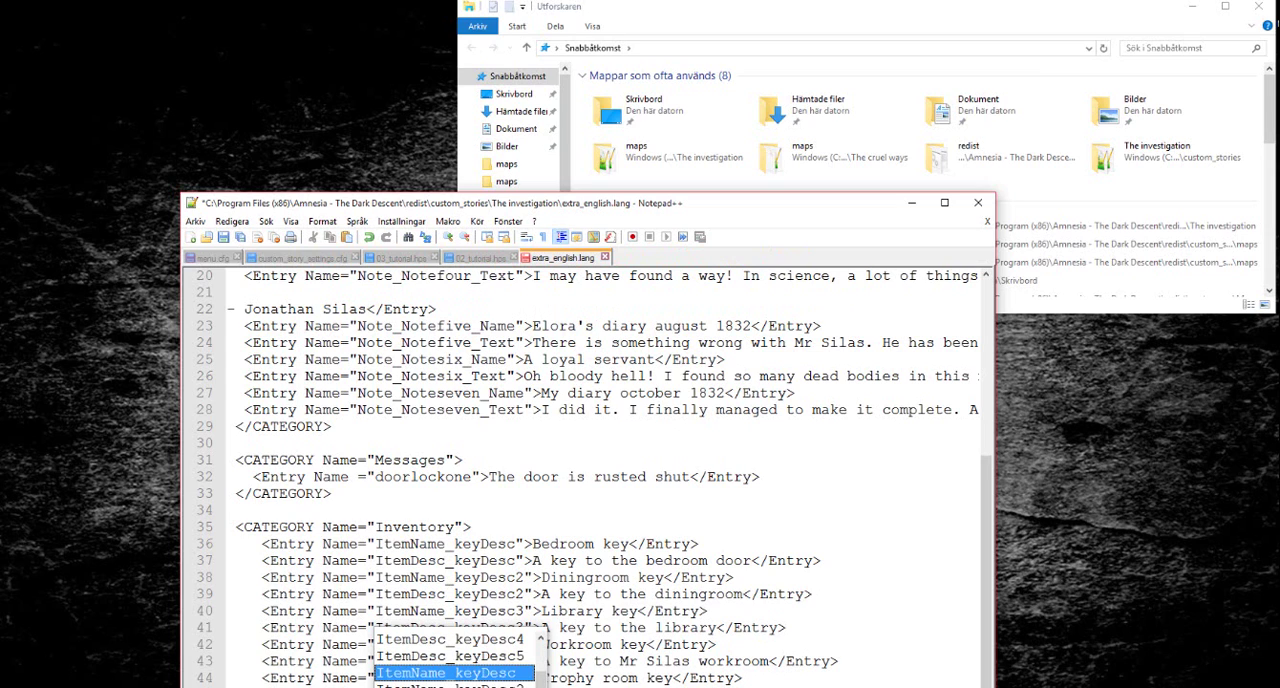
key("alt+Tab")
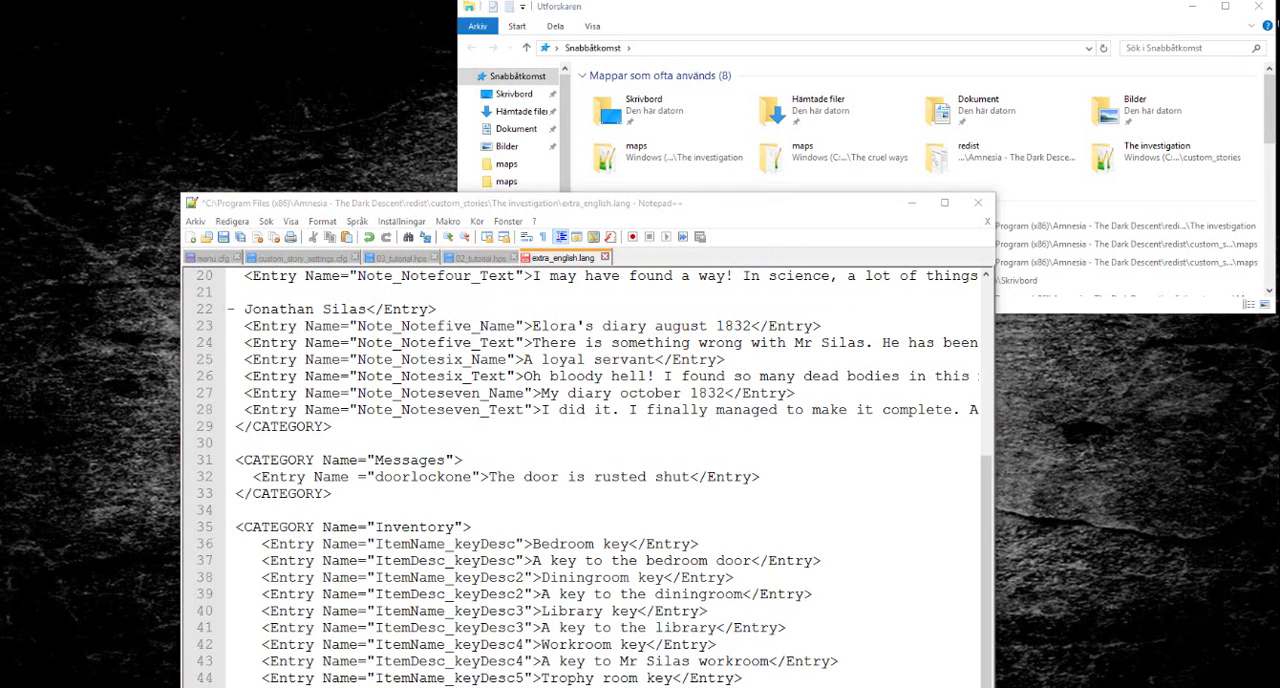
scroll(588, 479, "down", 1)
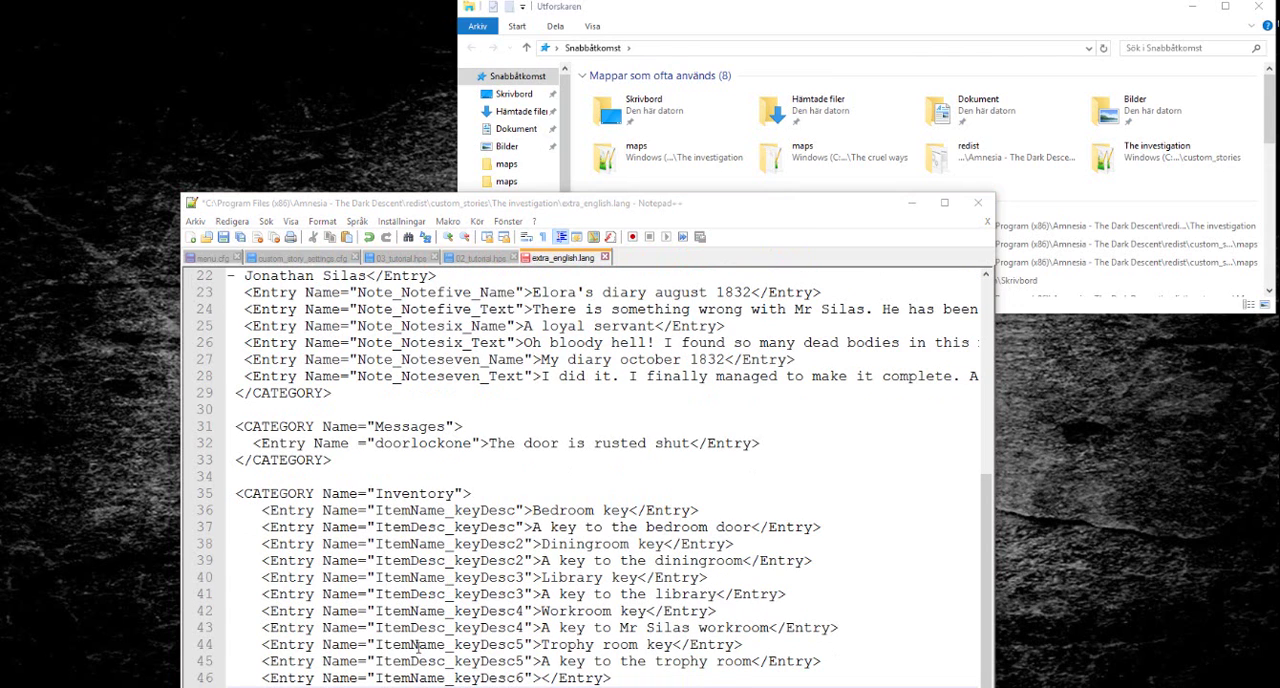
left_click(445, 679)
type("D")
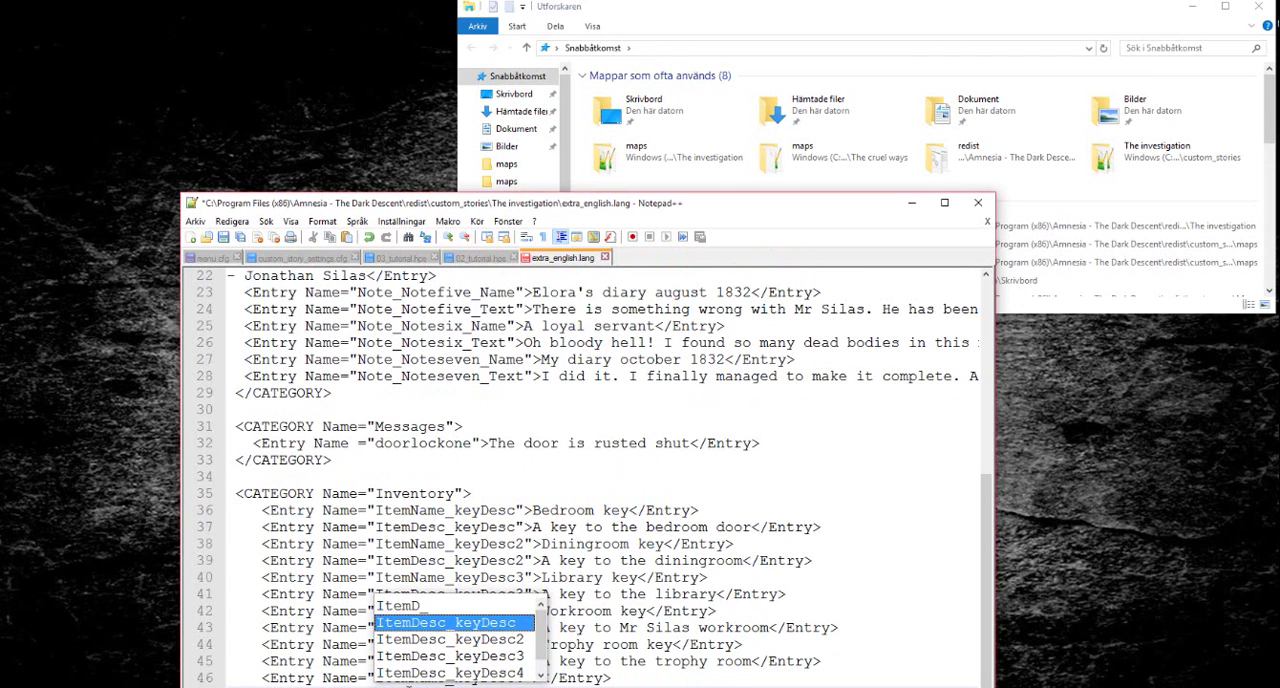
key("Down")
key("Down")
key("Down")
key("Escape")
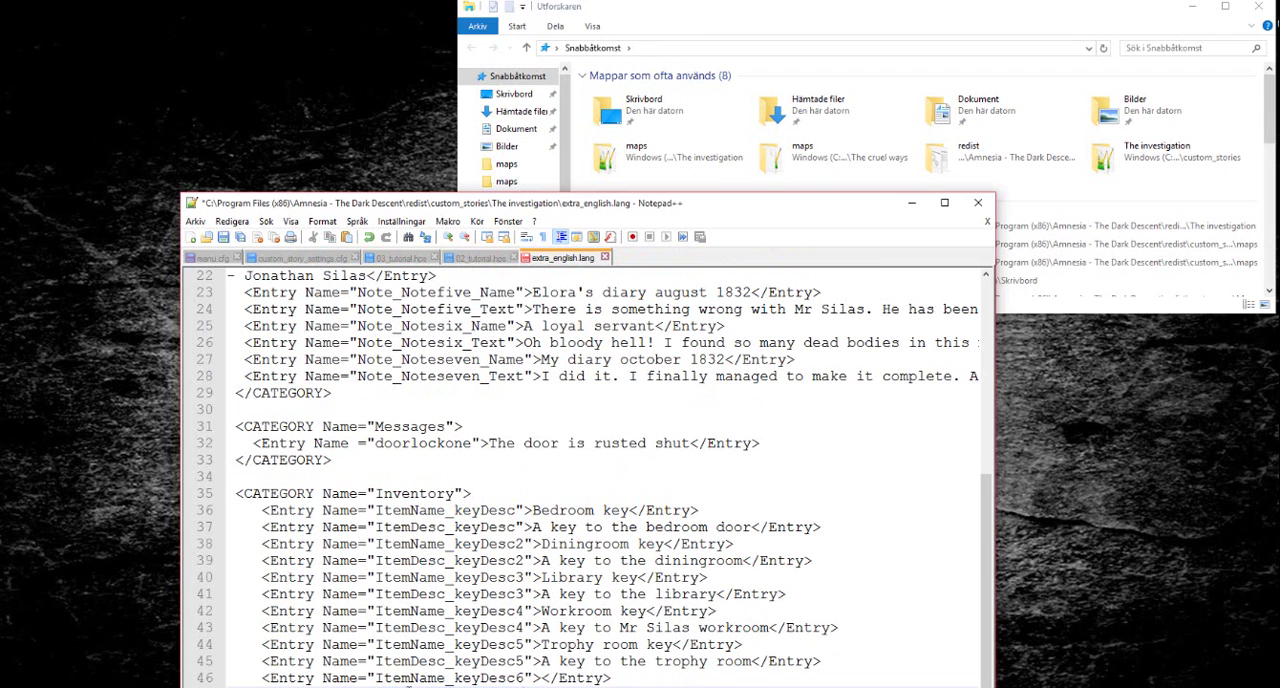
Step: Set the floor key's CustomSubItemTypeName to keyDesc6
key("alt+Tab")
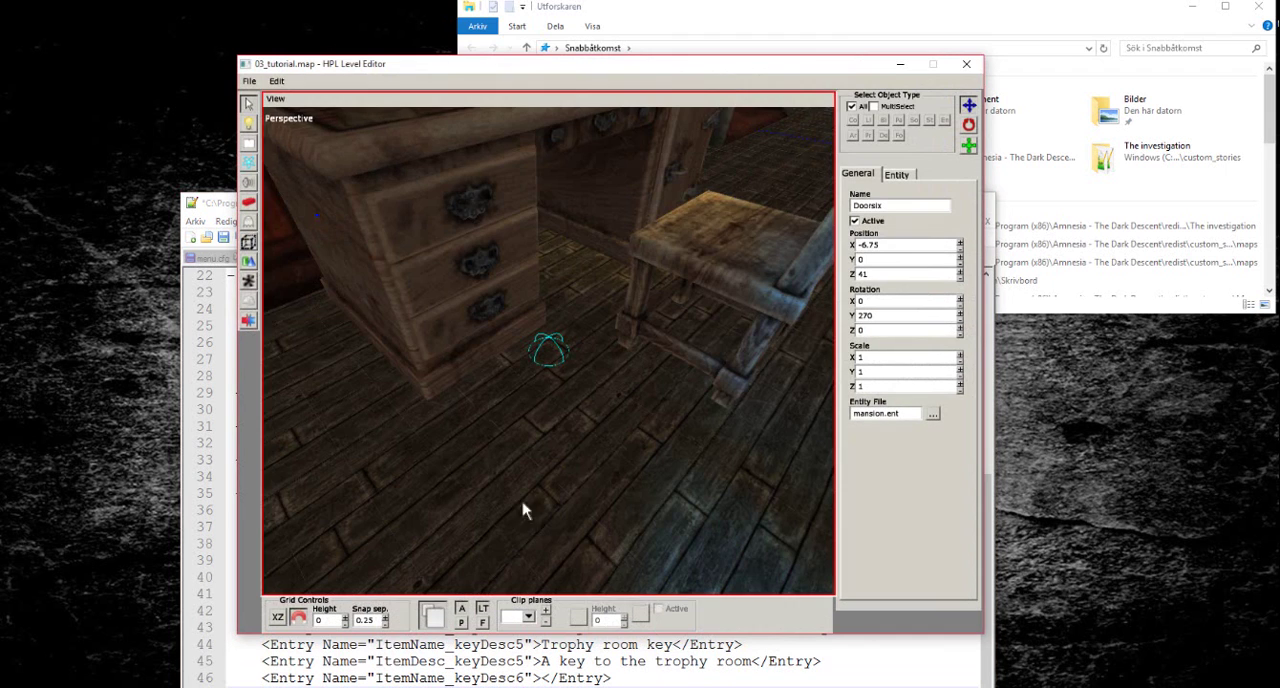
mouse_move(523, 508)
left_mouse_down("alt")
mouse_move(537, 297)
mouse_move(591, 366)
mouse_move(520, 365)
left_mouse_up("alt")
left_click(490, 280)
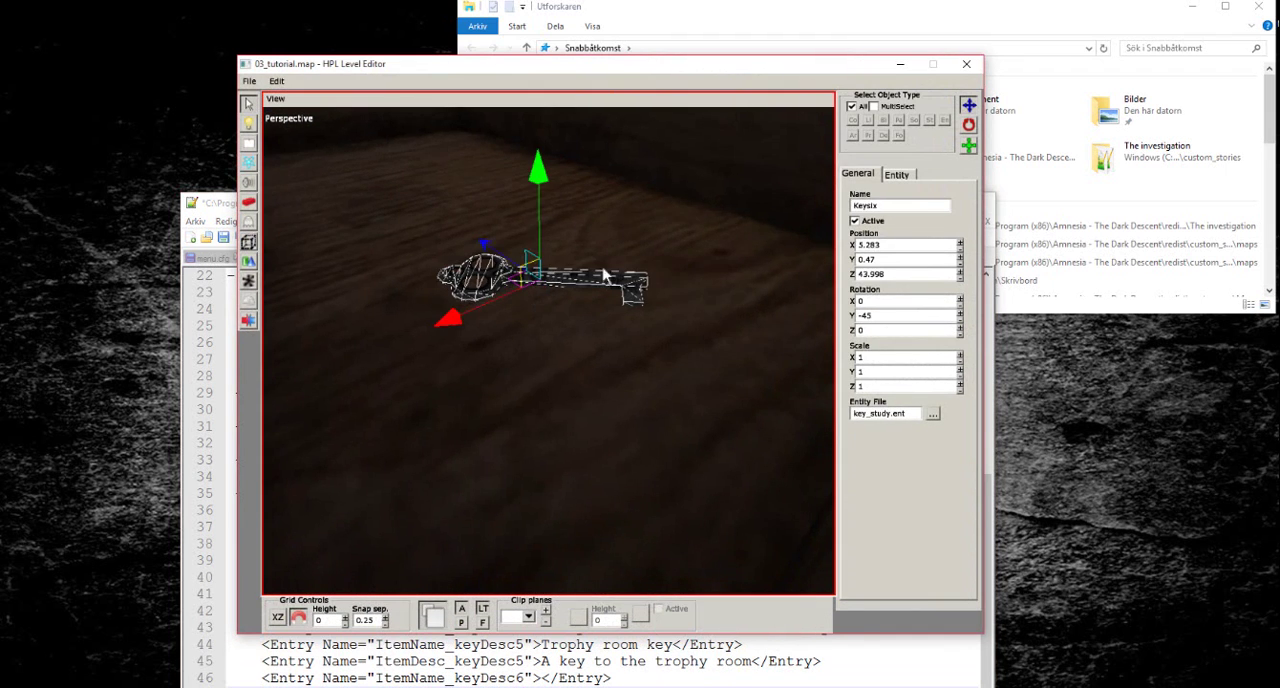
left_click(896, 173)
type("keyDesc6")
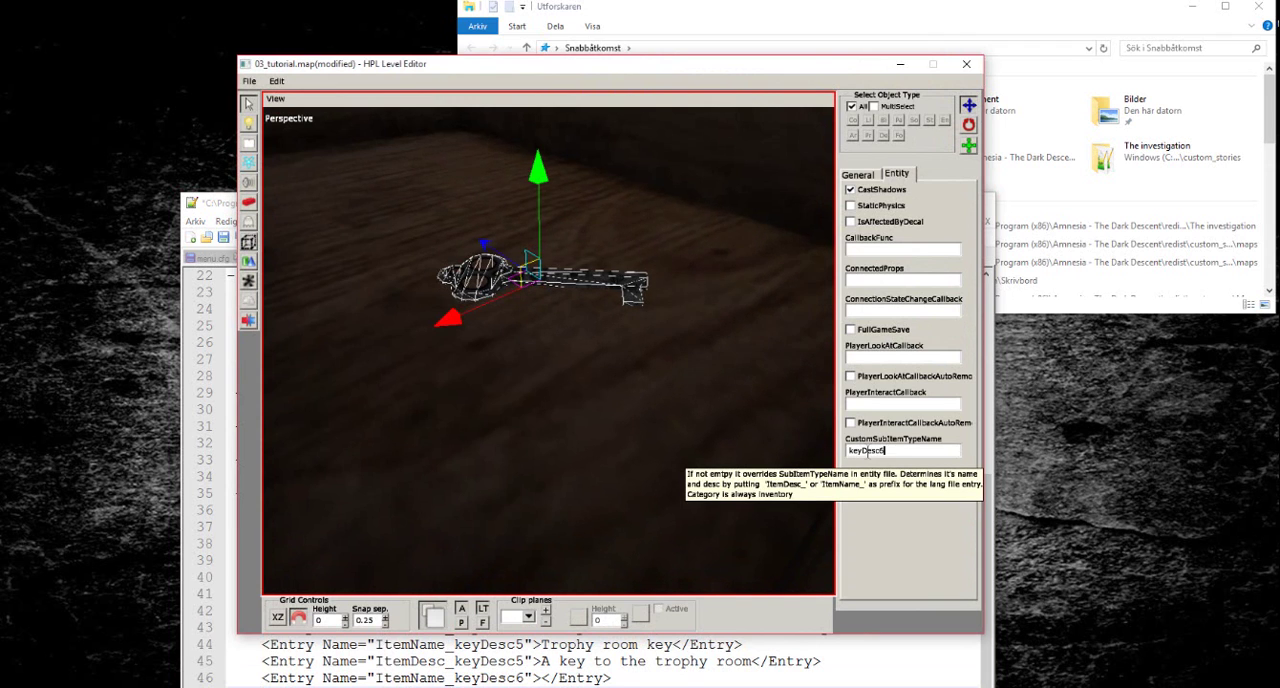
key("Return")
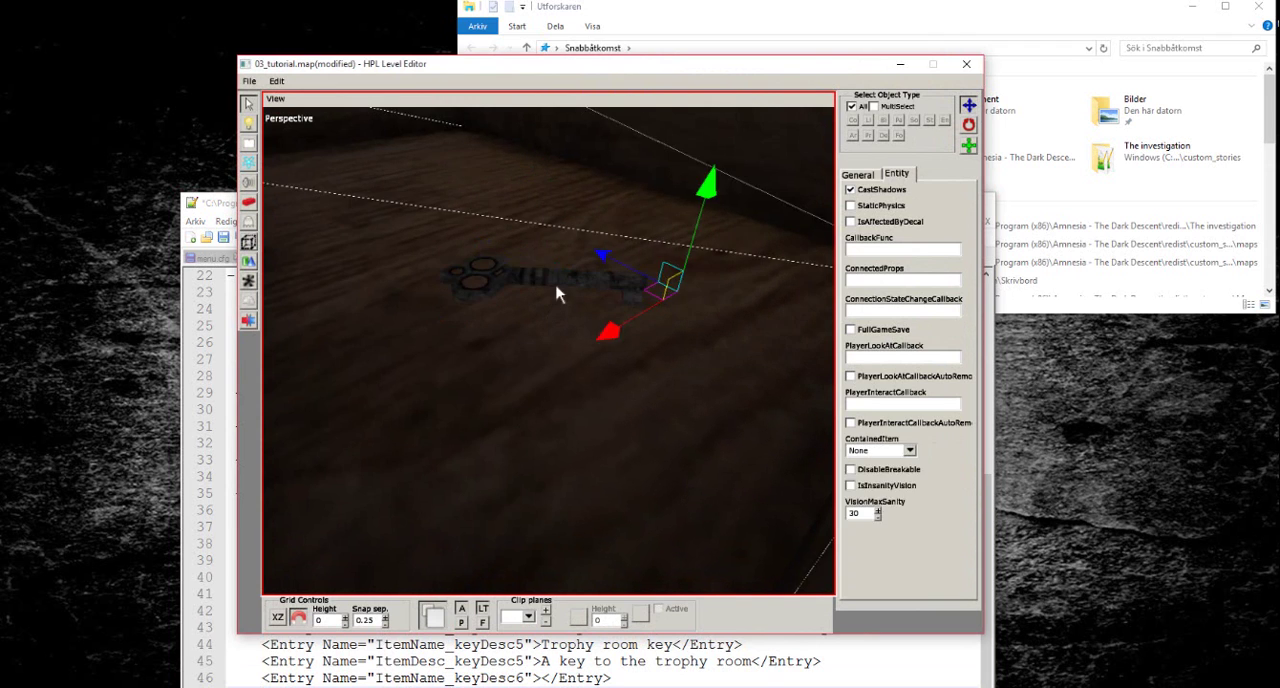
Step: Save the map and bring extra_english.lang back to the front
left_click(249, 80)
left_click(274, 130)
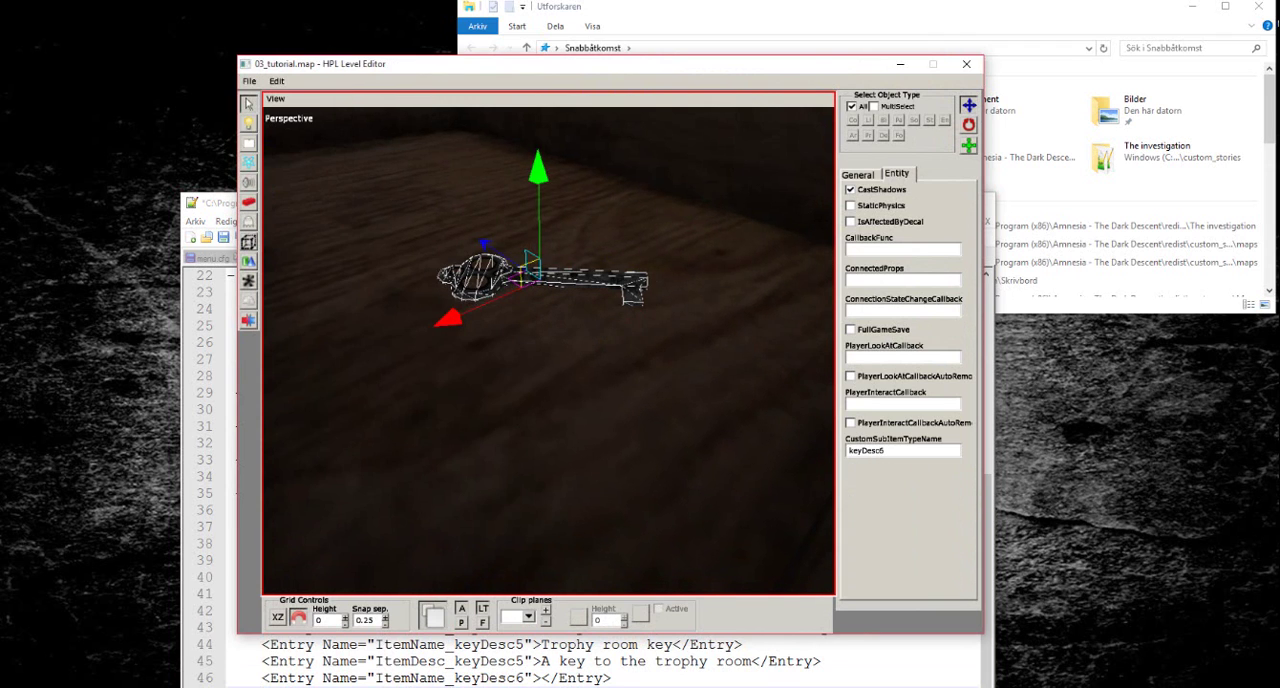
left_click(507, 661)
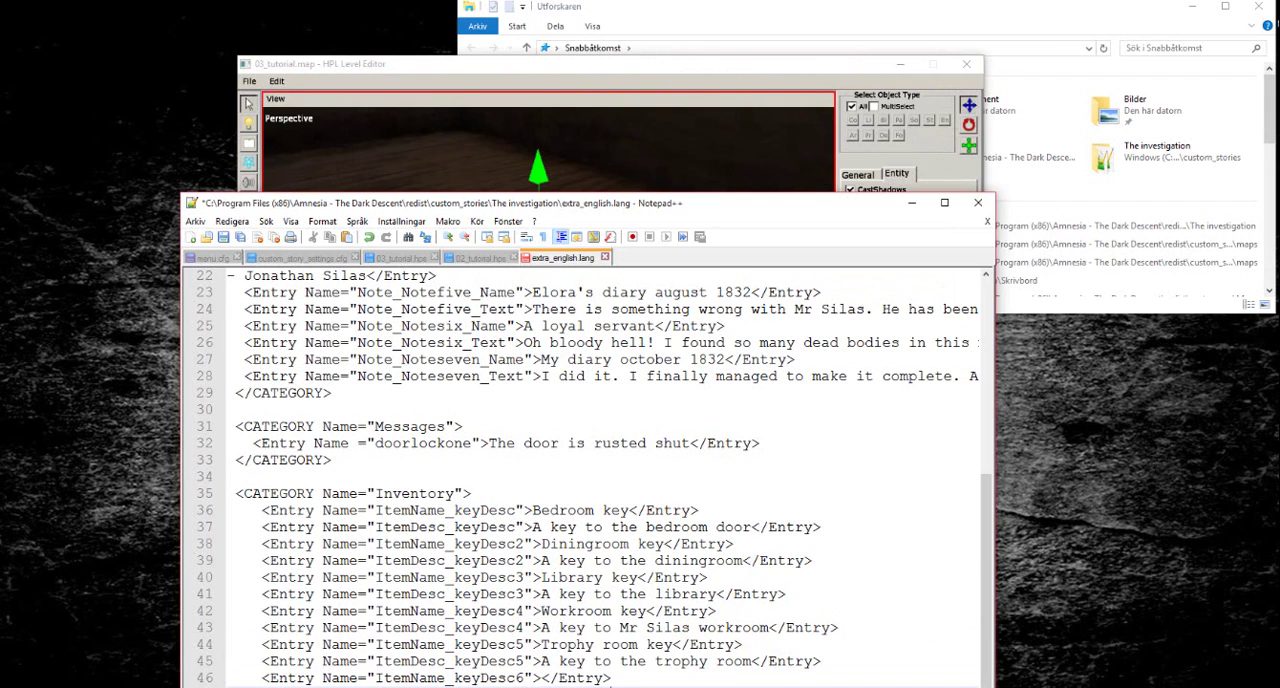
Step: Fill the keyDesc6 entries with the name 'Cellar key' and description 'The ket to the cellar'
left_click(537, 678)
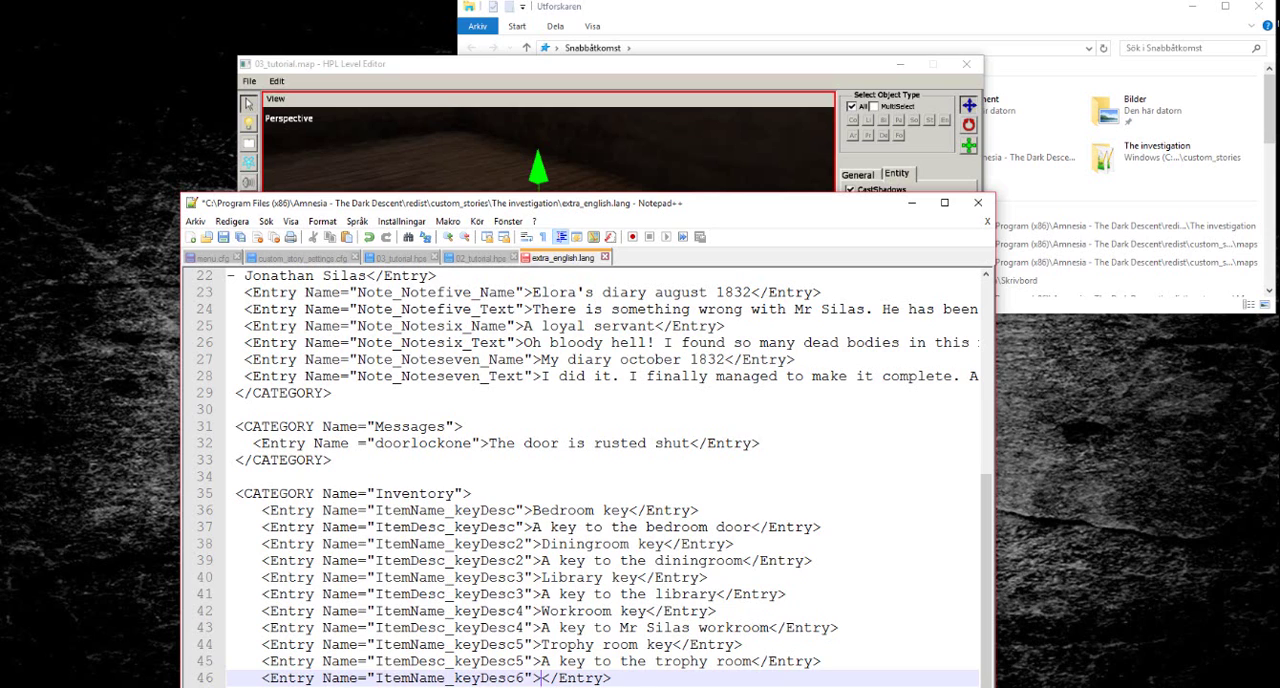
left_click_drag(686, 206, 706, 72)
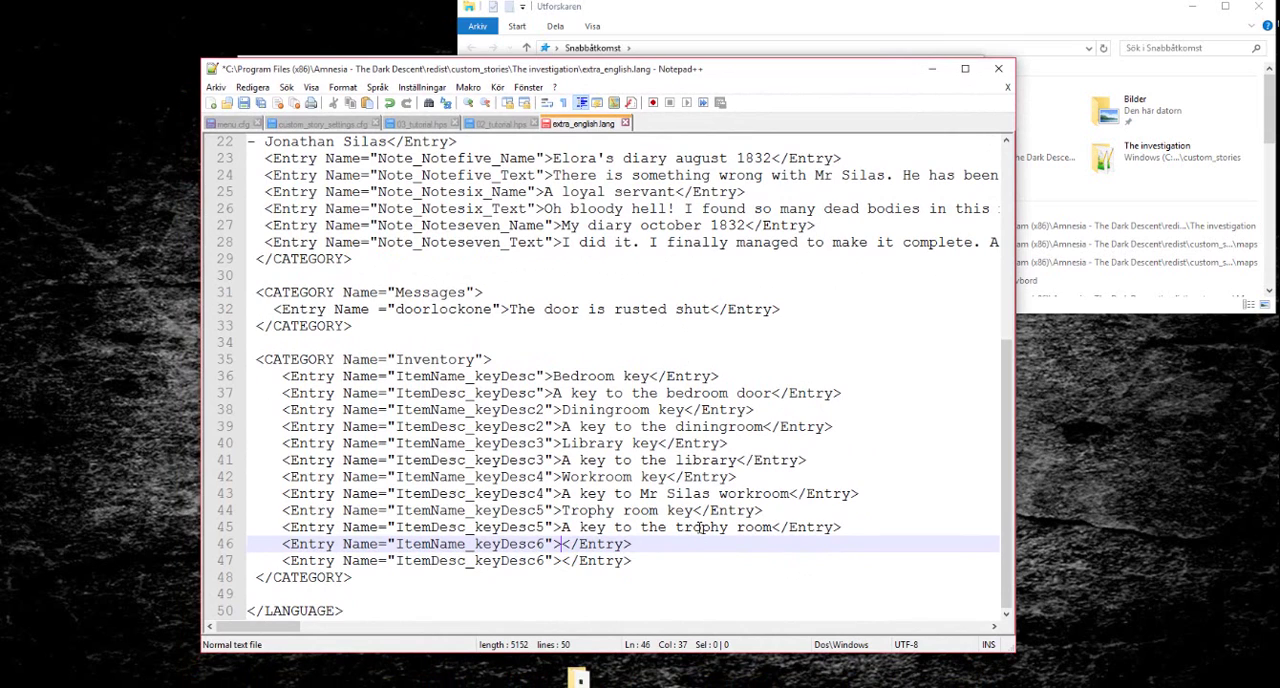
type("Cellar key")
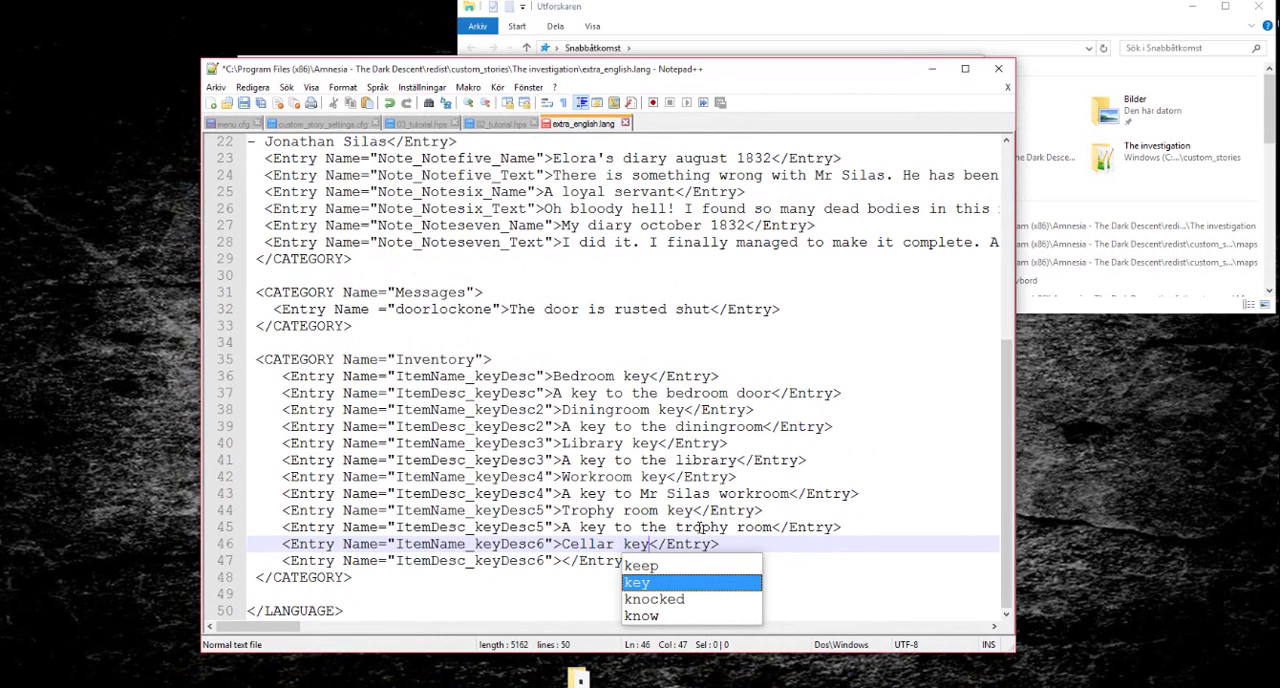
key("Left")
key("Left")
key("Down")
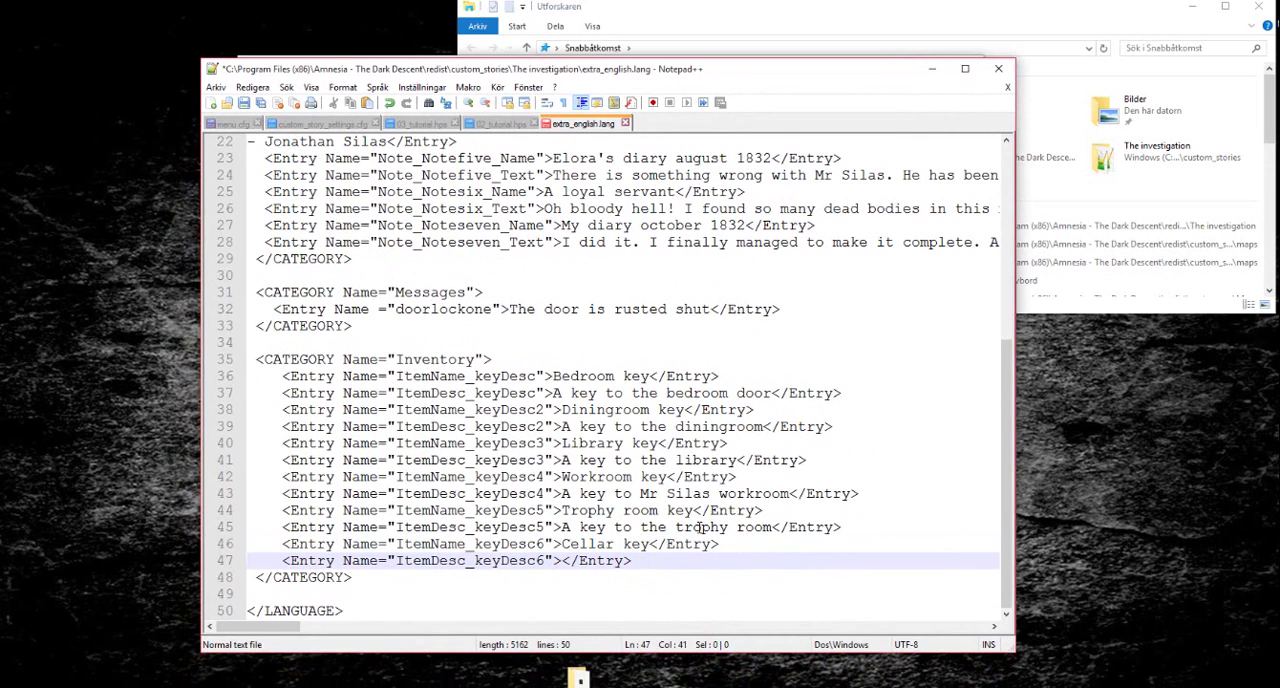
type("The ket to the cellar")
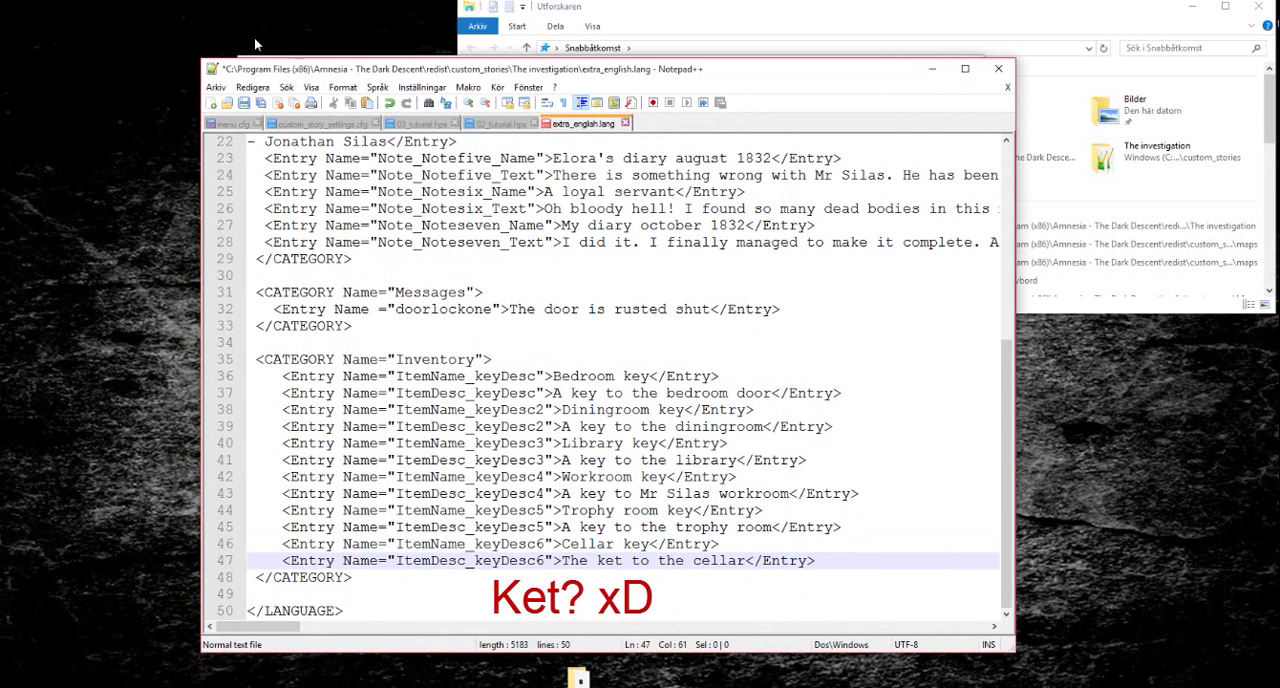
Step: Save extra_english.lang, then close it, Notepad++ and the file browser
left_click(216, 87)
left_click(549, 171)
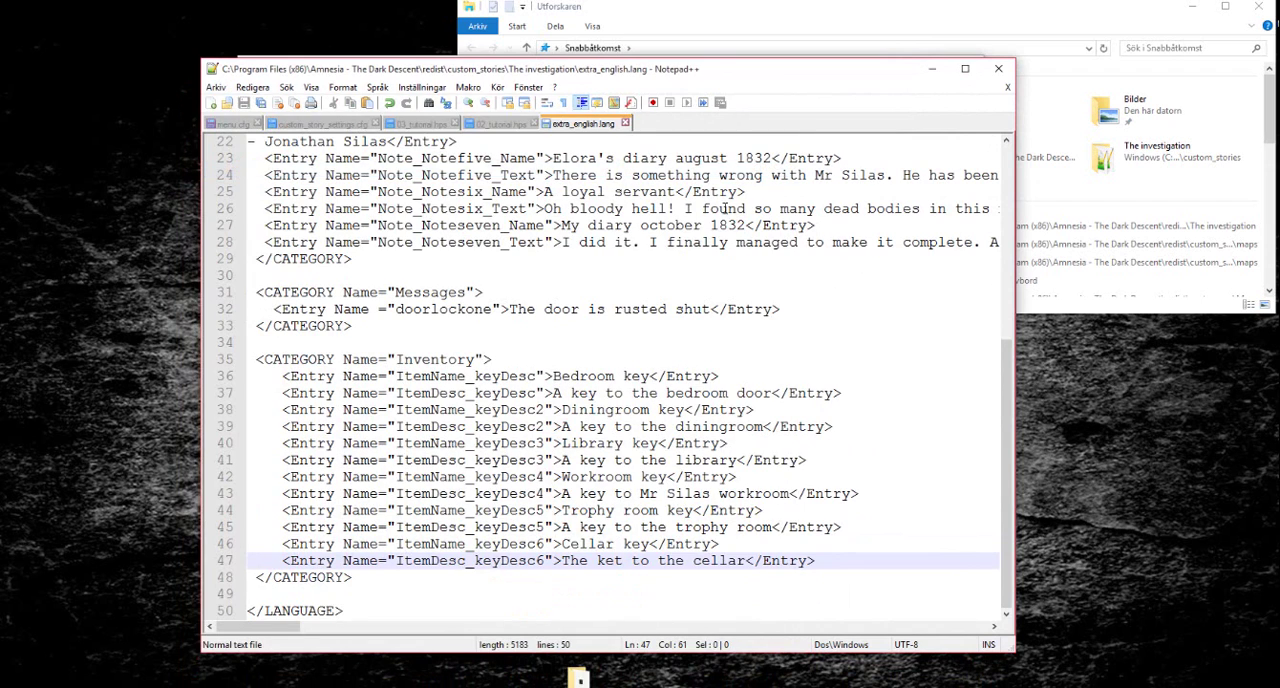
left_click(985, 45)
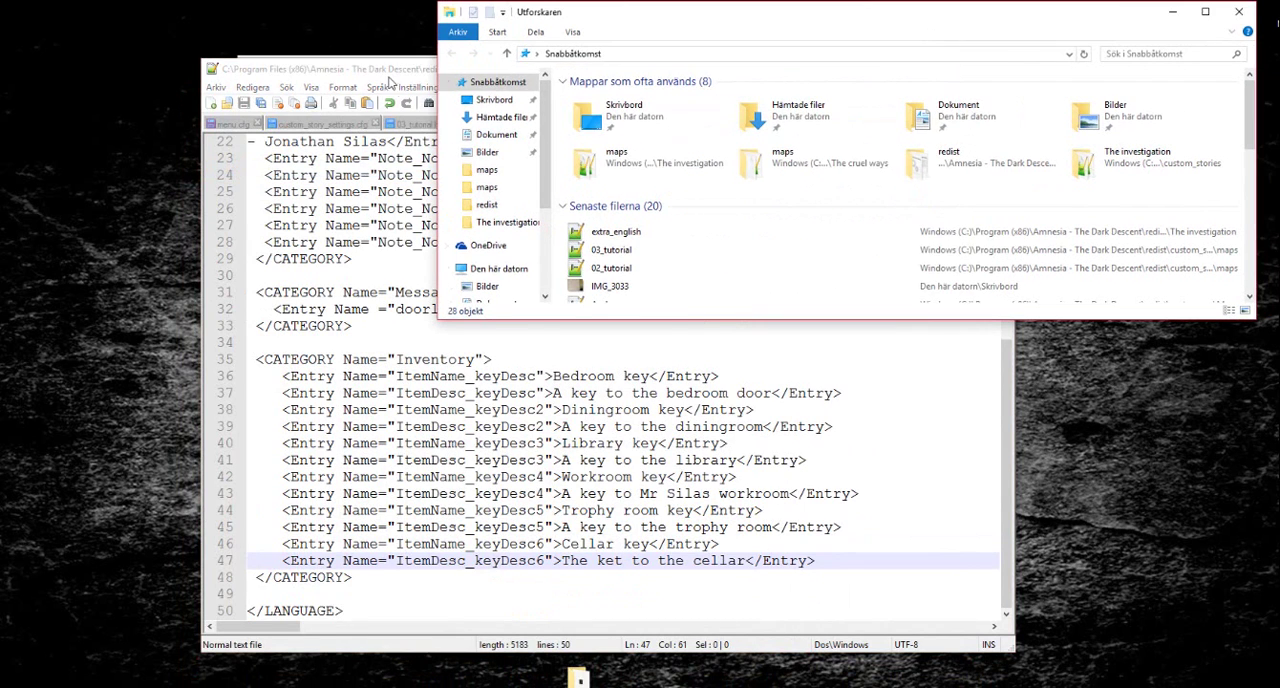
left_click(390, 80)
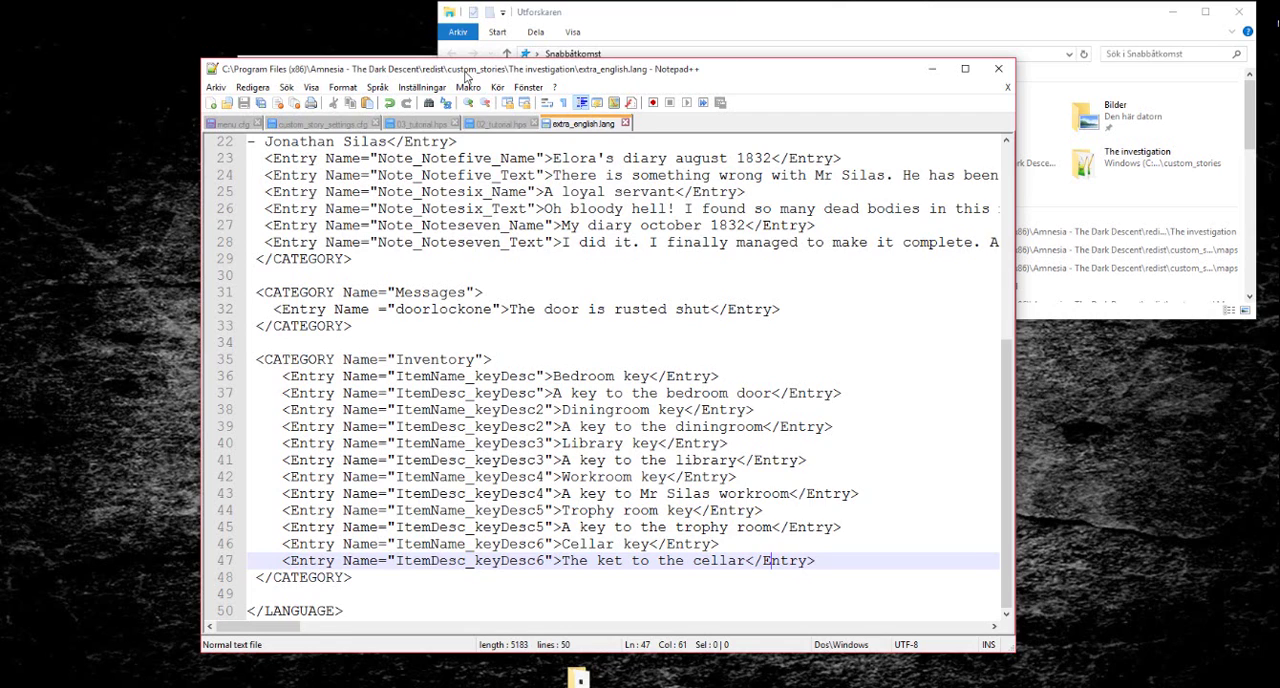
left_click(216, 87)
left_click(962, 86)
left_click(998, 68)
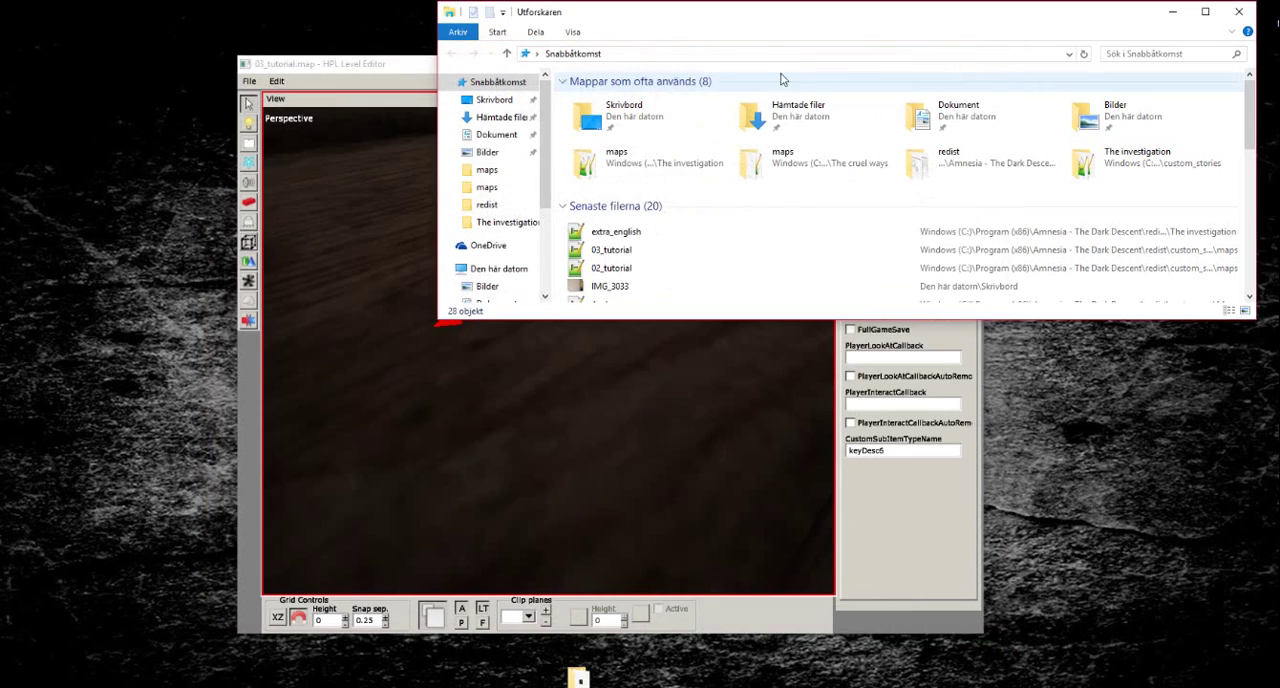
scroll(526, 284, "down", 1)
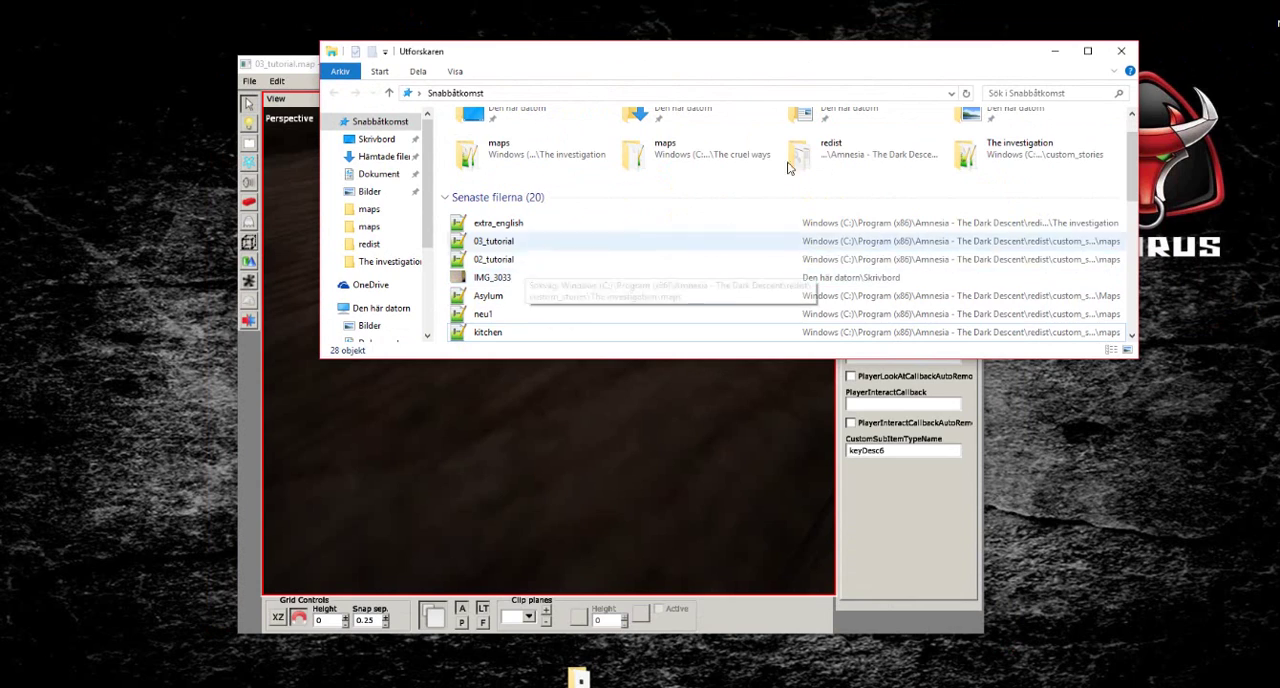
left_click(1121, 50)
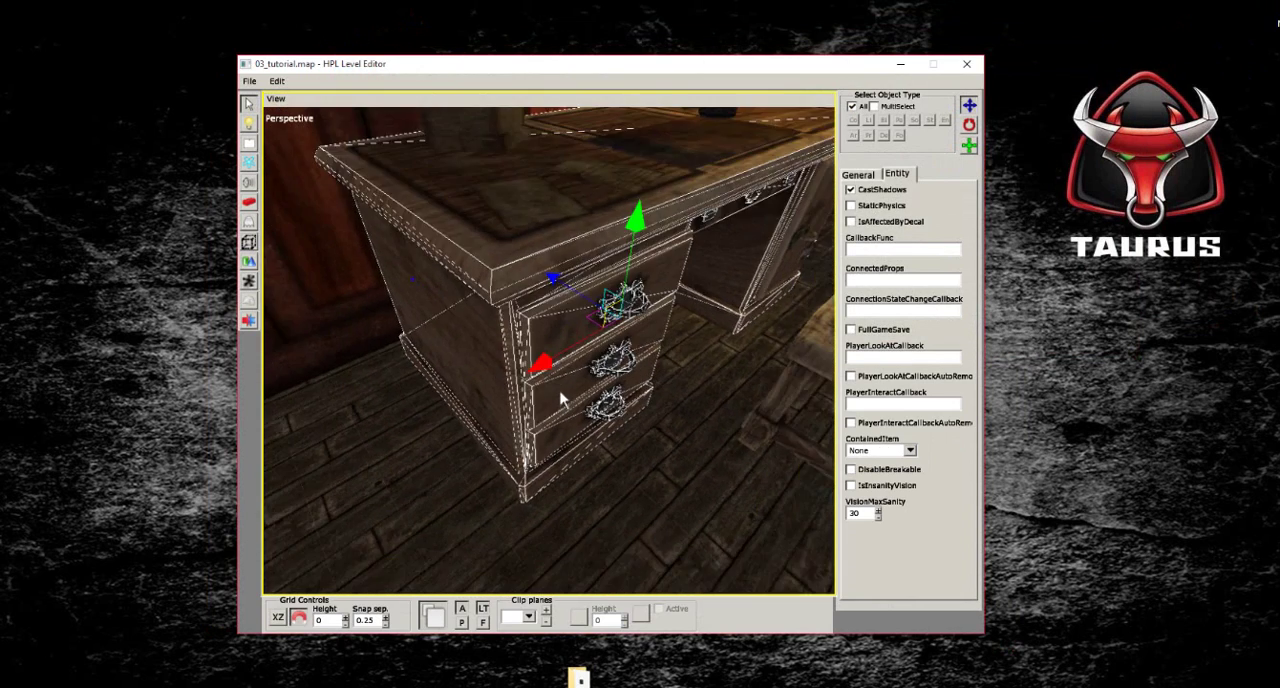
Step: Place an orange wall candle from the lamp entities on the hallway wall and select it
mouse_move(560, 400)
middle_mouse_down()
mouse_move(500, 268)
mouse_move(343, 280)
mouse_move(423, 349)
mouse_move(549, 277)
mouse_move(543, 294)
mouse_move(460, 334)
mouse_move(623, 314)
mouse_move(731, 329)
mouse_move(548, 475)
mouse_move(586, 548)
mouse_move(531, 483)
mouse_move(743, 509)
mouse_move(638, 408)
mouse_move(466, 331)
mouse_move(409, 331)
mouse_move(597, 294)
mouse_move(609, 391)
mouse_move(629, 401)
middle_mouse_up()
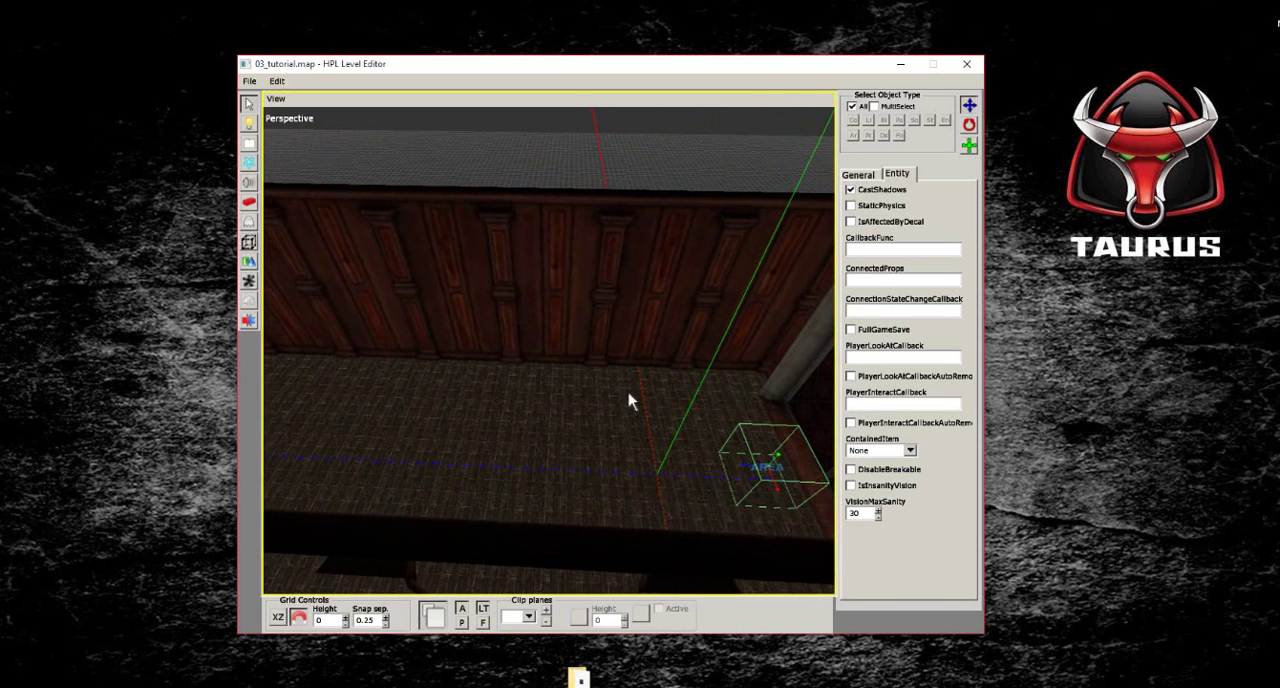
left_click(249, 241)
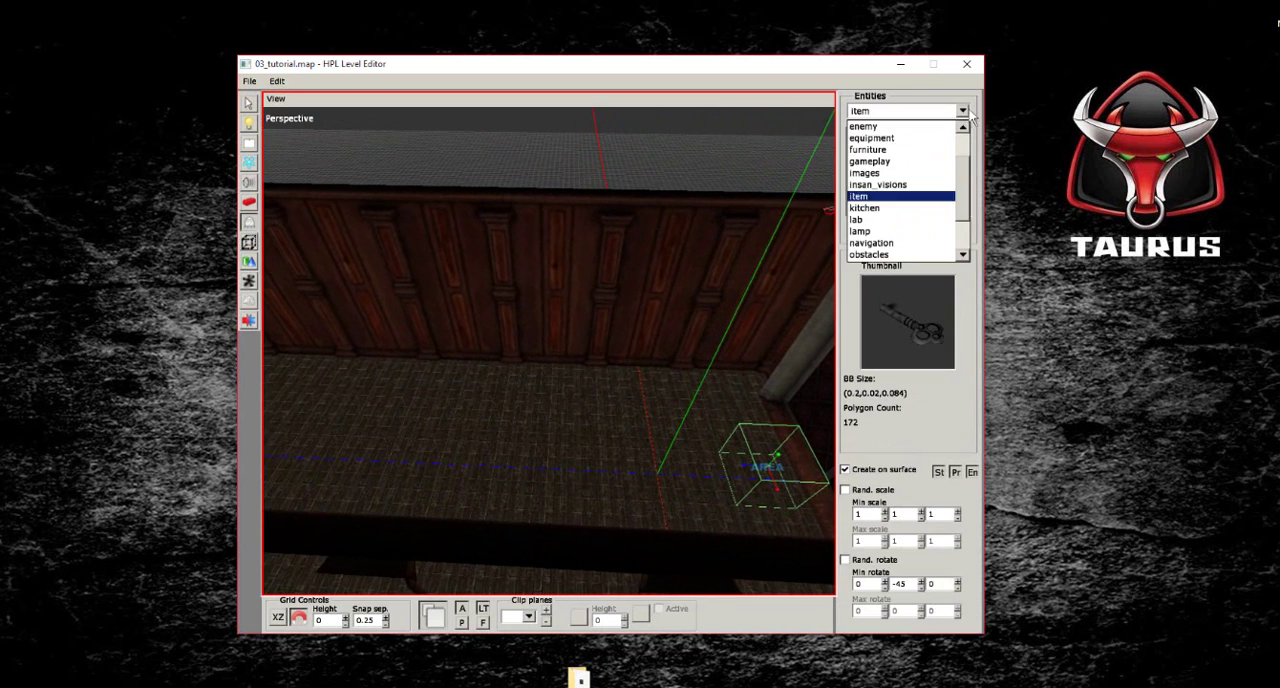
left_click(877, 200)
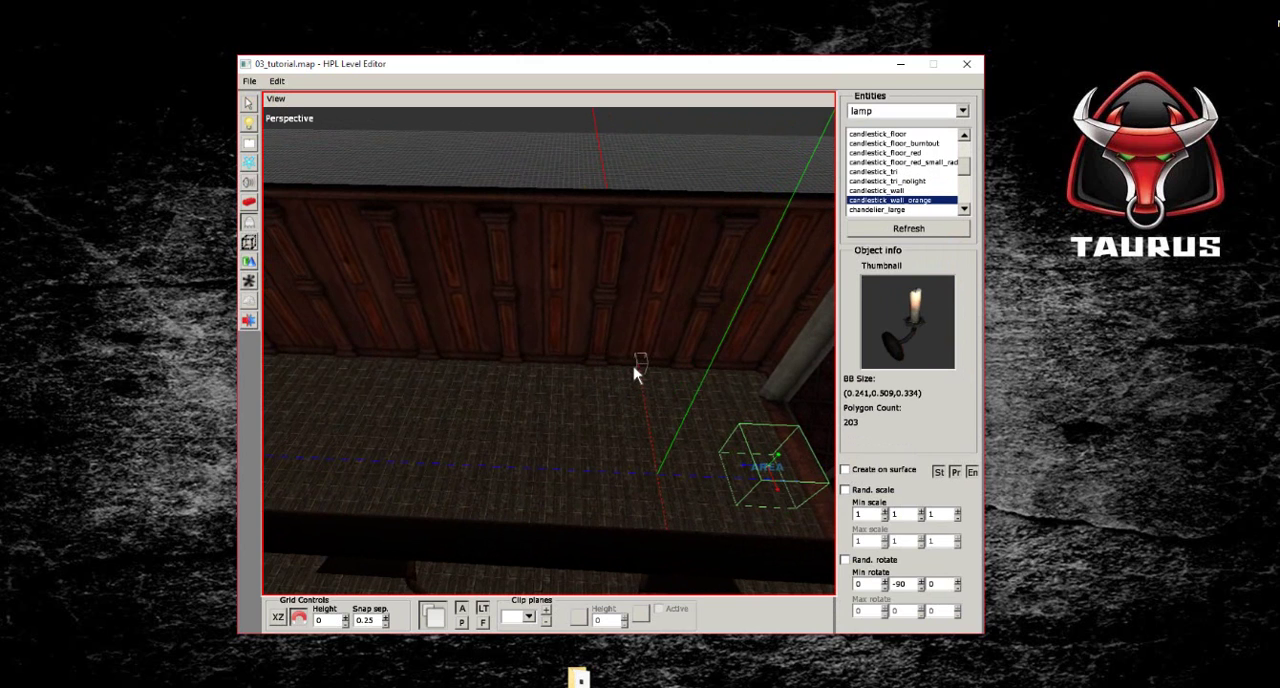
left_click(556, 369)
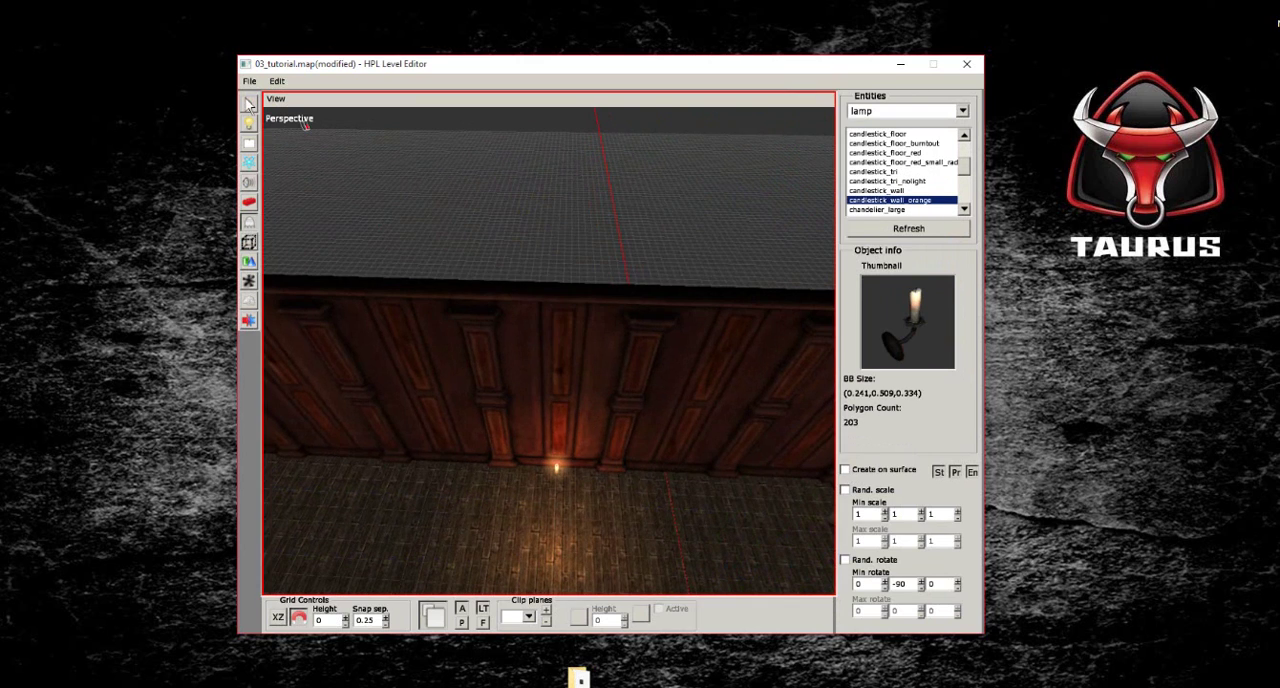
key("1")
left_click(548, 450)
Step: Raise the candle up the wall and slide it left along the hallway
left_click_drag(548, 360, 543, 236)
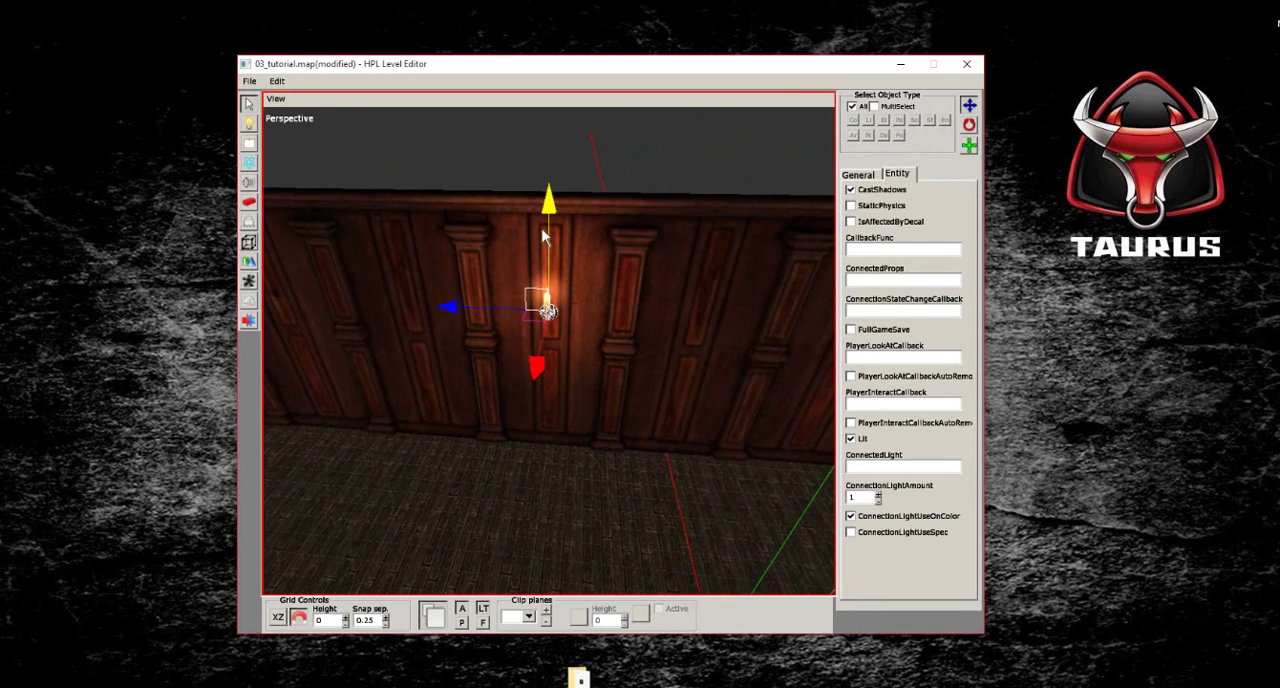
mouse_move(500, 305)
middle_mouse_down()
mouse_move(487, 343)
mouse_move(634, 297)
middle_mouse_up()
mouse_move(634, 297)
left_mouse_down()
mouse_move(320, 277)
mouse_move(586, 317)
mouse_move(330, 292)
mouse_move(586, 308)
left_mouse_up()
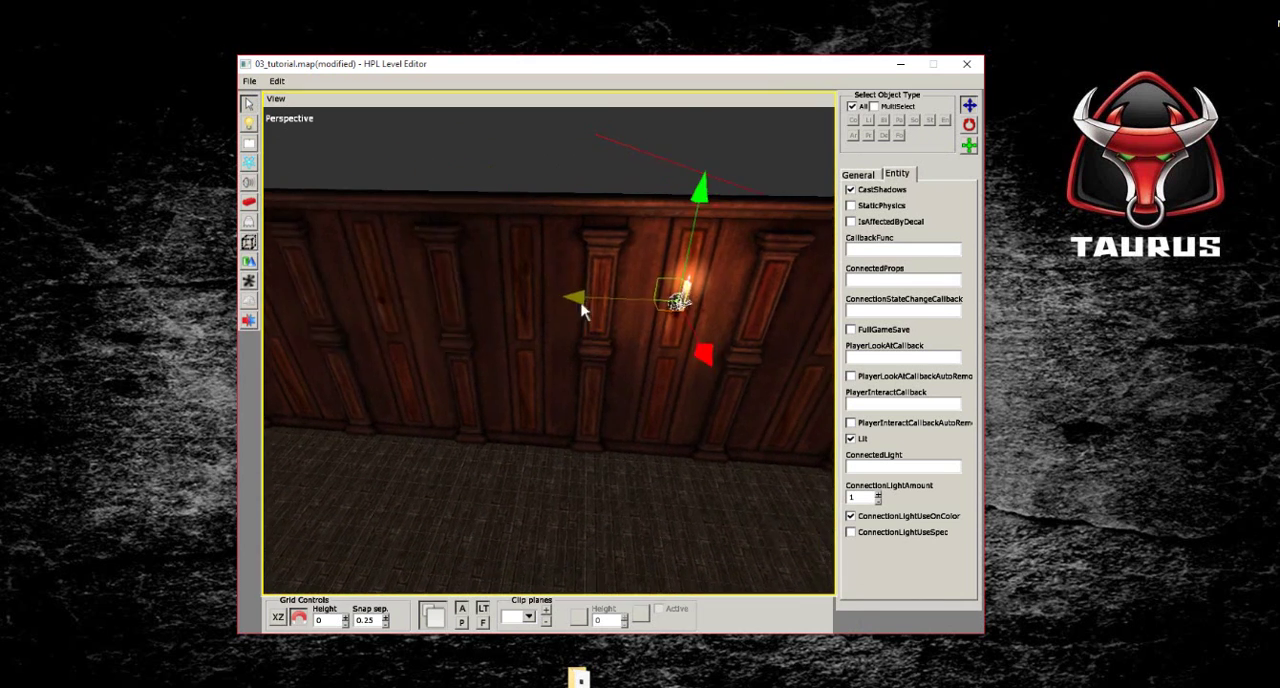
middle_click_drag(586, 308, 623, 306)
left_click_drag(623, 306, 408, 295)
middle_click_drag(408, 295, 571, 306)
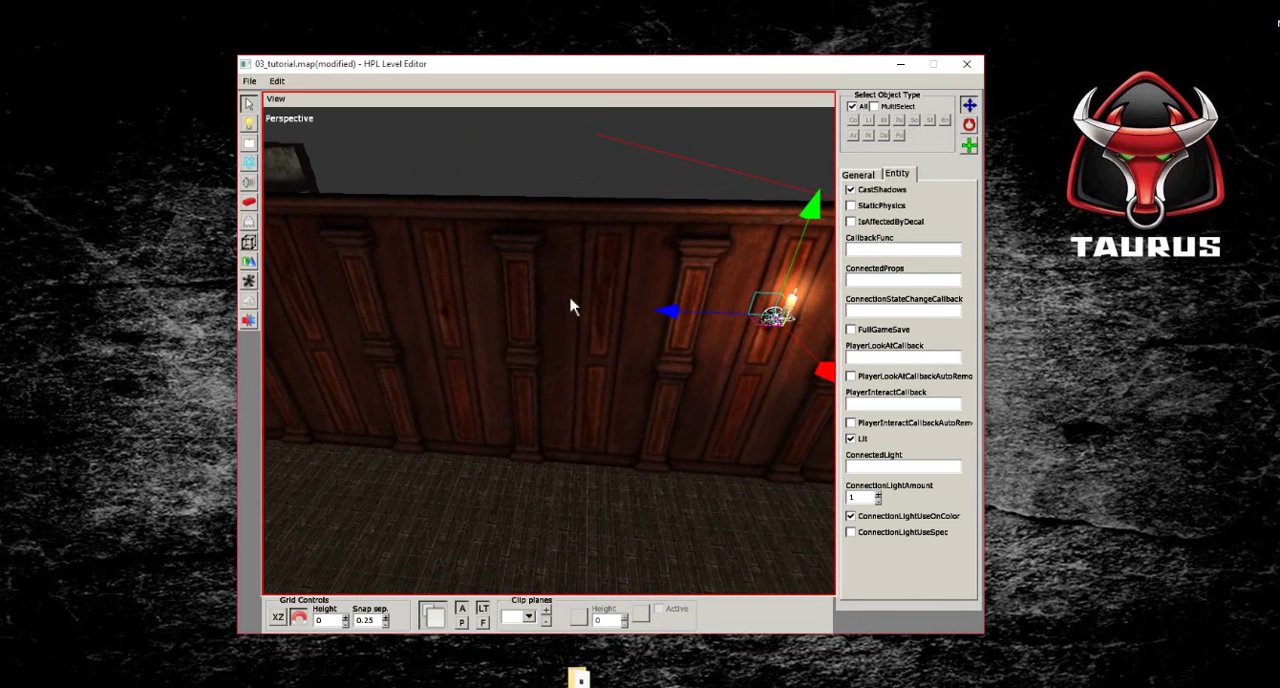
left_click_drag(571, 306, 534, 300)
mouse_move(534, 300)
middle_mouse_down()
mouse_move(587, 317)
mouse_move(646, 300)
middle_mouse_up()
Step: Fine-tune the candle's wall position and choose candlestick_wall_orange for further placement
left_click_drag(646, 300, 374, 283)
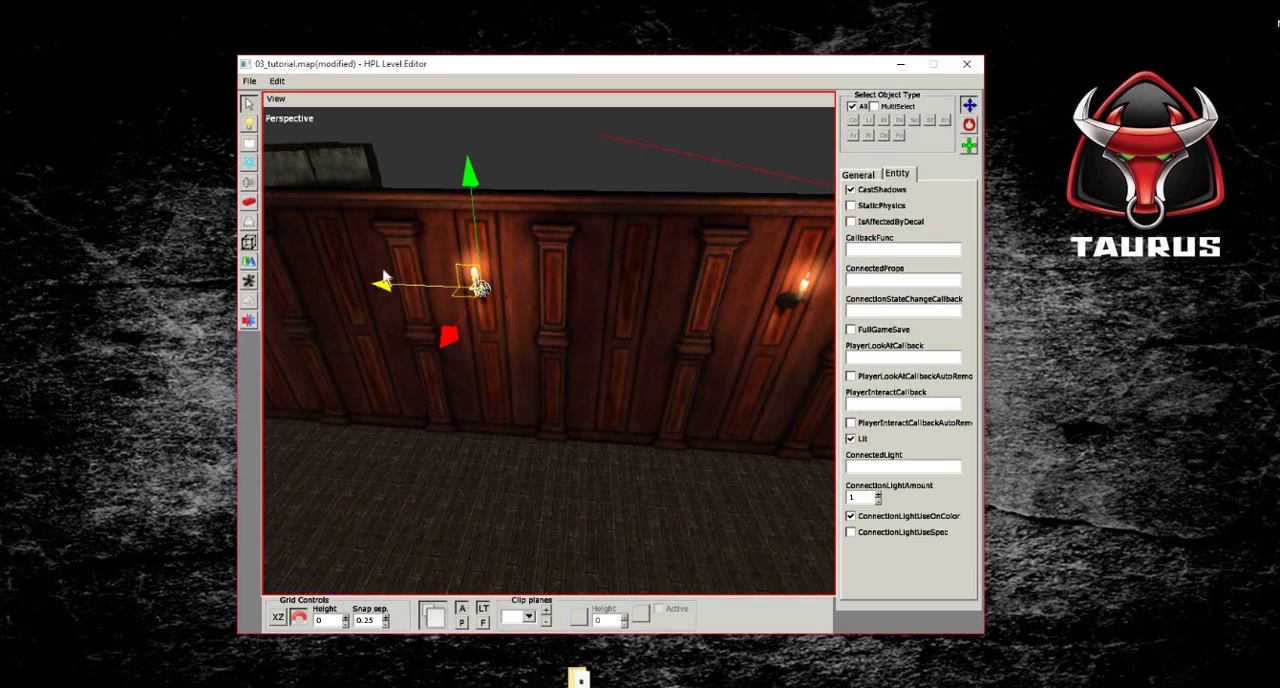
middle_click_drag(374, 283, 543, 294)
mouse_move(668, 306)
left_mouse_down()
mouse_move(346, 290)
mouse_move(668, 306)
left_mouse_up()
middle_click_drag(668, 306, 557, 308)
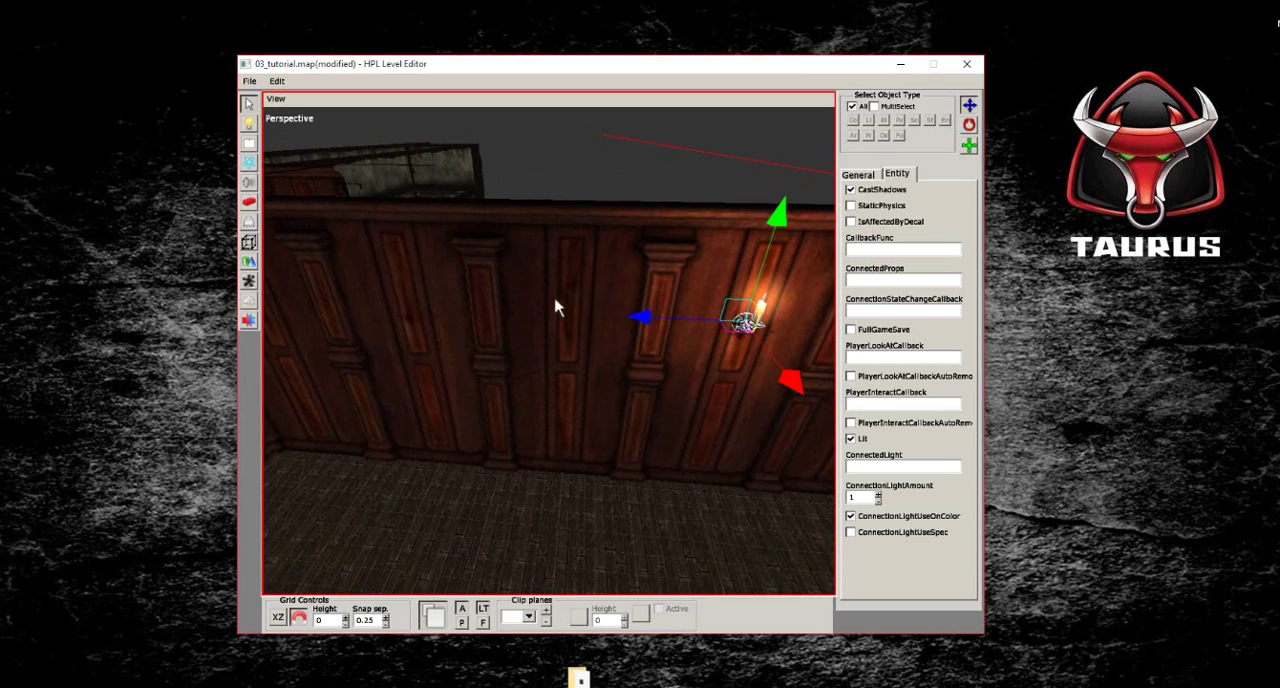
left_click_drag(646, 318, 400, 306)
mouse_move(400, 306)
middle_mouse_down()
mouse_move(686, 309)
mouse_move(563, 249)
mouse_move(548, 276)
mouse_move(400, 249)
mouse_move(517, 289)
mouse_move(726, 291)
mouse_move(397, 243)
mouse_move(543, 277)
mouse_move(571, 234)
mouse_move(597, 248)
mouse_move(240, 222)
middle_mouse_up()
left_click(248, 222)
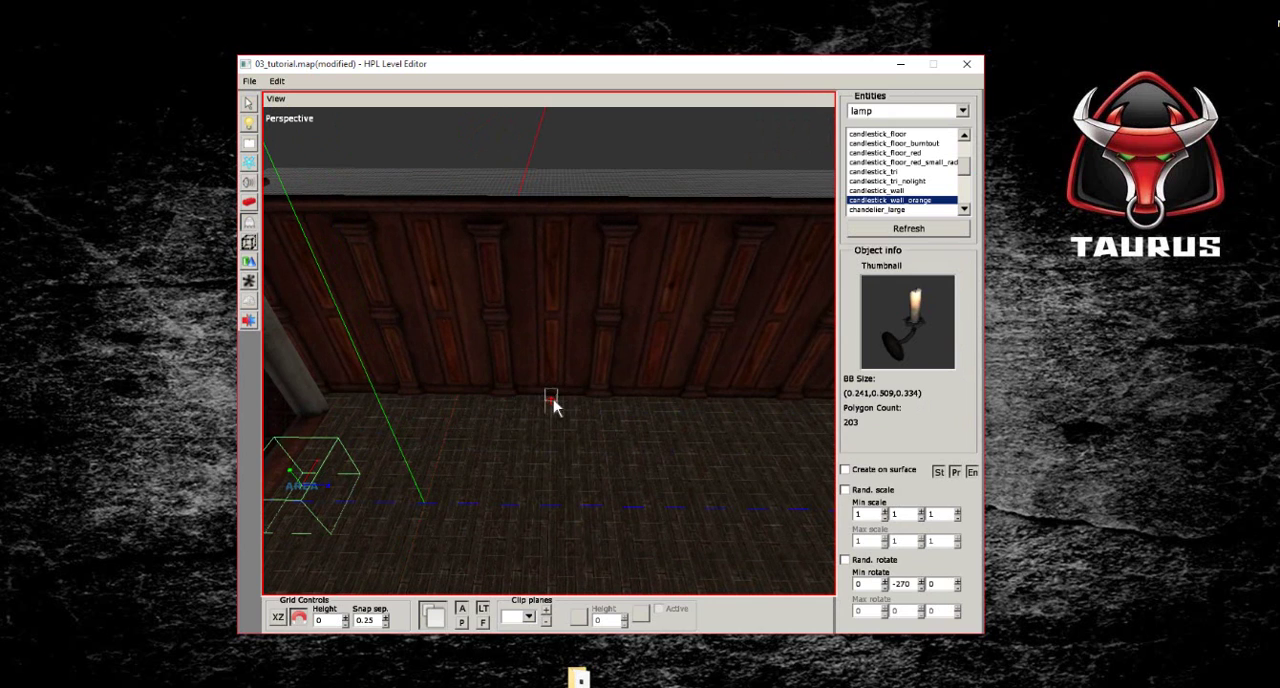
Step: Place another orange wall candle and raise it to wall height
left_click(553, 405)
left_click(248, 102)
left_click(553, 397)
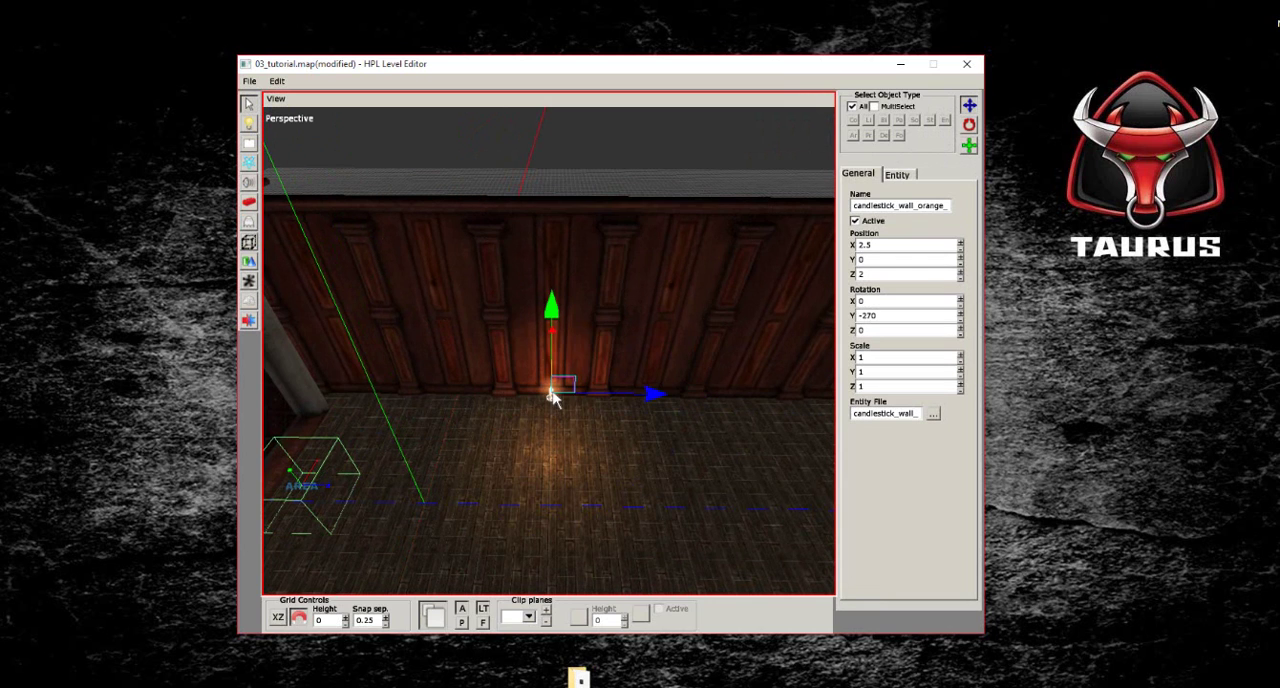
middle_click_drag(553, 397, 516, 300)
left_click_drag(516, 300, 520, 235)
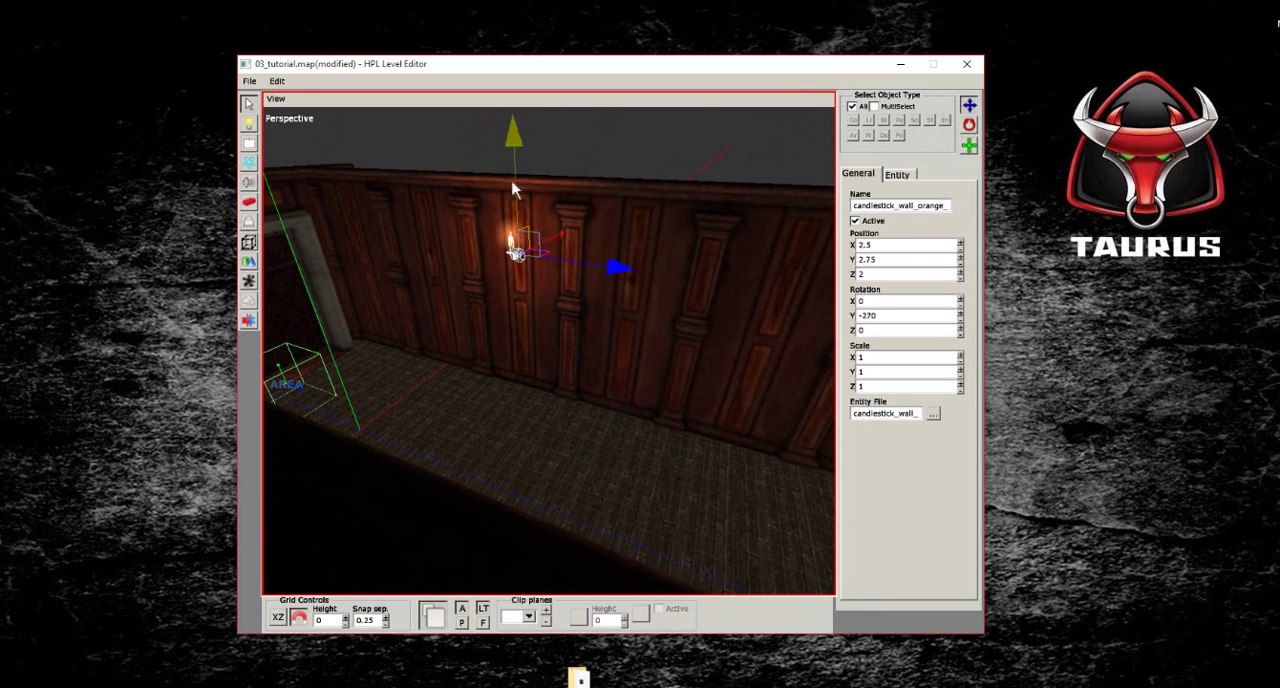
Step: Slide the candle further down the hallway wall, then deselect it
middle_click_drag(512, 189, 466, 305)
left_click_drag(666, 277, 566, 280)
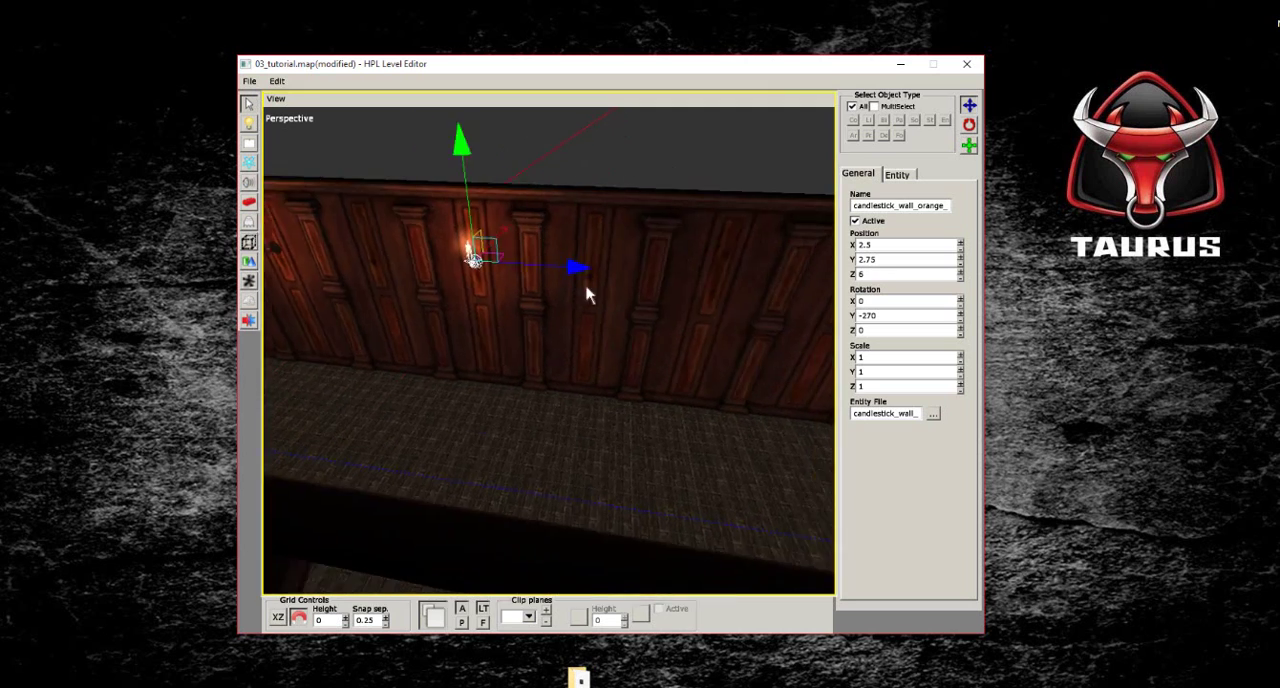
middle_click_drag(588, 294, 539, 284)
middle_click_drag(722, 286, 549, 286)
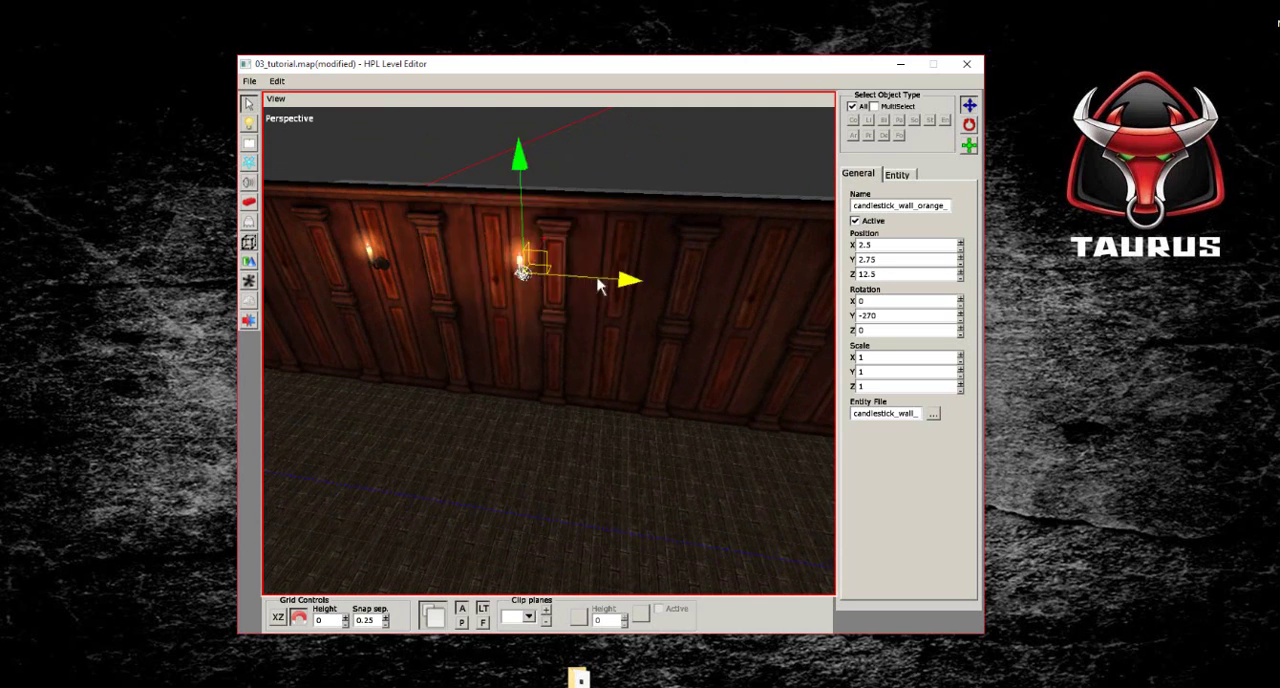
middle_click_drag(680, 293, 532, 293)
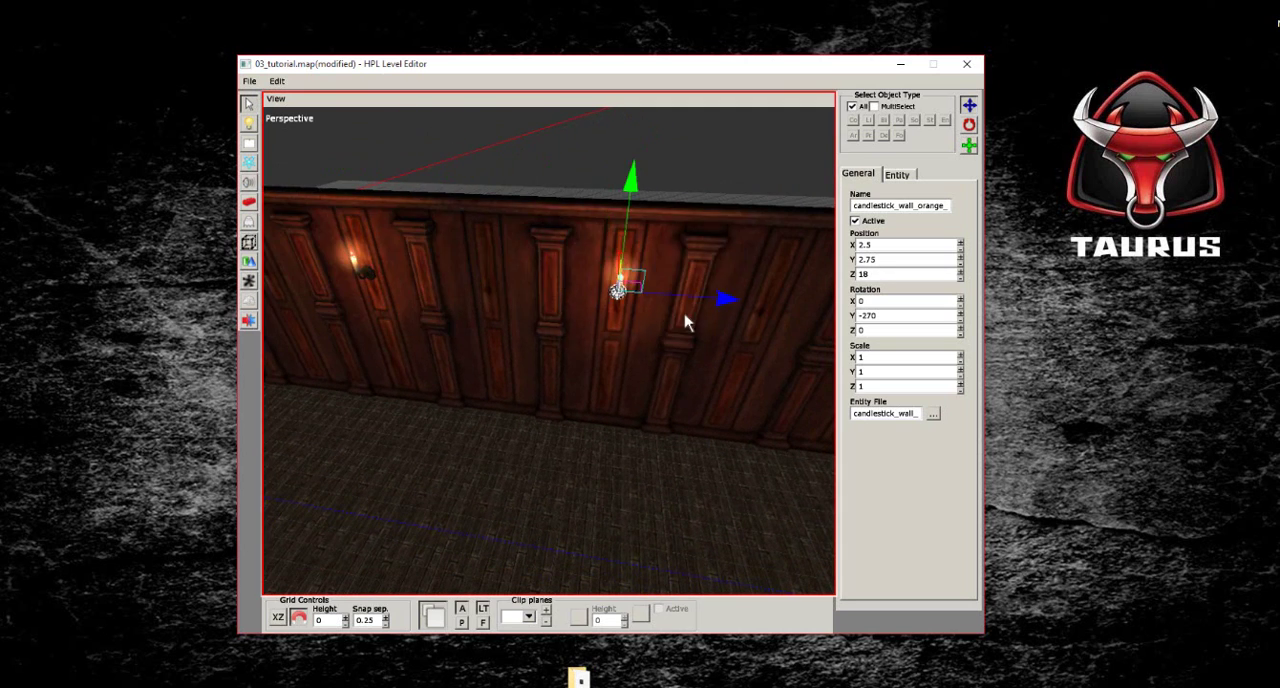
middle_click_drag(686, 322, 478, 298)
left_click_drag(663, 290, 507, 302)
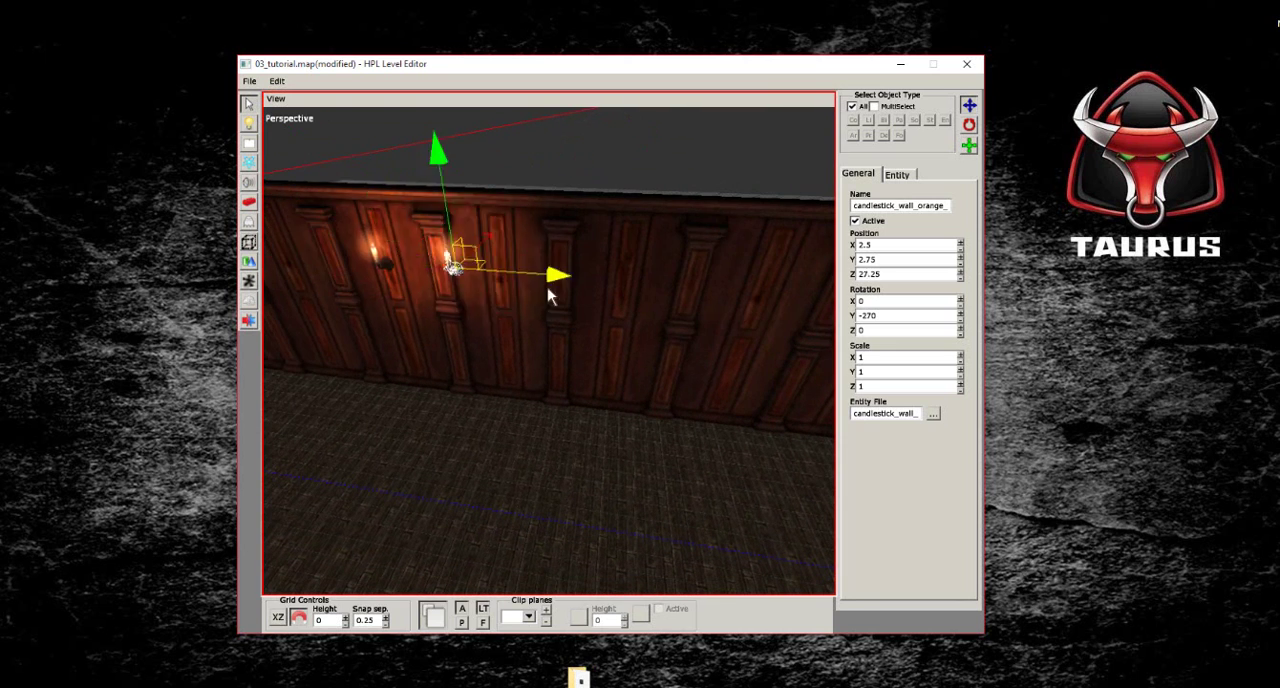
mouse_move(548, 295)
middle_mouse_down()
mouse_move(528, 306)
mouse_move(714, 337)
mouse_move(487, 452)
mouse_move(703, 363)
mouse_move(503, 357)
mouse_move(710, 352)
middle_mouse_up()
left_click(487, 452)
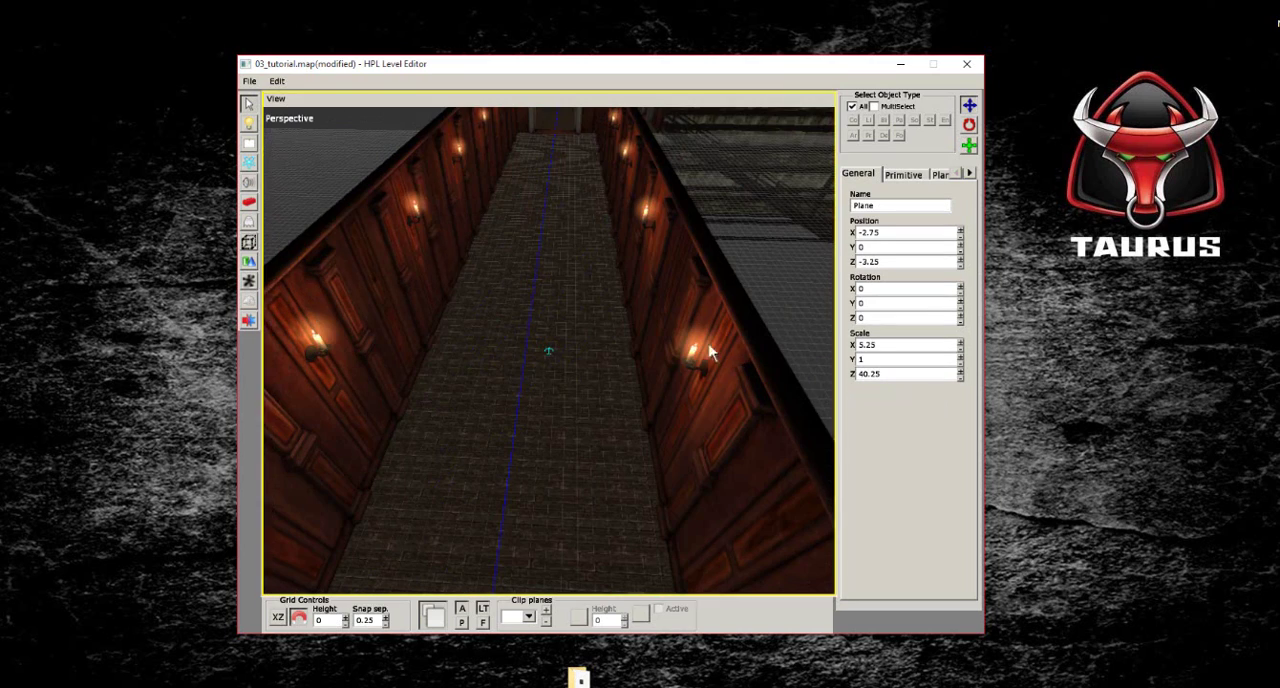
Step: Save the map, then orbit the view over to the desk room
left_click(250, 81)
left_click(270, 130)
scroll(543, 297, "up", 3)
scroll(551, 314, "up", 3)
scroll(545, 325, "up", 3)
scroll(545, 323, "down", 3)
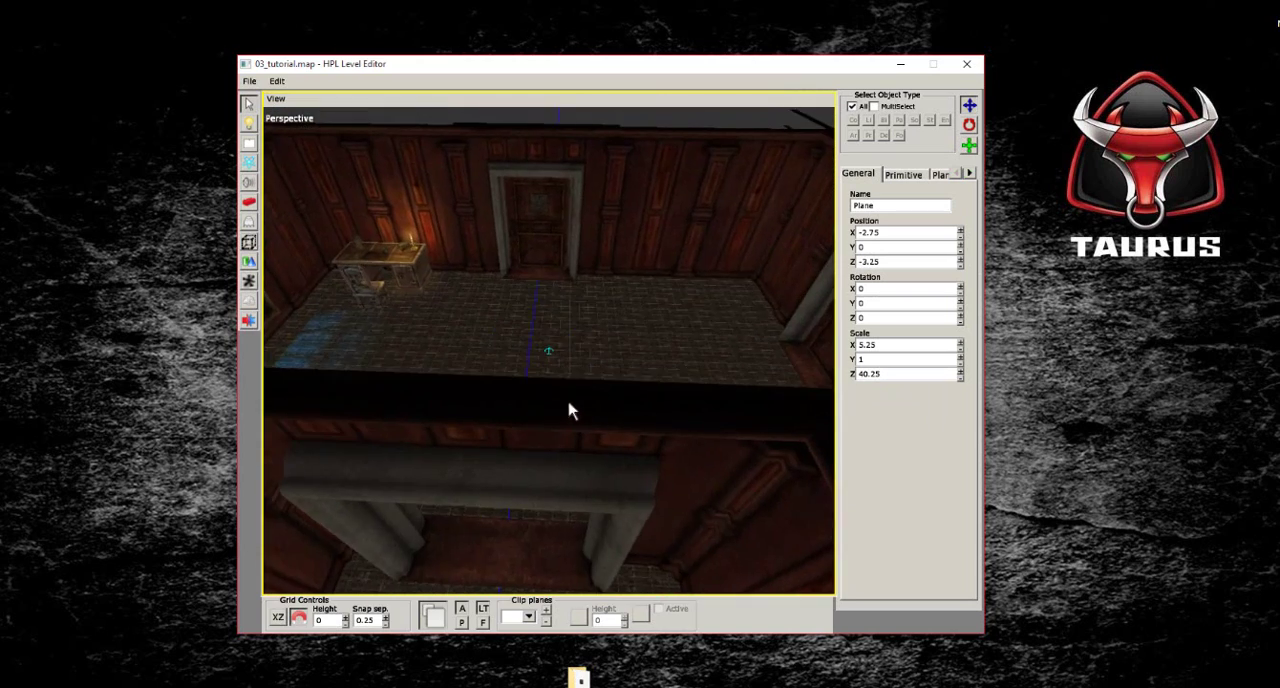
scroll(571, 411, "down", 2)
scroll(551, 400, "down", 2)
scroll(557, 423, "down", 2)
scroll(591, 354, "down", 2)
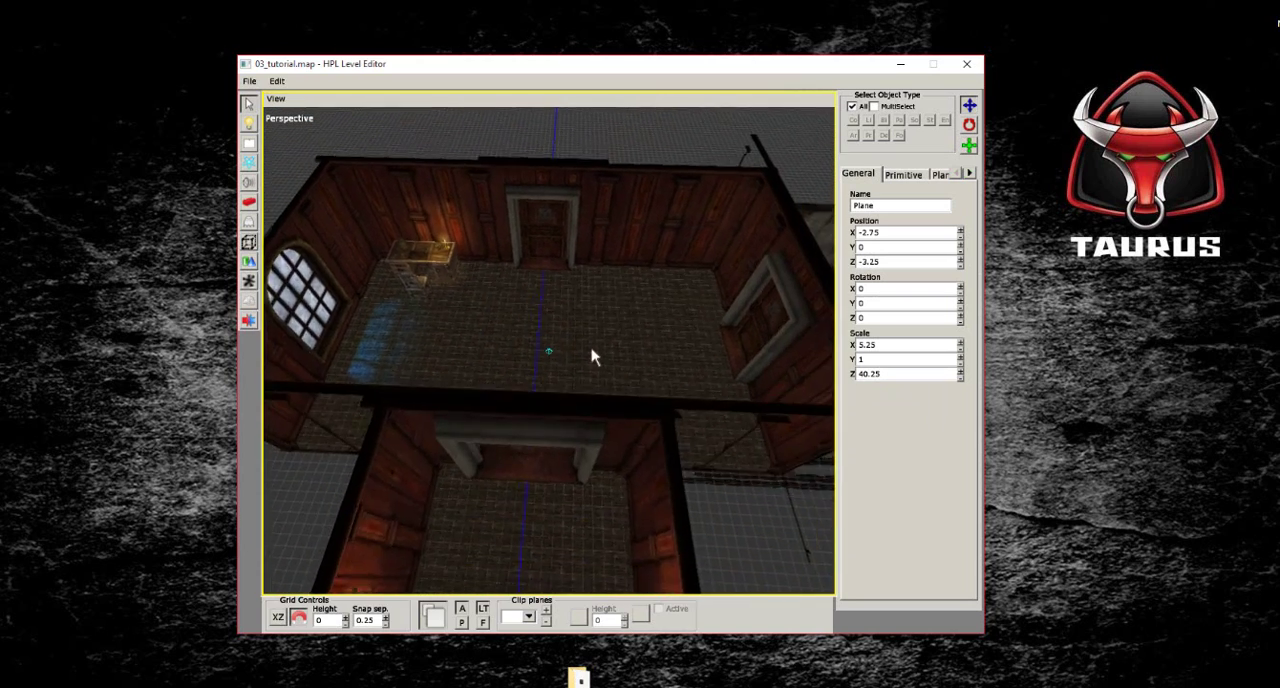
scroll(591, 349, "down", 2)
scroll(586, 346, "down", 2)
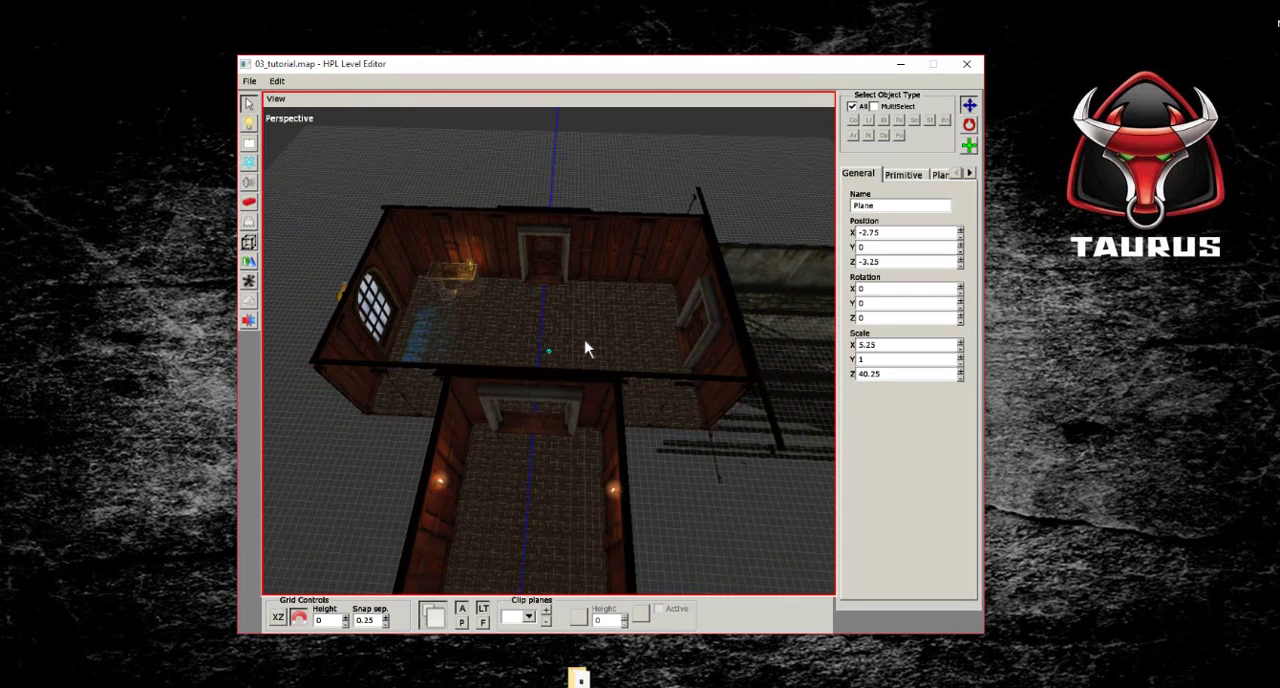
scroll(586, 349, "up", 1)
scroll(509, 340, "up", 2)
scroll(503, 336, "up", 2)
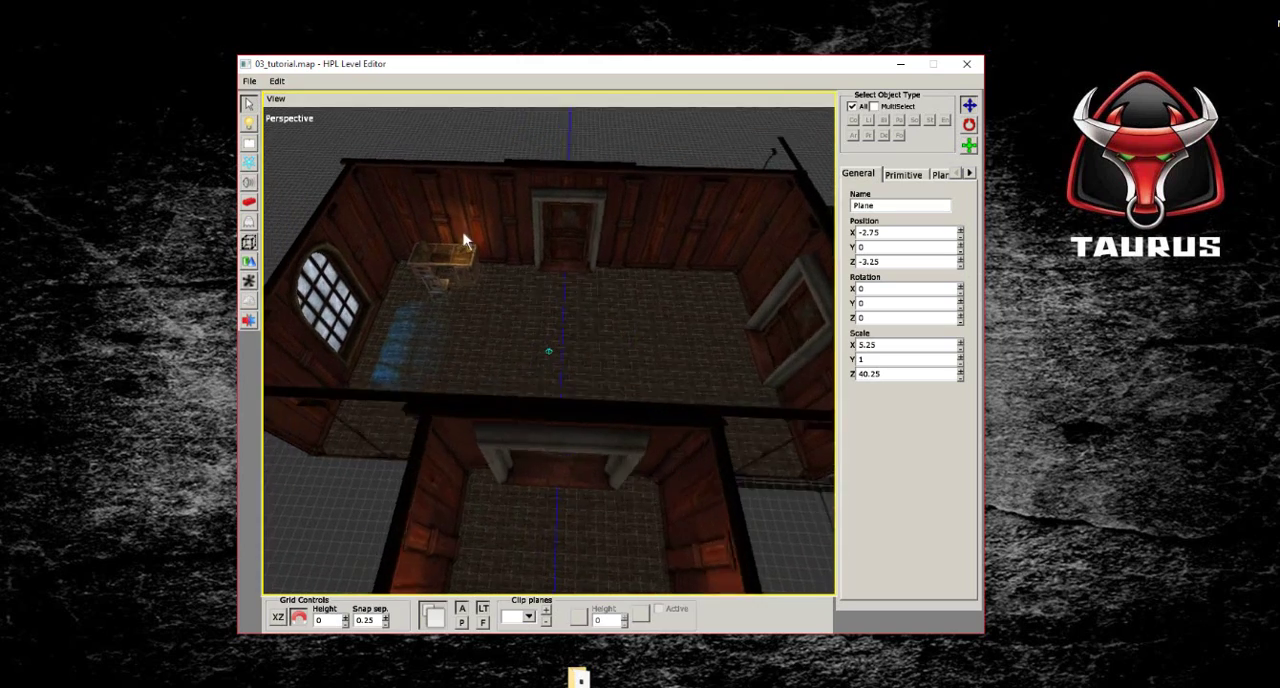
scroll(500, 333, "up", 2)
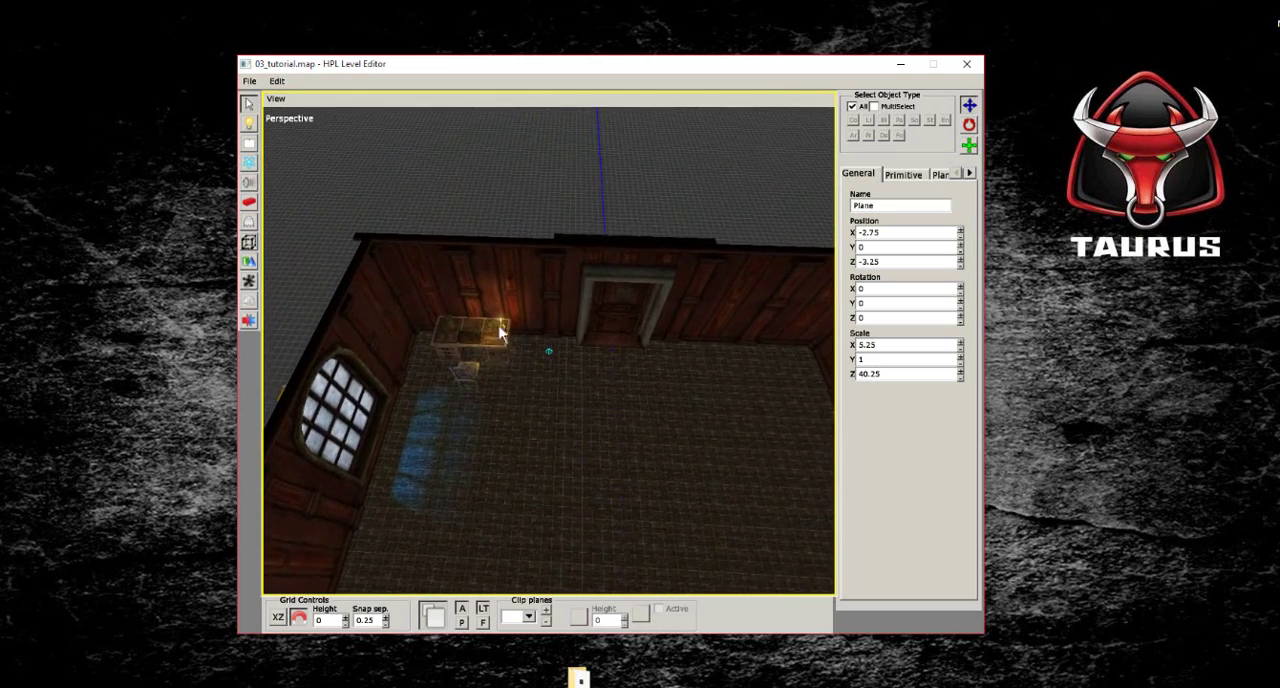
mouse_move(500, 333)
middle_mouse_down()
mouse_move(485, 370)
mouse_move(457, 297)
mouse_move(386, 266)
mouse_move(429, 300)
middle_mouse_up()
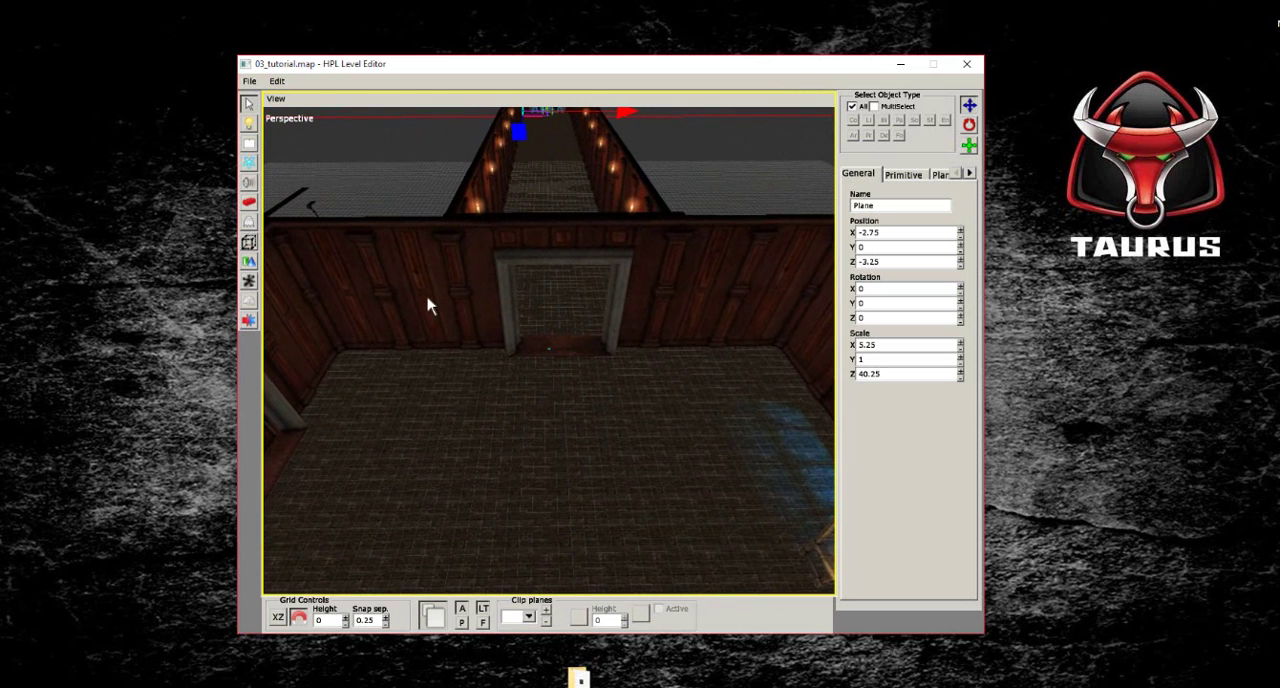
Step: Place a candlestick_wall_orange on the room's doorway wall and select it
left_click(249, 222)
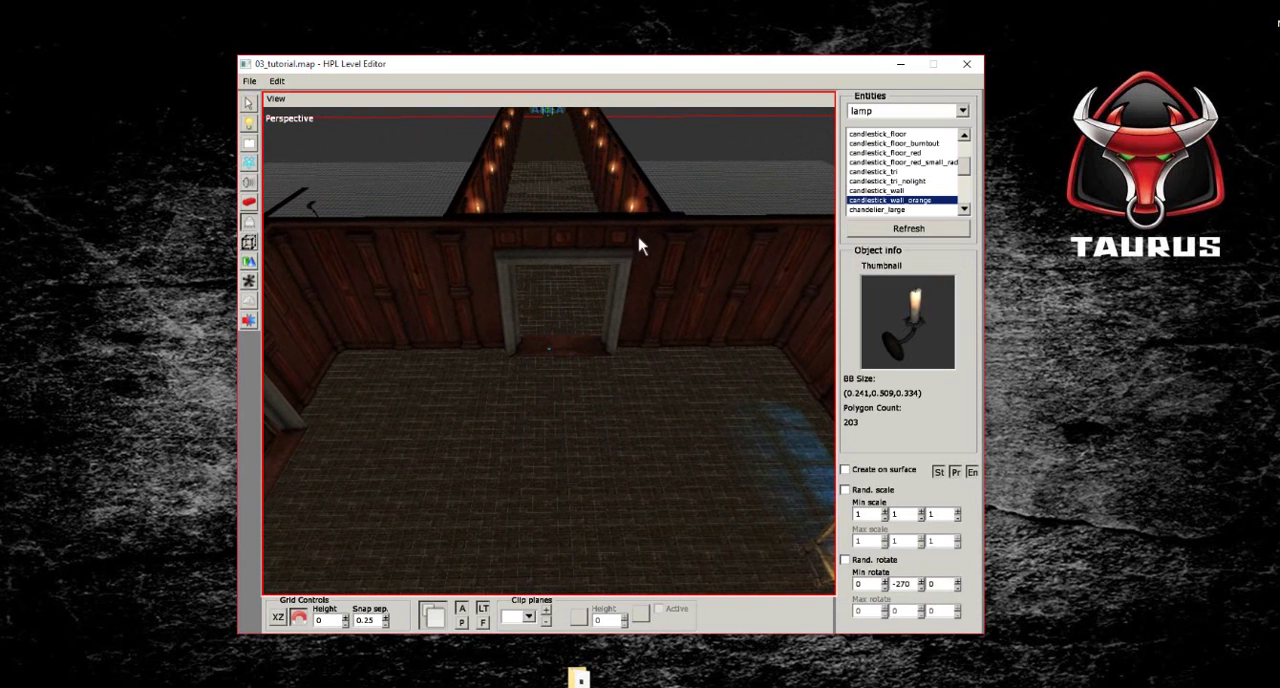
left_click(434, 354)
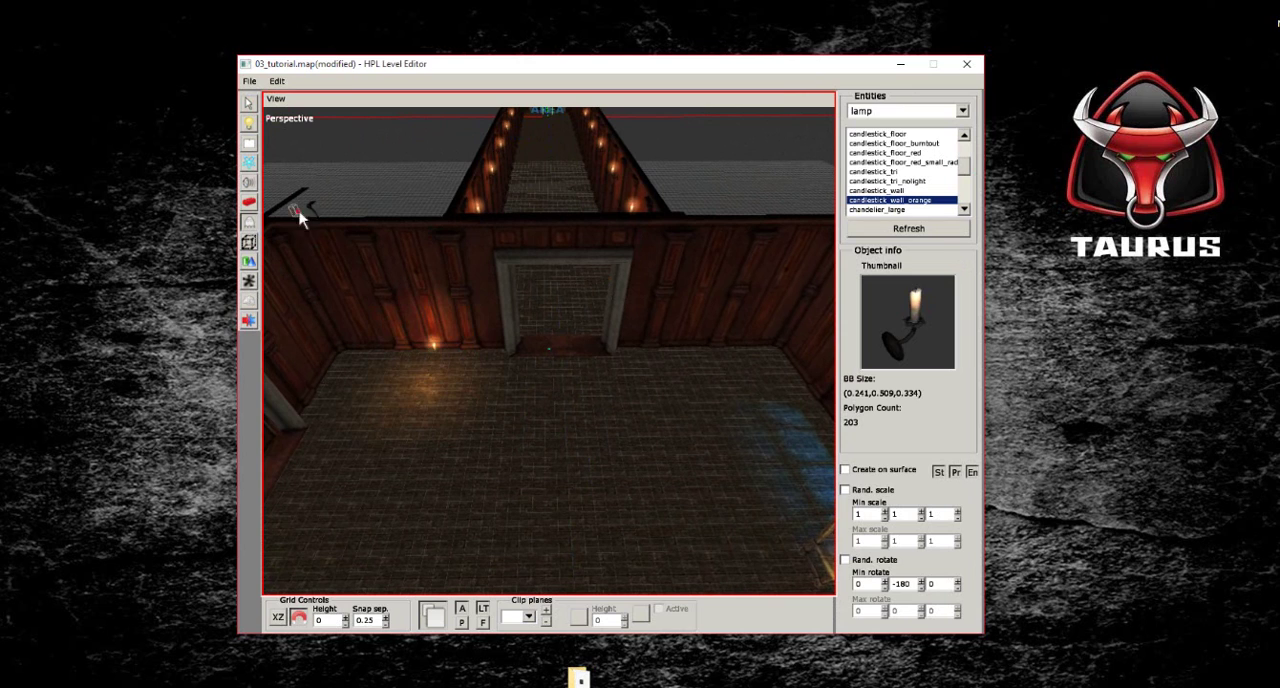
left_click(249, 104)
middle_click_drag(332, 204, 520, 475)
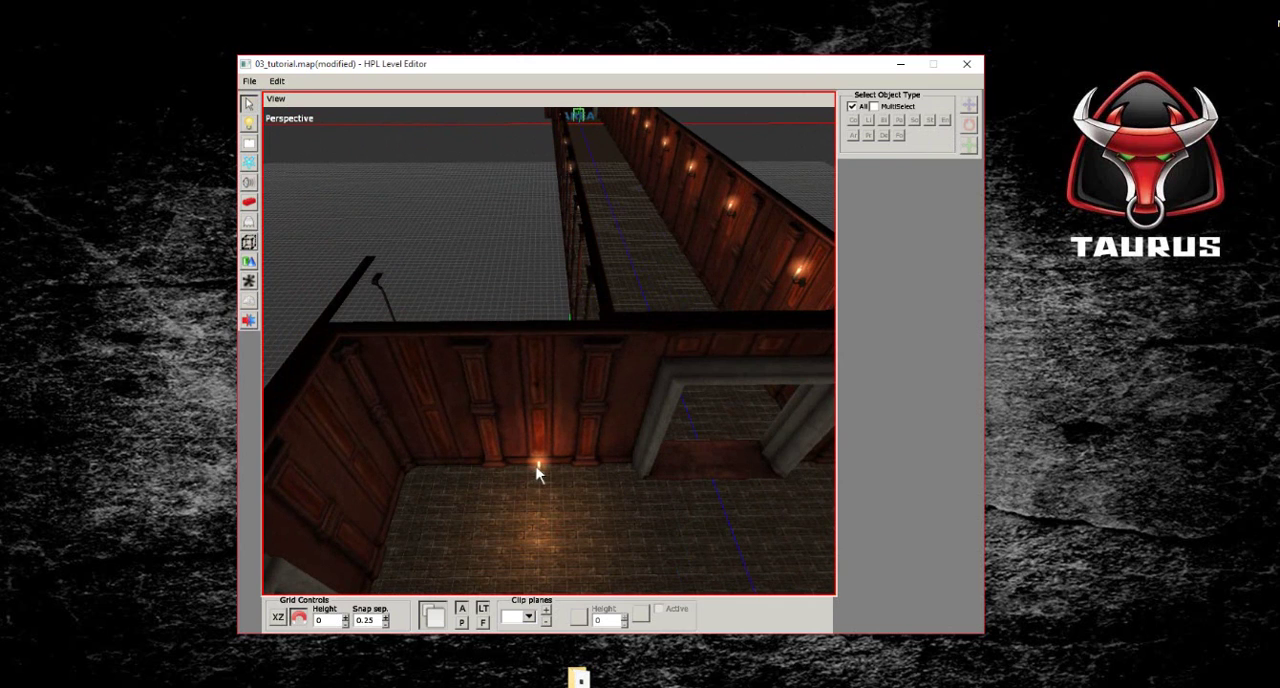
left_click(530, 476)
left_click(538, 466)
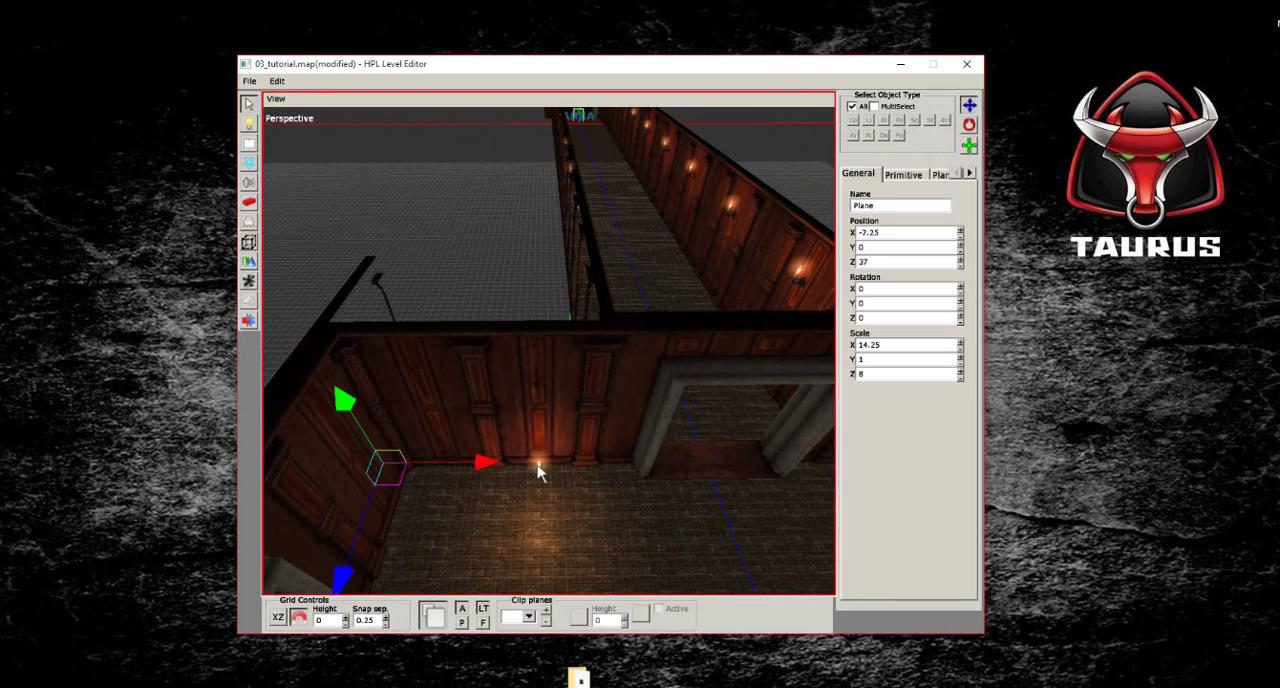
left_click(538, 466)
left_click(538, 466)
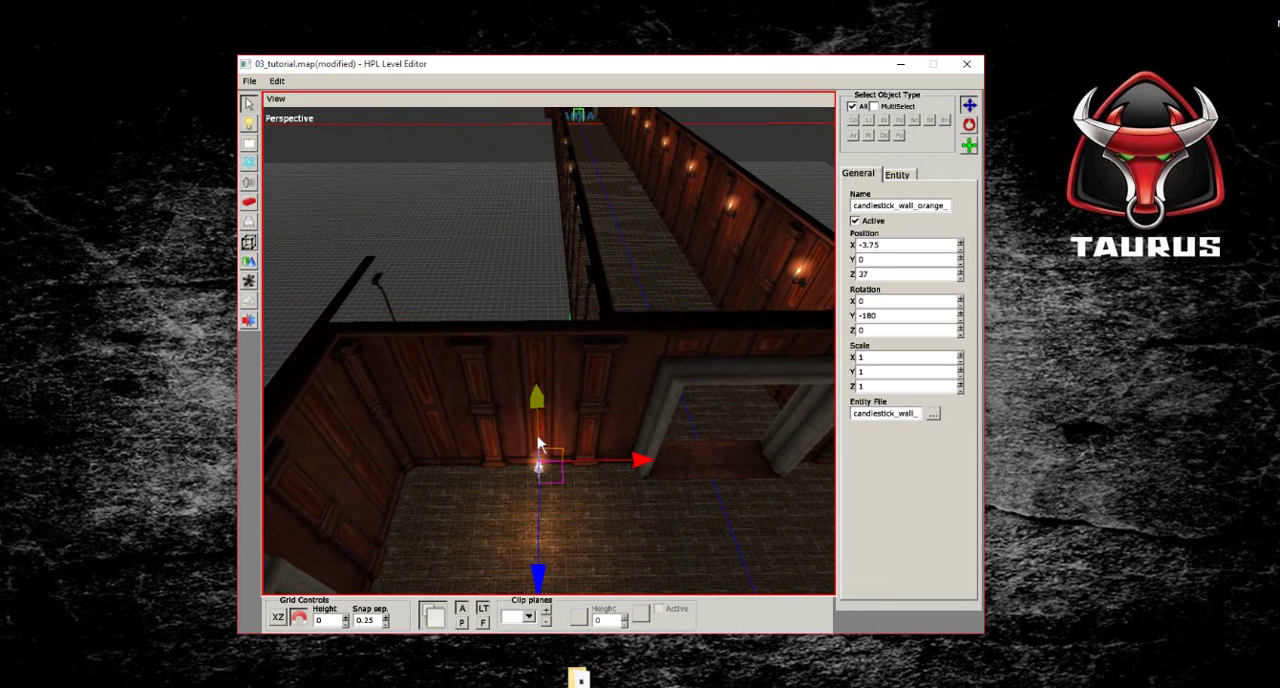
Step: Raise the candle to Y 2.75 and move it to X 3.75 beside the doorway
left_click_drag(534, 391, 512, 313)
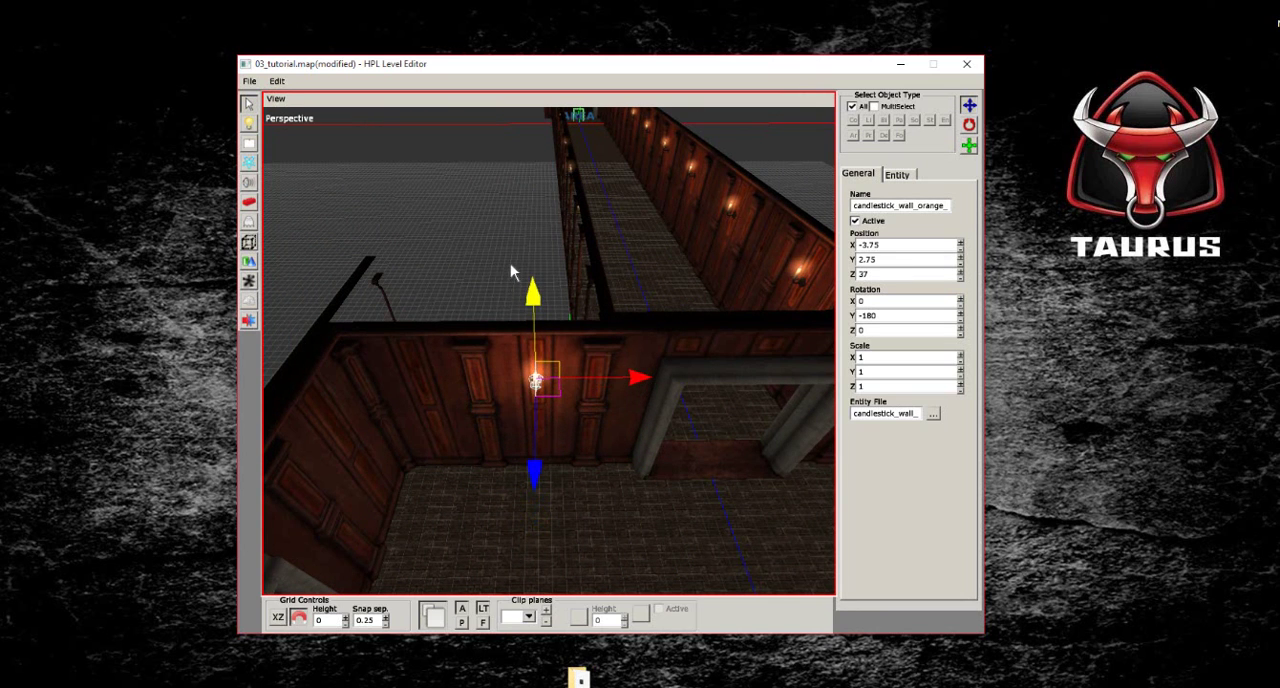
middle_click_drag(510, 270, 517, 377)
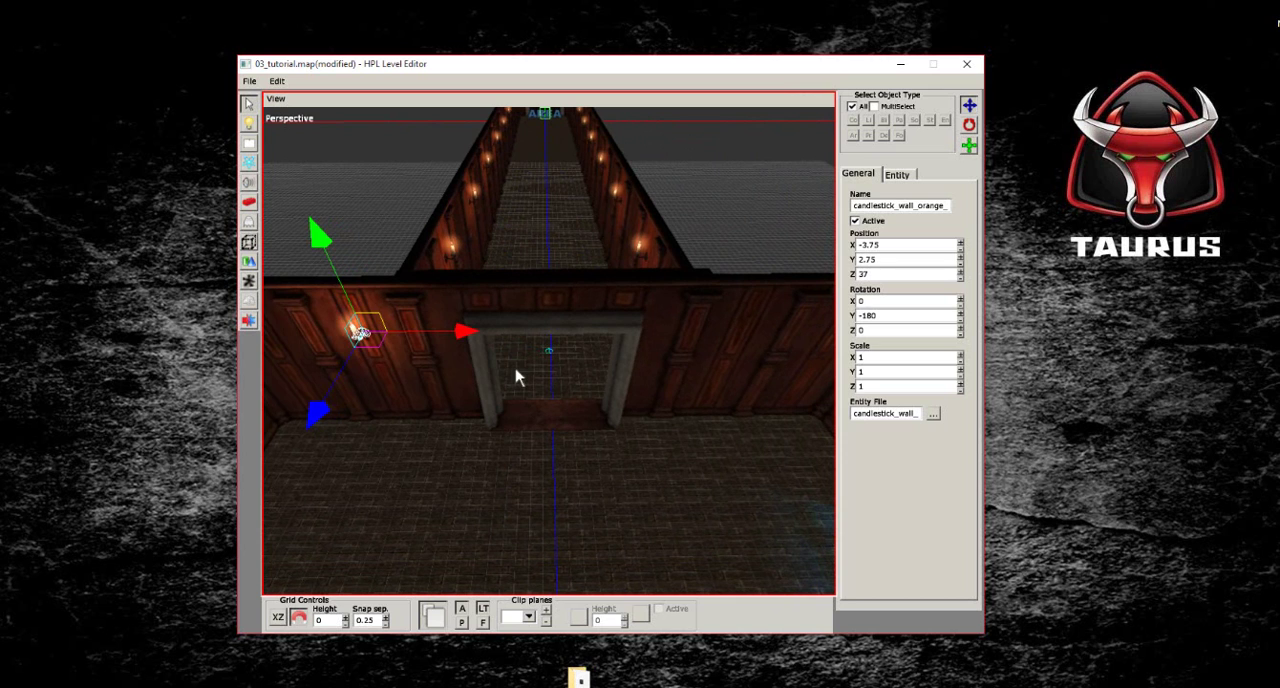
left_click_drag(432, 338, 802, 356)
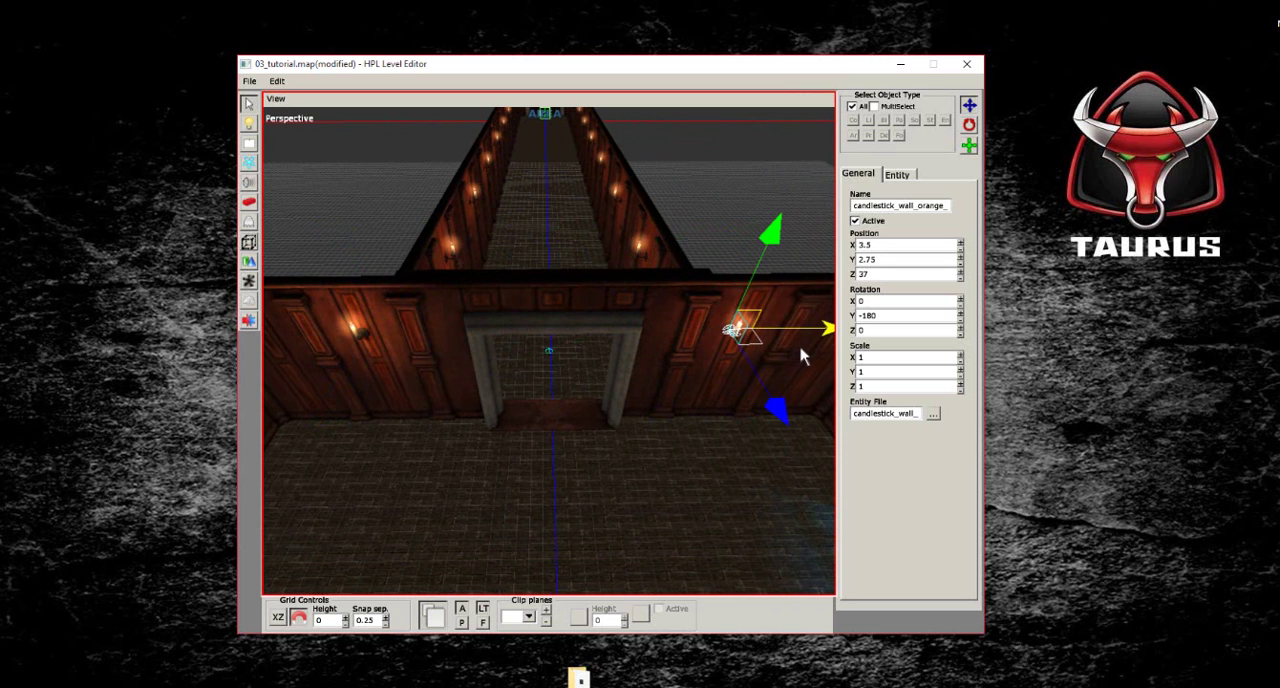
mouse_move(808, 358)
middle_mouse_down()
mouse_move(551, 331)
mouse_move(543, 403)
mouse_move(600, 471)
mouse_move(530, 349)
middle_mouse_up()
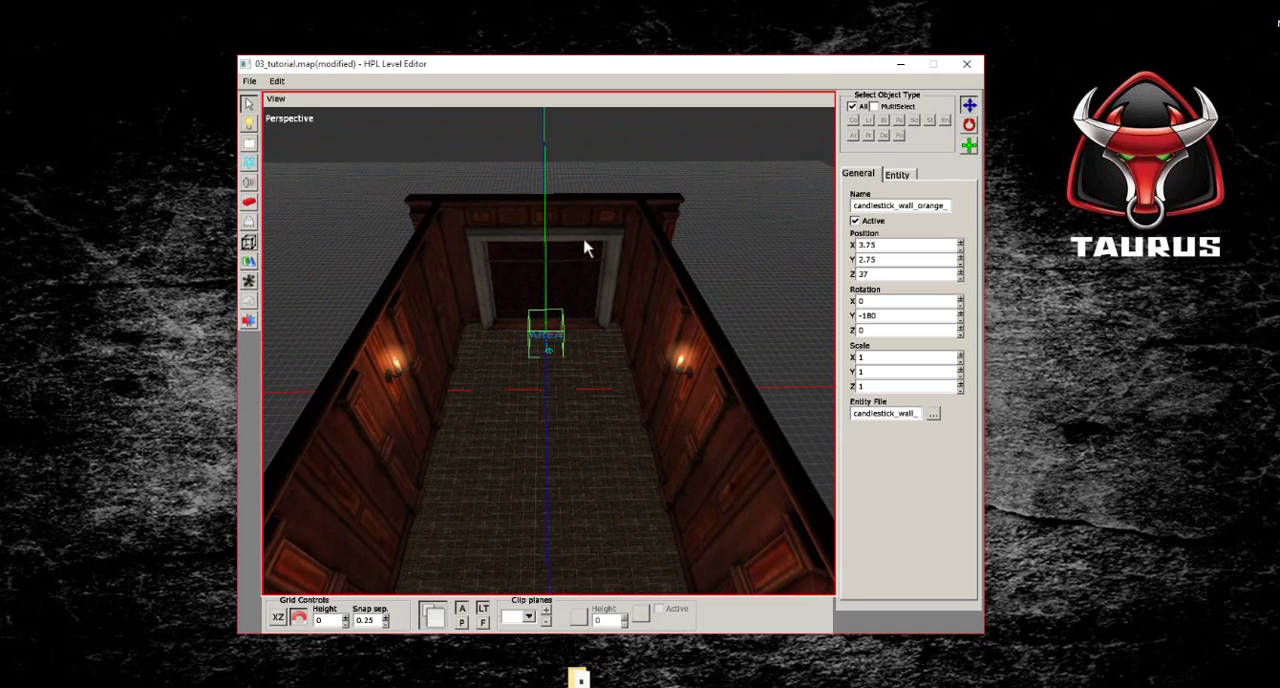
mouse_move(577, 449)
middle_mouse_down()
mouse_move(560, 220)
mouse_move(534, 363)
mouse_move(527, 220)
mouse_move(500, 269)
mouse_move(511, 309)
mouse_move(503, 290)
middle_mouse_up()
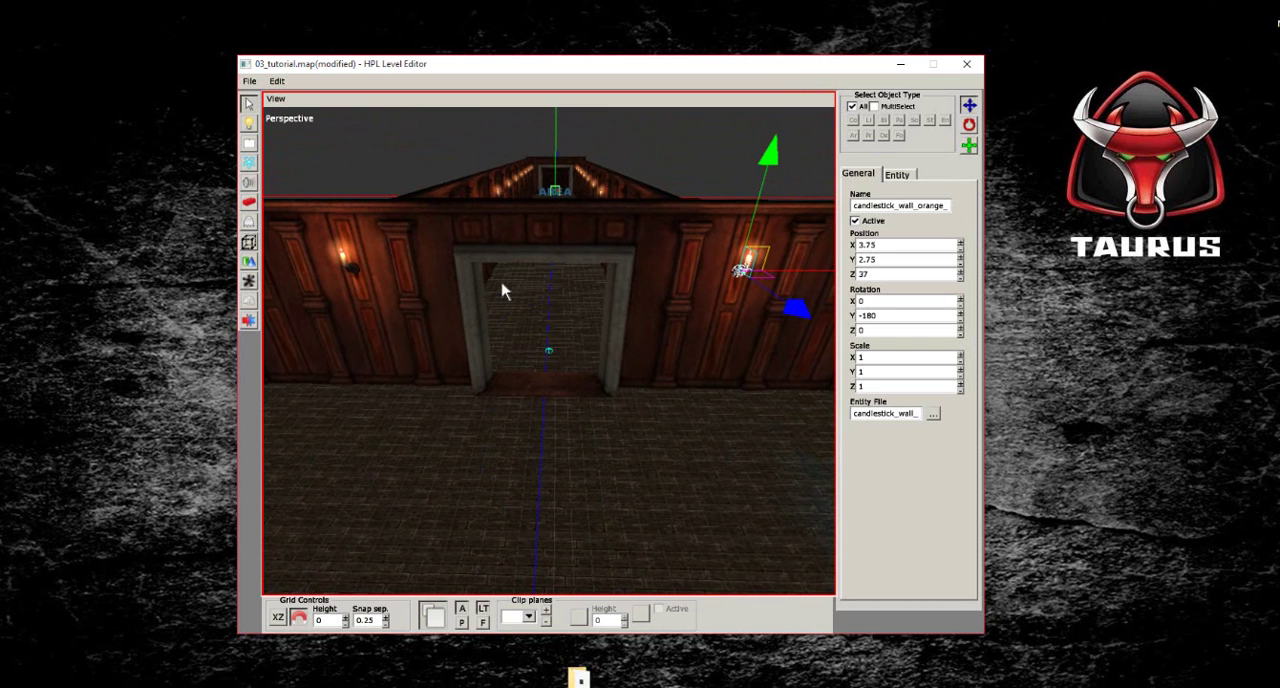
middle_click_drag(524, 314, 503, 353)
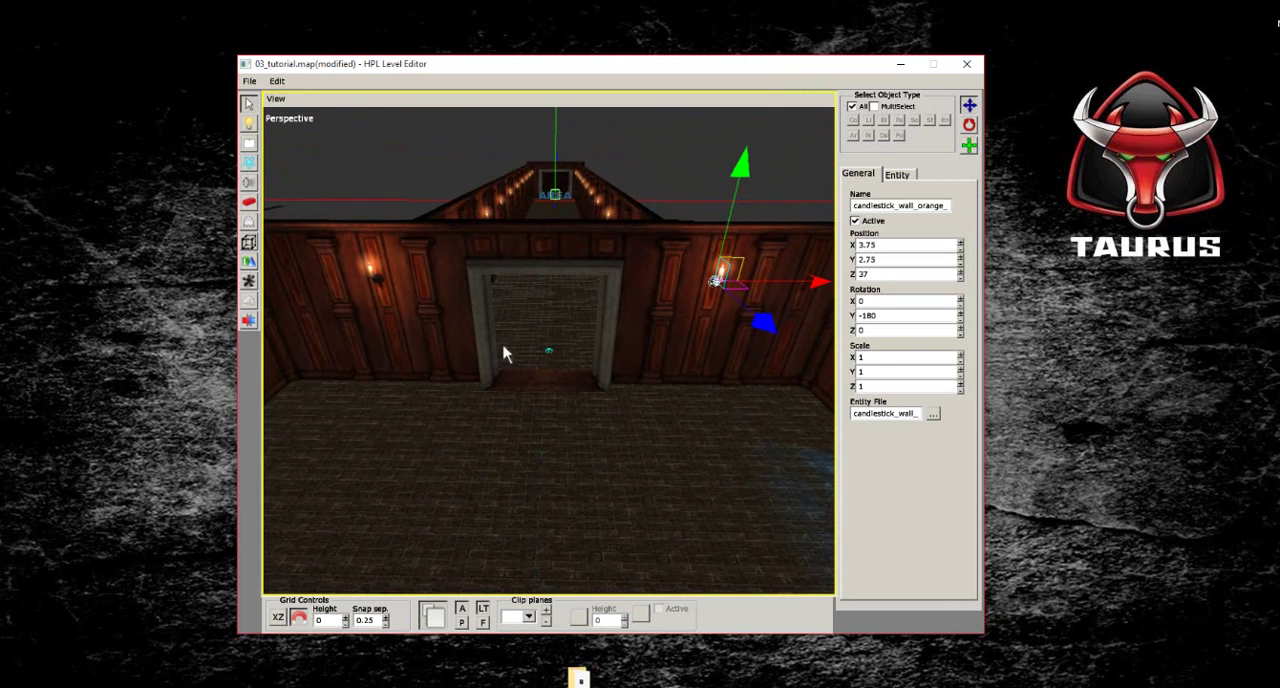
left_click(459, 450)
mouse_move(459, 450)
middle_mouse_down()
mouse_move(543, 406)
mouse_move(406, 420)
mouse_move(510, 390)
mouse_move(580, 391)
mouse_move(465, 356)
mouse_move(385, 356)
middle_mouse_up()
middle_click_drag(517, 338, 482, 347)
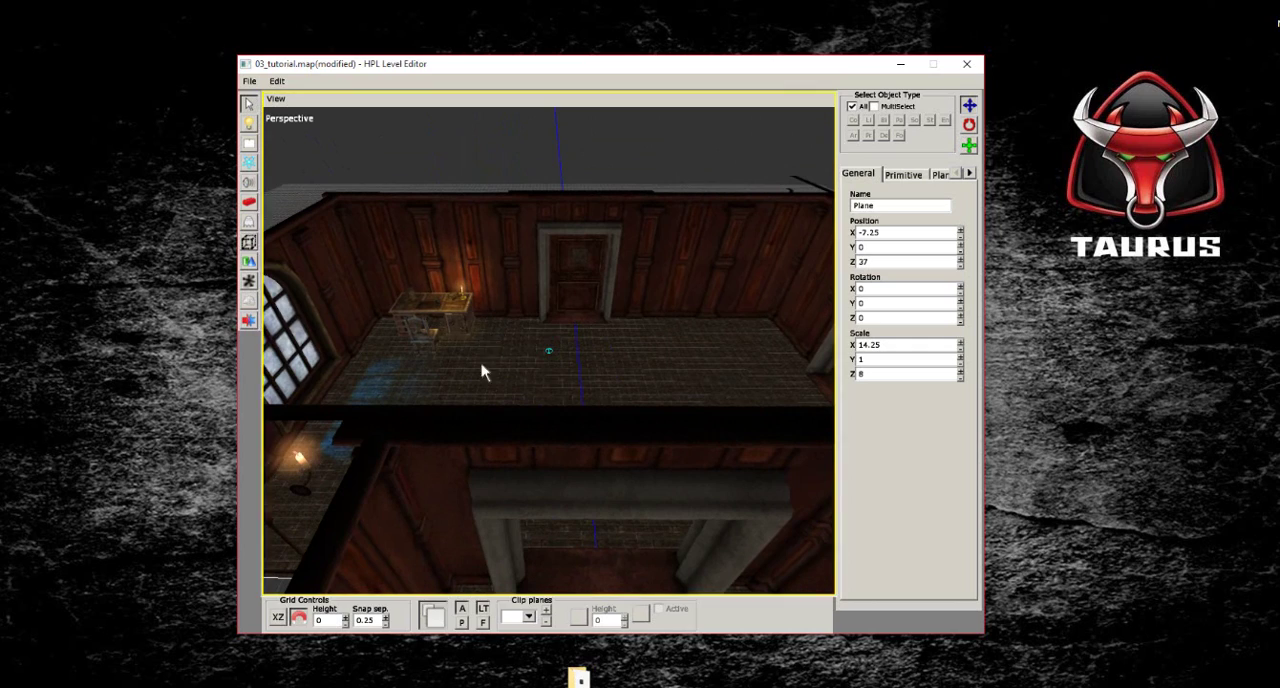
mouse_move(481, 372)
middle_mouse_down()
mouse_move(280, 394)
mouse_move(549, 383)
mouse_move(460, 420)
mouse_move(507, 388)
mouse_move(580, 389)
mouse_move(757, 334)
mouse_move(654, 354)
mouse_move(659, 391)
mouse_move(514, 414)
mouse_move(603, 291)
mouse_move(582, 396)
mouse_move(574, 374)
mouse_move(643, 340)
mouse_move(614, 437)
mouse_move(642, 403)
middle_mouse_up()
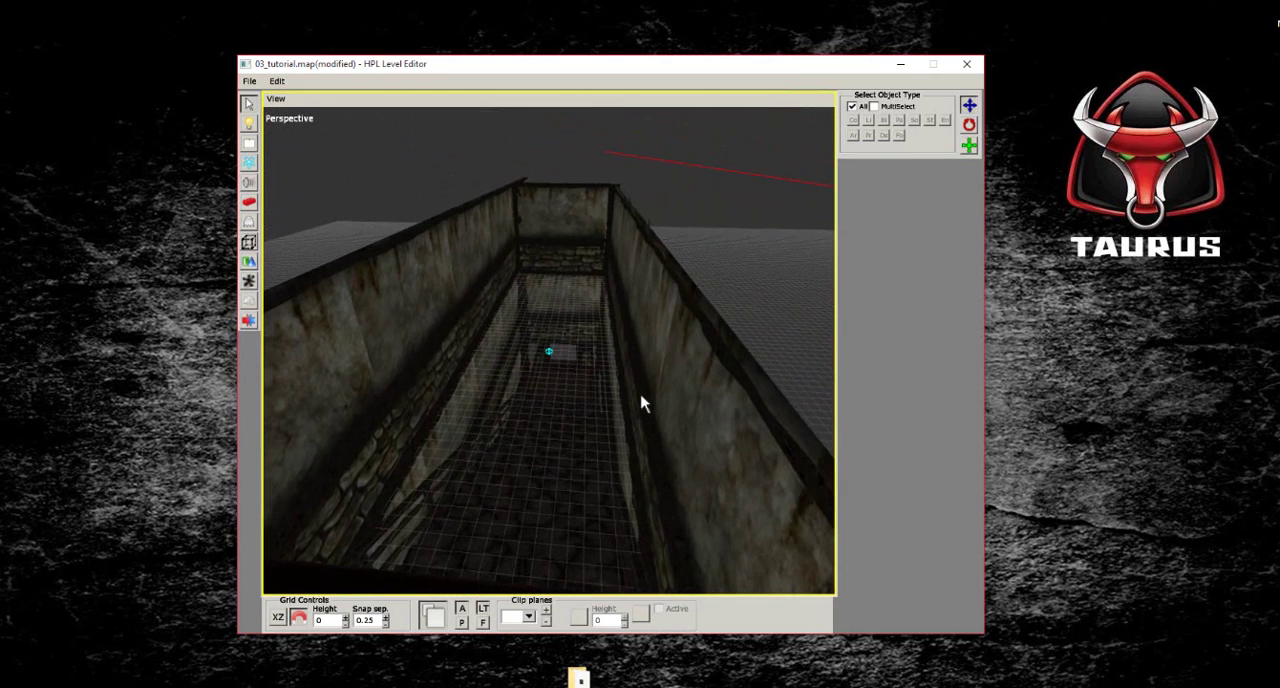
mouse_move(563, 343)
middle_mouse_down()
mouse_move(314, 440)
mouse_move(714, 371)
mouse_move(562, 411)
mouse_move(600, 466)
mouse_move(577, 391)
mouse_move(623, 426)
mouse_move(495, 400)
middle_mouse_up()
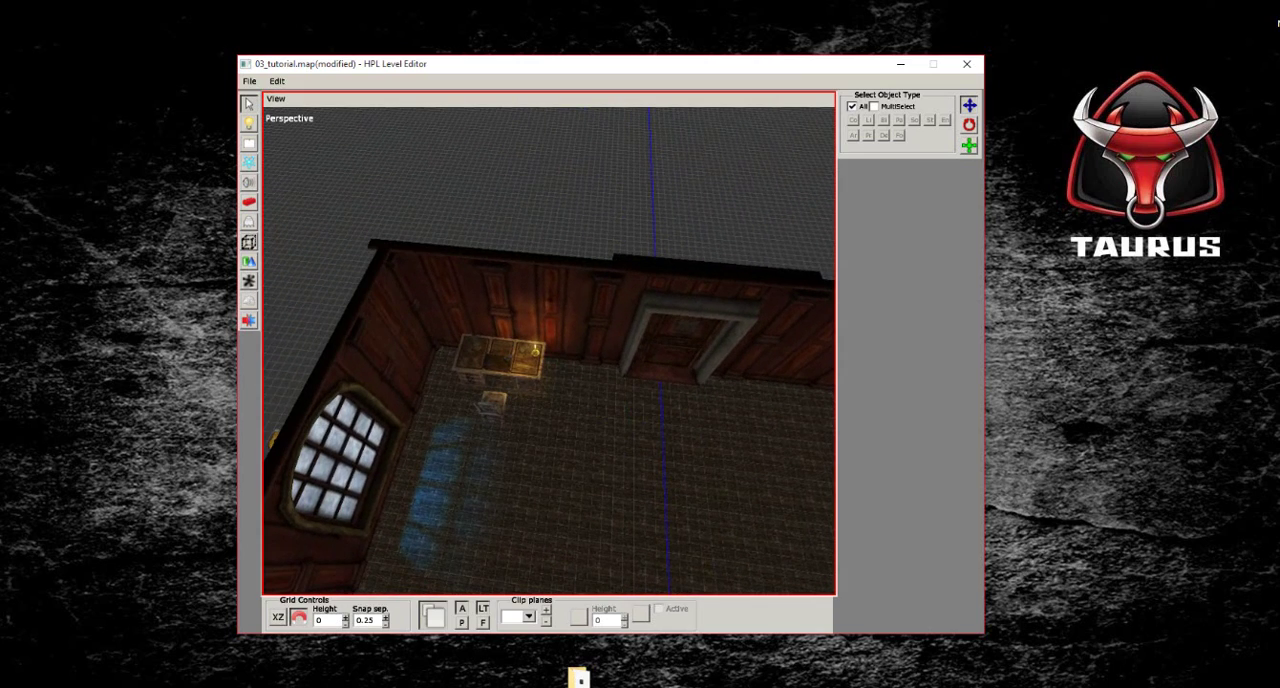